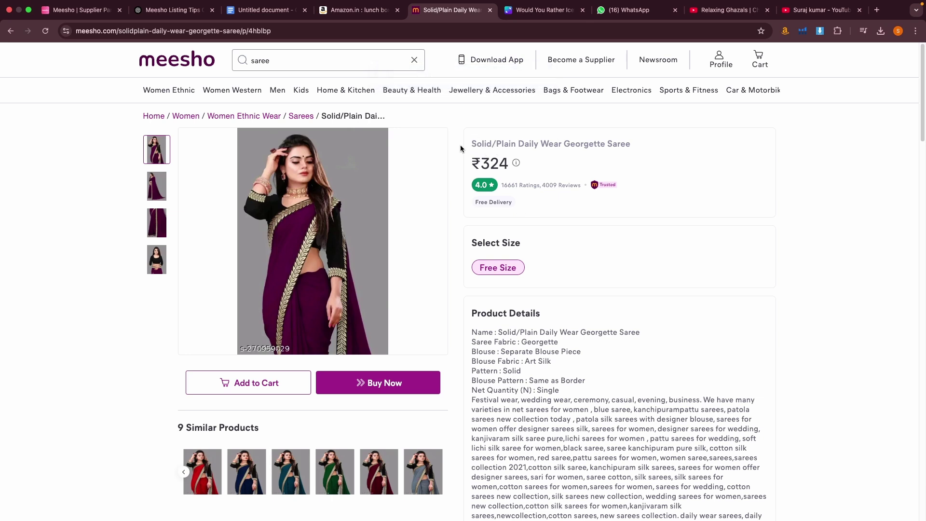
Step: Examine the product title and main image of the Georgette saree listing
{"action": "left_click_drag", "start_coordinate": [471, 145], "coordinate": [630, 141]}
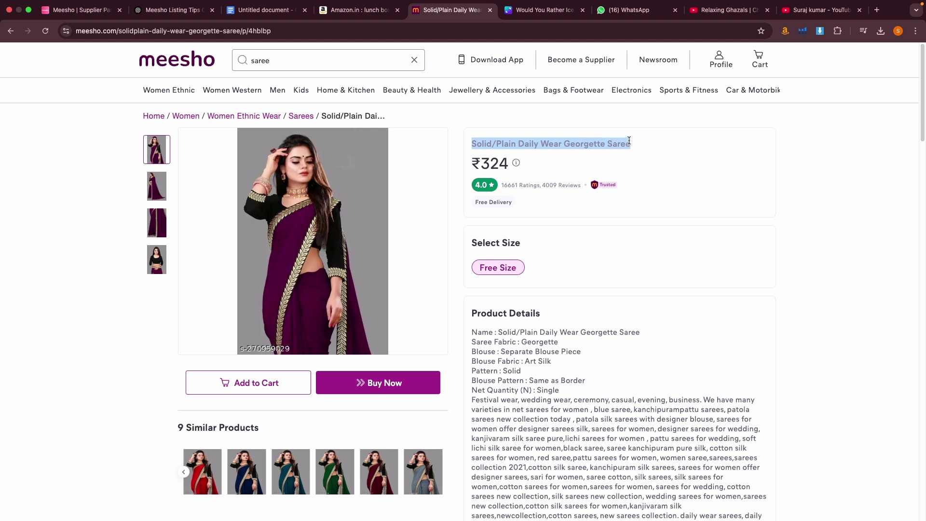
{"action": "left_click", "coordinate": [653, 159]}
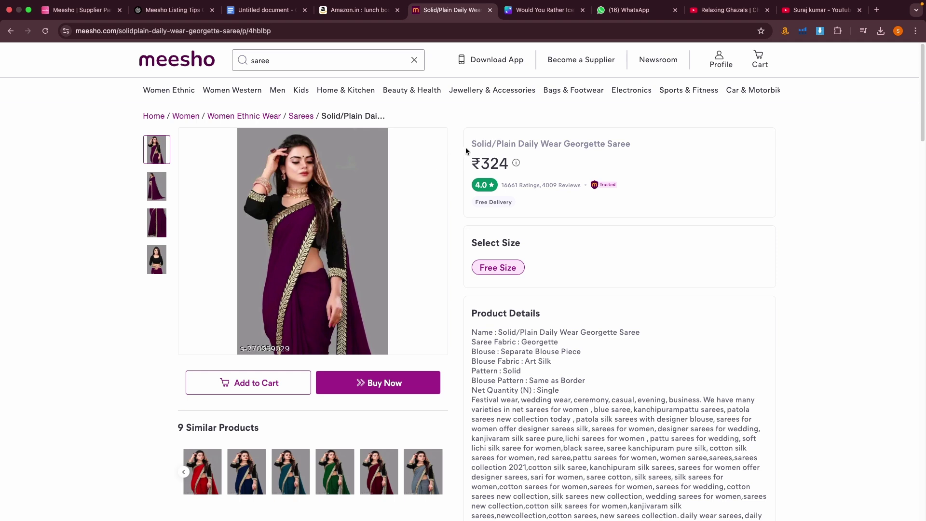
{"action": "left_click_drag", "start_coordinate": [468, 145], "coordinate": [549, 150]}
{"action": "left_click", "coordinate": [588, 152]}
{"action": "double_click", "coordinate": [501, 163]}
{"action": "left_click", "coordinate": [307, 228]}
Step: Examine the saree listing's product details, similar products and seller information
{"action": "scroll", "coordinate": [340, 254], "scroll_direction": "down", "scroll_amount": 1}
{"action": "scroll", "coordinate": [339, 253], "scroll_direction": "down", "scroll_amount": 1}
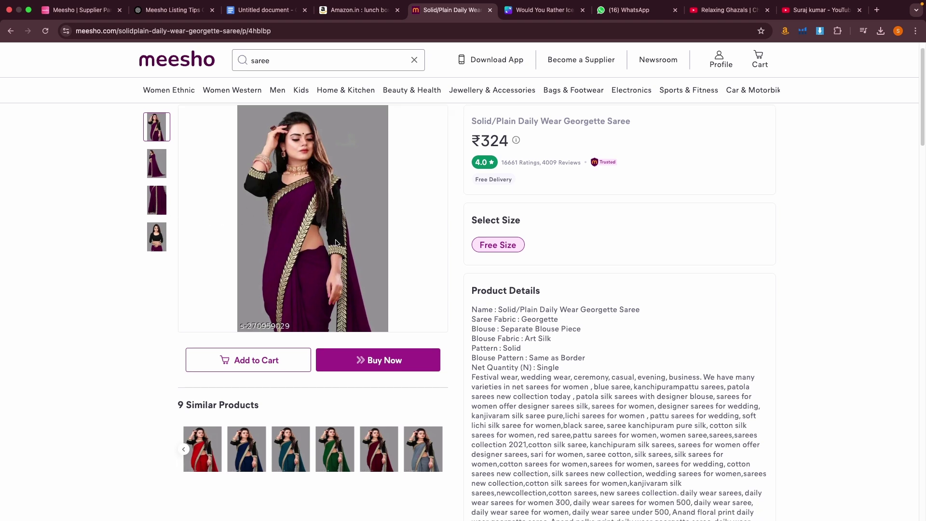
{"action": "scroll", "coordinate": [336, 242], "scroll_direction": "up", "scroll_amount": 1}
{"action": "scroll", "coordinate": [414, 236], "scroll_direction": "down", "scroll_amount": 7}
{"action": "scroll", "coordinate": [414, 236], "scroll_direction": "up", "scroll_amount": 7}
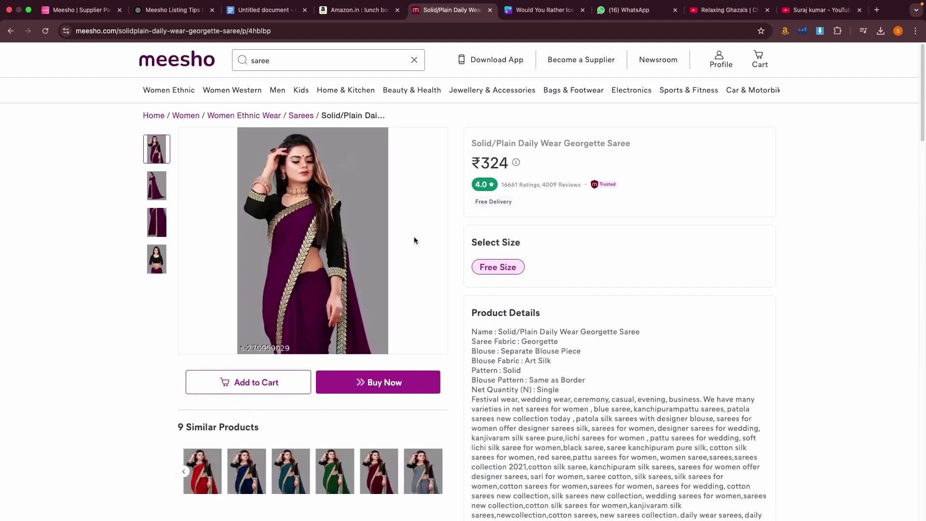
{"action": "scroll", "coordinate": [414, 240], "scroll_direction": "down", "scroll_amount": 10}
{"action": "scroll", "coordinate": [502, 219], "scroll_direction": "up", "scroll_amount": 5}
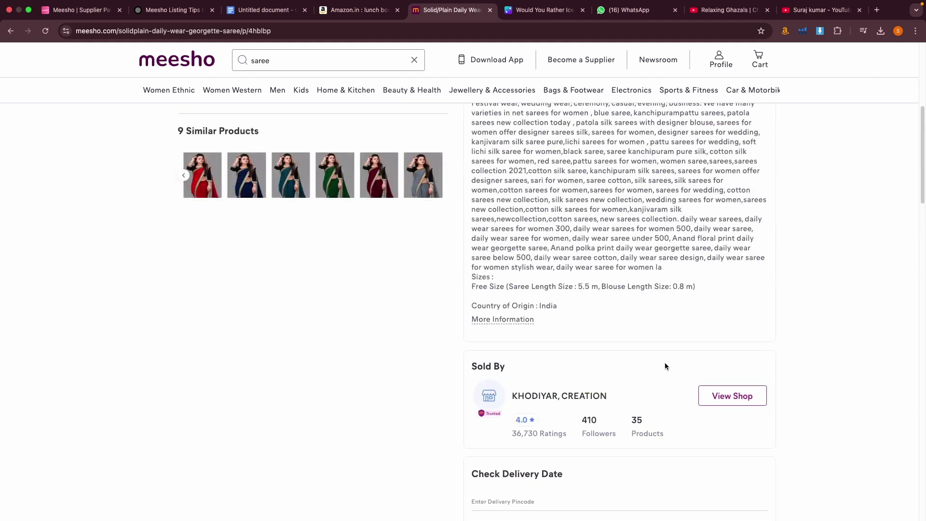
{"action": "scroll", "coordinate": [408, 328], "scroll_direction": "up", "scroll_amount": 5}
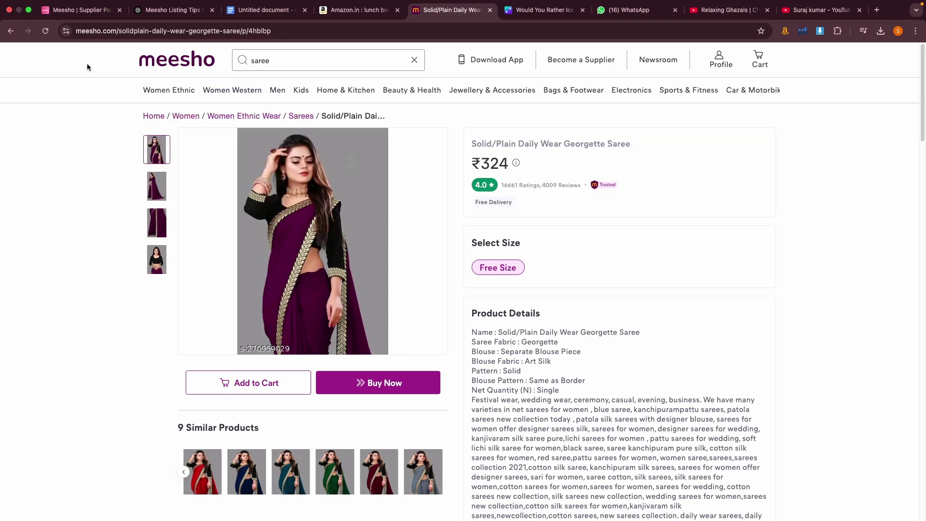
Step: Switch to the Meesho supplier panel and open the catalog uploads page
{"action": "left_click", "coordinate": [83, 13]}
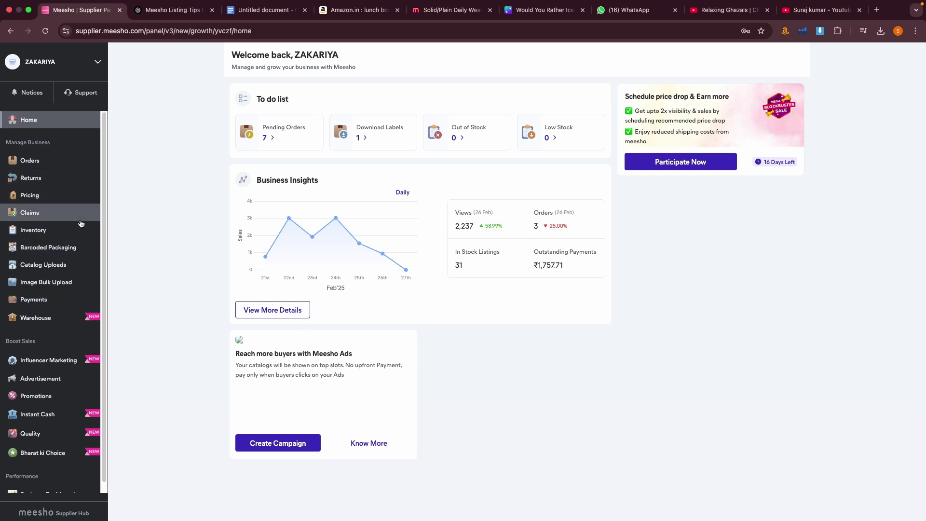
{"action": "left_click", "coordinate": [50, 235]}
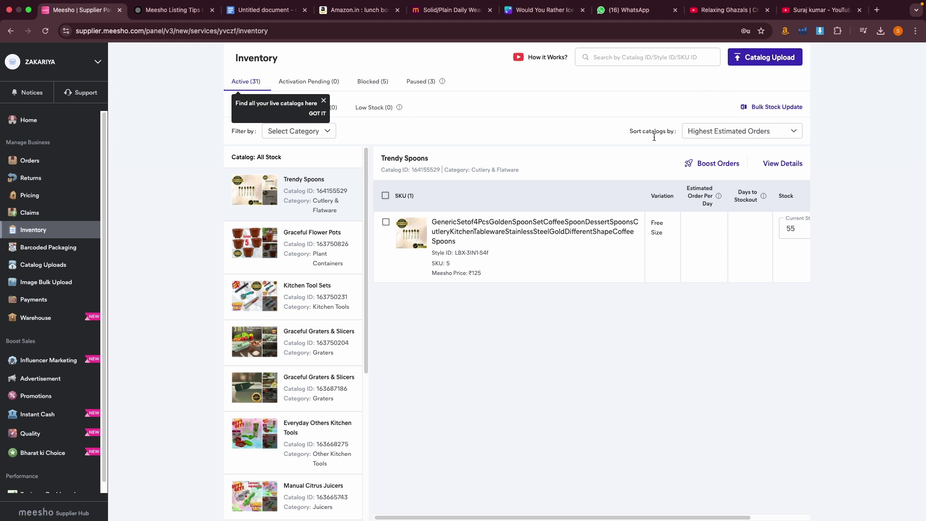
{"action": "left_click", "coordinate": [86, 265]}
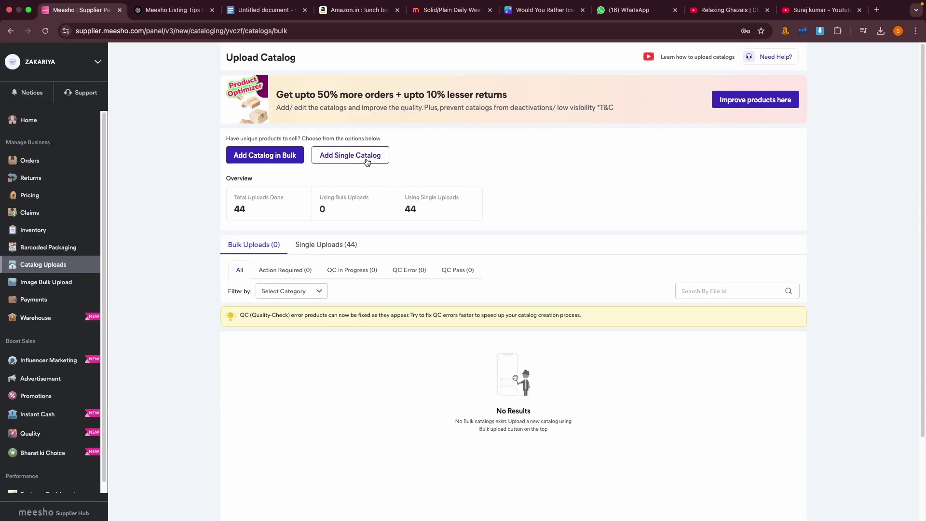
{"action": "left_click", "coordinate": [350, 157]}
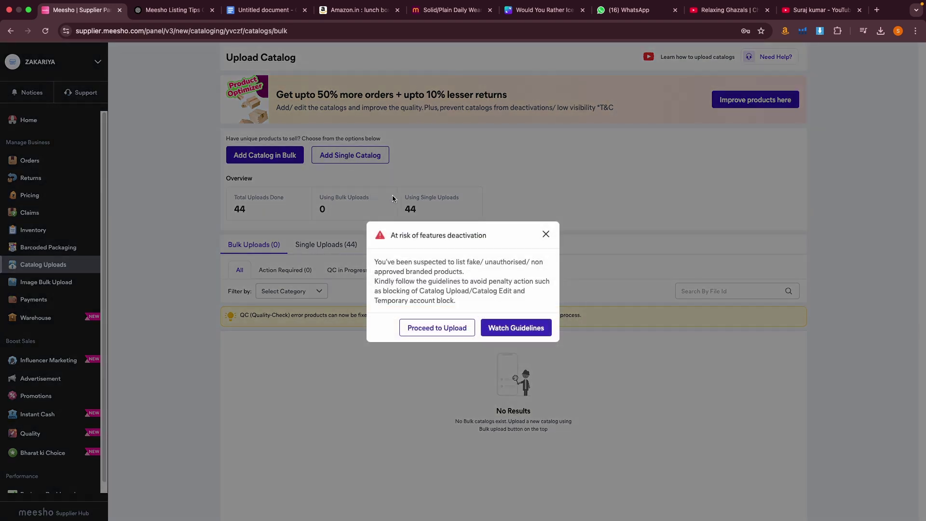
{"action": "left_click", "coordinate": [543, 233]}
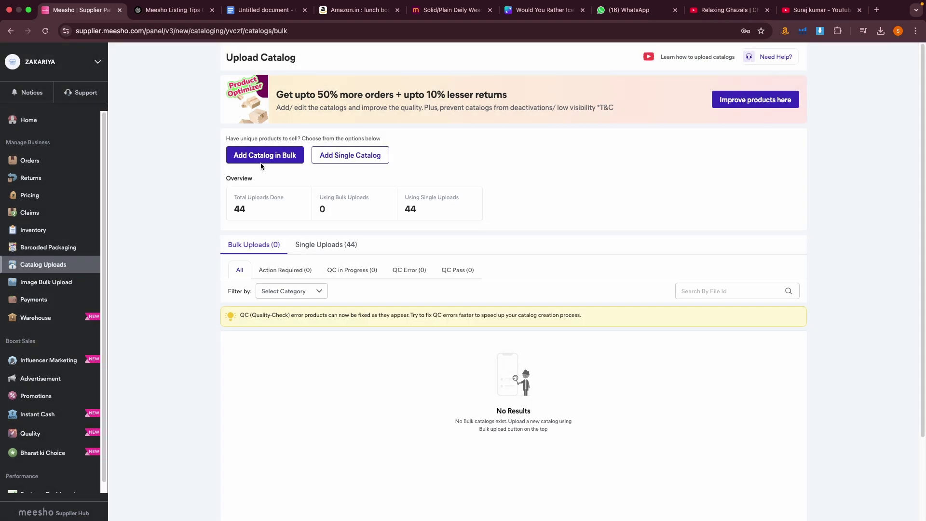
Step: Switch to the saree listing and browse all the colour variants among its similar products
{"action": "left_click", "coordinate": [449, 10]}
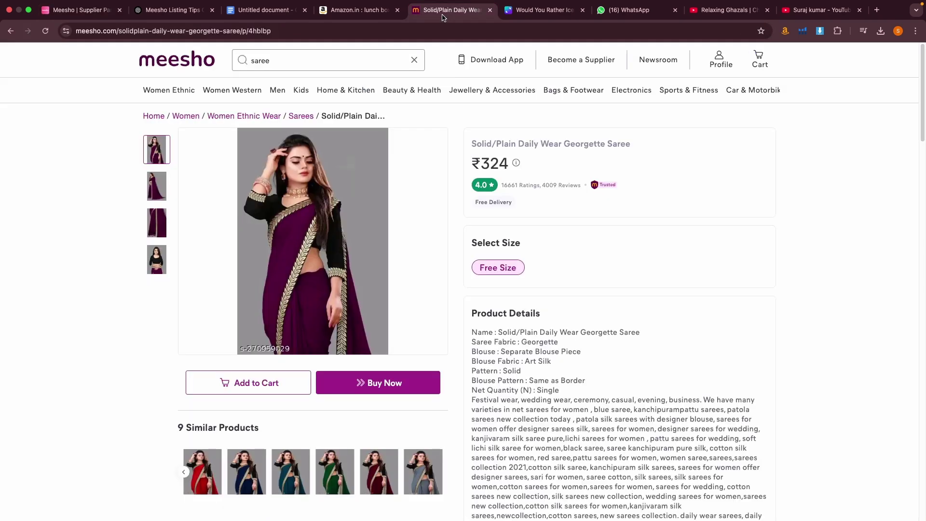
{"action": "scroll", "coordinate": [323, 224], "scroll_direction": "down", "scroll_amount": 2}
{"action": "scroll", "coordinate": [323, 224], "scroll_direction": "up", "scroll_amount": 2}
{"action": "scroll", "coordinate": [411, 204], "scroll_direction": "down", "scroll_amount": 5}
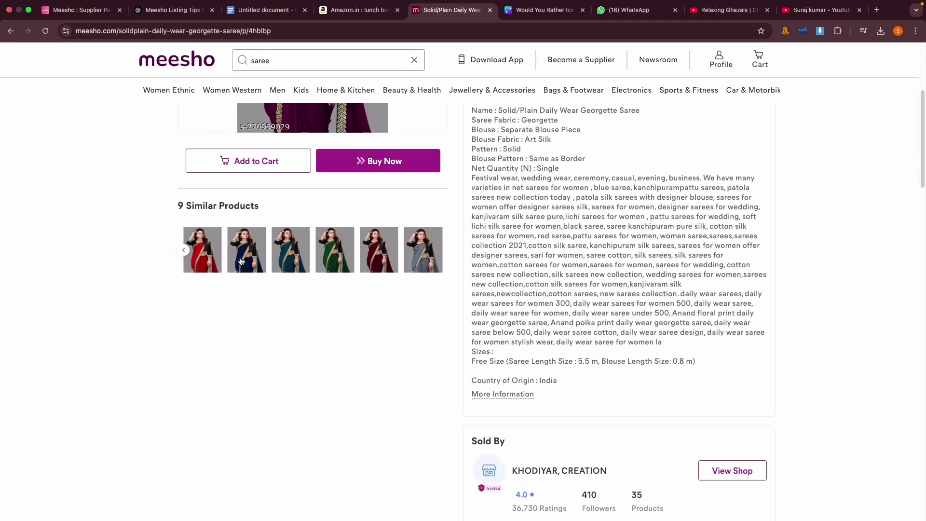
{"action": "left_click", "coordinate": [184, 250]}
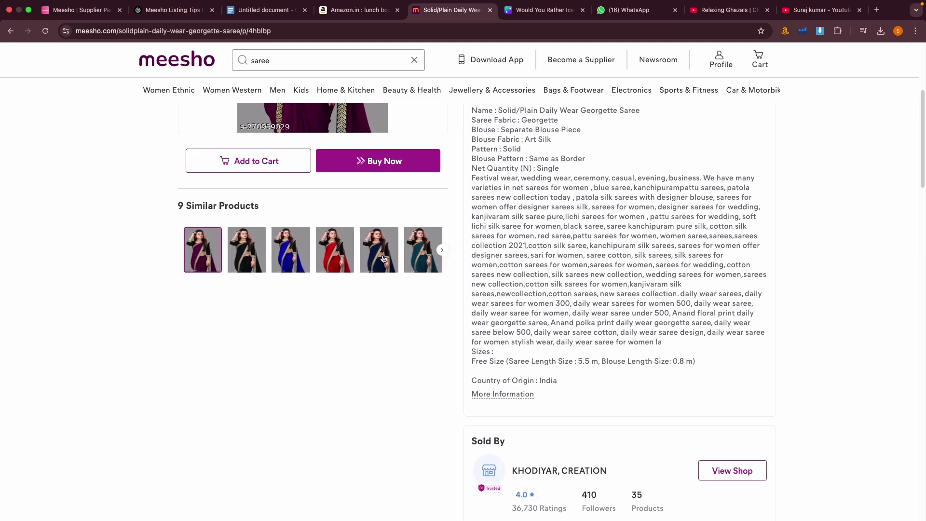
{"action": "scroll", "coordinate": [433, 250], "scroll_direction": "up", "scroll_amount": 5}
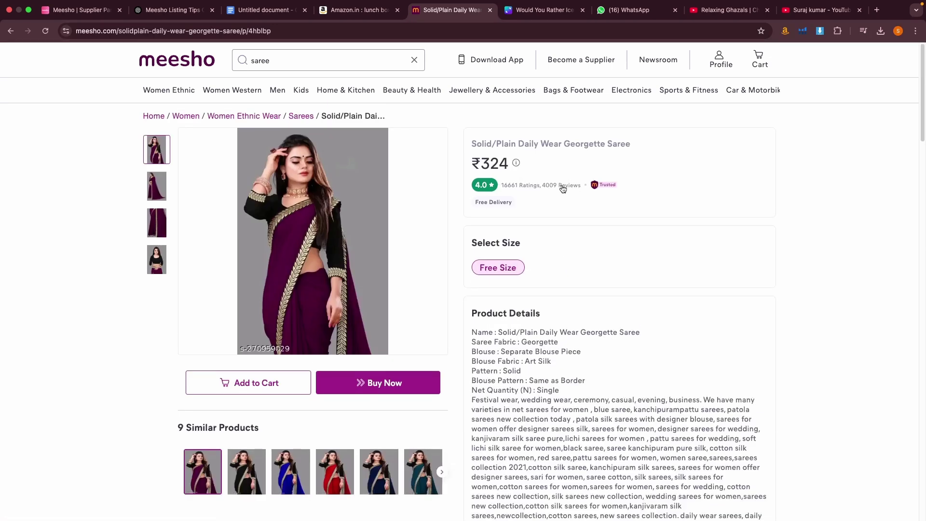
{"action": "scroll", "coordinate": [490, 270], "scroll_direction": "down", "scroll_amount": 2}
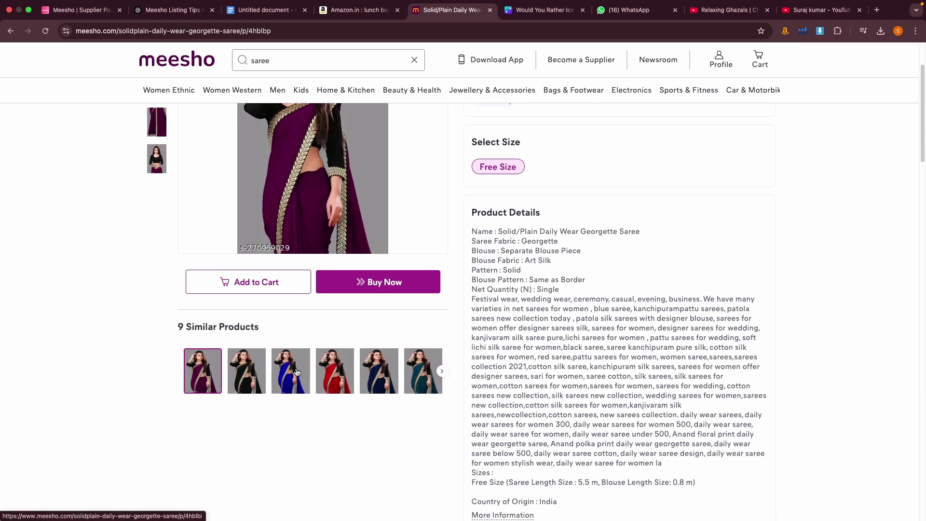
{"action": "scroll", "coordinate": [434, 333], "scroll_direction": "up", "scroll_amount": 2}
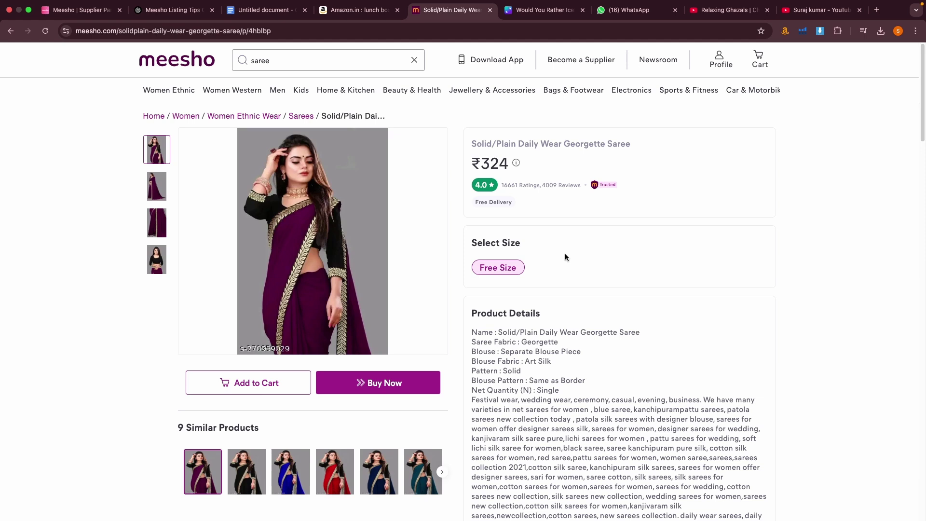
{"action": "scroll", "coordinate": [564, 258], "scroll_direction": "down", "scroll_amount": 2}
{"action": "left_click", "coordinate": [443, 383]}
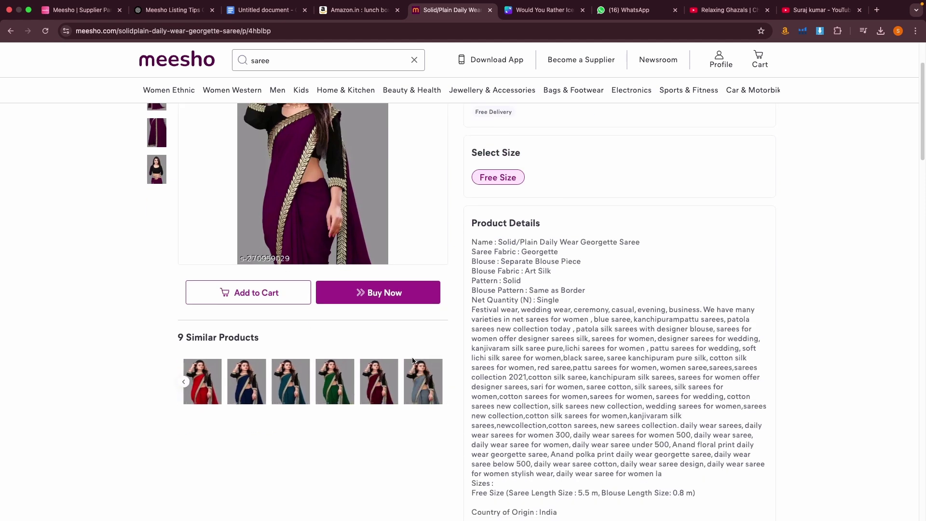
{"action": "scroll", "coordinate": [405, 290], "scroll_direction": "up", "scroll_amount": 1}
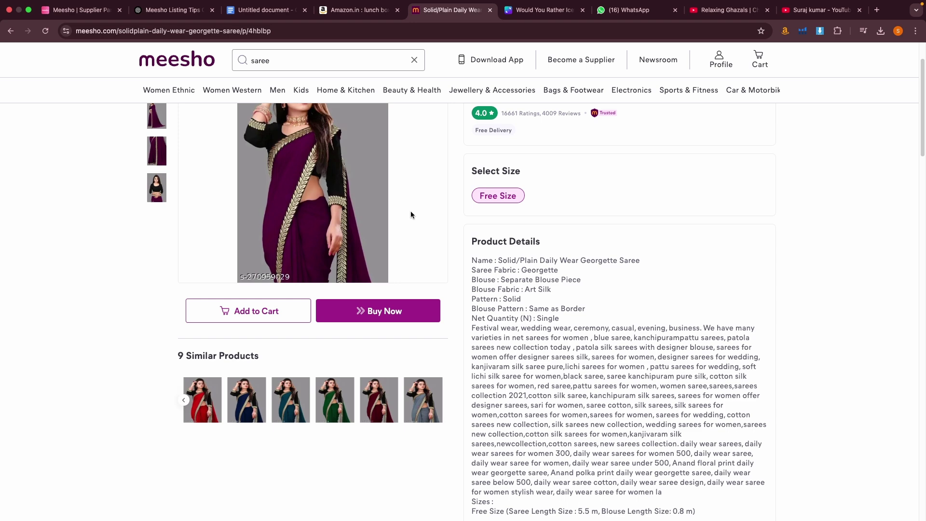
{"action": "scroll", "coordinate": [429, 212], "scroll_direction": "up", "scroll_amount": 3}
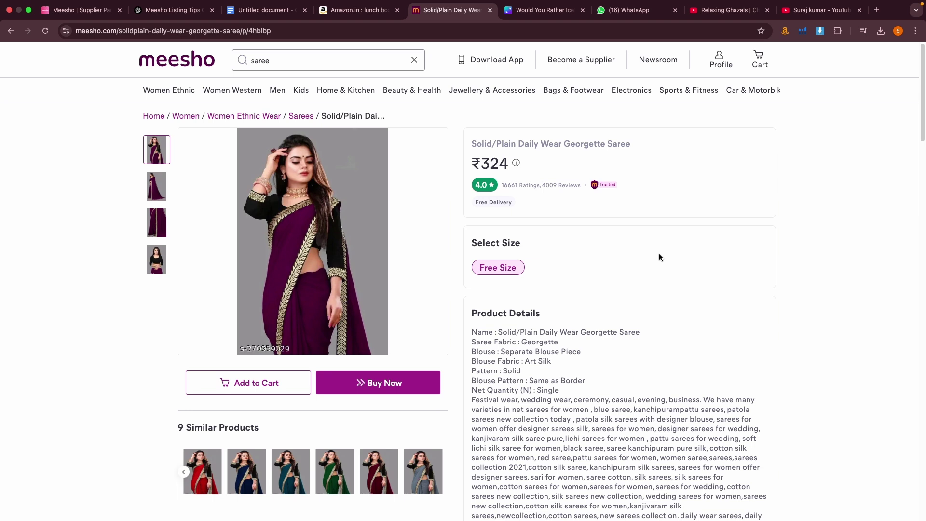
Step: Return to the supplier panel and start adding a single catalog, proceeding to the upload
{"action": "left_click", "coordinate": [80, 15]}
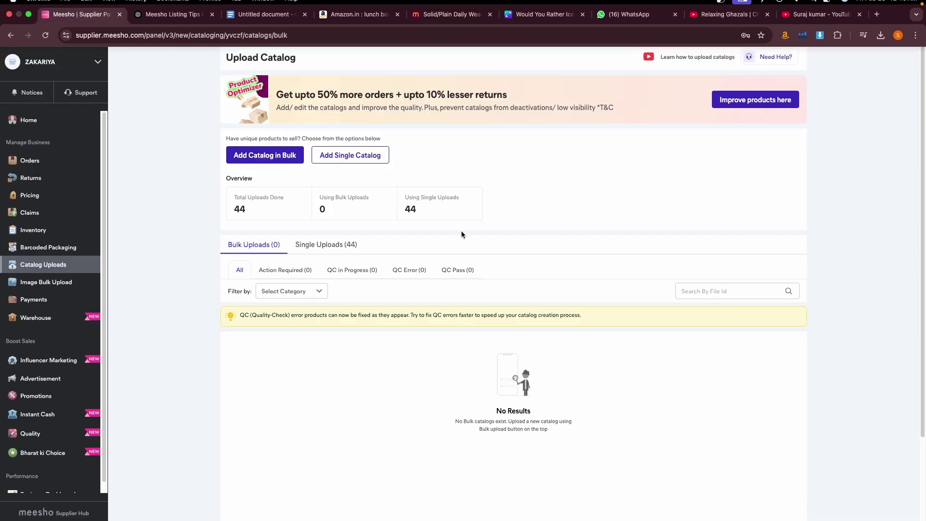
{"action": "left_click", "coordinate": [369, 161]}
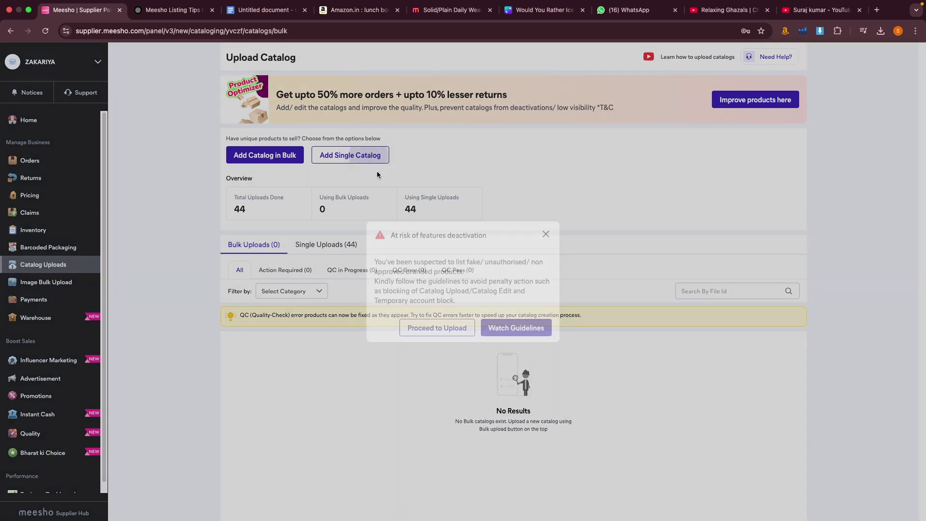
{"action": "left_click", "coordinate": [546, 234]}
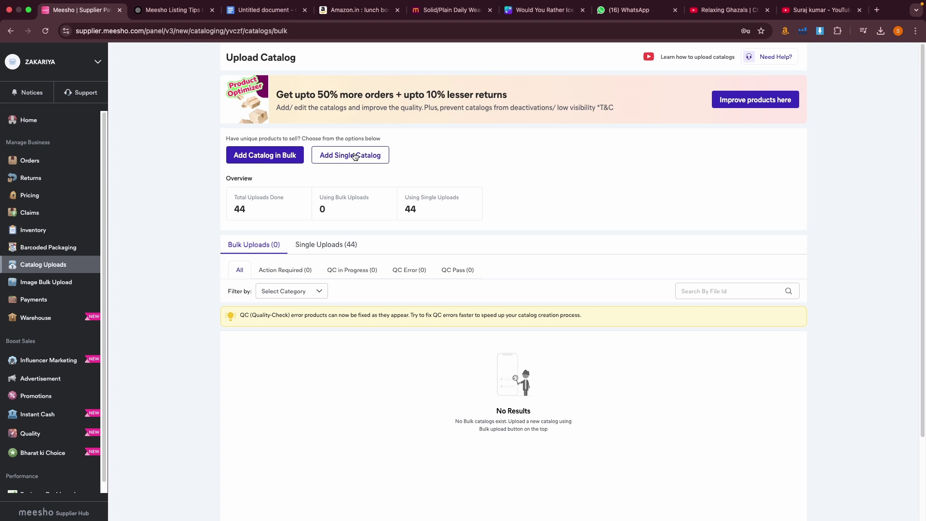
{"action": "left_click", "coordinate": [355, 157]}
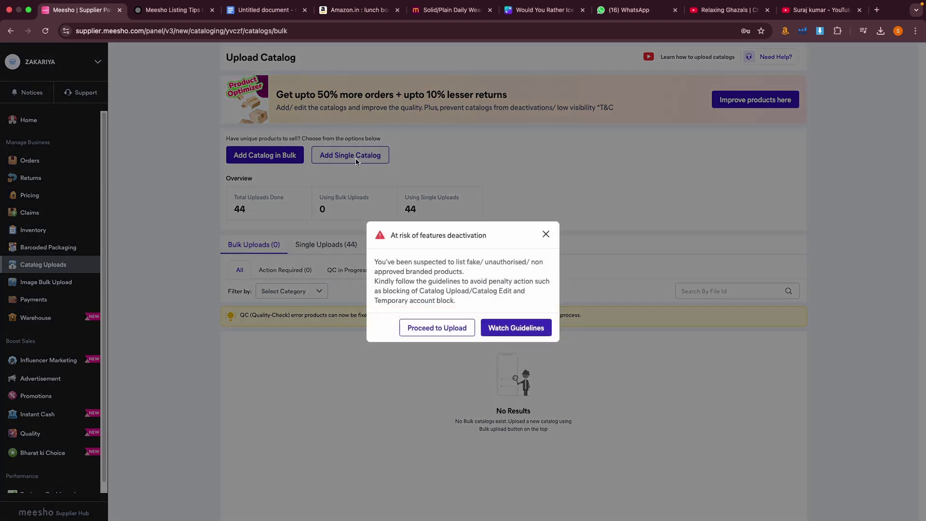
{"action": "left_click", "coordinate": [439, 331]}
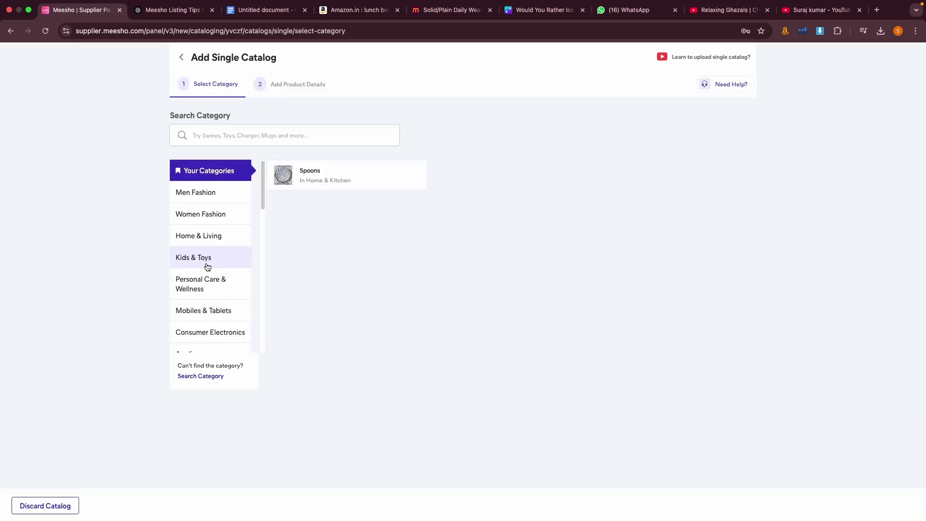
Step: Search the catalog categories for "lunch" and choose Lunch Boxes in Home & Kitchen
{"action": "left_click", "coordinate": [304, 135]}
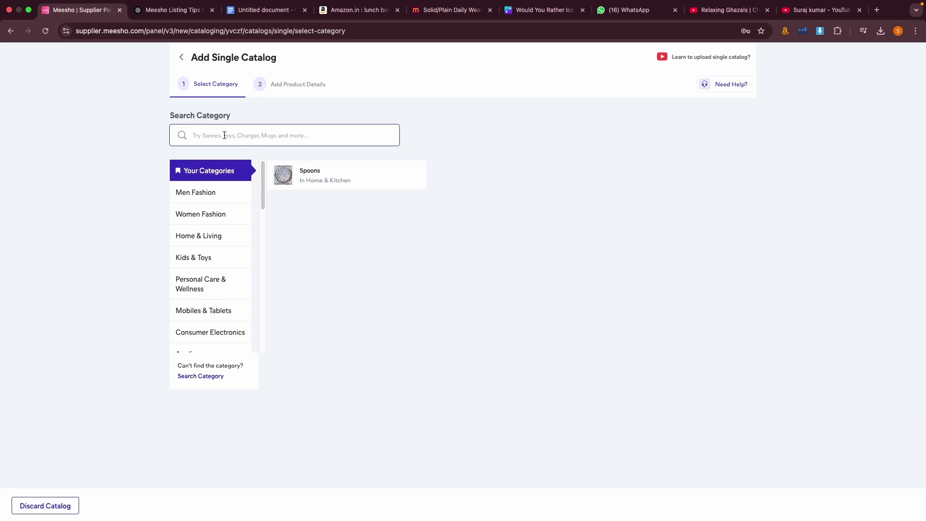
{"action": "left_click", "coordinate": [204, 136]}
{"action": "type", "text": "luncg"}
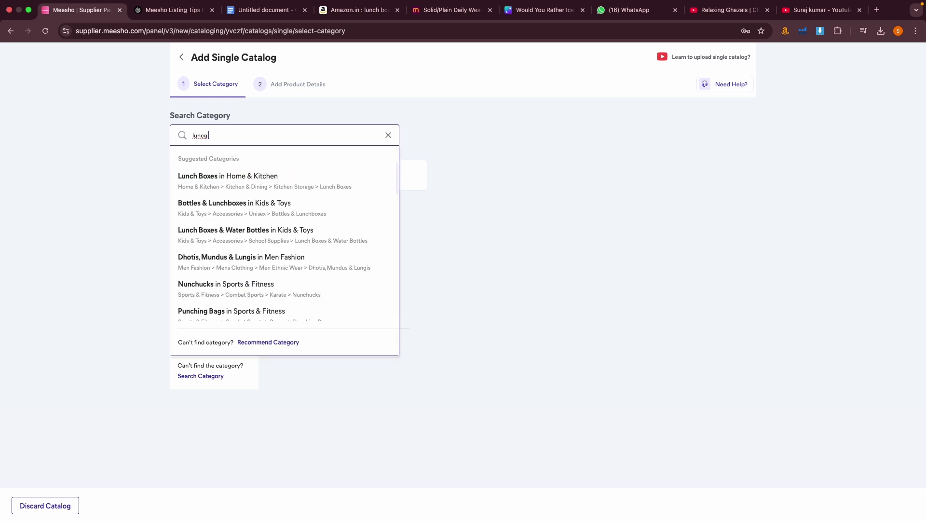
{"action": "key", "text": "BackSpace"}
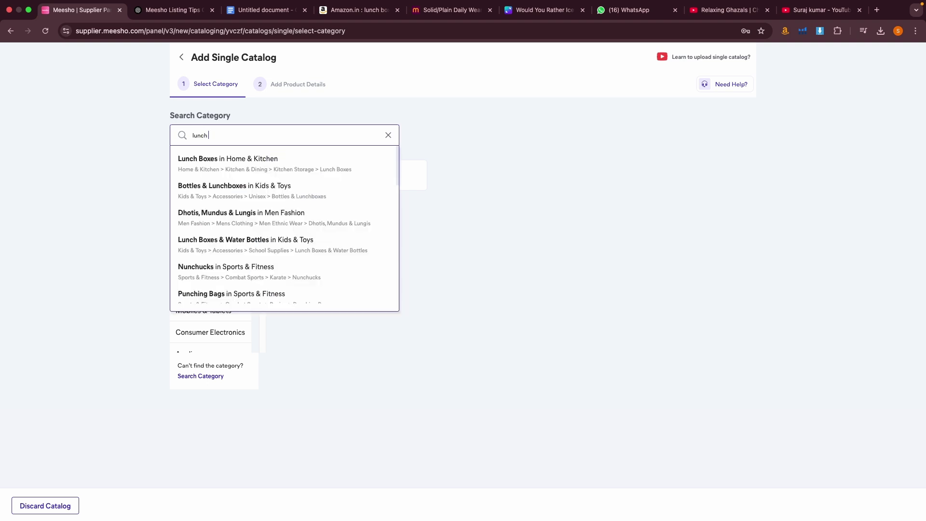
{"action": "left_click", "coordinate": [231, 165]}
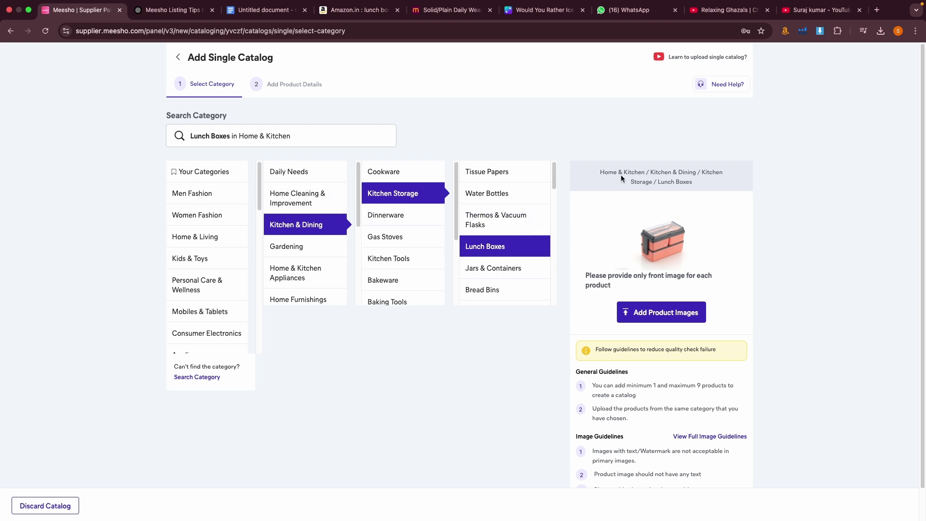
Step: Examine the selected Lunch Boxes category path, the product image upload option and the image guidelines
{"action": "left_click_drag", "start_coordinate": [597, 172], "coordinate": [693, 182]}
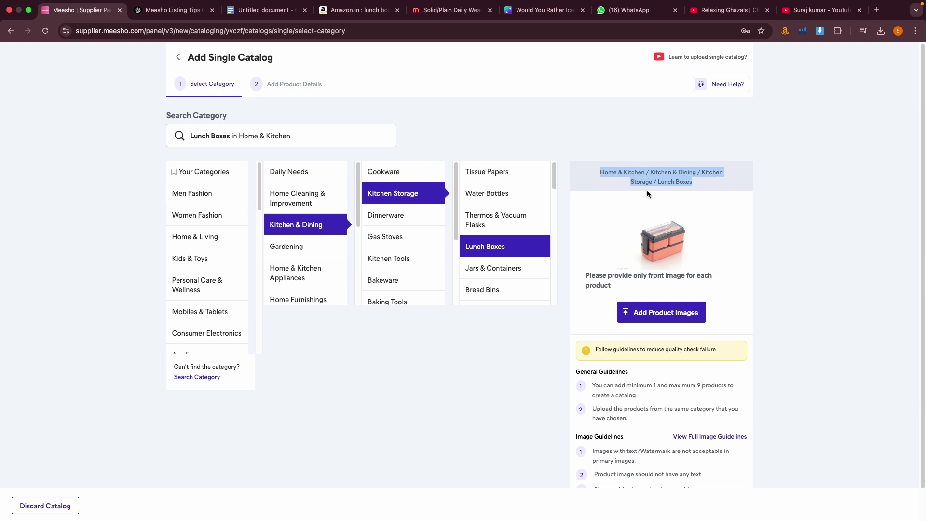
{"action": "left_click_drag", "start_coordinate": [599, 173], "coordinate": [712, 197]}
{"action": "left_click", "coordinate": [684, 182]}
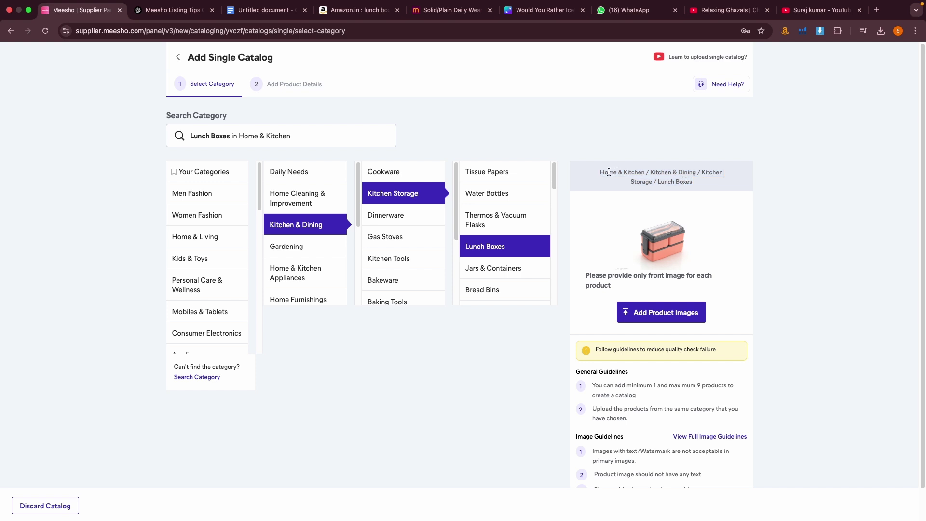
{"action": "left_click_drag", "start_coordinate": [616, 174], "coordinate": [692, 187]}
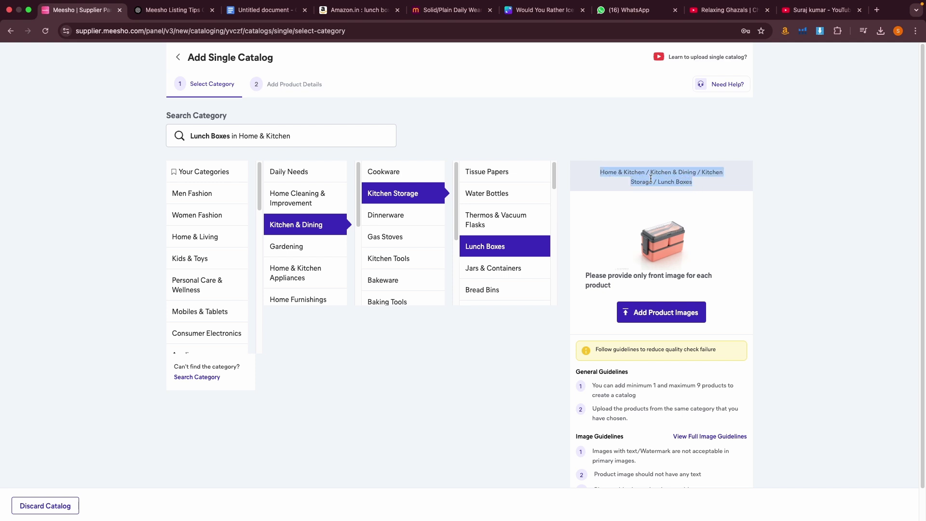
{"action": "left_click", "coordinate": [606, 174]}
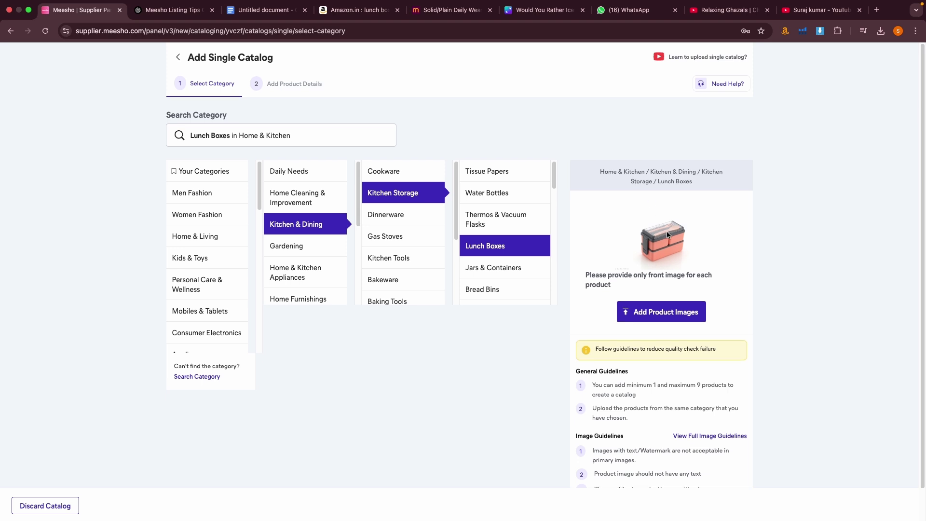
{"action": "scroll", "coordinate": [667, 231], "scroll_direction": "down", "scroll_amount": 2}
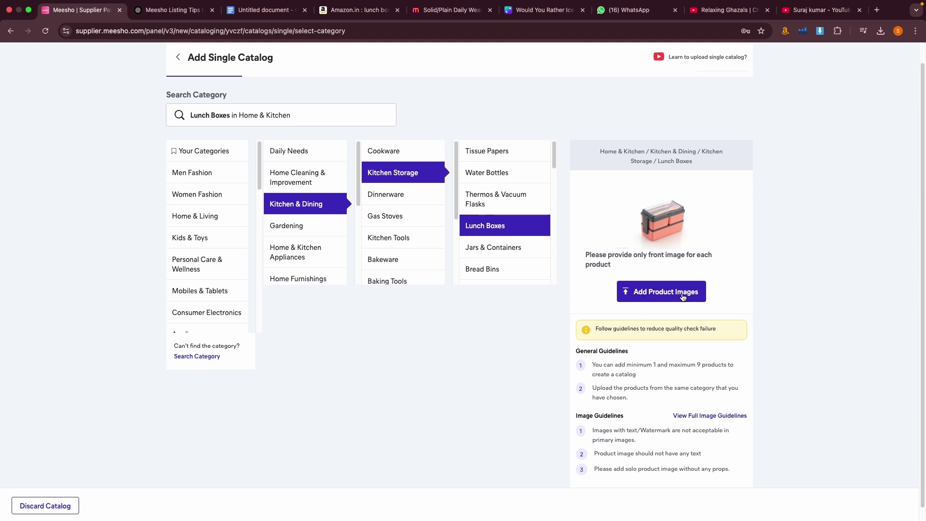
{"action": "left_click", "coordinate": [683, 297]}
{"action": "left_click", "coordinate": [587, 383]}
{"action": "scroll", "coordinate": [671, 303], "scroll_direction": "down", "scroll_amount": 1}
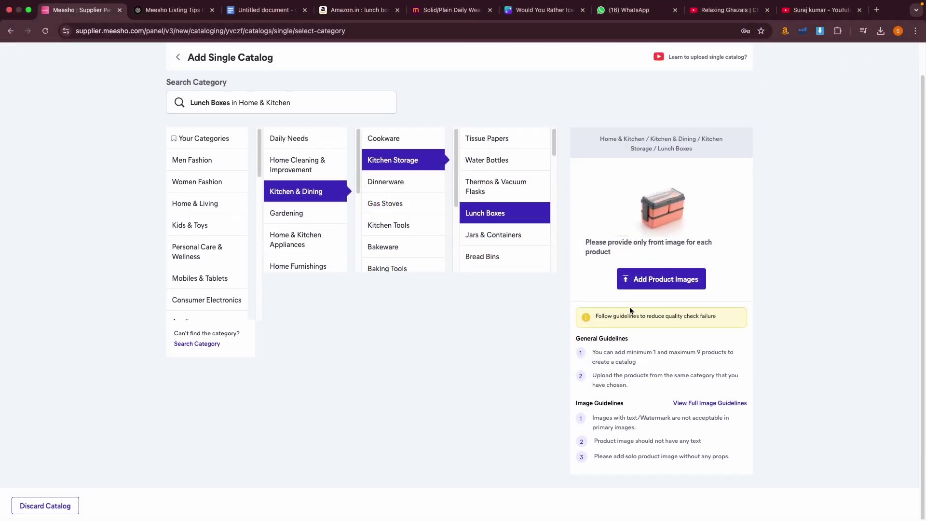
Step: Open the full image guidelines and examine the accepted image format and color space
{"action": "left_click", "coordinate": [722, 405]}
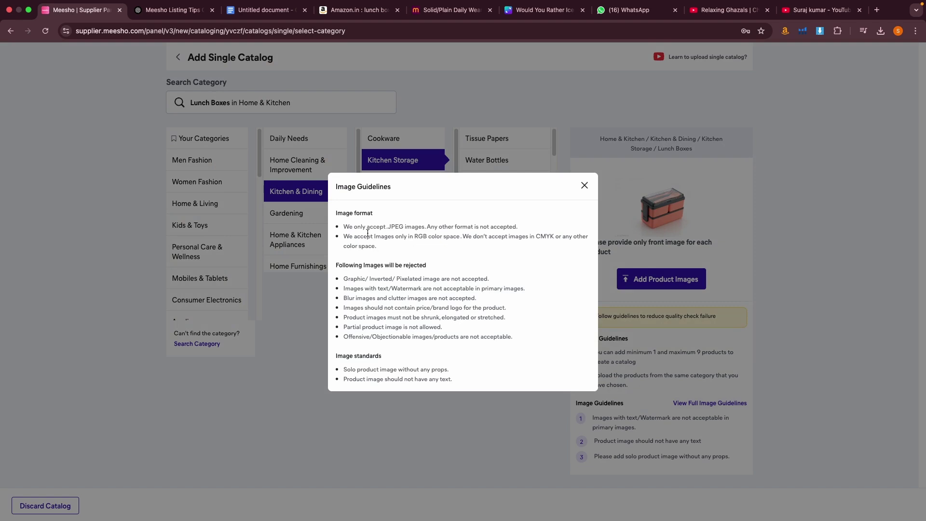
{"action": "left_click_drag", "start_coordinate": [389, 228], "coordinate": [408, 227]}
{"action": "left_click", "coordinate": [425, 232]}
Step: Switch to Canva, open the recent design named 18 and show the file types available for its download
{"action": "left_click", "coordinate": [540, 10]}
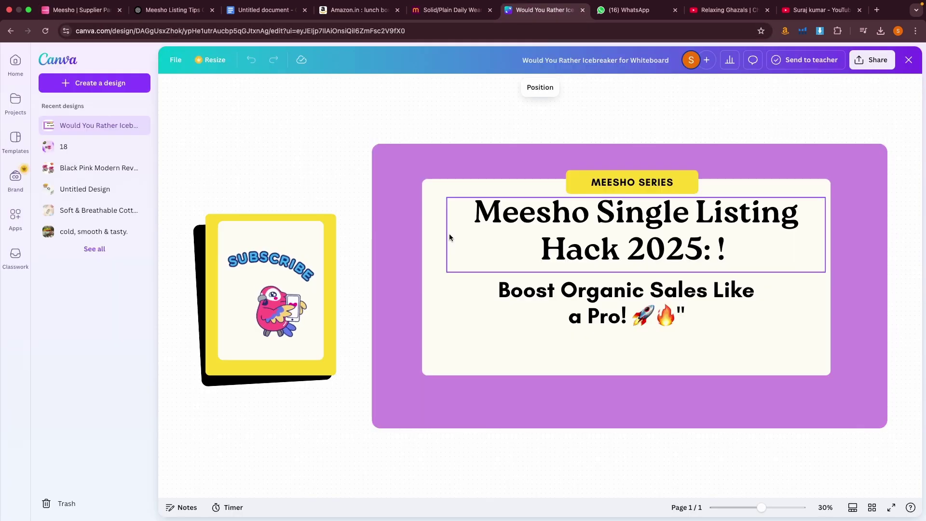
{"action": "left_click", "coordinate": [46, 146]}
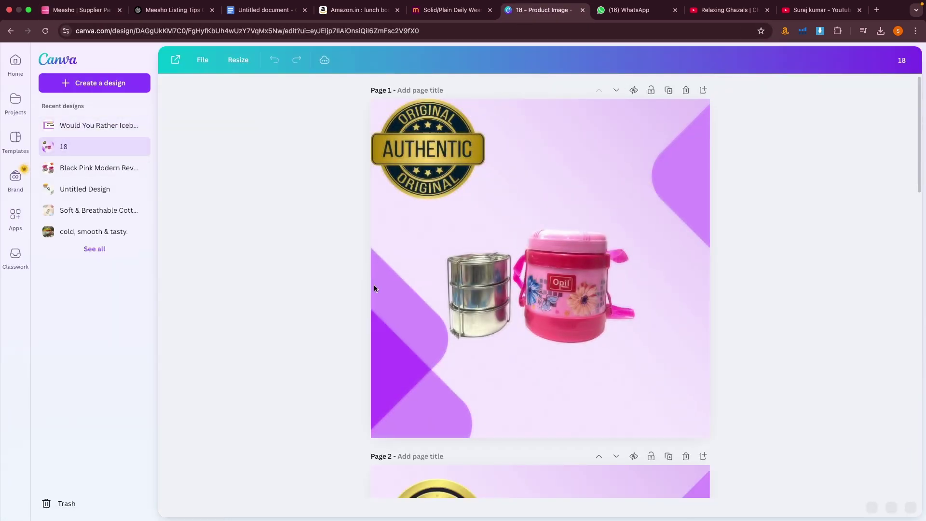
{"action": "left_click", "coordinate": [877, 67]}
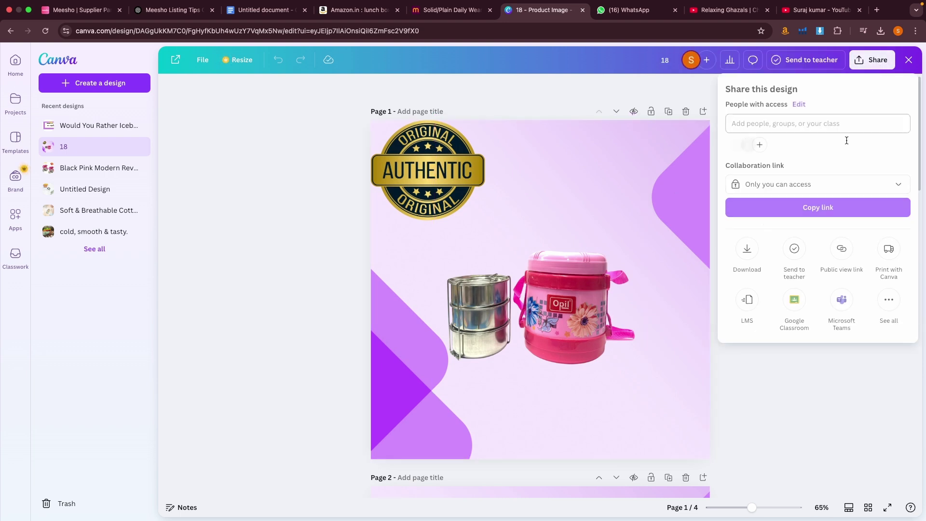
{"action": "left_click", "coordinate": [751, 252]}
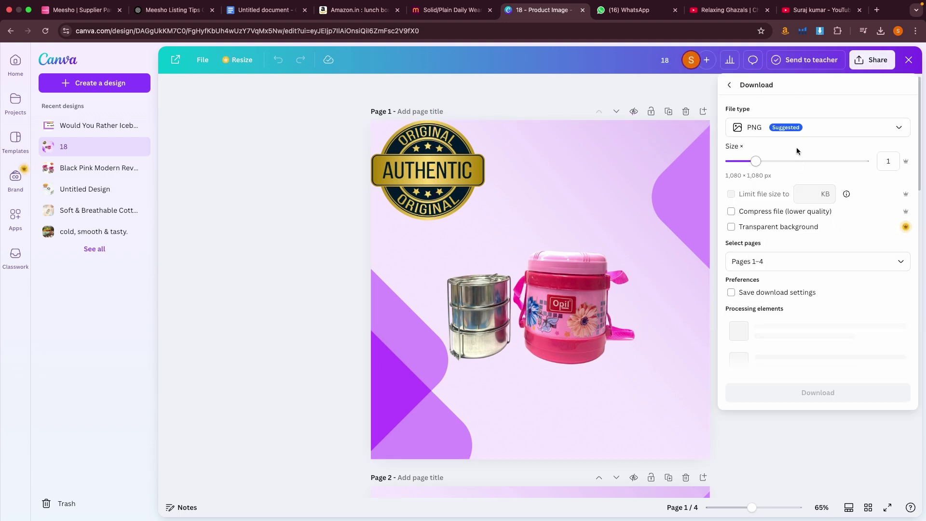
{"action": "left_click", "coordinate": [807, 128]}
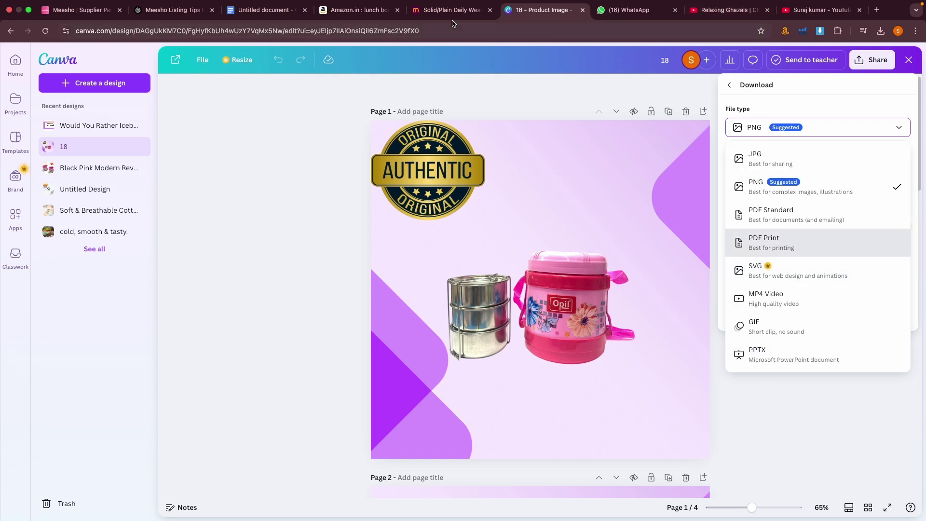
Step: Compare the JPEG requirement in the Meesho image guidelines with the download file types in Canva
{"action": "left_click", "coordinate": [79, 10]}
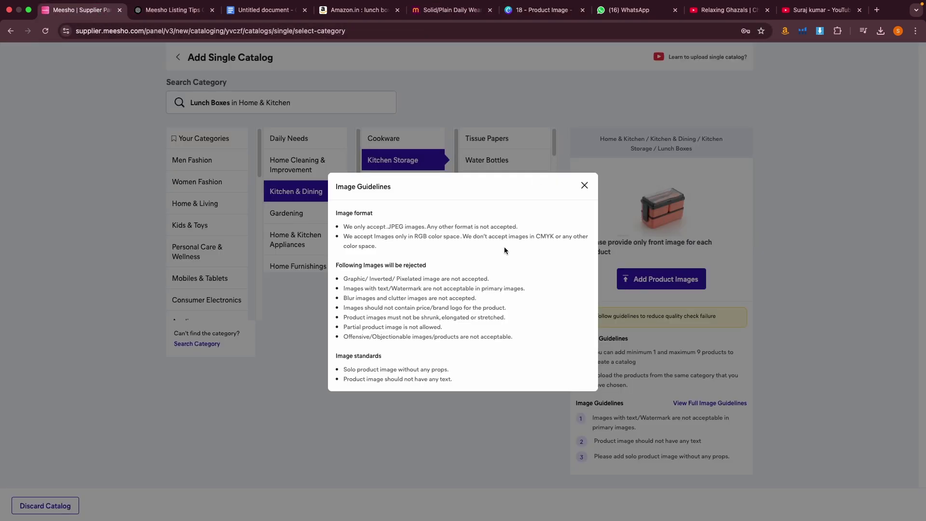
{"action": "left_click_drag", "start_coordinate": [387, 227], "coordinate": [410, 227]}
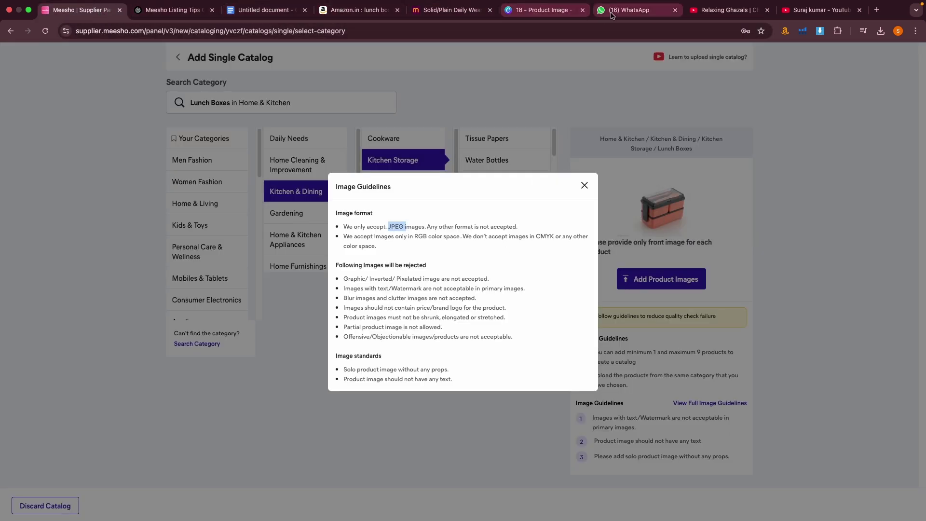
{"action": "left_click", "coordinate": [531, 17]}
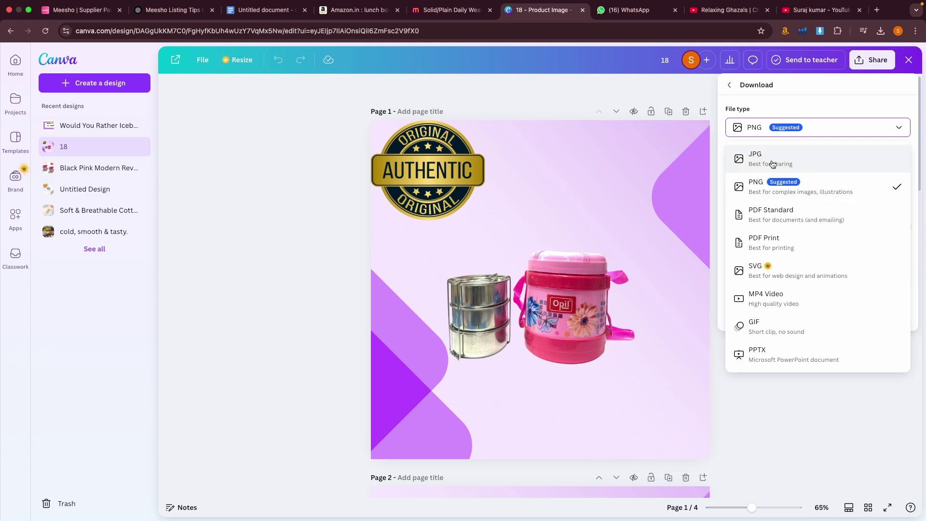
Step: Return to the Meesho image guidelines and examine the rule on RGB and CMYK color spaces
{"action": "left_click", "coordinate": [80, 10]}
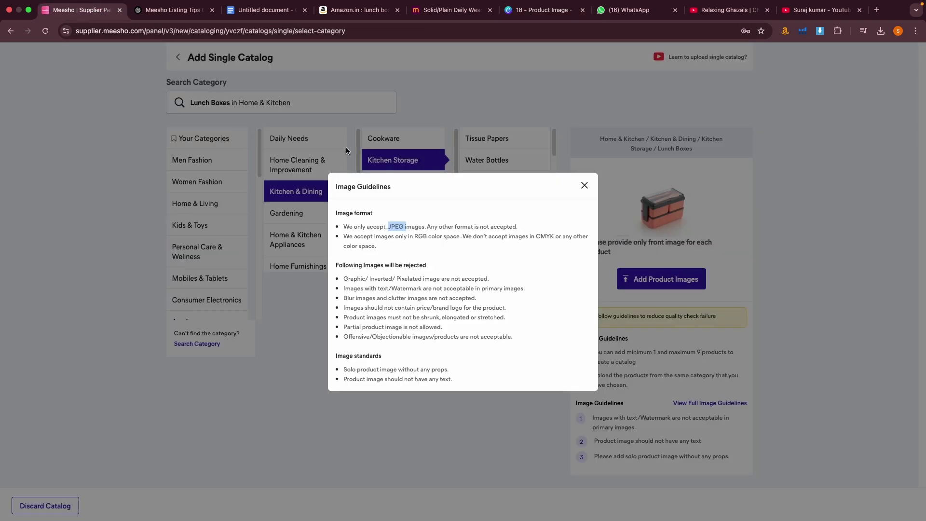
{"action": "left_click", "coordinate": [397, 234]}
{"action": "left_click_drag", "start_coordinate": [414, 238], "coordinate": [448, 237]}
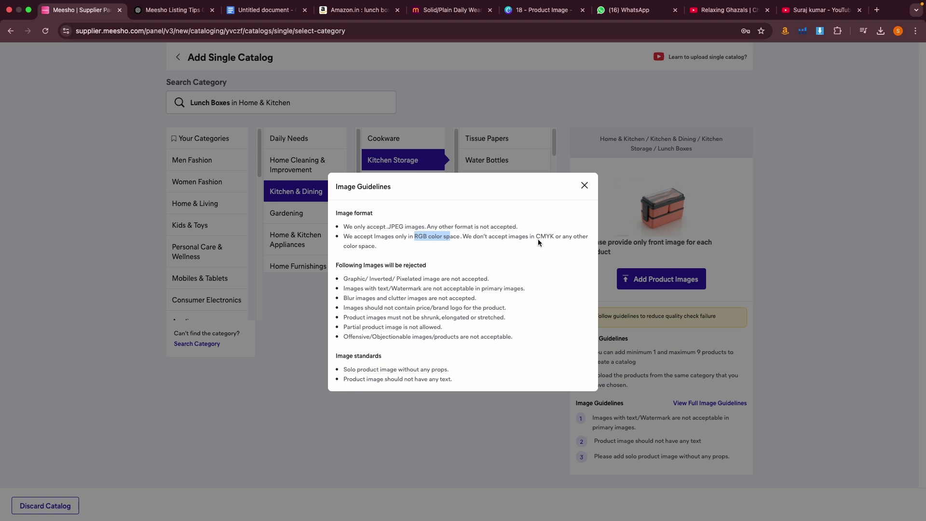
{"action": "left_click_drag", "start_coordinate": [535, 236], "coordinate": [558, 237]}
{"action": "left_click", "coordinate": [417, 238]}
{"action": "left_click_drag", "start_coordinate": [537, 236], "coordinate": [555, 235]}
{"action": "left_click_drag", "start_coordinate": [425, 237], "coordinate": [404, 238]}
{"action": "left_click", "coordinate": [455, 240]}
{"action": "left_click_drag", "start_coordinate": [415, 239], "coordinate": [443, 238]}
{"action": "left_click_drag", "start_coordinate": [406, 236], "coordinate": [444, 239]}
{"action": "left_click", "coordinate": [444, 238]}
Step: In Canva, search the elements for "blur" and place the pixelated graphic enlarged over the lunch box picture on page 1
{"action": "left_click", "coordinate": [543, 9]}
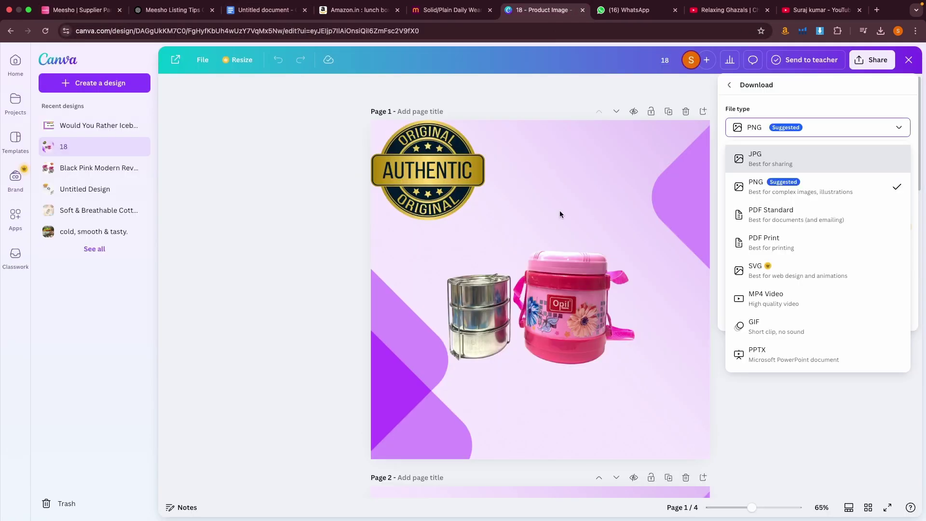
{"action": "left_click", "coordinate": [511, 250]}
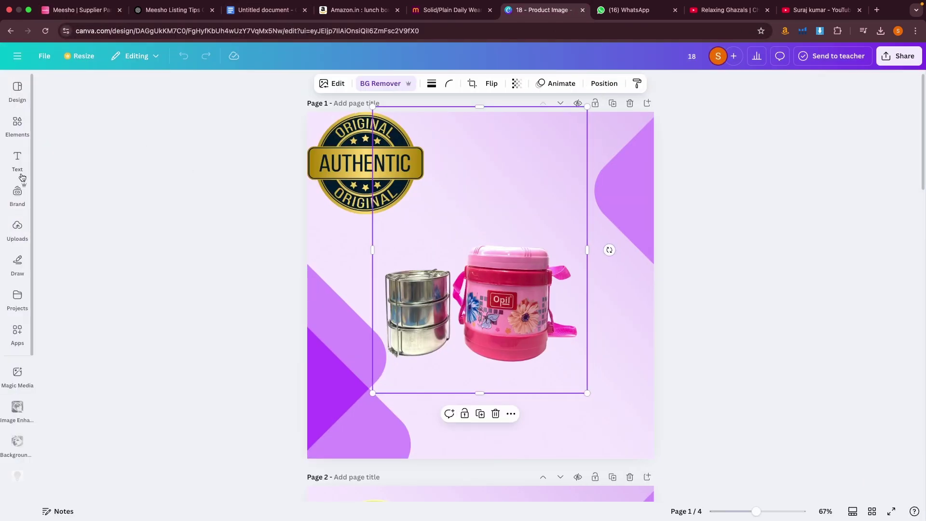
{"action": "left_click", "coordinate": [17, 124]}
{"action": "left_click", "coordinate": [63, 87]}
{"action": "type", "text": "b"}
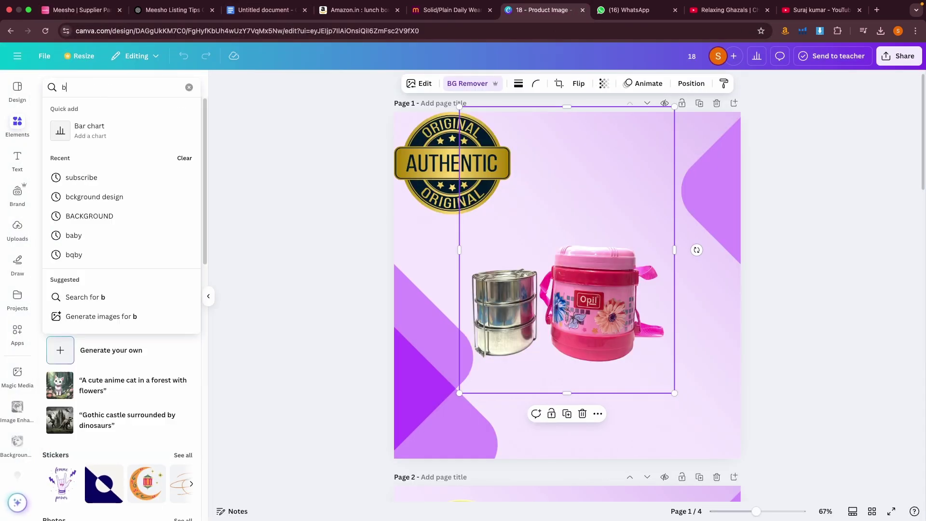
{"action": "type", "text": "lur"}
{"action": "key", "text": "Return"}
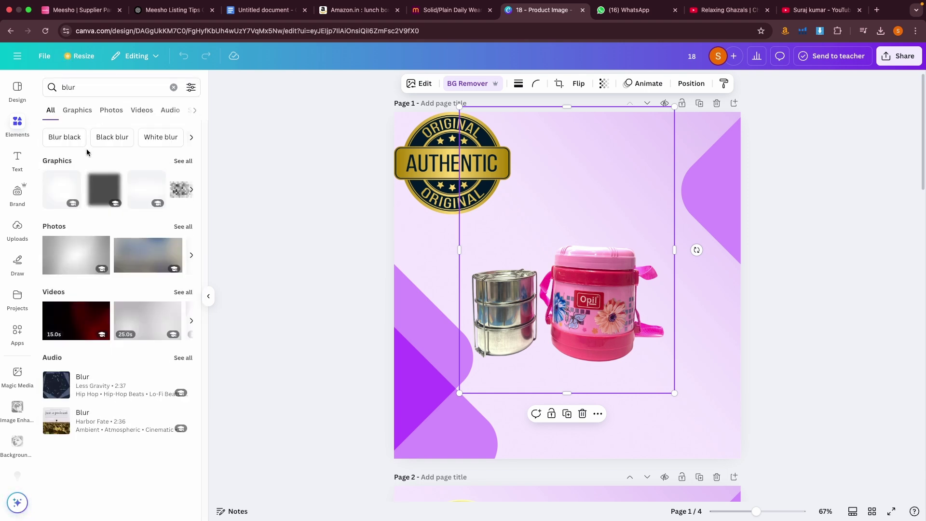
{"action": "left_click", "coordinate": [181, 189]}
{"action": "left_click_drag", "start_coordinate": [546, 285], "coordinate": [500, 265]}
{"action": "left_click_drag", "start_coordinate": [591, 293], "coordinate": [736, 354]}
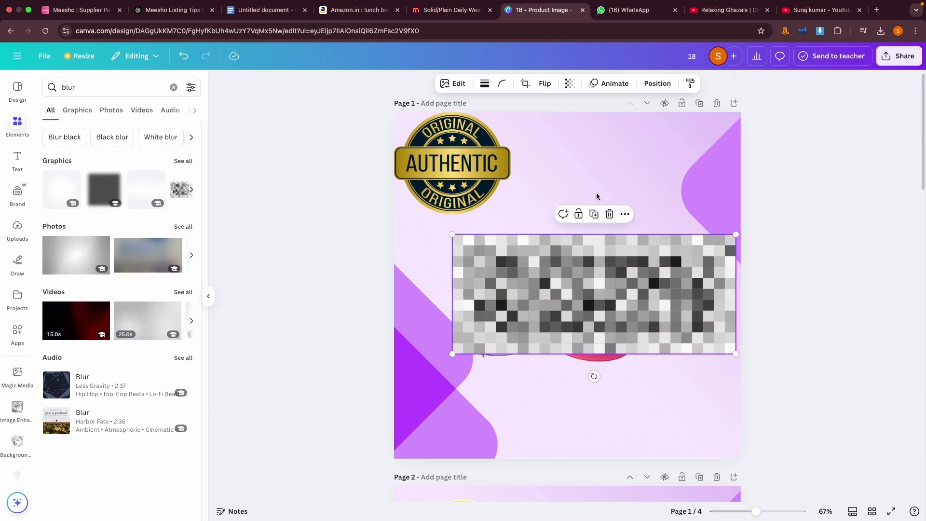
Step: Set the pixelated graphic's transparency to 42
{"action": "left_click", "coordinate": [569, 83]}
{"action": "left_click_drag", "start_coordinate": [582, 127], "coordinate": [542, 127]}
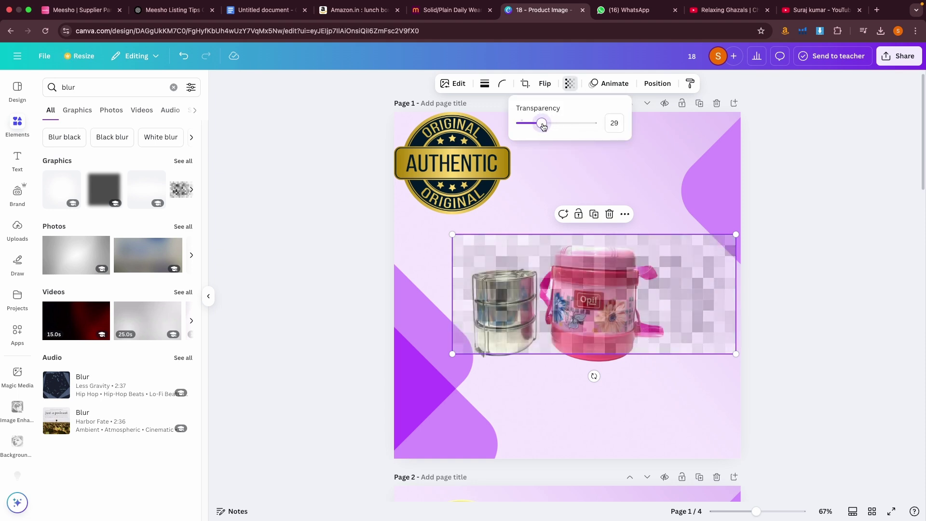
{"action": "left_click", "coordinate": [649, 281]}
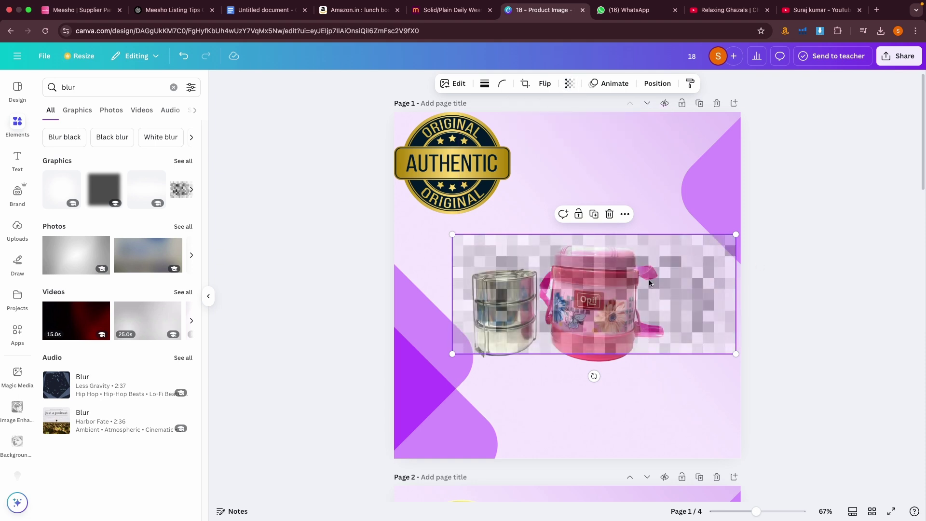
Step: Reposition the pixelated graphic so it covers the lunch box set and lower its transparency to about 24
{"action": "left_click_drag", "start_coordinate": [649, 279], "coordinate": [632, 378]}
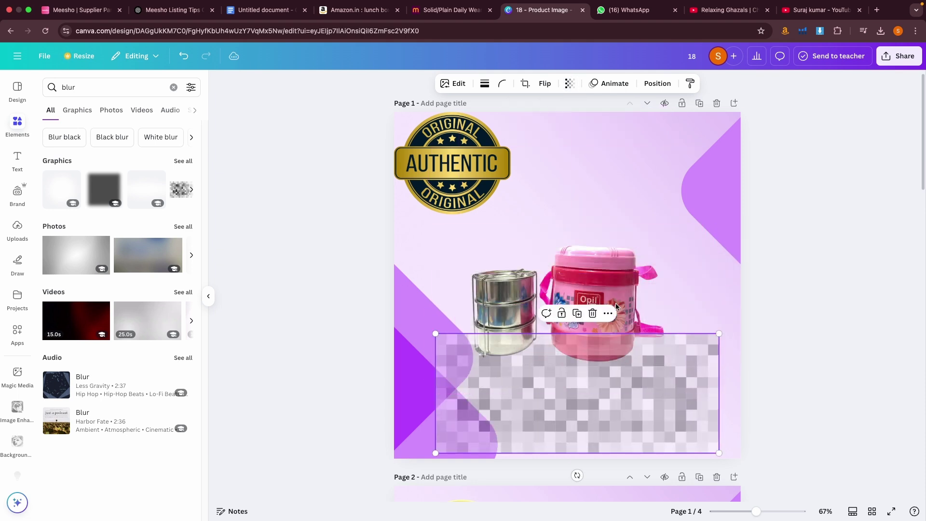
{"action": "left_click", "coordinate": [616, 303]}
{"action": "left_click", "coordinate": [678, 401]}
{"action": "left_click_drag", "start_coordinate": [678, 401], "coordinate": [659, 313]}
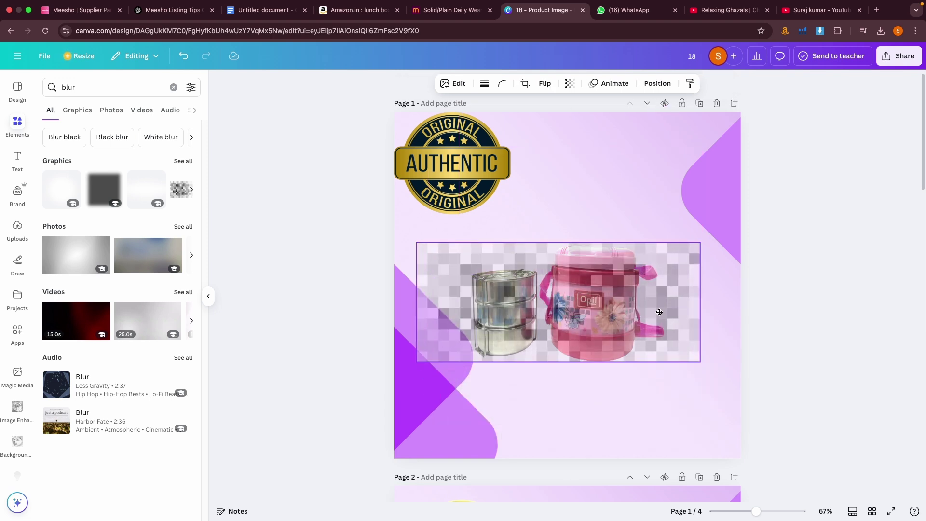
{"action": "left_click", "coordinate": [566, 86]}
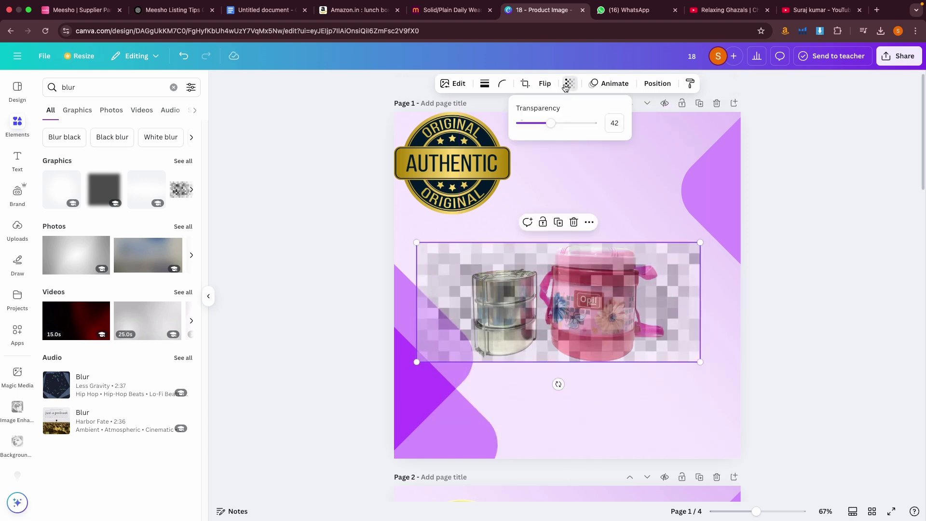
{"action": "left_click_drag", "start_coordinate": [554, 124], "coordinate": [531, 127]}
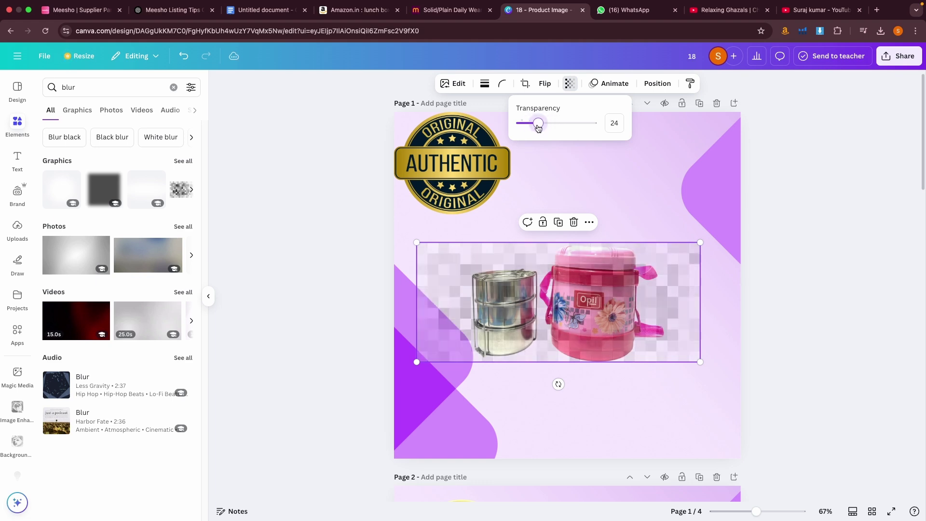
{"action": "left_click", "coordinate": [556, 381]}
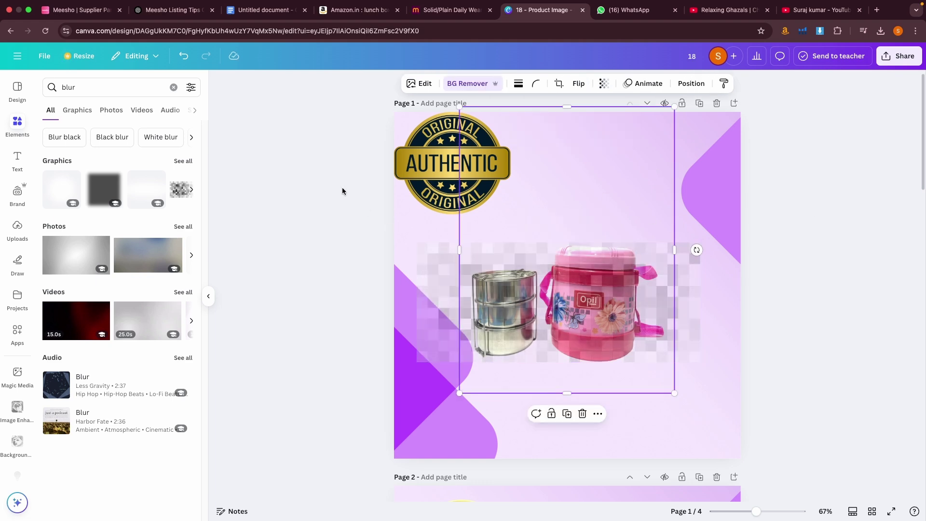
Step: Return to the Meesho image guidelines and examine the rule on text and watermarks in primary images
{"action": "left_click", "coordinate": [87, 14]}
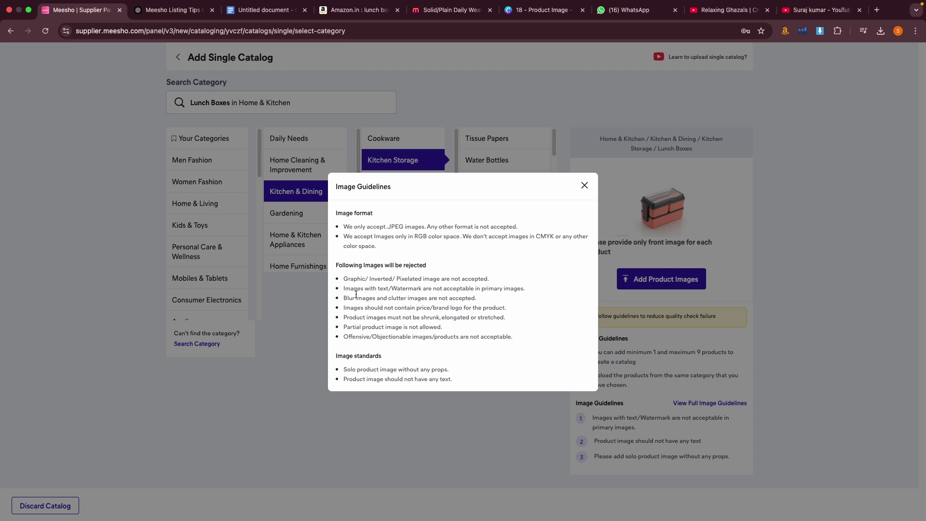
{"action": "left_click_drag", "start_coordinate": [356, 294], "coordinate": [449, 286]}
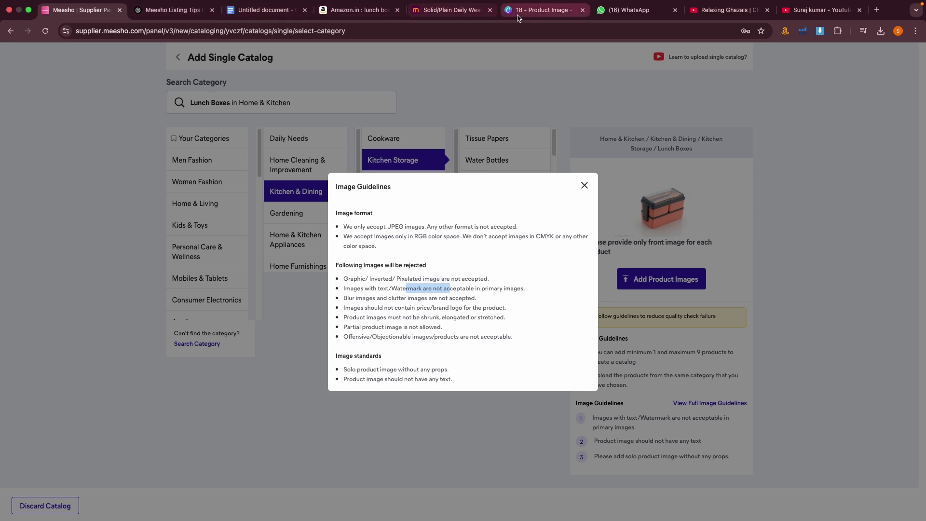
Step: Move the Canva browser tab beside the supplier panel's and delete the pixelated graphic from page 1
{"action": "left_click_drag", "start_coordinate": [520, 19], "coordinate": [163, 19]}
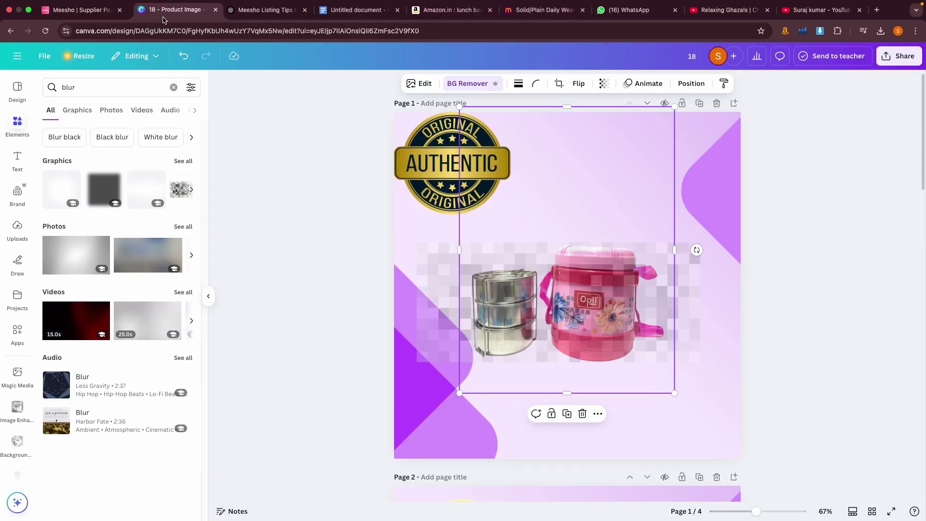
{"action": "left_click", "coordinate": [601, 303]}
{"action": "left_click", "coordinate": [577, 221]}
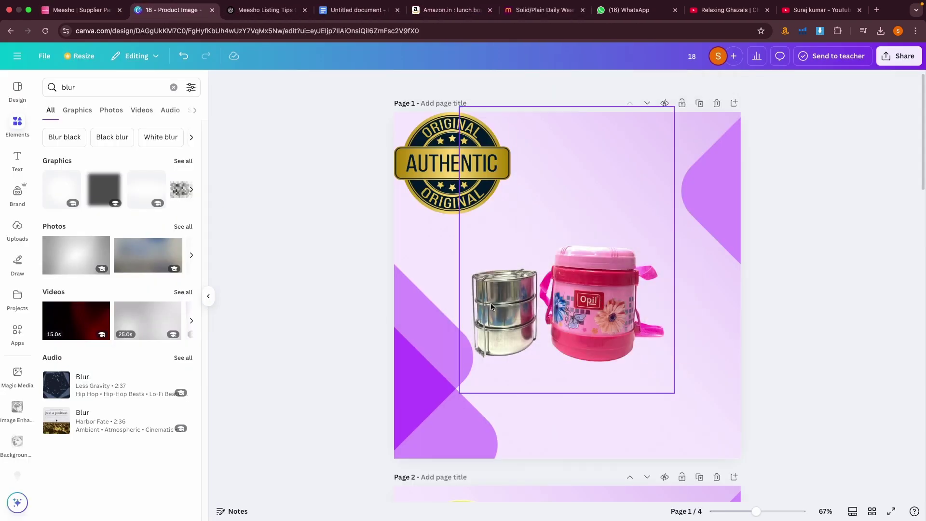
Step: Add a subheading reading "gtbte" to page 1 and place it above the pink lunch box
{"action": "left_click", "coordinate": [17, 159]}
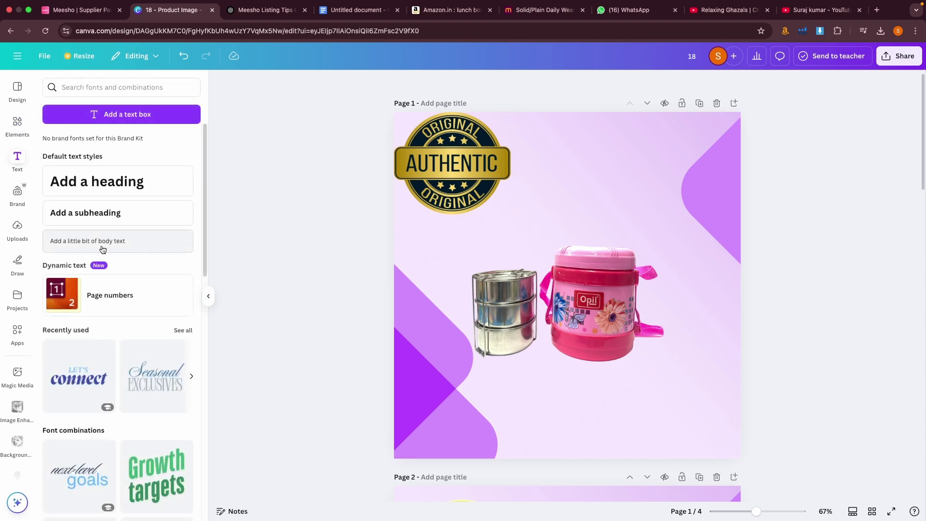
{"action": "left_click", "coordinate": [104, 213]}
{"action": "type", "text": "gtbte"}
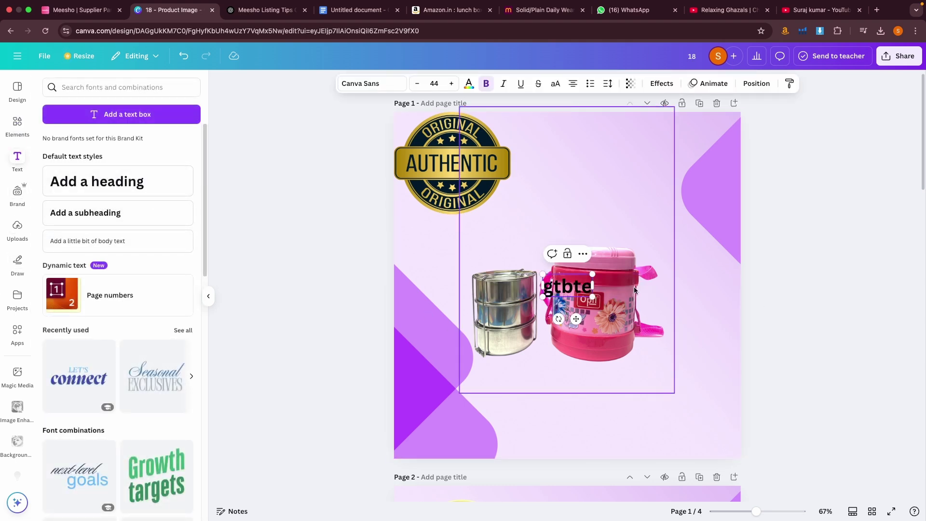
{"action": "left_click", "coordinate": [644, 253]}
{"action": "left_click_drag", "start_coordinate": [575, 287], "coordinate": [582, 205]}
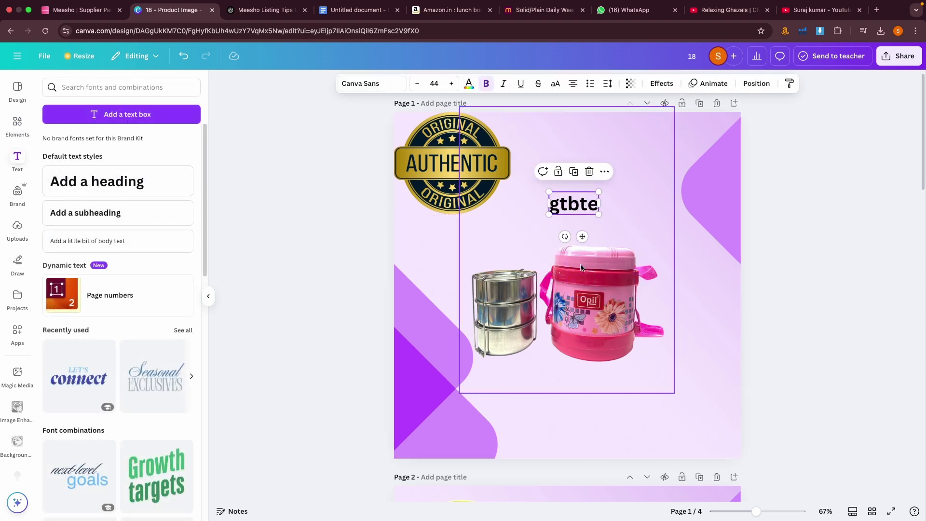
Step: Search the Meesho store for "lunch box", check the product images and return to the supplier panel's image guidelines
{"action": "left_click", "coordinate": [544, 9]}
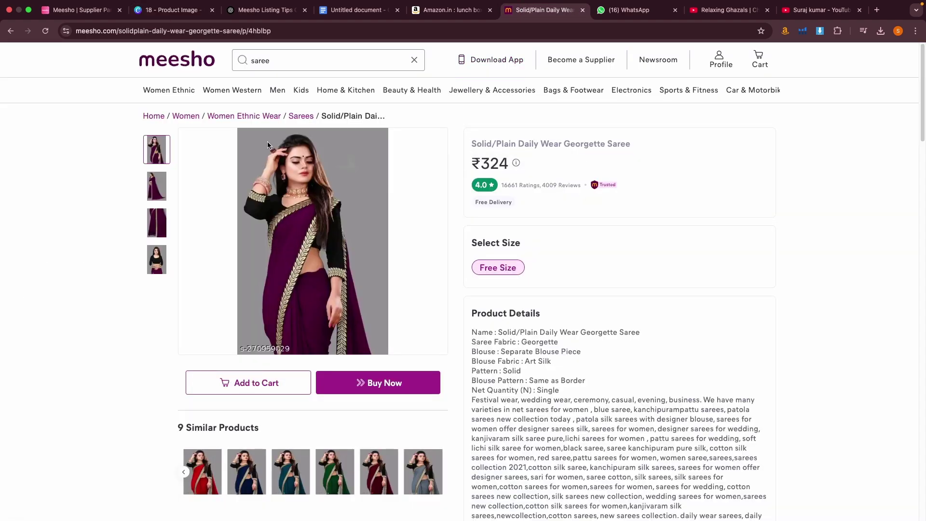
{"action": "left_click", "coordinate": [313, 65]}
{"action": "left_click", "coordinate": [414, 60]}
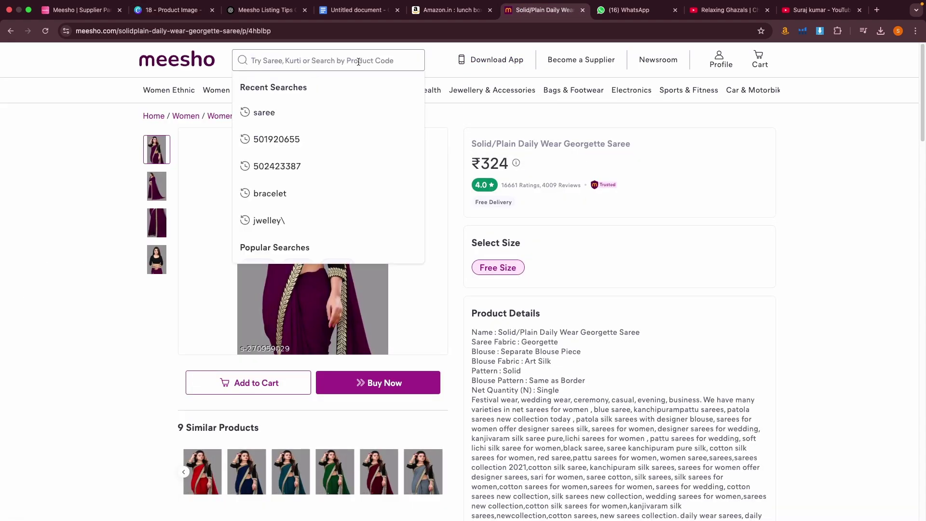
{"action": "type", "text": "lunch b"}
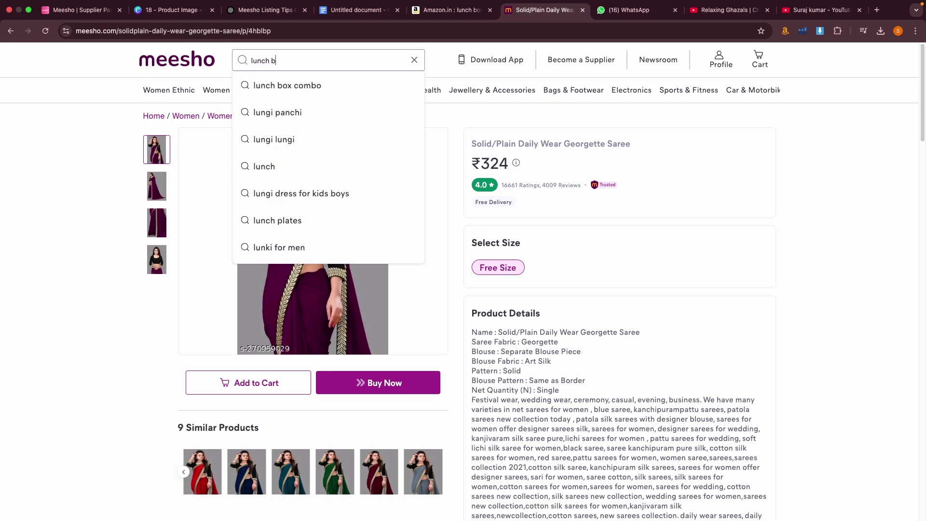
{"action": "type", "text": "ox"}
{"action": "key", "text": "Return"}
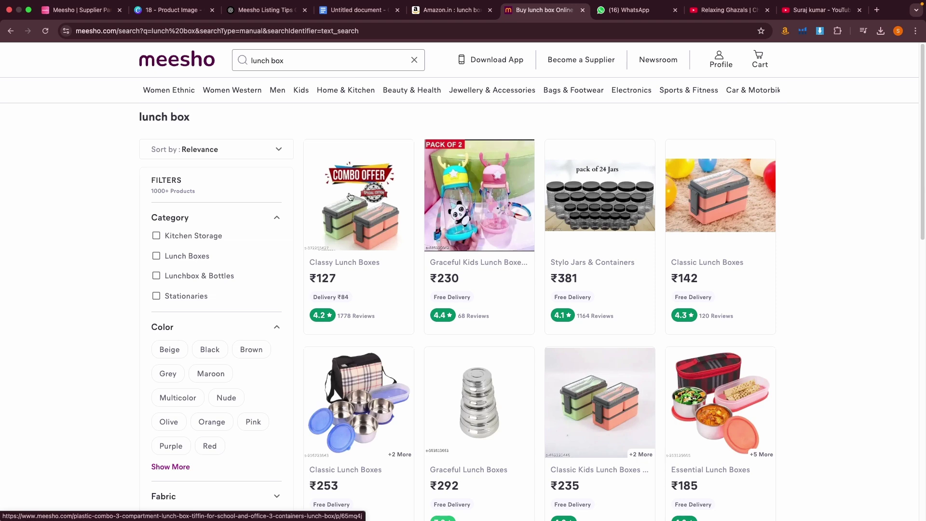
{"action": "left_click", "coordinate": [77, 17]}
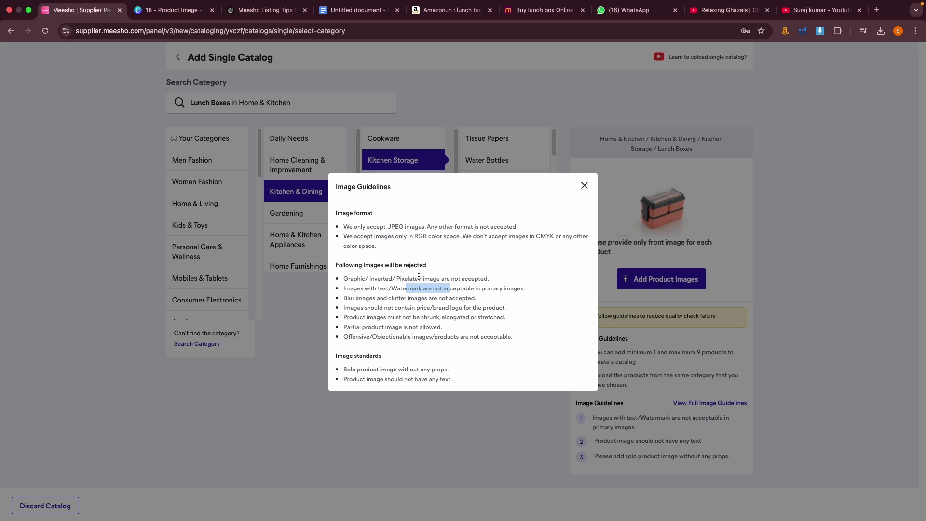
Step: Switch to the Canva design and delete the "gtbte" text from page 1
{"action": "left_click", "coordinate": [429, 292]}
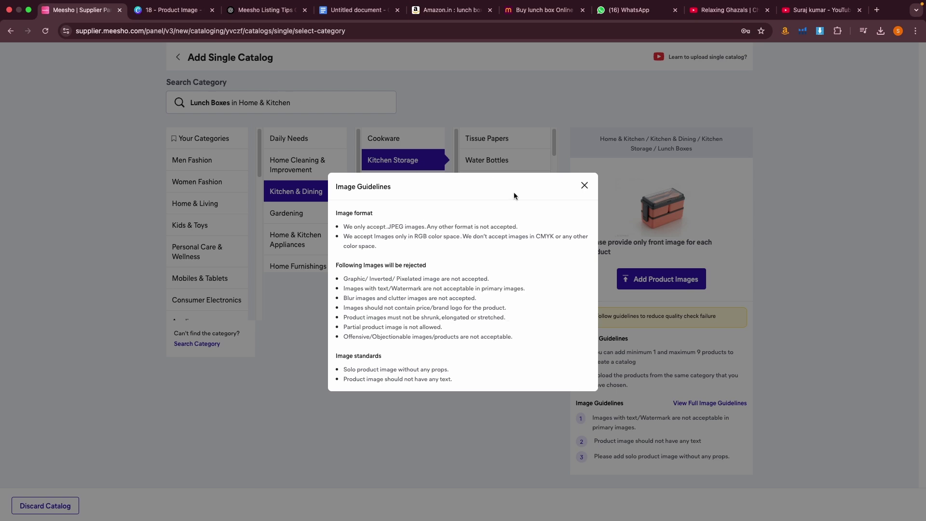
{"action": "left_click", "coordinate": [174, 10]}
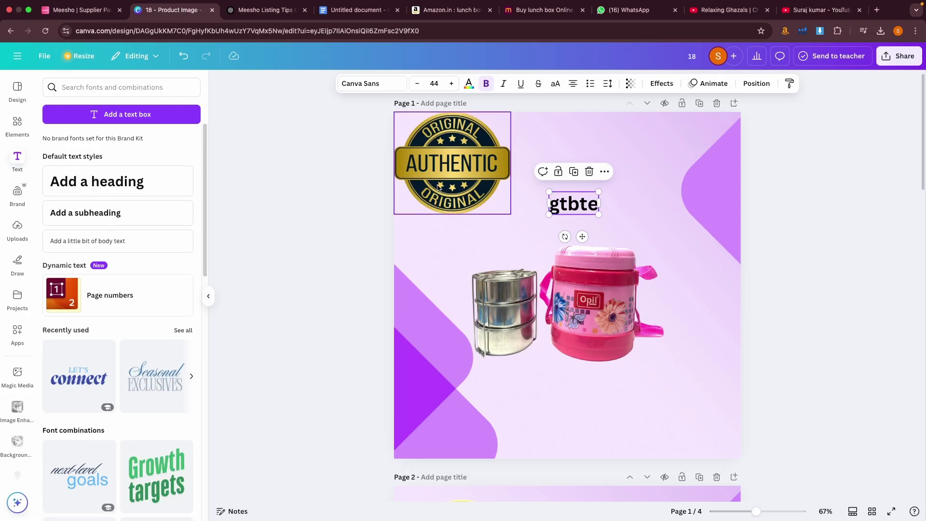
{"action": "left_click", "coordinate": [589, 171]}
{"action": "left_click", "coordinate": [587, 213]}
Step: Add a heading reading "188" above the pink lunch box on page 1 and delete it again
{"action": "left_click", "coordinate": [112, 180]}
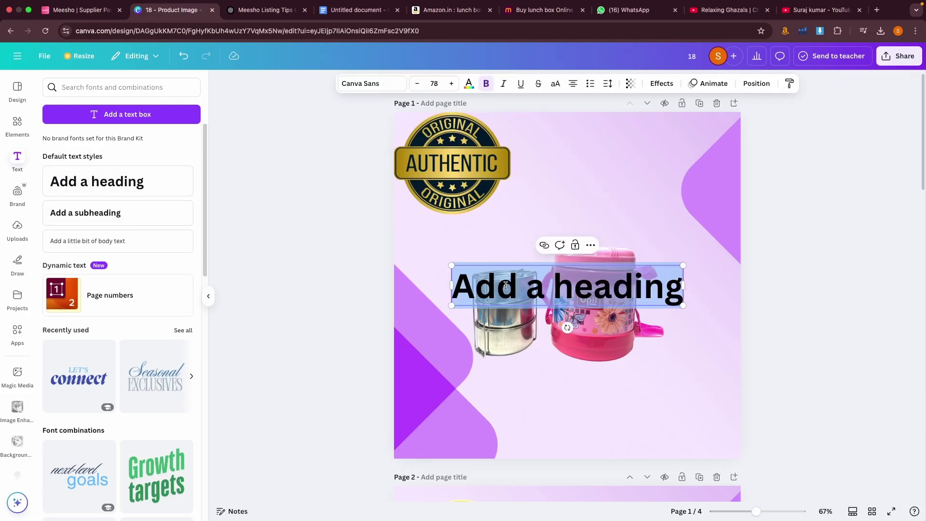
{"action": "key", "text": "BackSpace"}
{"action": "type", "text": "1"}
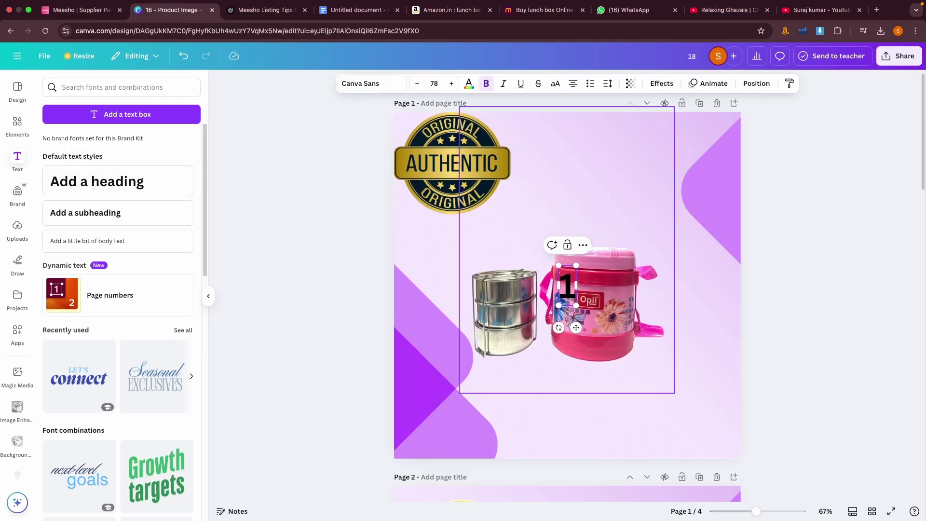
{"action": "type", "text": "88"}
{"action": "left_click", "coordinate": [569, 381]}
{"action": "left_click", "coordinate": [571, 295]}
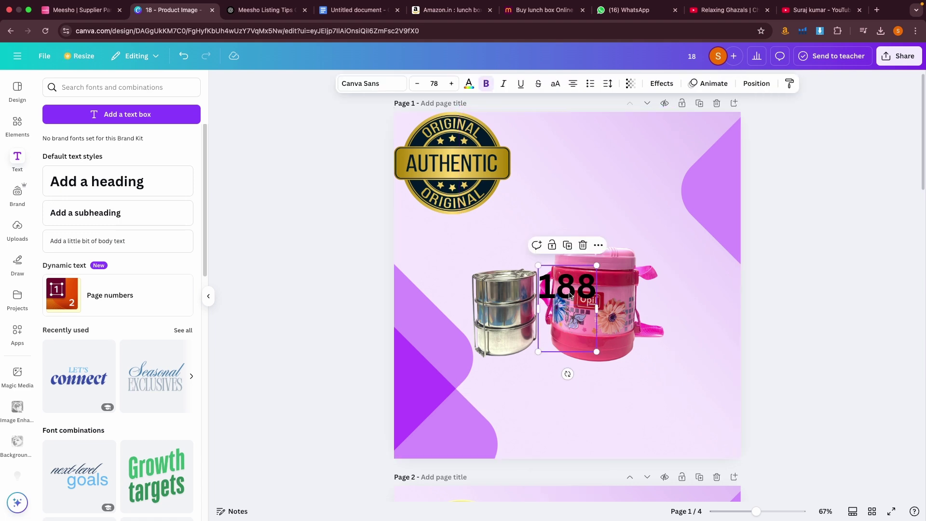
{"action": "left_click_drag", "start_coordinate": [570, 295], "coordinate": [630, 194]}
{"action": "left_click", "coordinate": [752, 220]}
{"action": "left_click", "coordinate": [644, 183]}
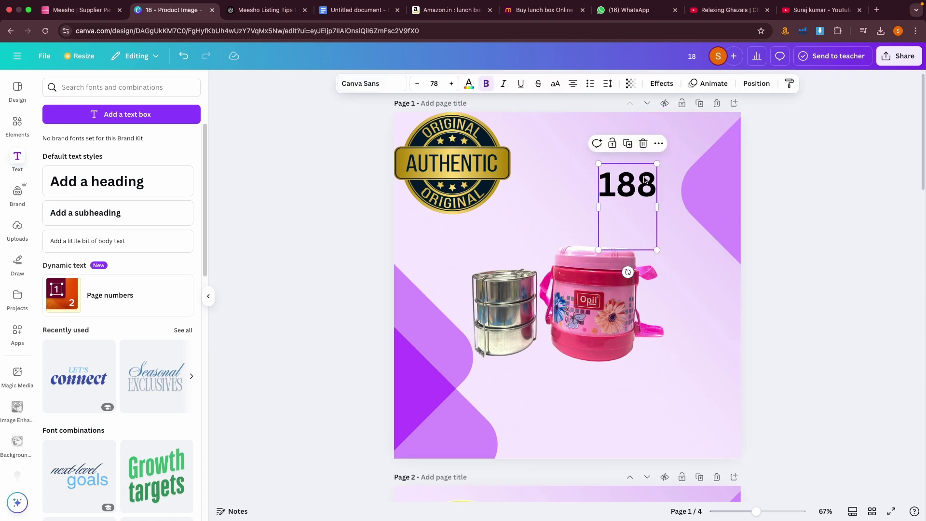
{"action": "key", "text": "Delete"}
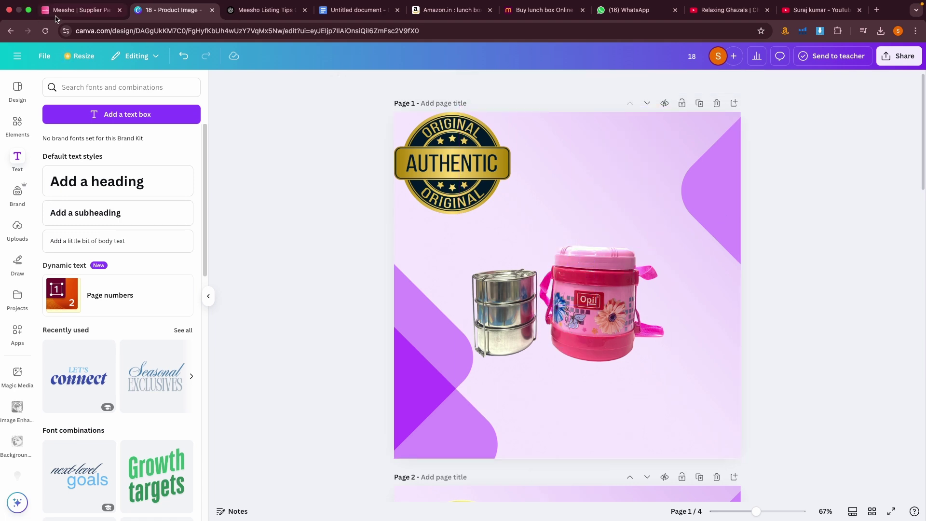
Step: Check the Meesho guideline on shrunk or stretched images, return to Canva and scale down the lunch box photo on page 1
{"action": "left_click", "coordinate": [83, 10]}
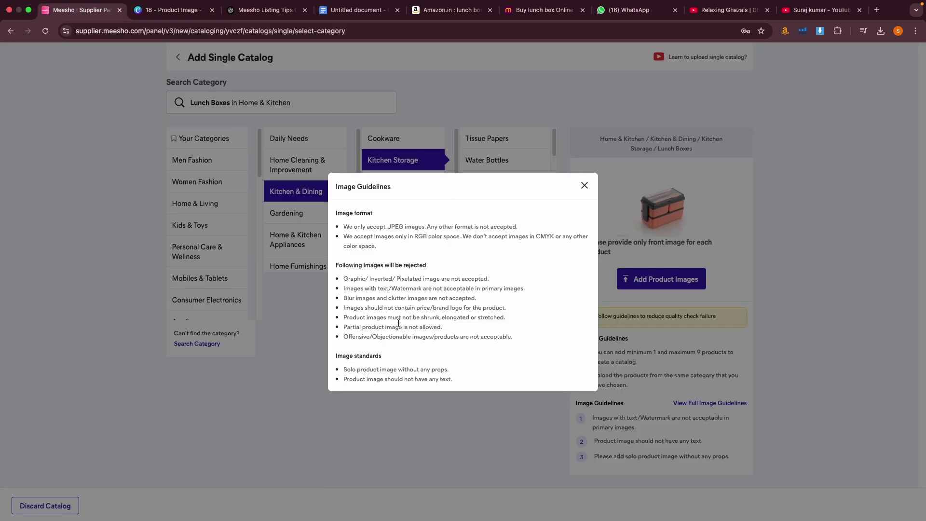
{"action": "left_click_drag", "start_coordinate": [399, 324], "coordinate": [447, 326]}
{"action": "left_click", "coordinate": [174, 11]}
{"action": "left_click", "coordinate": [598, 251]}
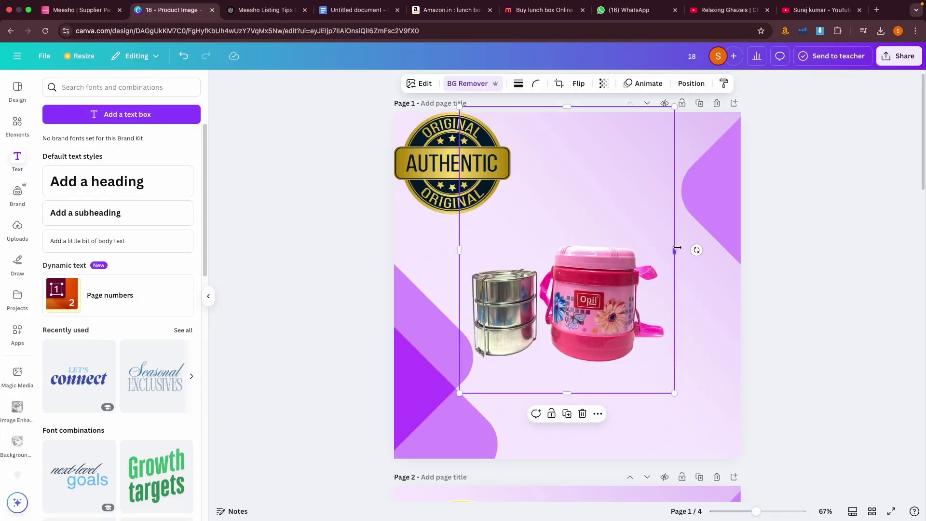
{"action": "mouse_move", "coordinate": [677, 248]}
{"action": "left_mouse_down"}
{"action": "mouse_move", "coordinate": [850, 255]}
{"action": "mouse_move", "coordinate": [496, 244]}
{"action": "mouse_move", "coordinate": [669, 250]}
{"action": "left_mouse_up"}
{"action": "left_click_drag", "start_coordinate": [668, 107], "coordinate": [666, 231]}
{"action": "left_click_drag", "start_coordinate": [557, 346], "coordinate": [591, 330]}
Step: Return to the Meesho image guidelines, examine the rules on partial product and offensive images, and close the guidelines
{"action": "left_click", "coordinate": [98, 14]}
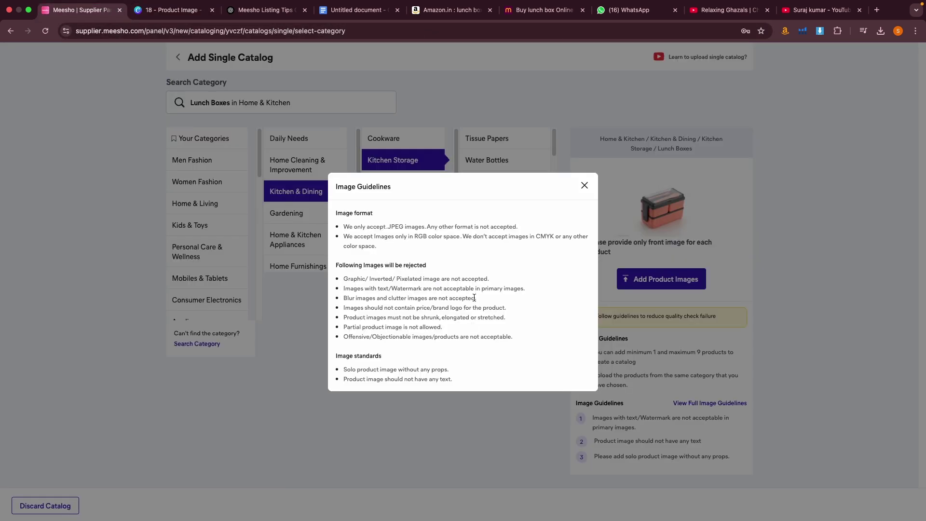
{"action": "left_click_drag", "start_coordinate": [350, 330], "coordinate": [452, 326]}
{"action": "left_click", "coordinate": [368, 333]}
{"action": "left_click_drag", "start_coordinate": [353, 327], "coordinate": [411, 319]}
{"action": "left_click", "coordinate": [377, 344]}
{"action": "left_click_drag", "start_coordinate": [409, 338], "coordinate": [504, 337]}
{"action": "left_click", "coordinate": [502, 337]}
{"action": "left_click", "coordinate": [584, 185]}
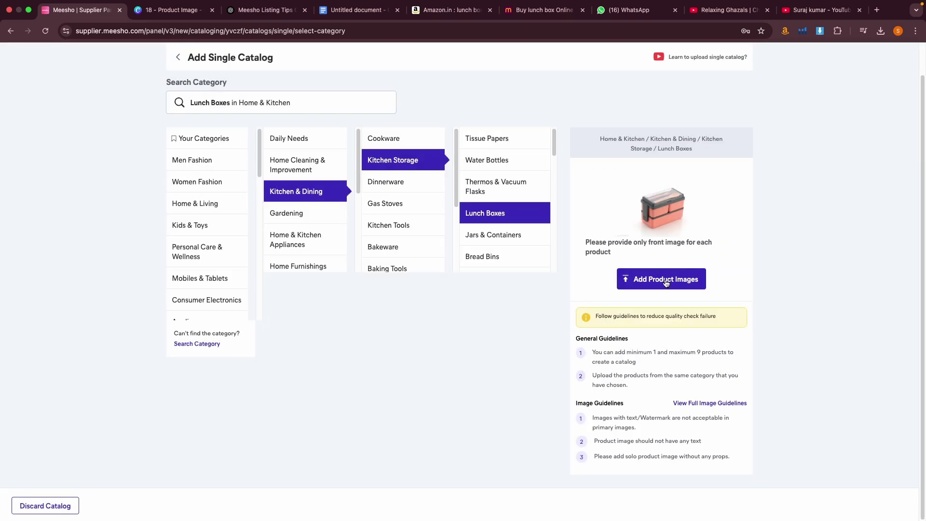
Step: Take the browser out of full screen and minimize the OBS window to reach the desktop image files
{"action": "key", "text": "ctrl+Tab"}
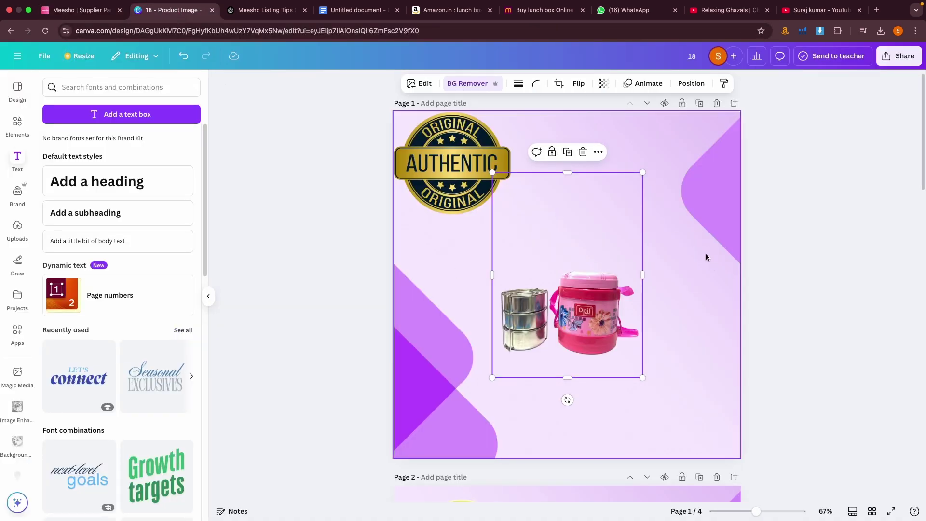
{"action": "left_click", "coordinate": [28, 10]}
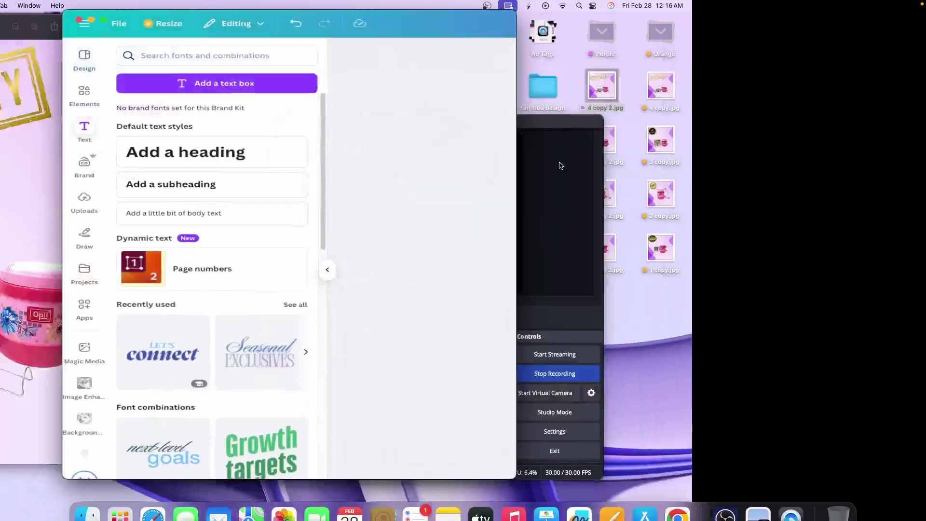
{"action": "left_click", "coordinate": [807, 136]}
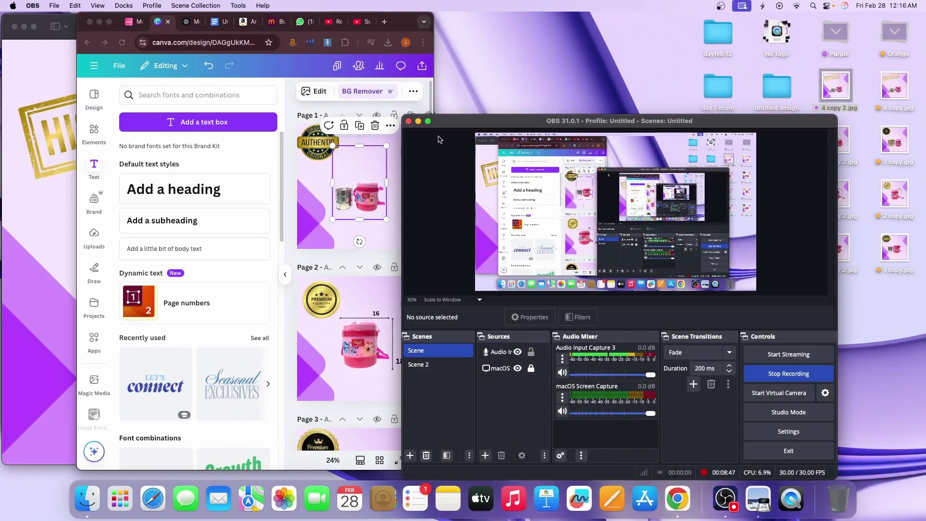
{"action": "left_click", "coordinate": [418, 121]}
Step: Preview the desktop product images 4 copy 2.jpg, 3 copy 2.jpg, 2 copy 2.jpg and 1 copy 2.jpg
{"action": "double_click", "coordinate": [831, 99]}
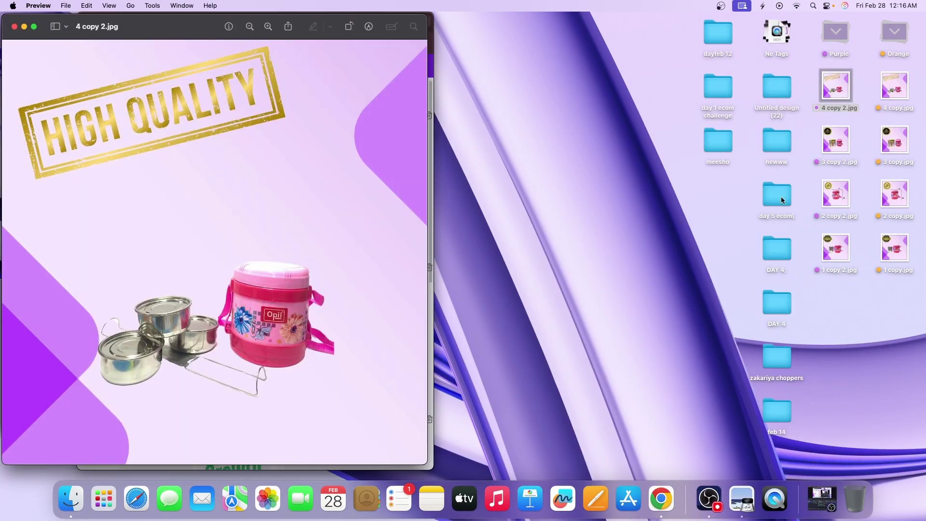
{"action": "double_click", "coordinate": [833, 141]}
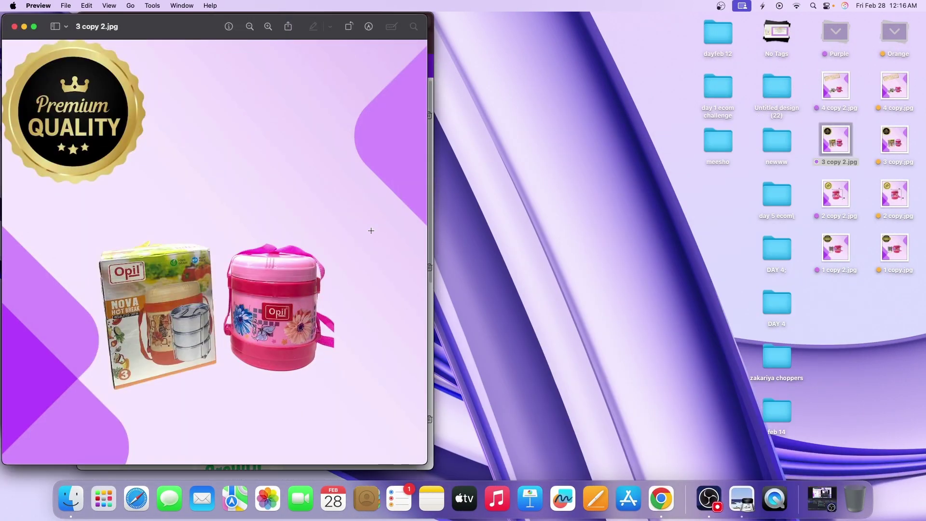
{"action": "double_click", "coordinate": [836, 197]}
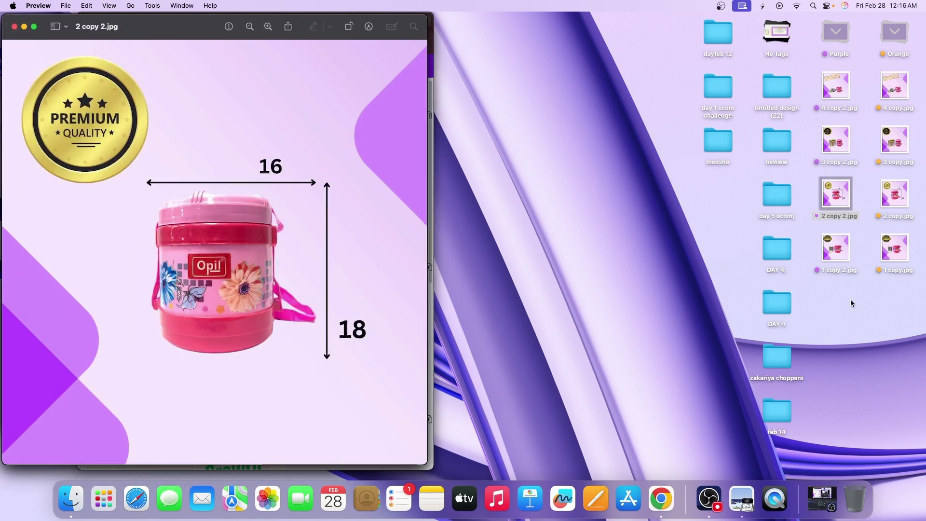
{"action": "left_click", "coordinate": [836, 248]}
{"action": "double_click", "coordinate": [847, 250]}
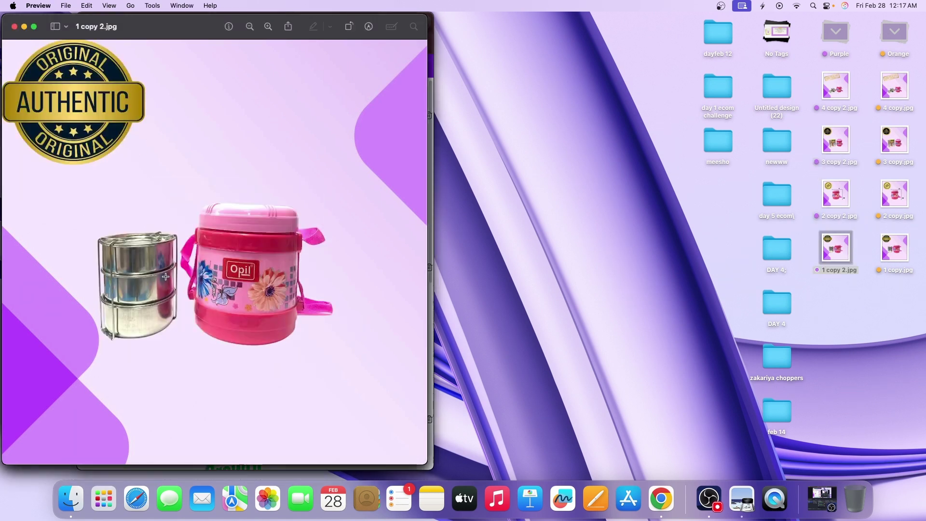
Step: Return to the Meesho supplier panel in full screen and upload 1 copy.jpg from the Desktop as the product's front image
{"action": "left_click", "coordinate": [670, 506]}
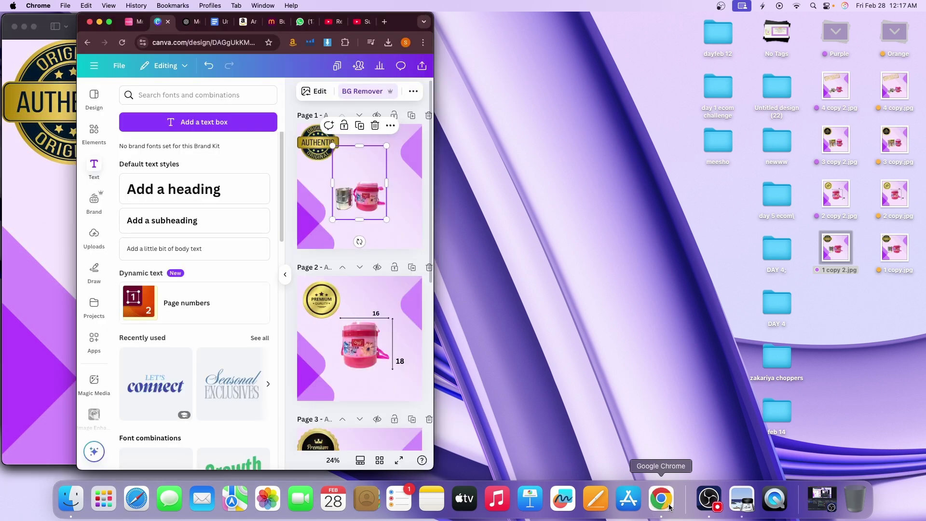
{"action": "left_click", "coordinate": [135, 26]}
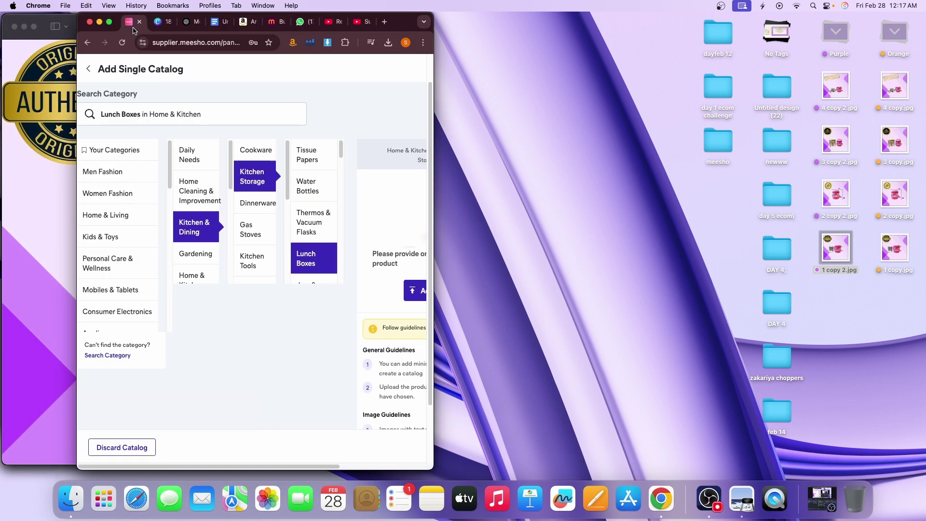
{"action": "left_click", "coordinate": [109, 22]}
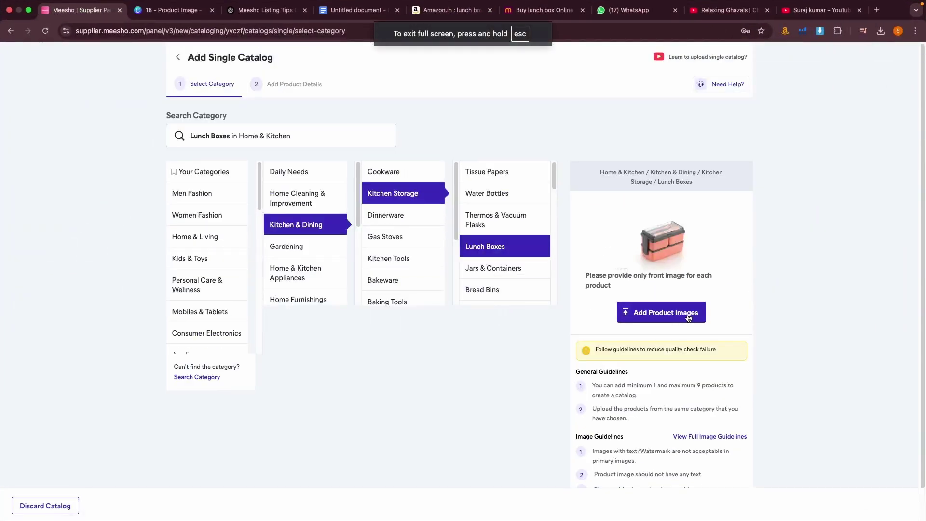
{"action": "left_click", "coordinate": [645, 314]}
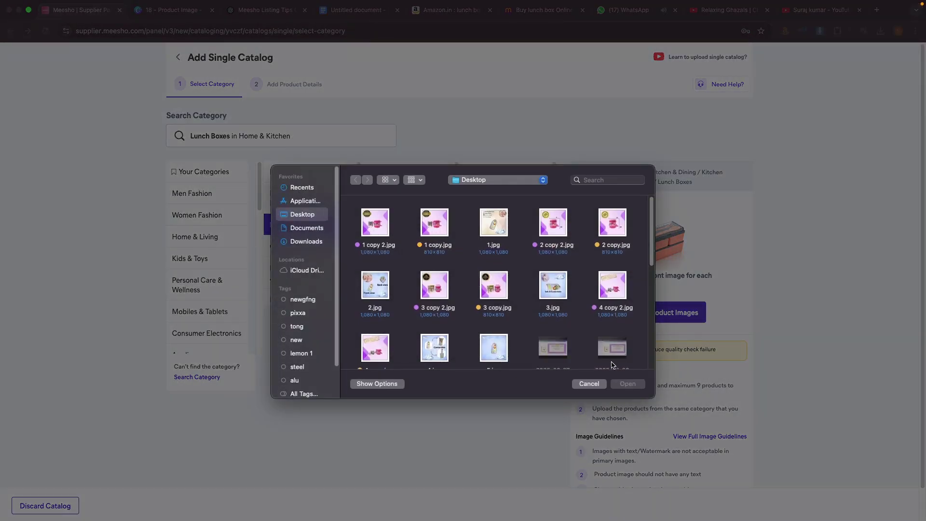
{"action": "left_click", "coordinate": [430, 222]}
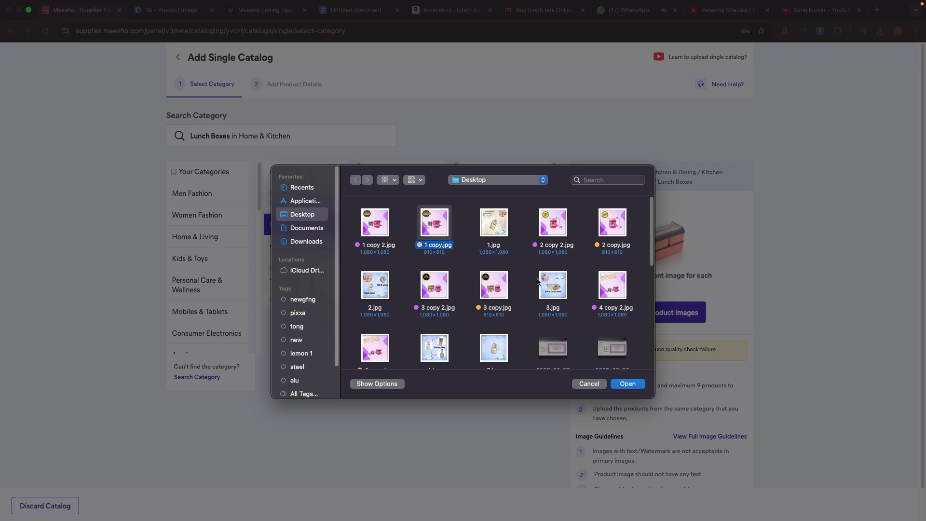
{"action": "left_click", "coordinate": [643, 384]}
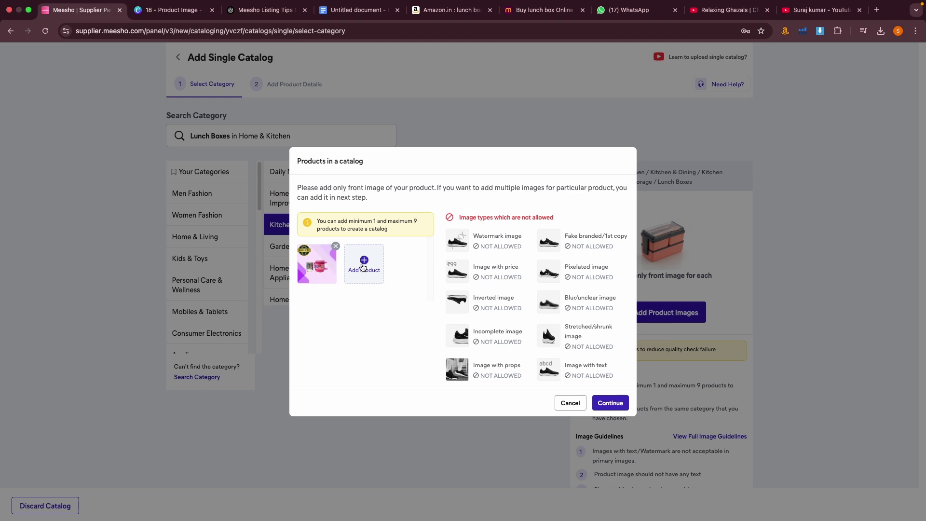
Step: Skip adding a second product, examine the "Combo Offer" lunch box listing in the Meesho store and return to the supplier panel
{"action": "left_click", "coordinate": [362, 266]}
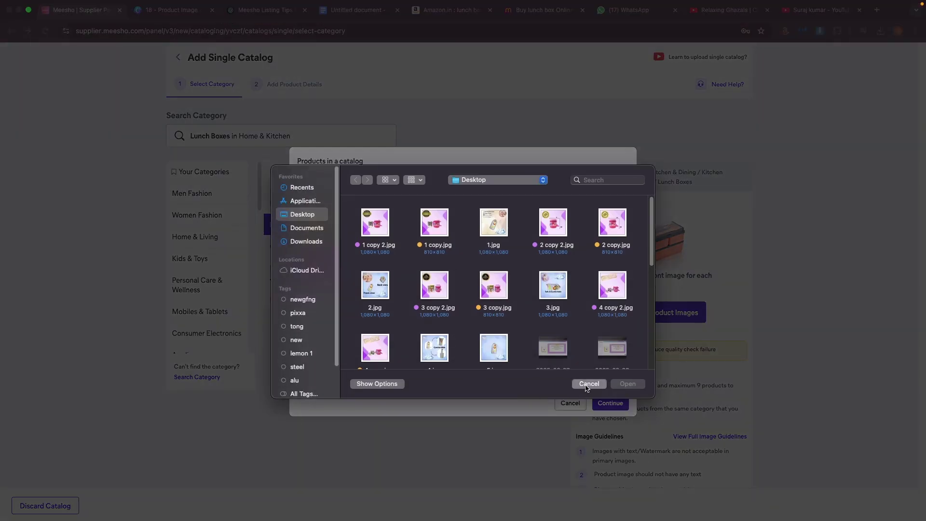
{"action": "left_click", "coordinate": [589, 383]}
{"action": "left_click", "coordinate": [548, 10]}
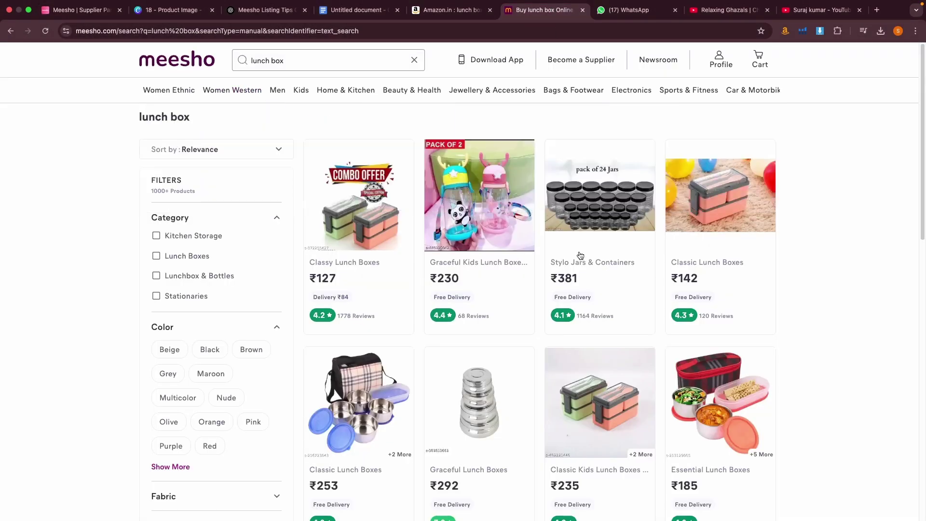
{"action": "left_click", "coordinate": [375, 225]}
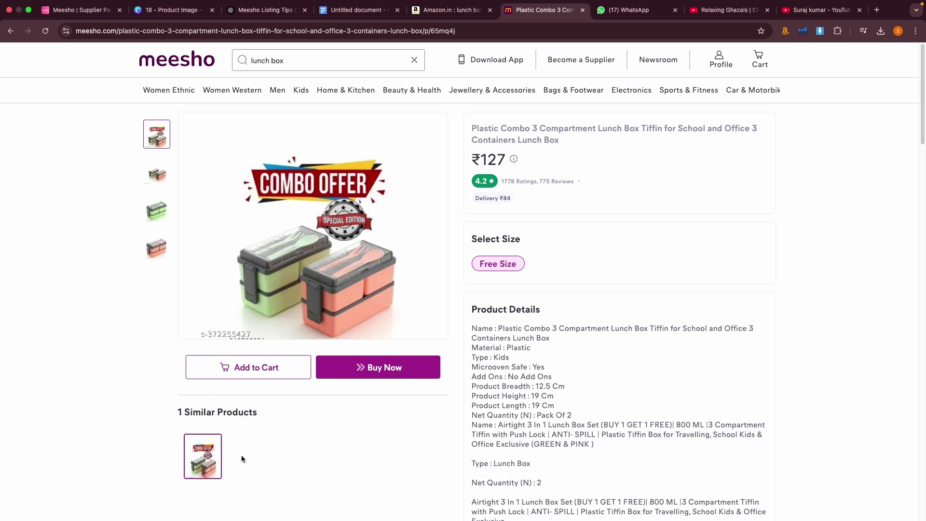
{"action": "left_click", "coordinate": [77, 21]}
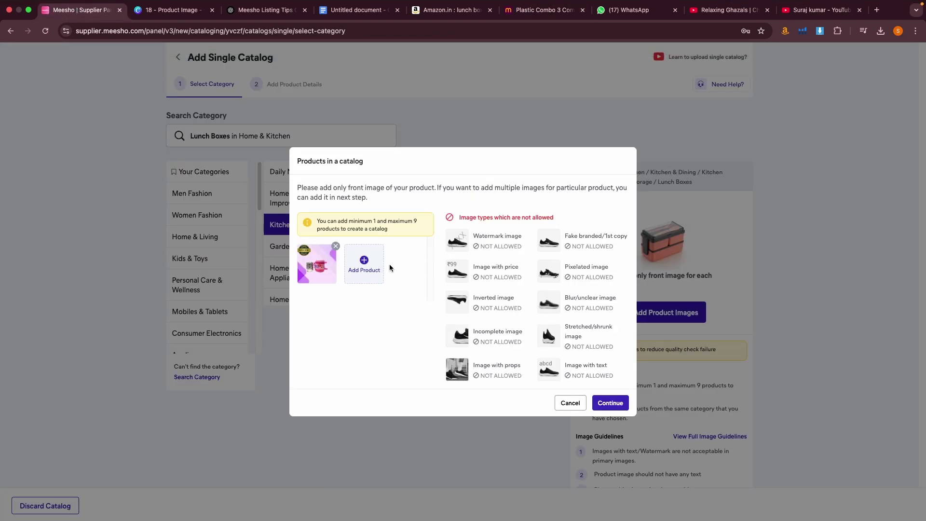
Step: Continue to the product details form with the uploaded image and look through its fields
{"action": "left_click", "coordinate": [609, 405]}
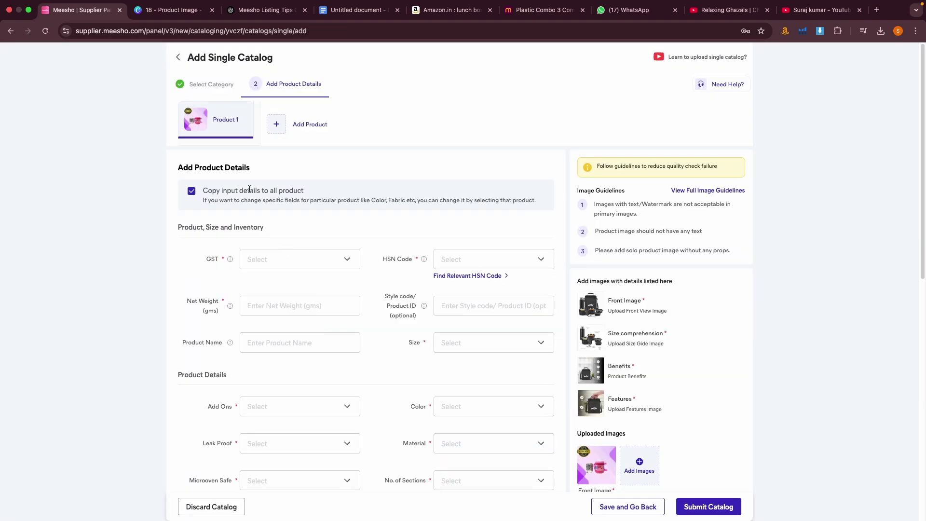
{"action": "scroll", "coordinate": [357, 319], "scroll_direction": "down", "scroll_amount": 10}
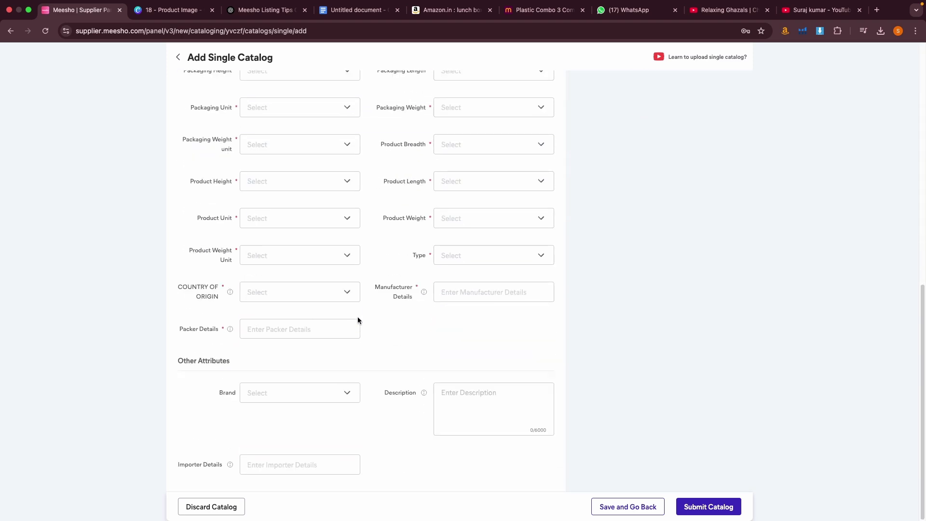
{"action": "scroll", "coordinate": [357, 319], "scroll_direction": "up", "scroll_amount": 6}
{"action": "scroll", "coordinate": [358, 320], "scroll_direction": "down", "scroll_amount": 3}
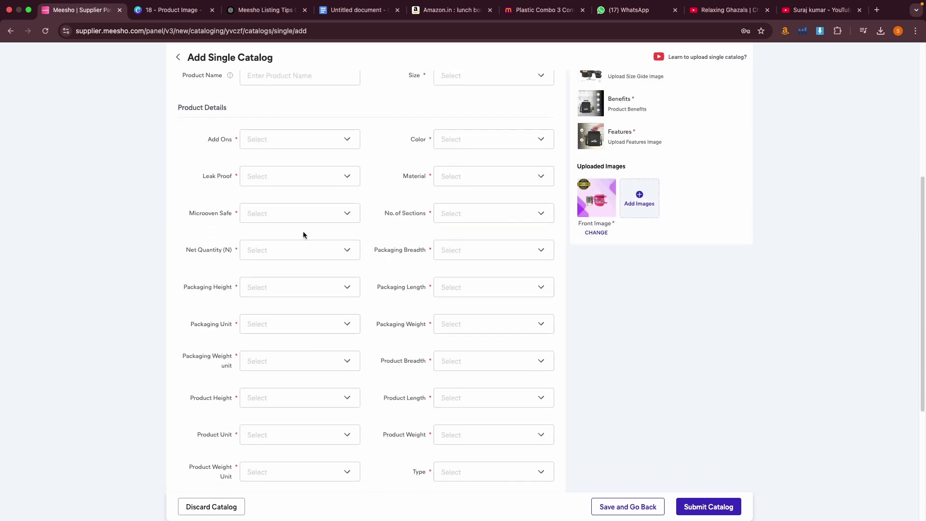
{"action": "scroll", "coordinate": [320, 353], "scroll_direction": "up", "scroll_amount": 6}
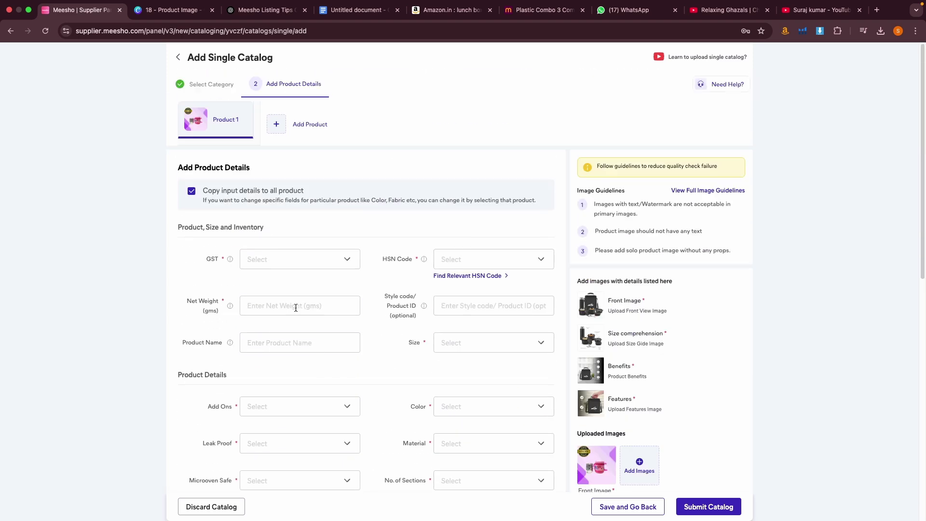
Step: Open the sample Front Image from the list of required product images
{"action": "scroll", "coordinate": [529, 381], "scroll_direction": "down", "scroll_amount": 1}
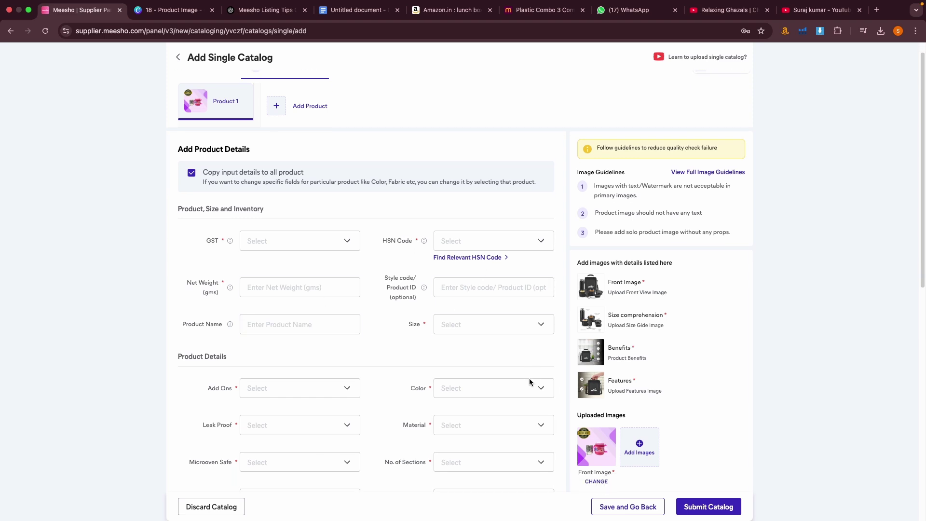
{"action": "scroll", "coordinate": [523, 401], "scroll_direction": "down", "scroll_amount": 1}
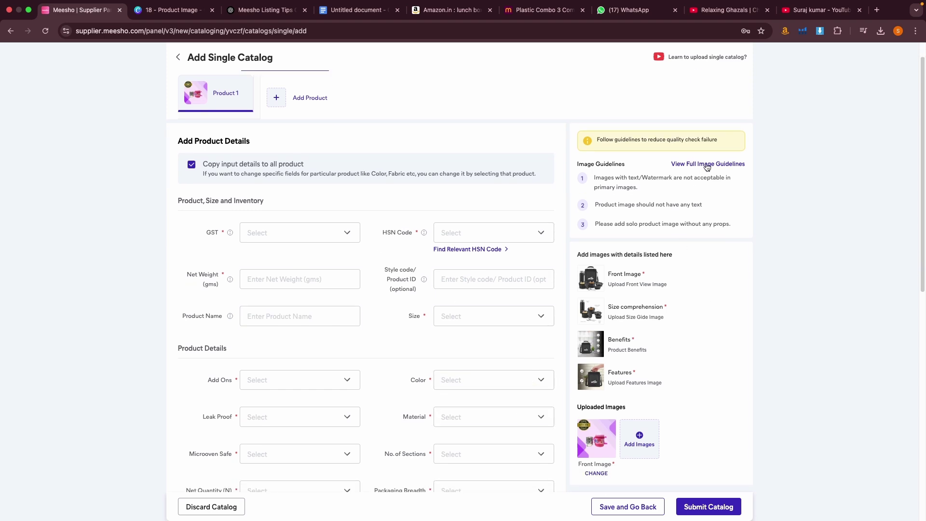
{"action": "mouse_move", "coordinate": [589, 287]}
{"action": "left_click", "coordinate": [590, 280]}
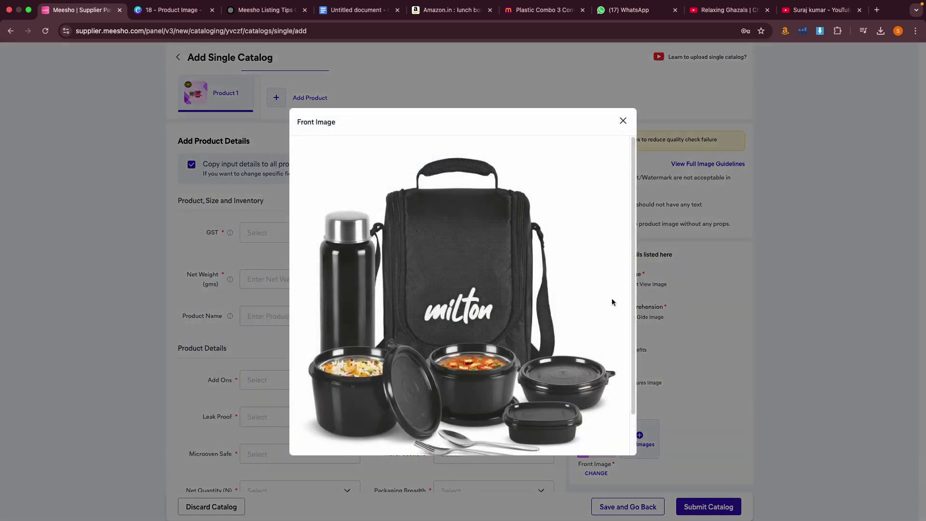
Step: Close the sample Front Image and examine the Size comprehension, Benefits and Features sample images one after another
{"action": "left_click", "coordinate": [782, 304]}
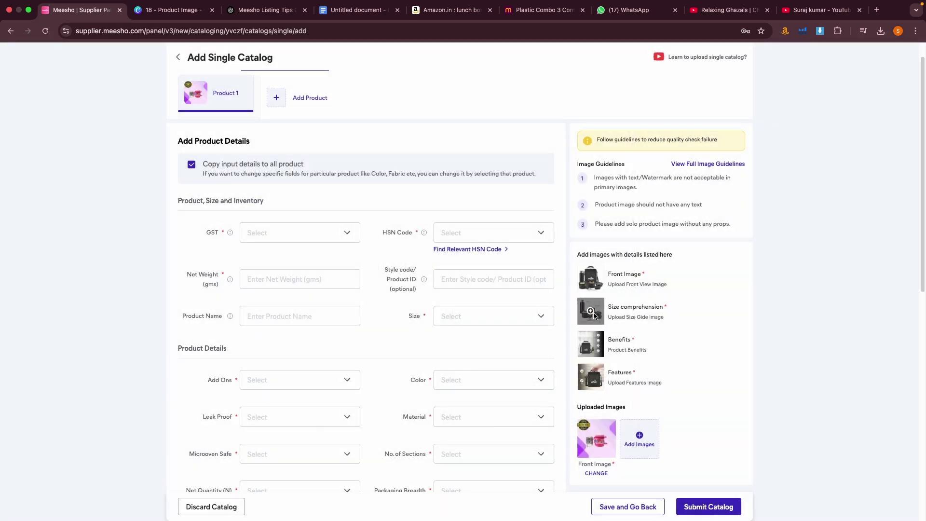
{"action": "left_click", "coordinate": [602, 314]}
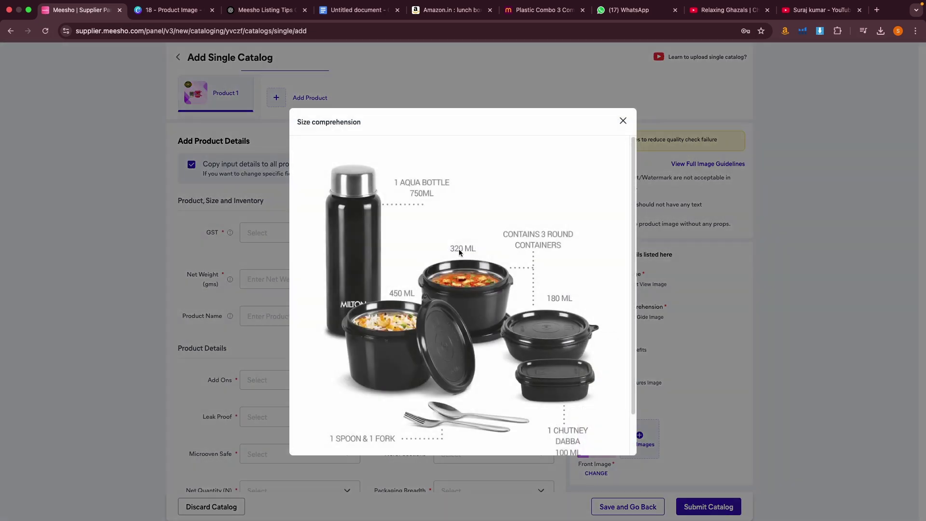
{"action": "left_click", "coordinate": [660, 326]}
{"action": "left_click", "coordinate": [591, 344]}
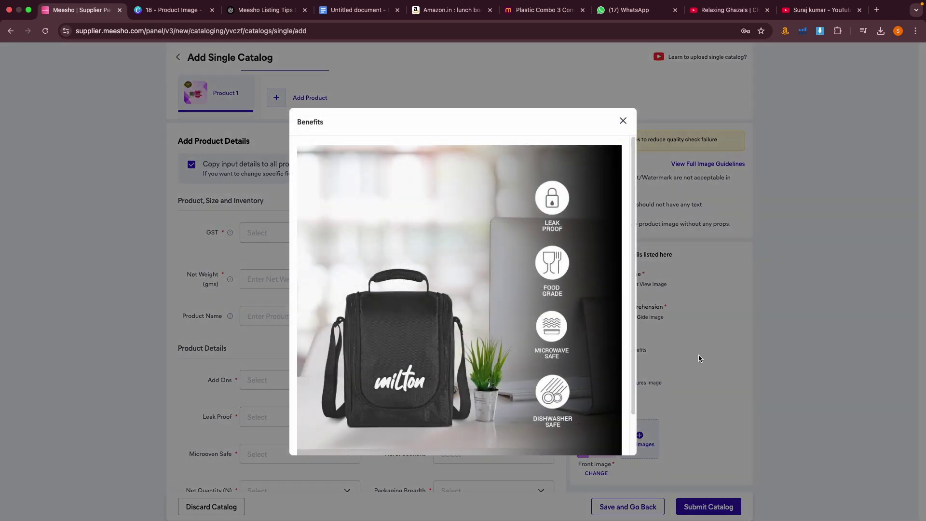
{"action": "left_click", "coordinate": [700, 387]}
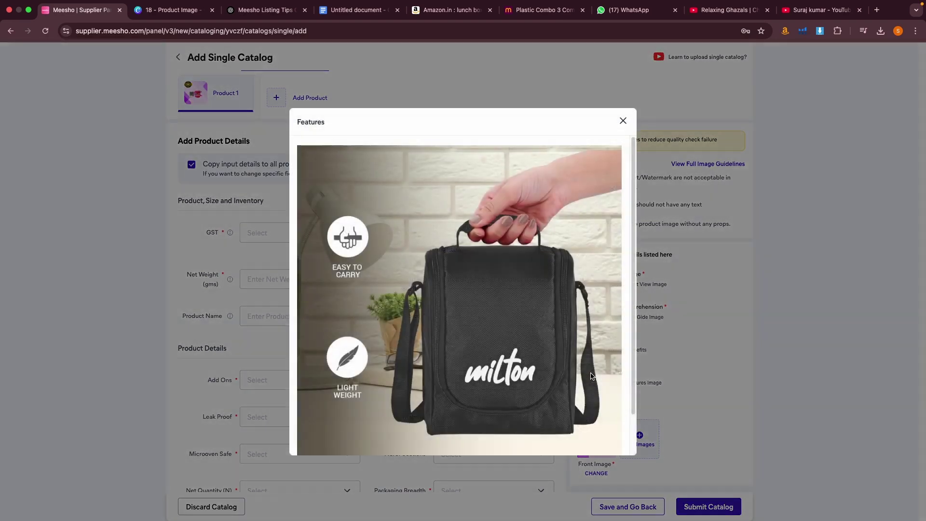
{"action": "left_click", "coordinate": [591, 374]}
{"action": "left_click", "coordinate": [731, 345]}
Step: Add 2 copy.jpg, 3 copy 2.jpg and 4 copy.jpg from the Desktop as the product's second, third and fourth images
{"action": "scroll", "coordinate": [729, 346], "scroll_direction": "down", "scroll_amount": 2}
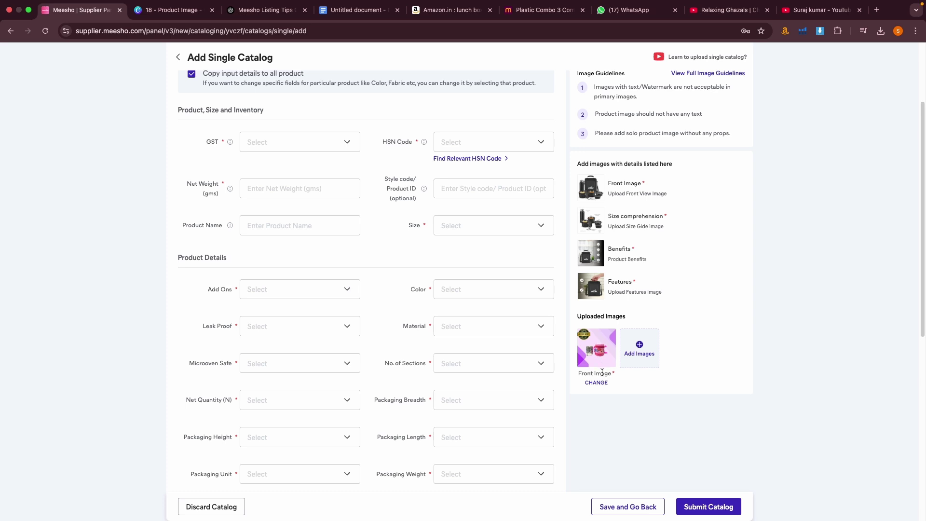
{"action": "left_click", "coordinate": [641, 356]}
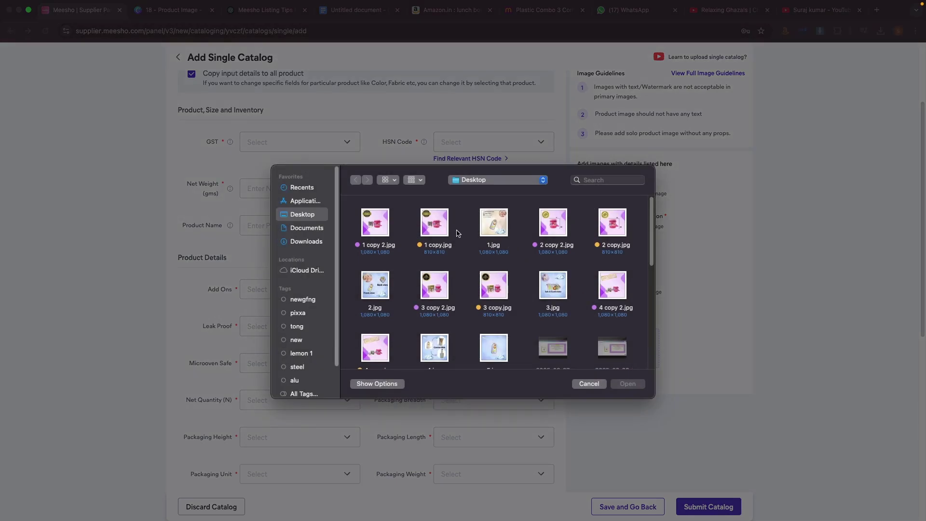
{"action": "left_click", "coordinate": [609, 223]}
{"action": "left_click", "coordinate": [636, 386]}
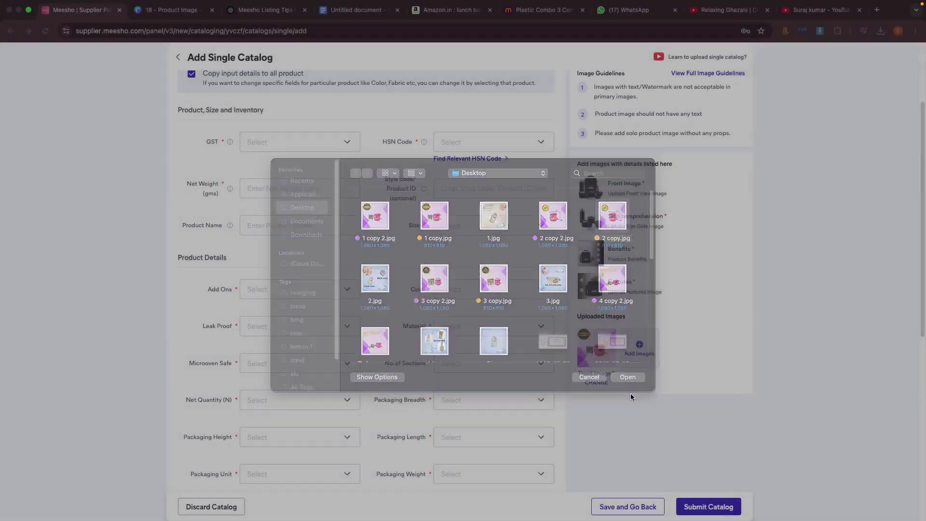
{"action": "left_click", "coordinate": [692, 351]}
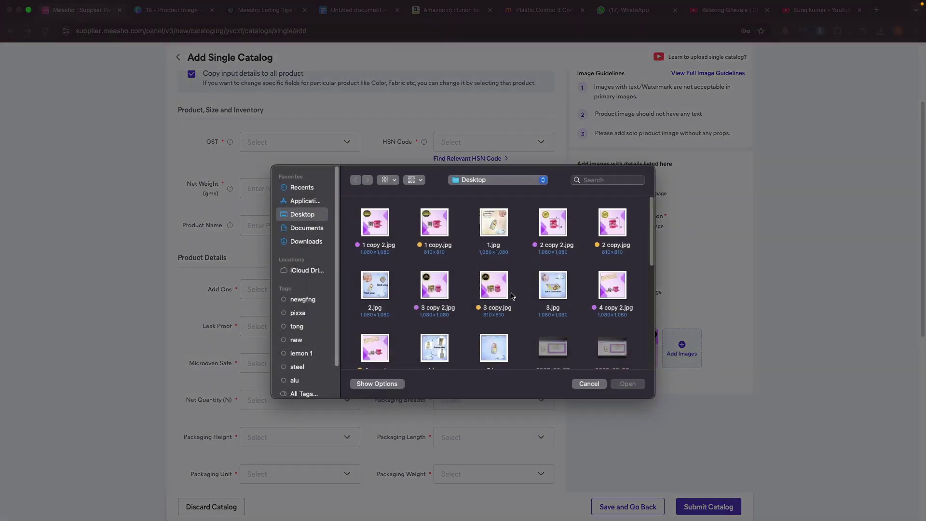
{"action": "left_click", "coordinate": [441, 300]}
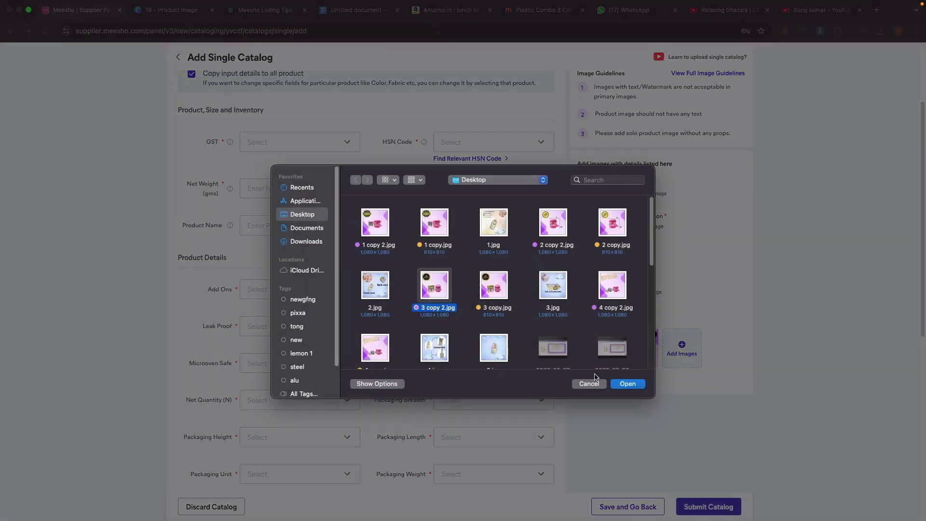
{"action": "left_click", "coordinate": [628, 384]}
{"action": "left_click", "coordinate": [736, 351]}
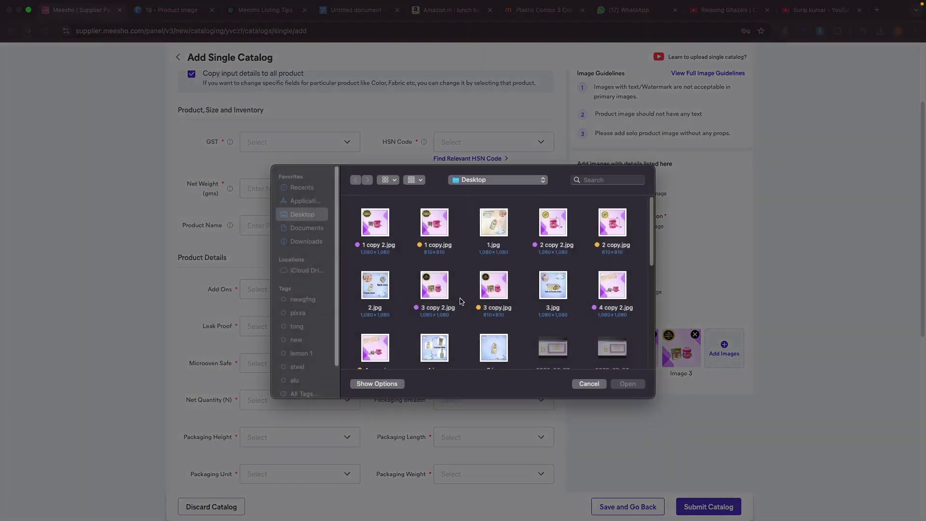
{"action": "left_click", "coordinate": [626, 384]}
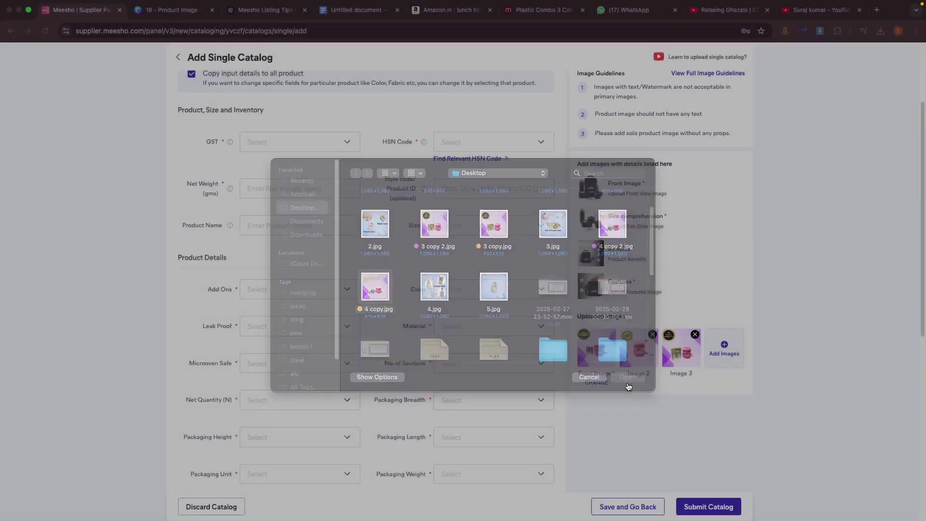
Step: Set the product's GST to 18 and choose HSN code 73239990 from the relevant codes for the Lunch Boxes category
{"action": "scroll", "coordinate": [289, 270], "scroll_direction": "up", "scroll_amount": 3}
{"action": "left_click", "coordinate": [276, 231]}
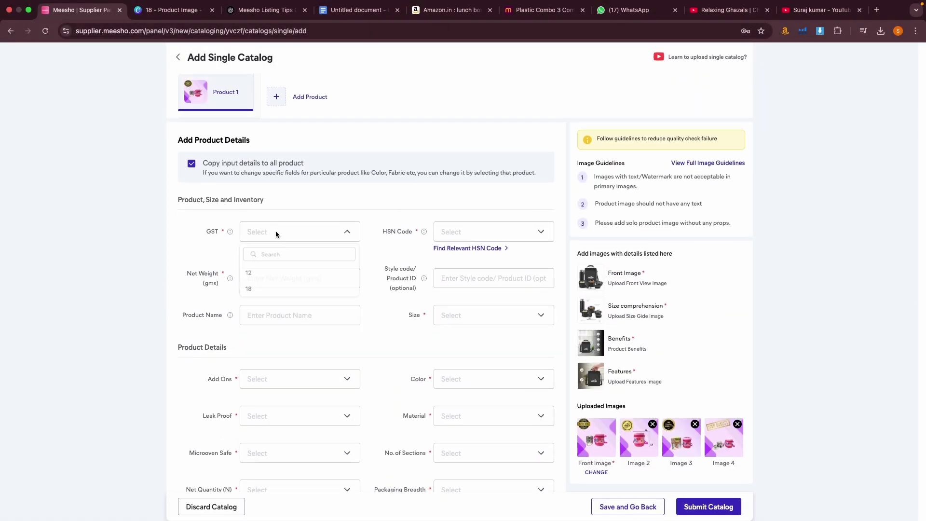
{"action": "left_click", "coordinate": [296, 290]}
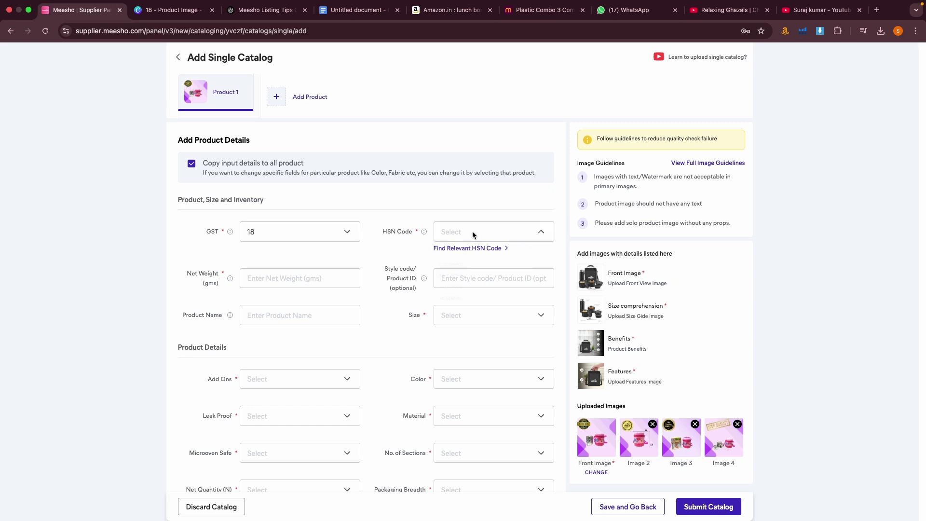
{"action": "left_click", "coordinate": [472, 232]}
{"action": "left_click", "coordinate": [433, 232]}
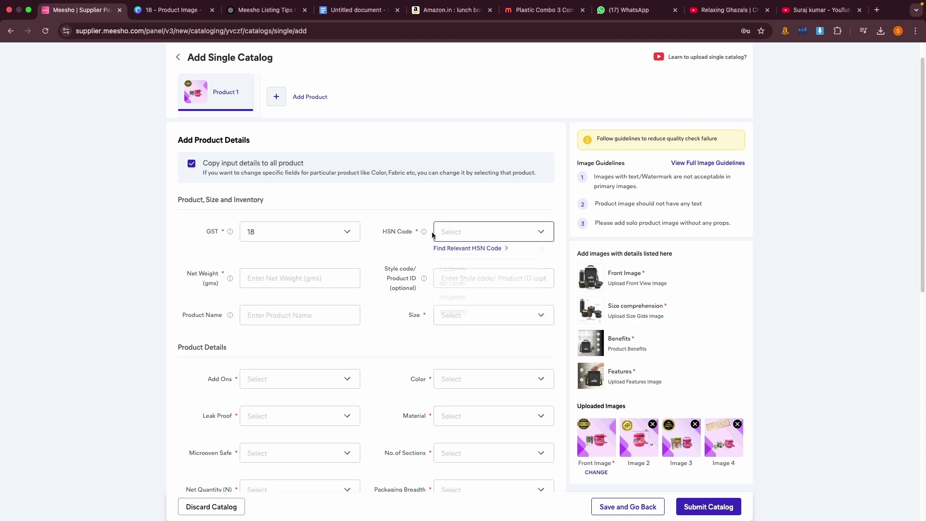
{"action": "left_click", "coordinate": [456, 249]}
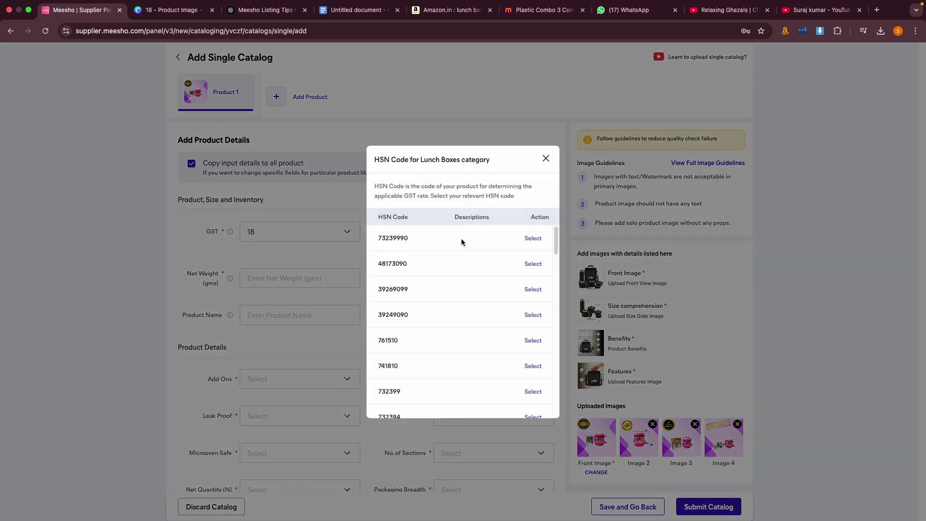
{"action": "left_click", "coordinate": [530, 240]}
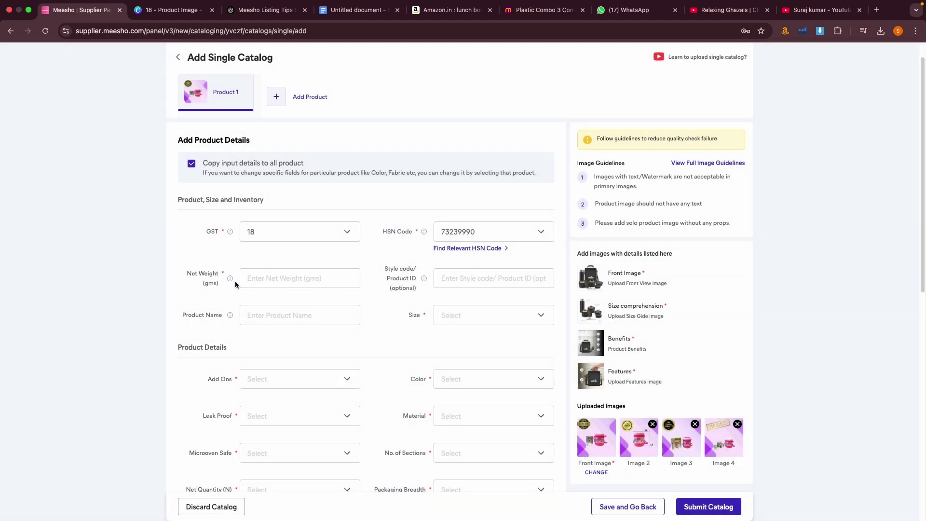
Step: Switch to WhatsApp and look through the archived chats for messages about the lunch box
{"action": "left_click", "coordinate": [264, 278]}
{"action": "mouse_move", "coordinate": [229, 279]}
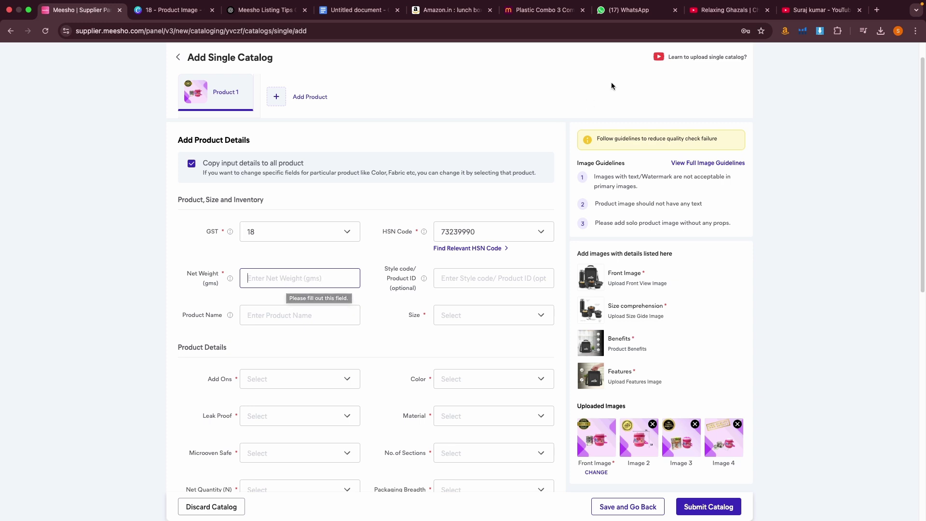
{"action": "left_click", "coordinate": [626, 18]}
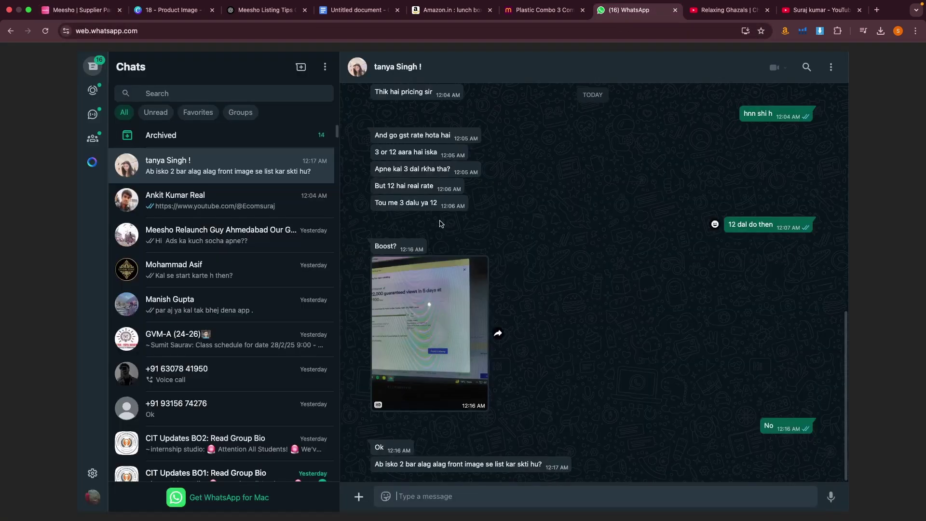
{"action": "left_click", "coordinate": [325, 130]}
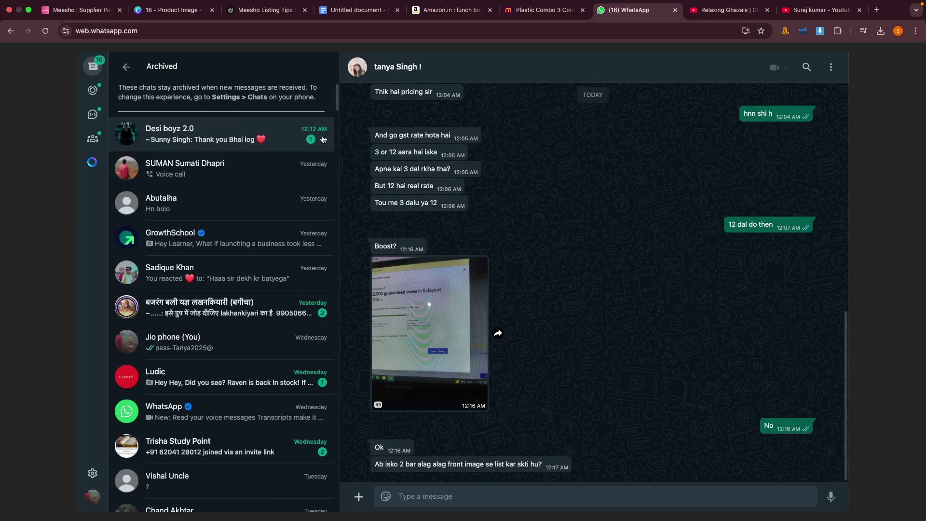
{"action": "left_click", "coordinate": [219, 181]}
{"action": "left_click", "coordinate": [217, 236]}
{"action": "left_click", "coordinate": [217, 271]}
{"action": "scroll", "coordinate": [462, 256], "scroll_direction": "up", "scroll_amount": 5}
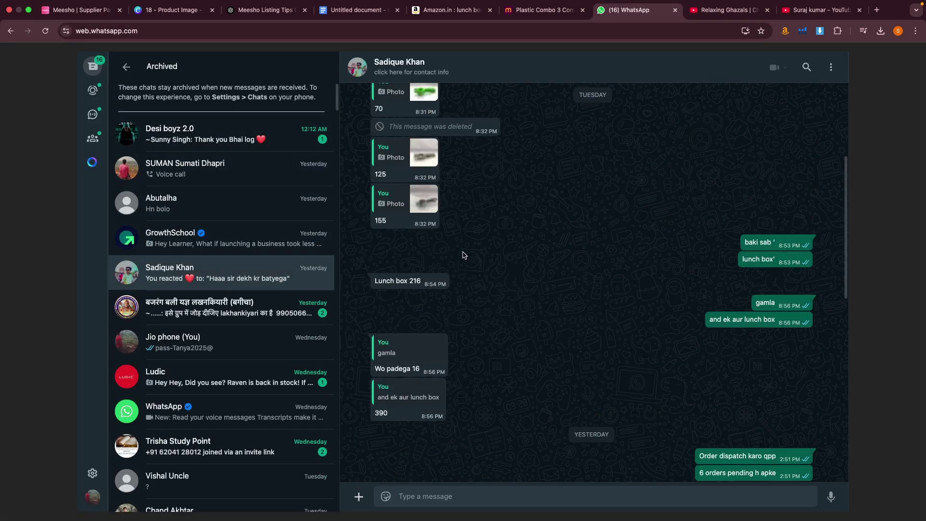
{"action": "scroll", "coordinate": [463, 257], "scroll_direction": "up", "scroll_amount": 8}
Step: Return to the Meesho supplier panel and set the product's net weight to 399 gms
{"action": "left_click", "coordinate": [103, 8]}
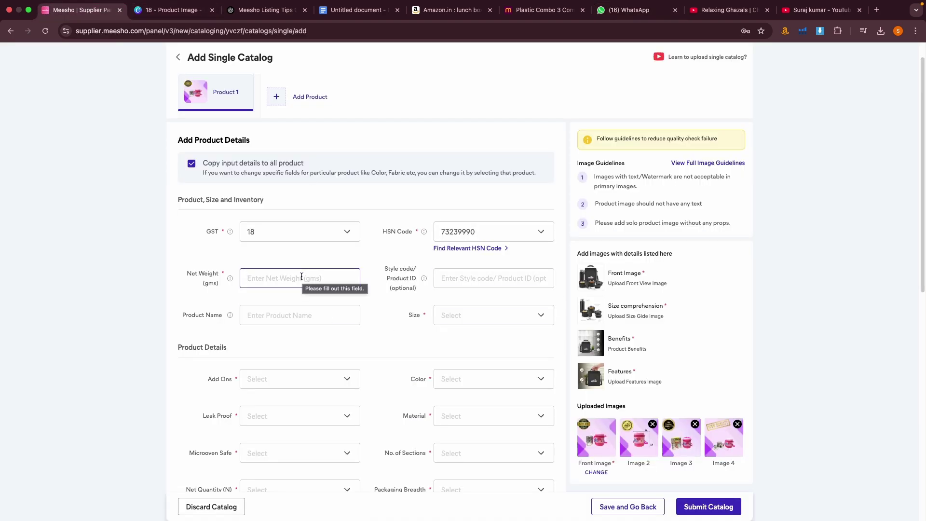
{"action": "type", "text": "399"}
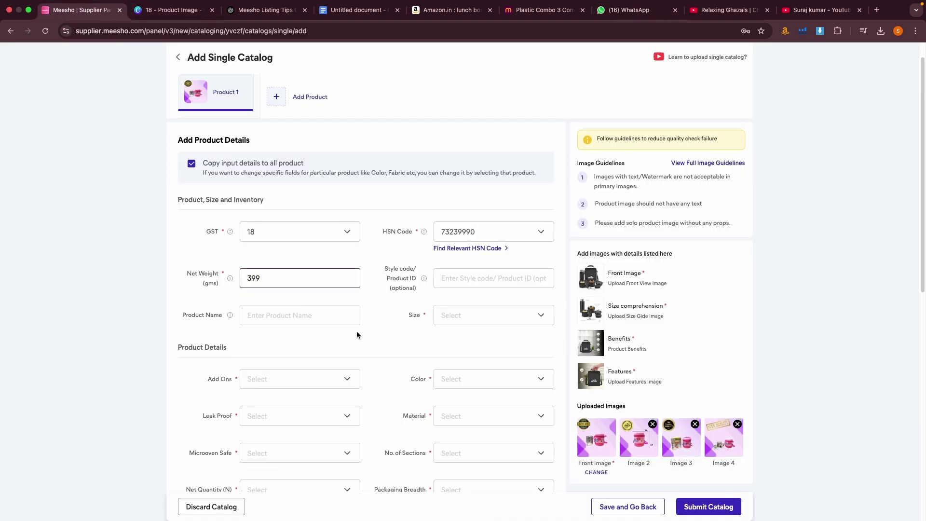
{"action": "left_click", "coordinate": [213, 286]}
{"action": "left_click", "coordinate": [263, 278]}
{"action": "left_click", "coordinate": [503, 284]}
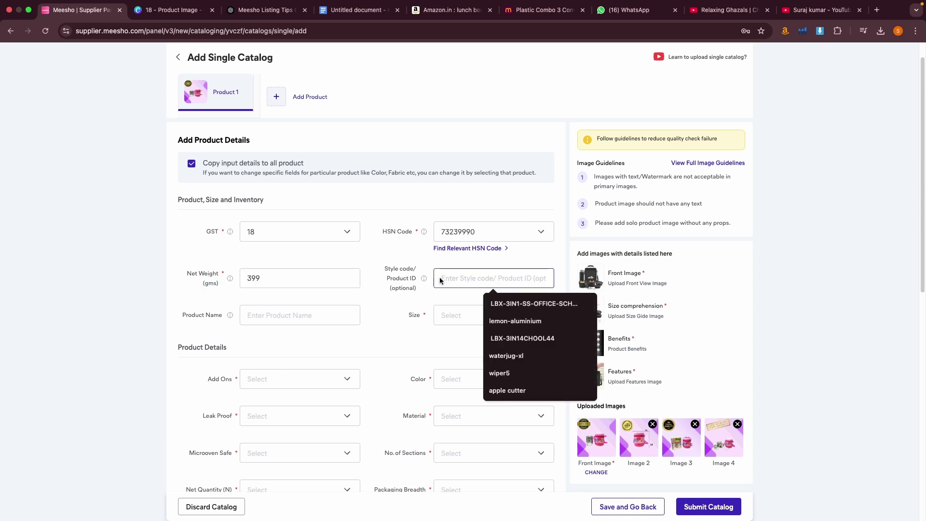
{"action": "left_click", "coordinate": [769, 304]}
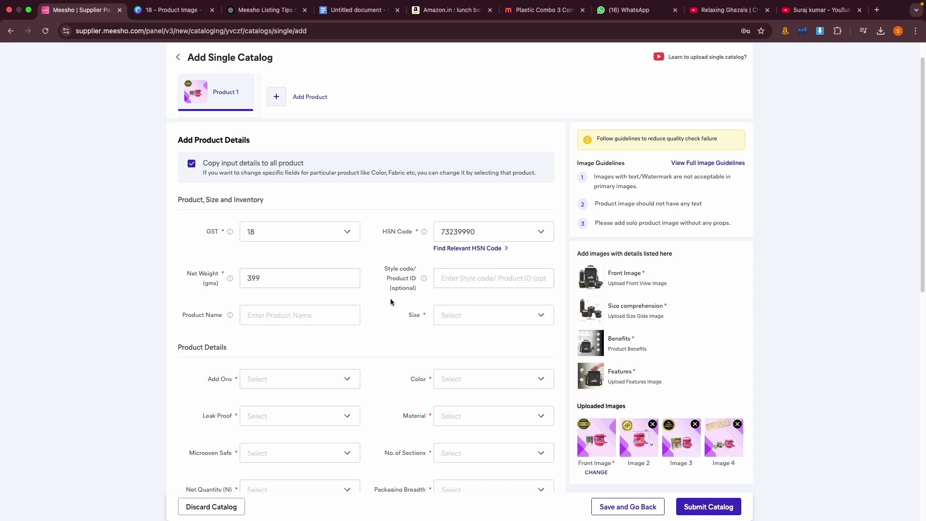
{"action": "left_click", "coordinate": [465, 285]}
{"action": "left_click", "coordinate": [473, 280]}
{"action": "left_click", "coordinate": [702, 275]}
{"action": "left_click", "coordinate": [474, 280]}
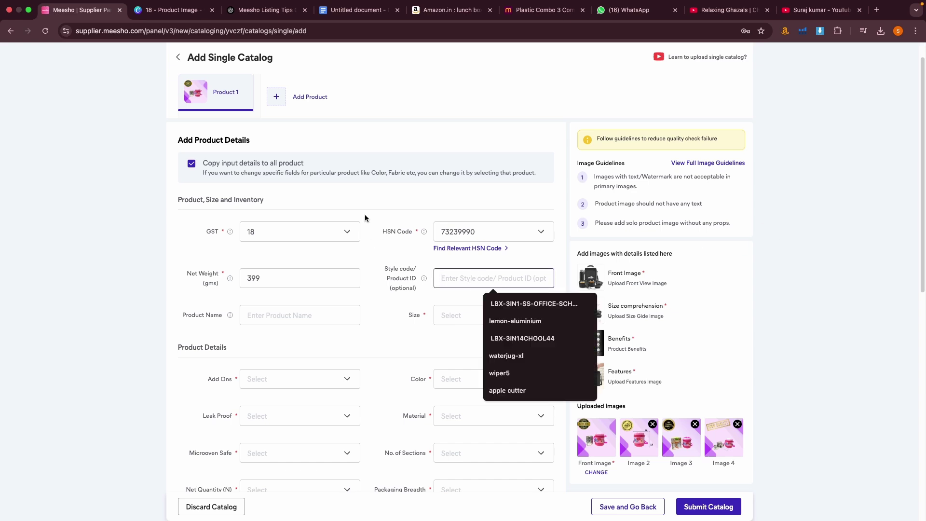
{"action": "left_click", "coordinate": [393, 293]}
{"action": "left_click", "coordinate": [479, 282]}
{"action": "left_click", "coordinate": [723, 280]}
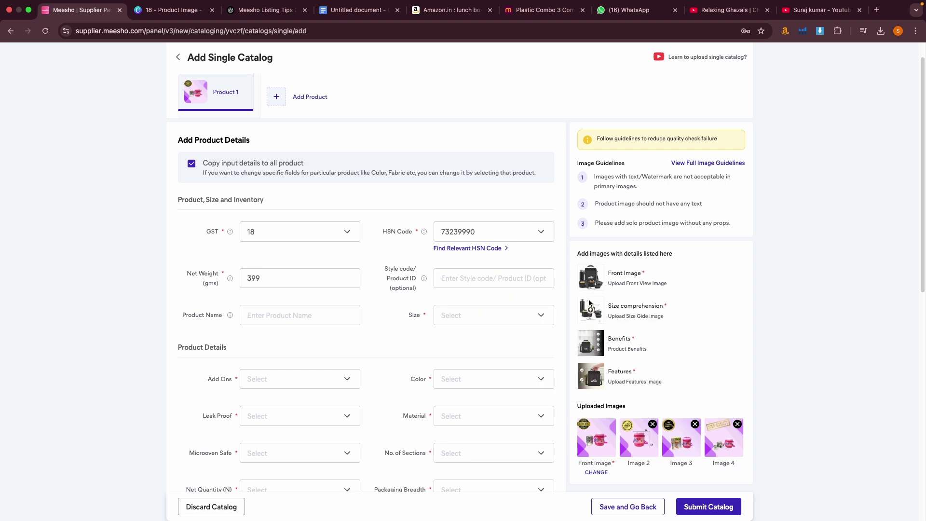
Step: Enter Red-xl-officelunch as the product's style code
{"action": "left_click", "coordinate": [493, 279]}
{"action": "type", "text": "red"}
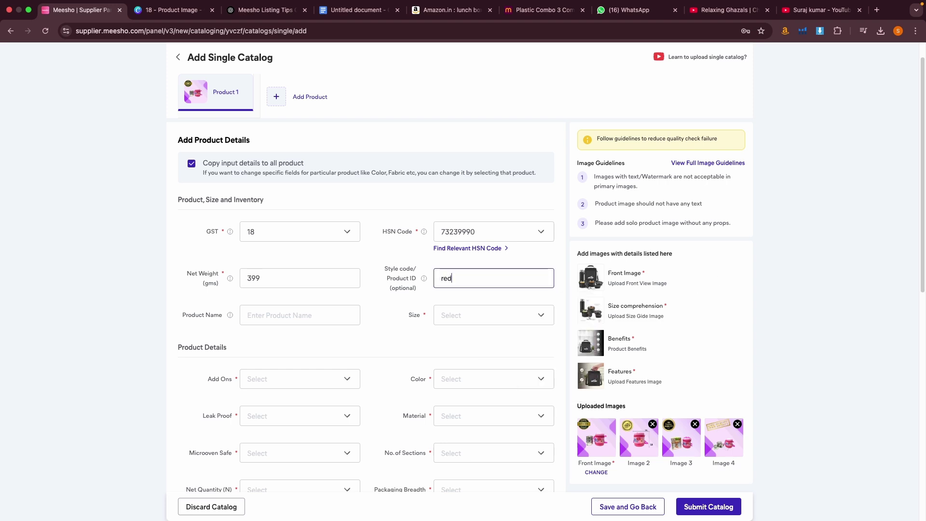
{"action": "key", "text": "BackSpace"}
{"action": "key", "text": "BackSpace"}
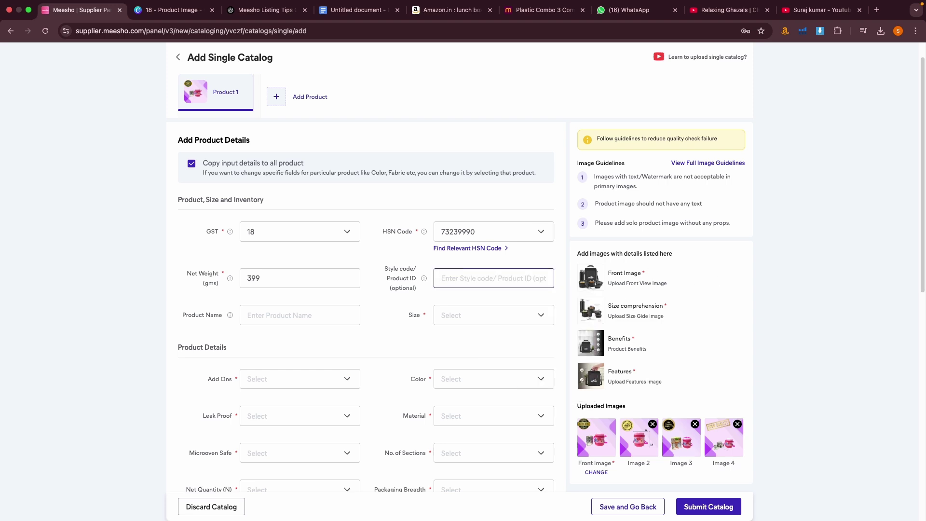
{"action": "type", "text": "Red-x"}
{"action": "type", "text": "l-officelunch"}
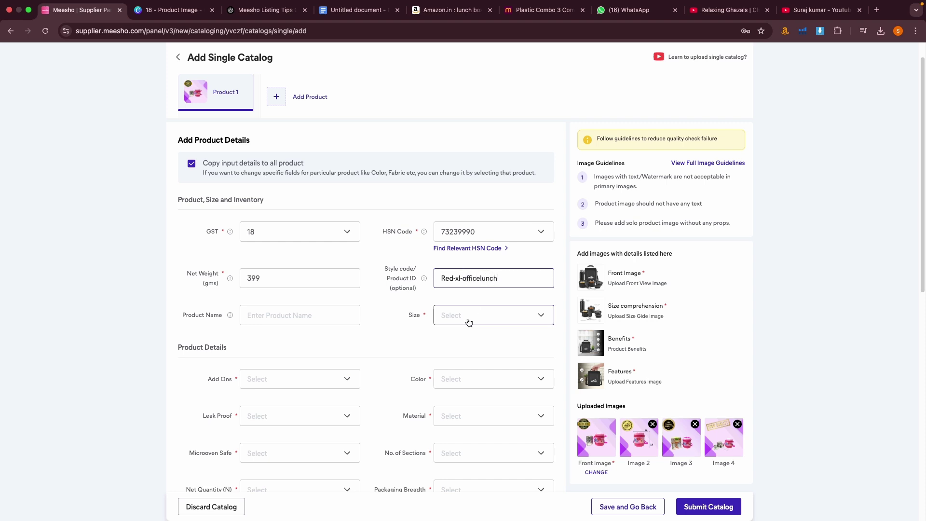
{"action": "left_click", "coordinate": [256, 268]}
{"action": "left_click", "coordinate": [259, 316]}
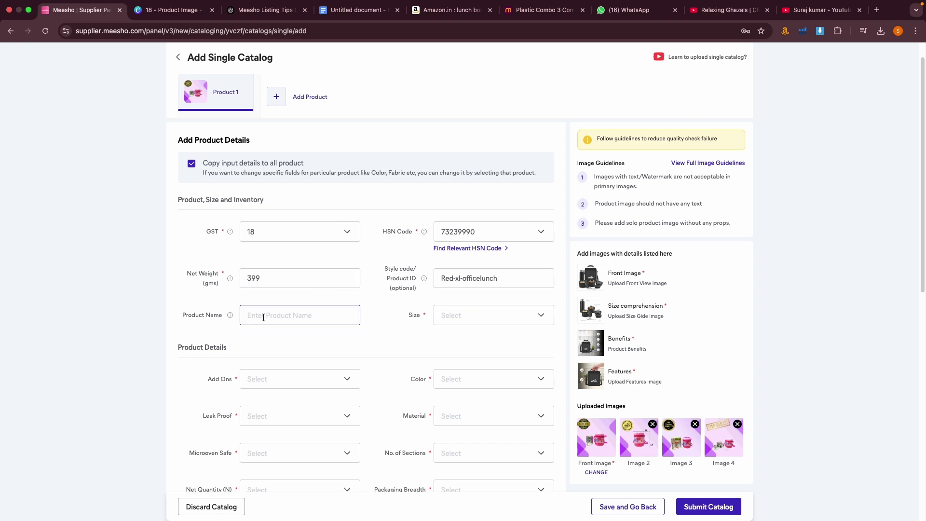
{"action": "left_click", "coordinate": [288, 318]}
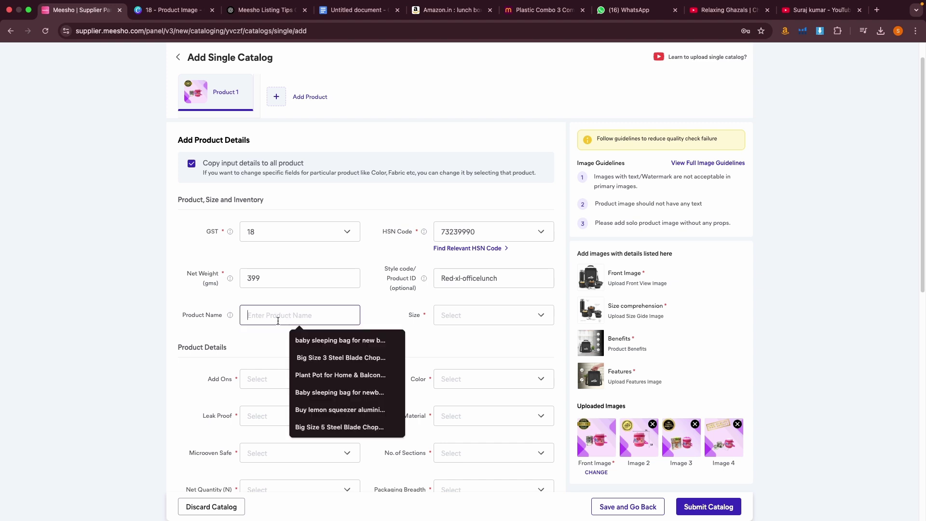
{"action": "left_click", "coordinate": [199, 322]}
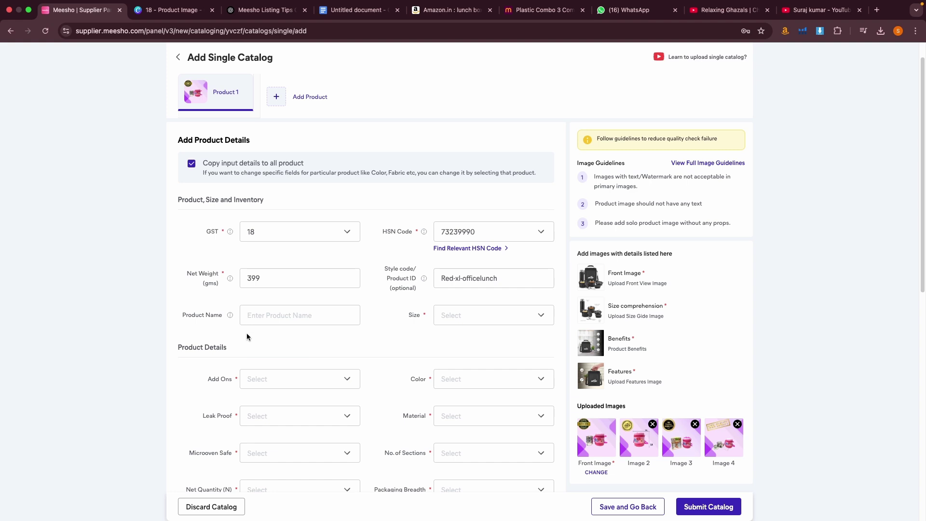
Step: Switch to the Meesho shopping site and search for lunch box combo
{"action": "left_click", "coordinate": [541, 21]}
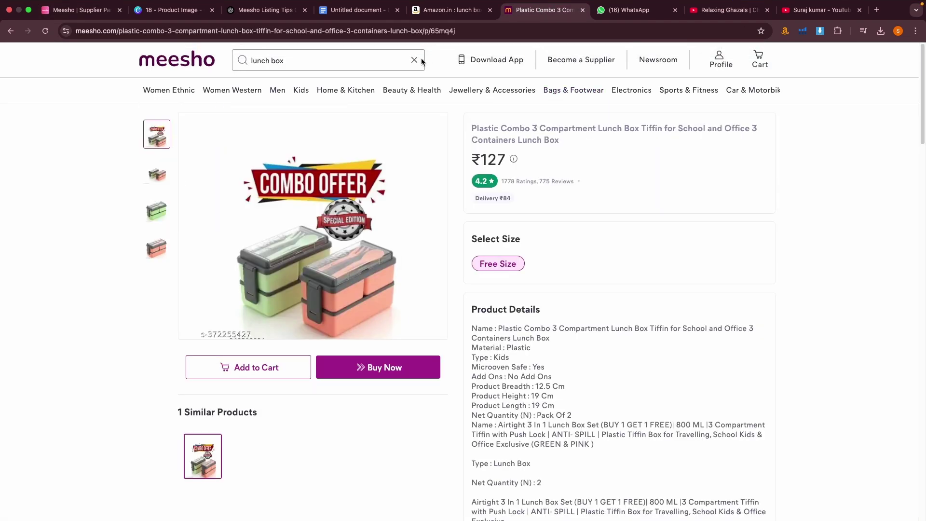
{"action": "left_click", "coordinate": [414, 60]}
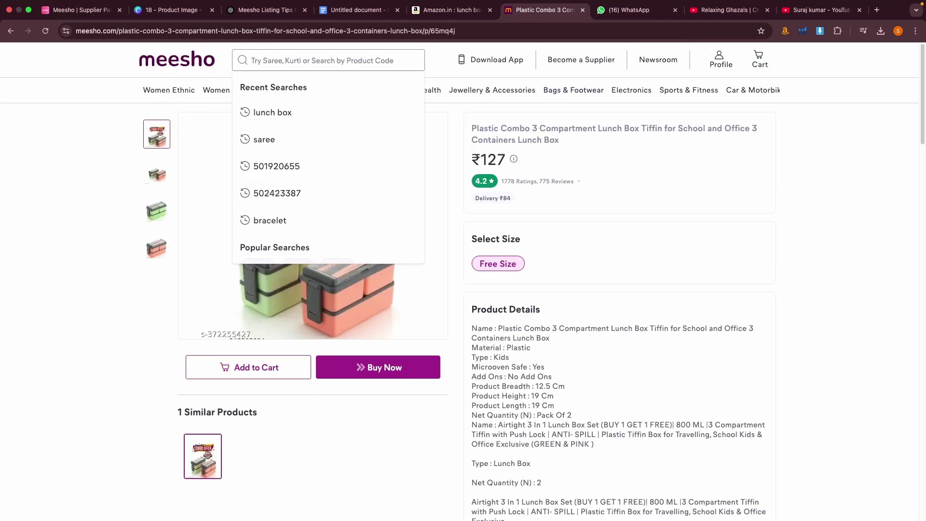
{"action": "type", "text": "lunch vo"}
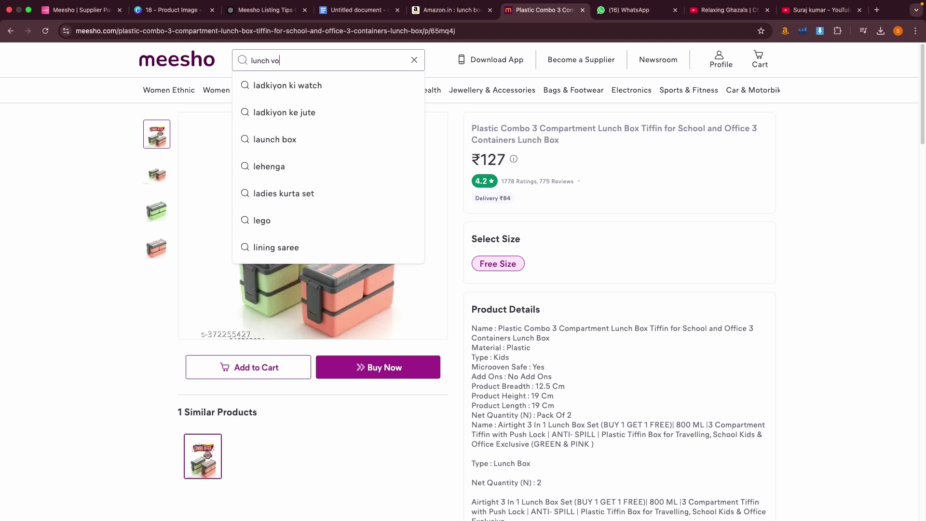
{"action": "type", "text": "x"}
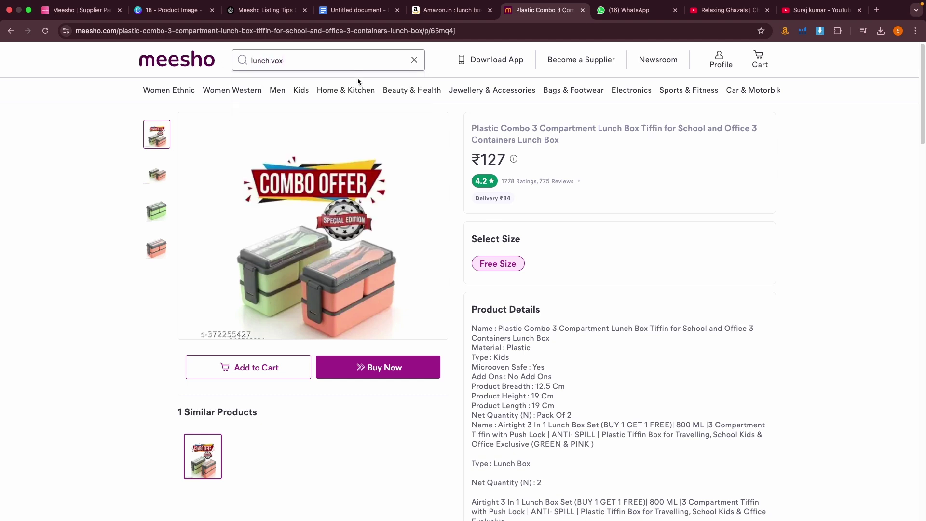
{"action": "double_click", "coordinate": [277, 60]}
{"action": "type", "text": "box"}
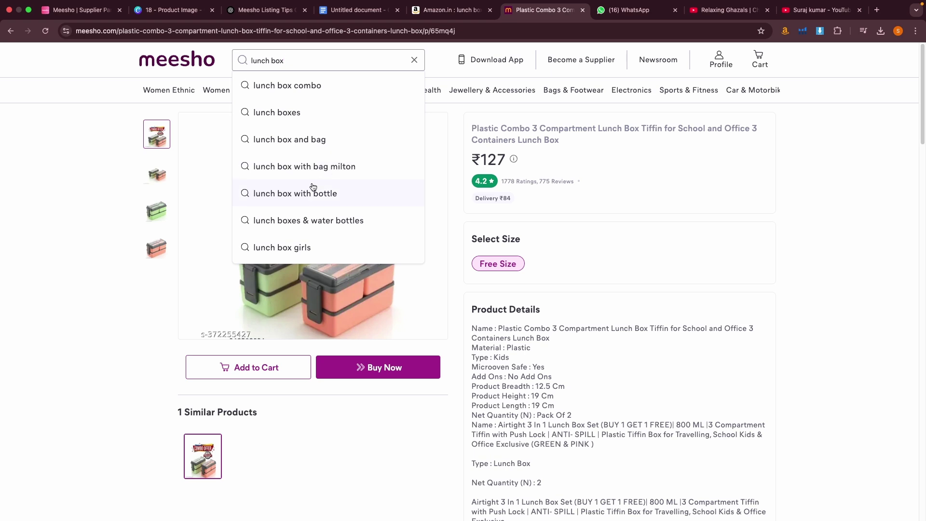
{"action": "left_click", "coordinate": [305, 93]}
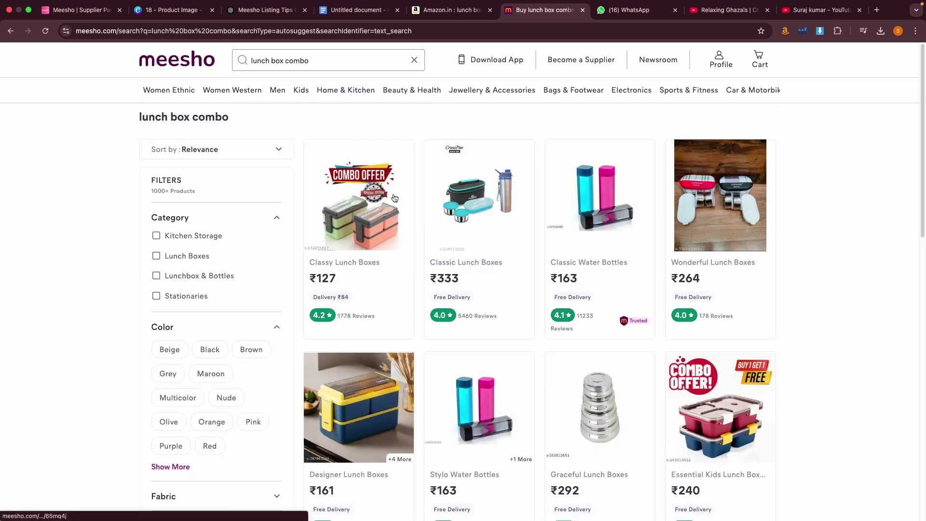
Step: Open the Classy Lunch Boxes combo offer listing and examine the wording of its title and its product details
{"action": "left_click", "coordinate": [352, 233]}
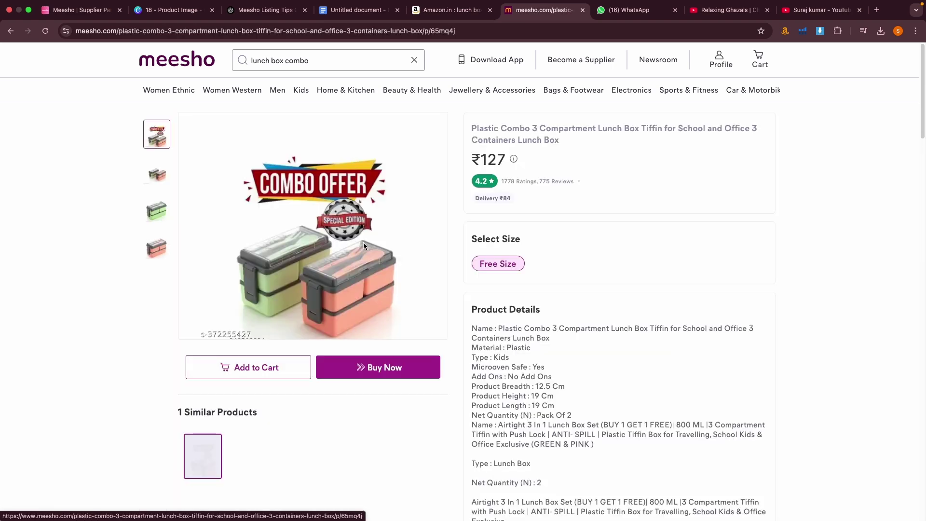
{"action": "left_click_drag", "start_coordinate": [474, 128], "coordinate": [557, 152]}
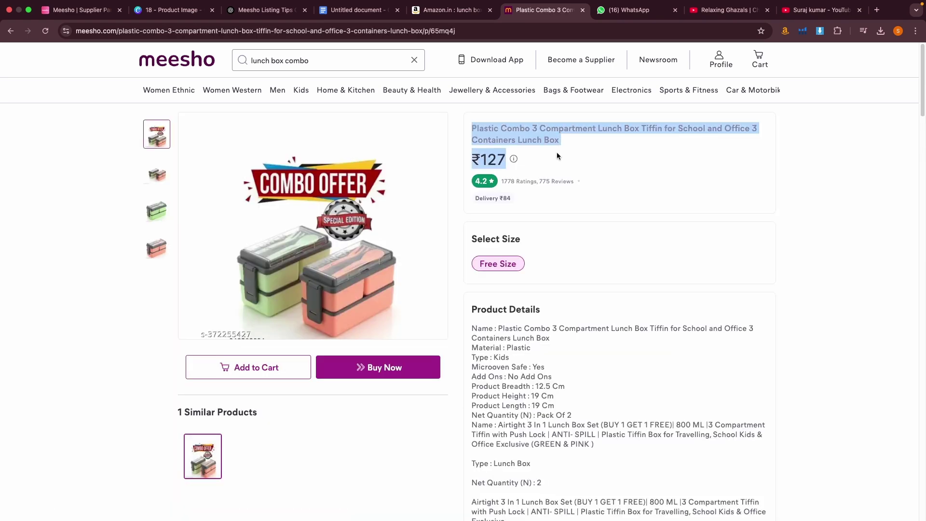
{"action": "left_click", "coordinate": [558, 150]}
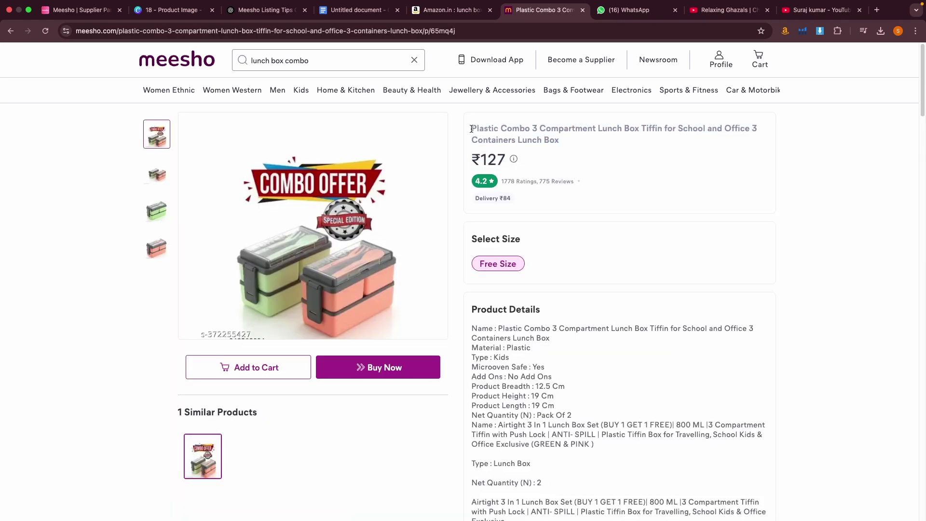
{"action": "left_click_drag", "start_coordinate": [473, 128], "coordinate": [580, 154]}
{"action": "left_click", "coordinate": [554, 145]}
{"action": "left_click_drag", "start_coordinate": [476, 125], "coordinate": [579, 145]}
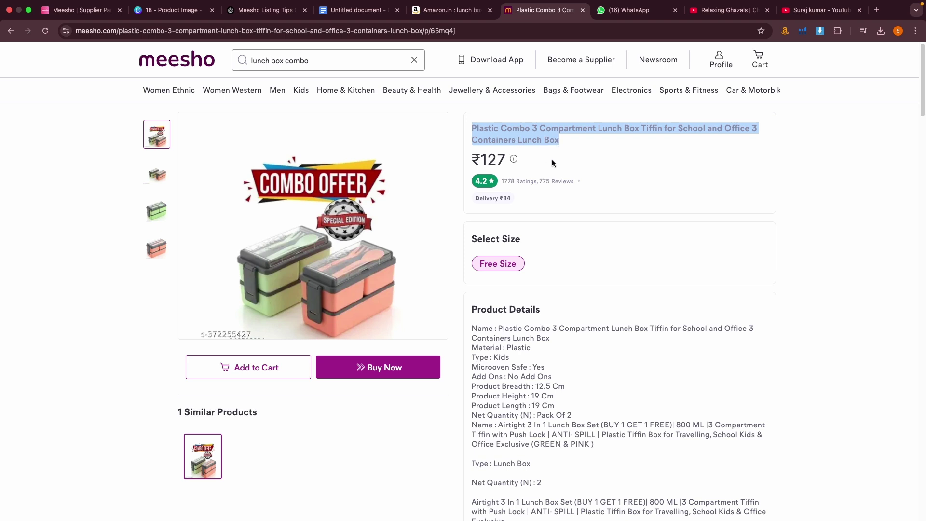
{"action": "left_click_drag", "start_coordinate": [478, 128], "coordinate": [532, 129]}
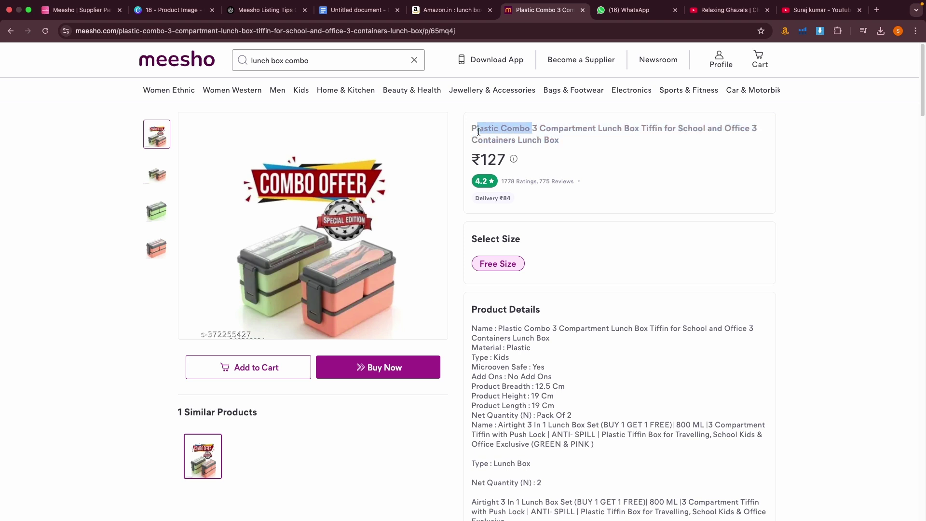
{"action": "mouse_move", "coordinate": [493, 139]}
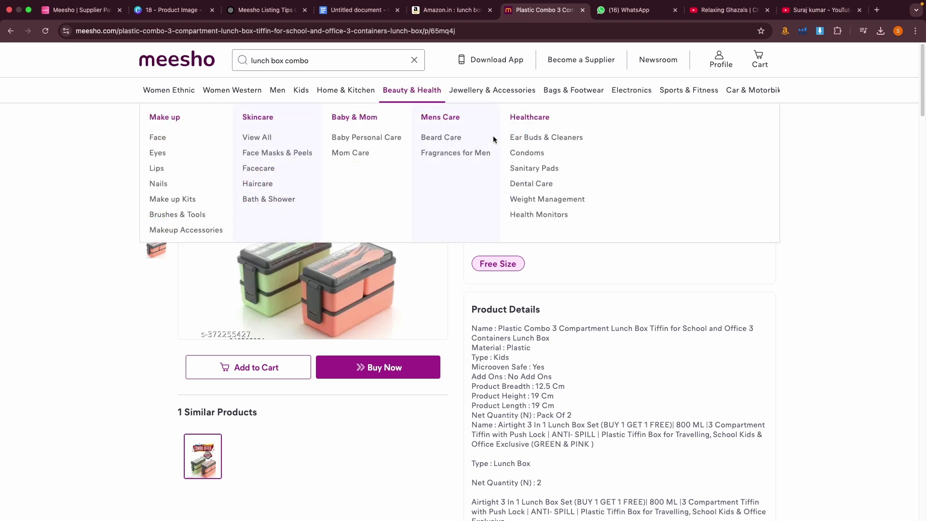
{"action": "scroll", "coordinate": [682, 174], "scroll_direction": "down", "scroll_amount": 5}
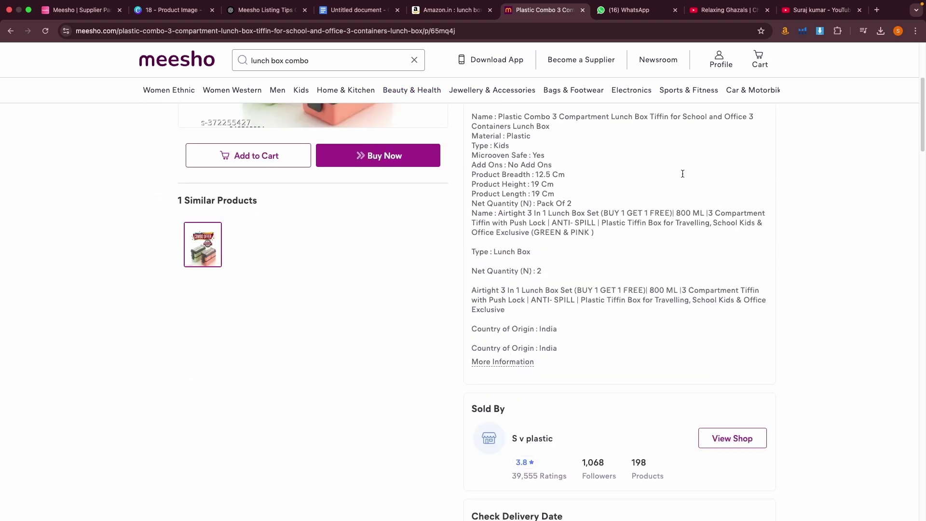
{"action": "scroll", "coordinate": [502, 203], "scroll_direction": "up", "scroll_amount": 2}
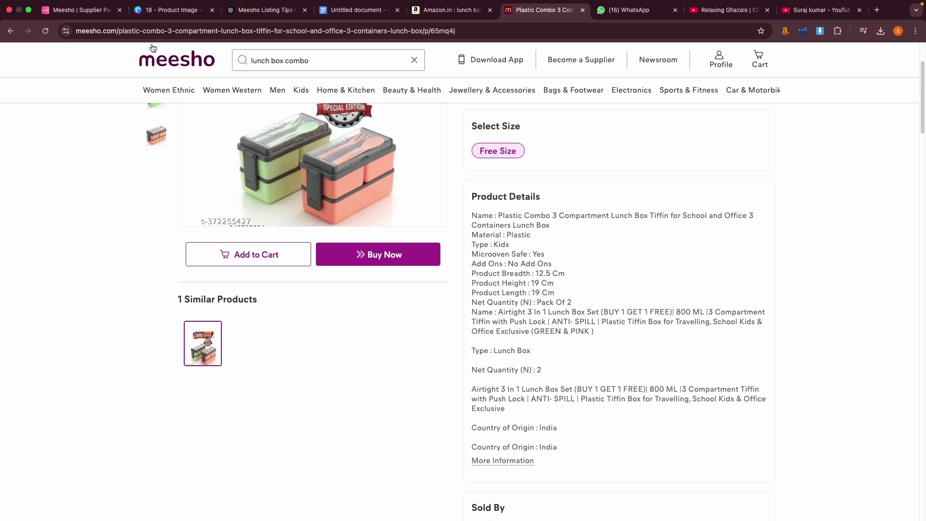
Step: Compare the Meesho listing's product details with the supplier panel form, ending at the catalog's product name field
{"action": "left_click", "coordinate": [99, 11]}
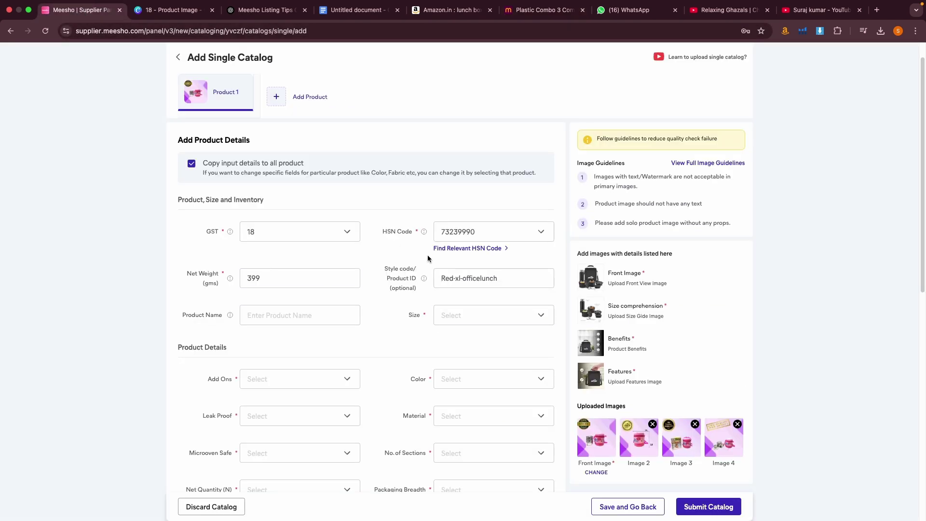
{"action": "left_click", "coordinate": [545, 10]}
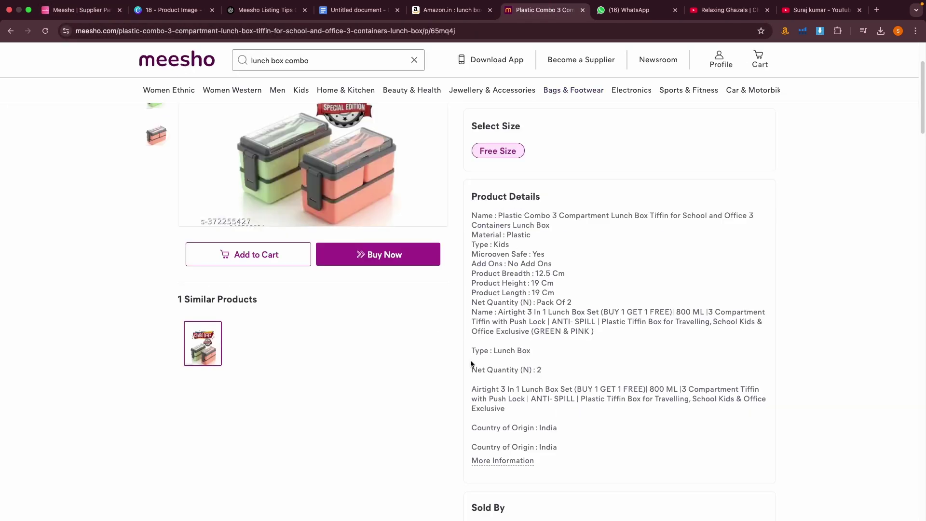
{"action": "left_click", "coordinate": [94, 10]}
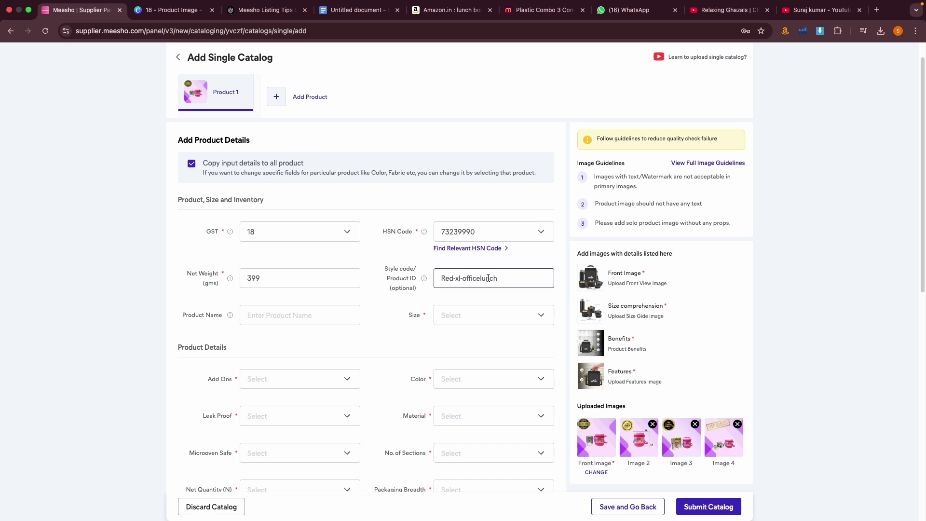
{"action": "left_click", "coordinate": [328, 305]}
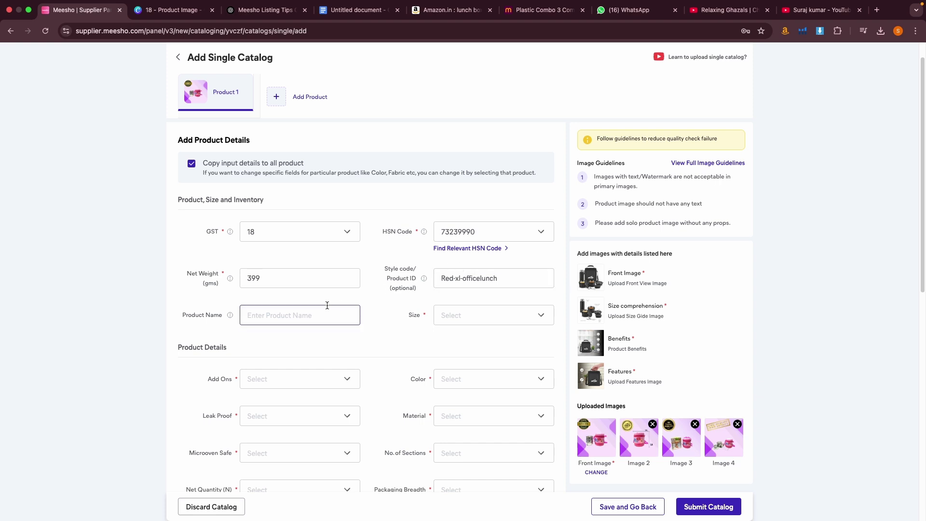
{"action": "left_click", "coordinate": [325, 317]}
{"action": "left_click", "coordinate": [393, 195]}
Step: Switch to Amazon and search again for lunch box
{"action": "left_click", "coordinate": [441, 11]}
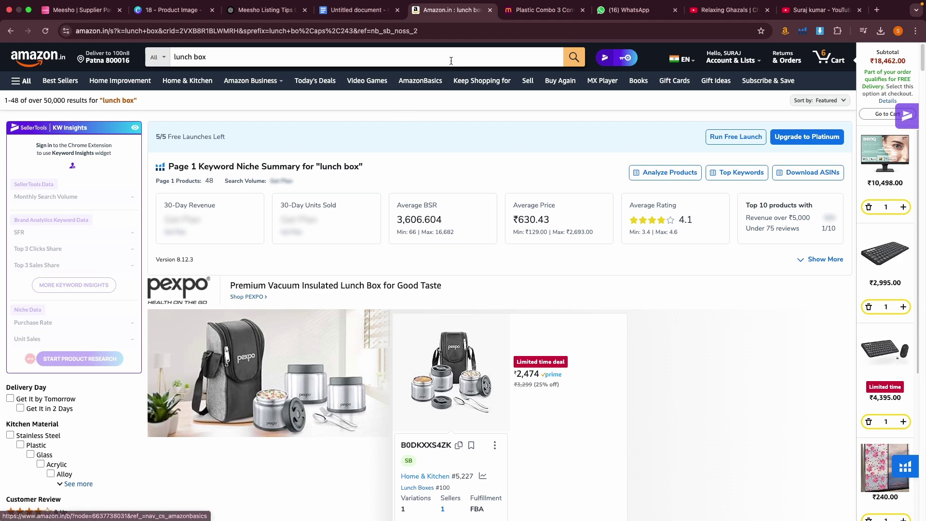
{"action": "left_click", "coordinate": [416, 57]}
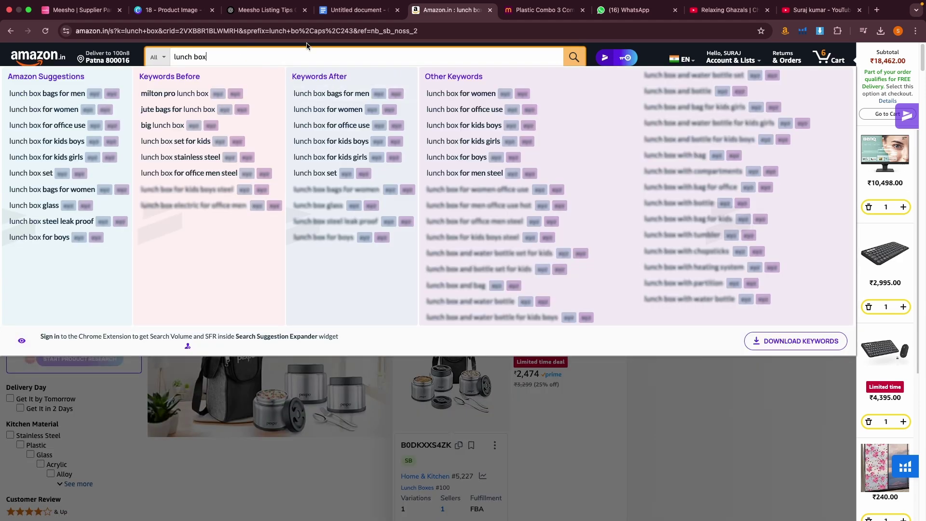
{"action": "key", "text": "BackSpace"}
{"action": "key", "text": "BackSpace"}
{"action": "key", "text": "BackSpace"}
{"action": "key", "text": "BackSpace"}
{"action": "key", "text": "BackSpace"}
{"action": "key", "text": "BackSpace"}
{"action": "key", "text": "BackSpace"}
{"action": "key", "text": "BackSpace"}
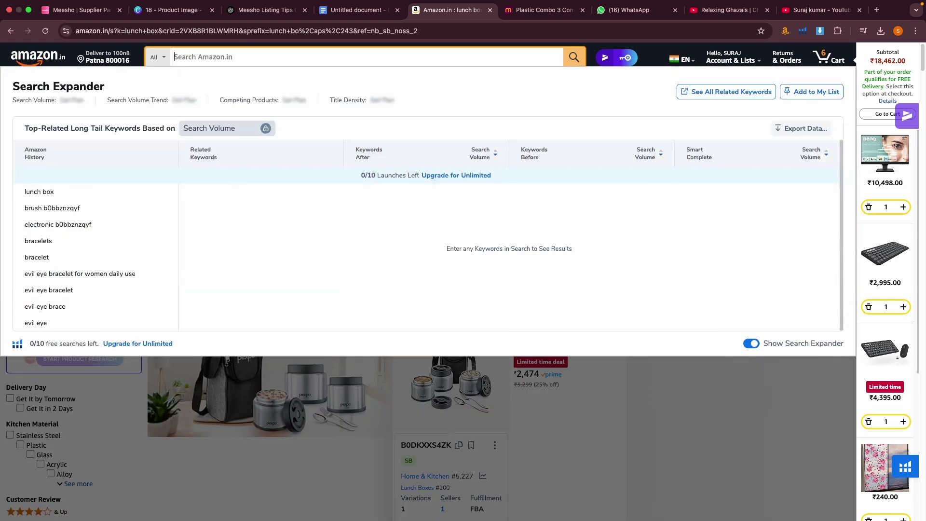
{"action": "type", "text": "li"}
{"action": "type", "text": "unch"}
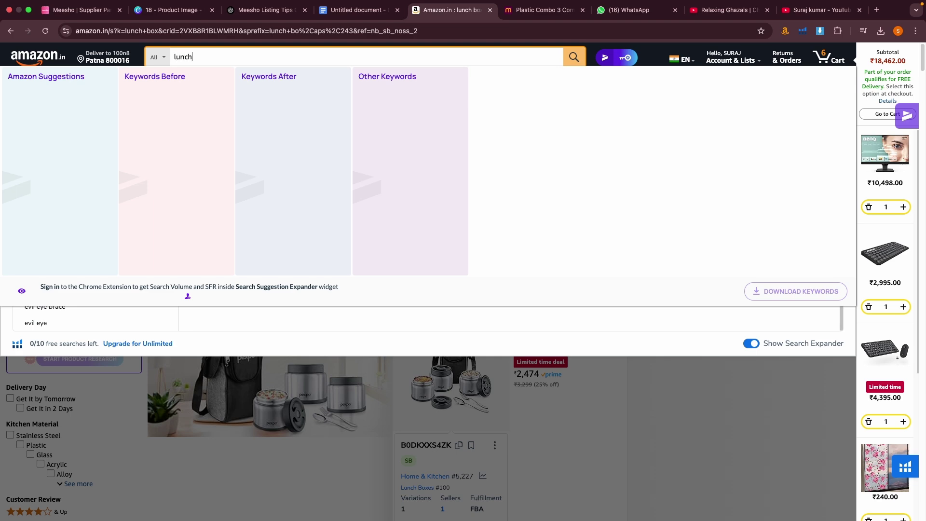
{"action": "type", "text": " box"}
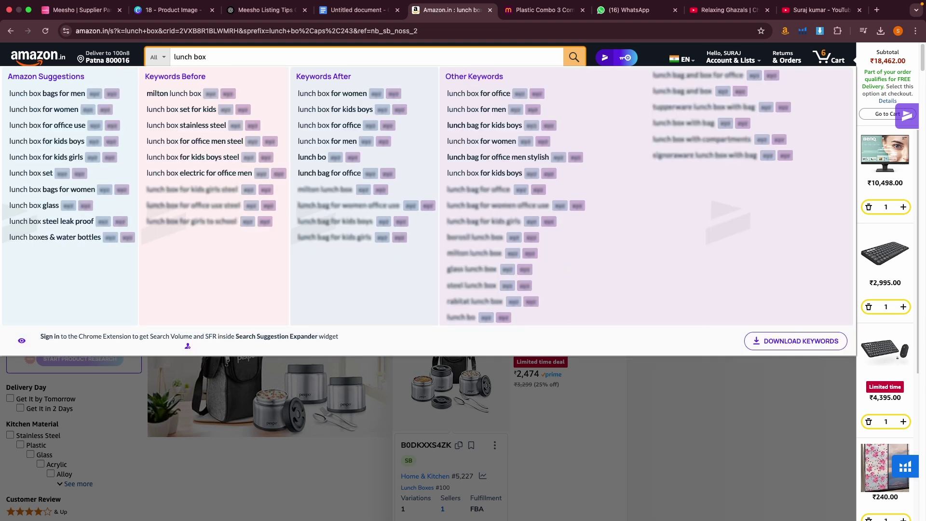
{"action": "key", "text": "Return"}
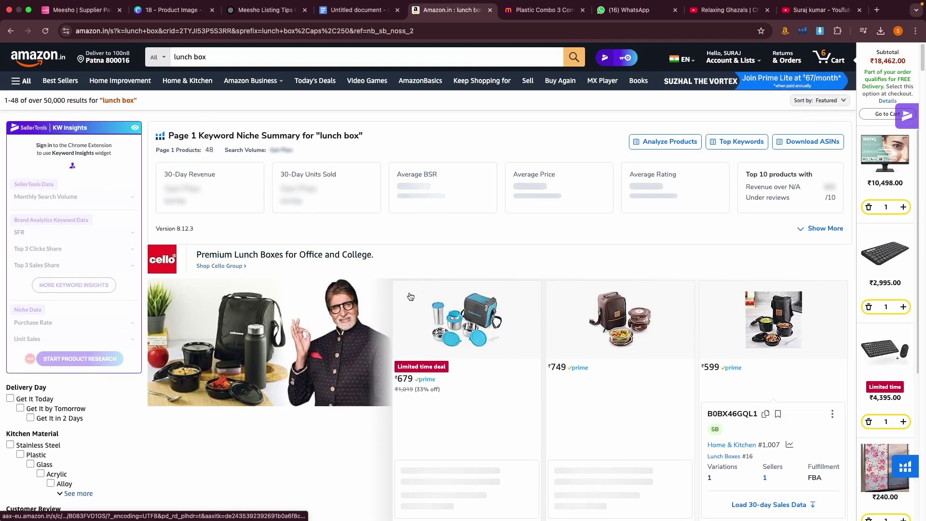
Step: Look through the Amazon lunch box results and open the MILTON Pro Lunch Box with Steel Cutlery listing
{"action": "scroll", "coordinate": [520, 349], "scroll_direction": "down", "scroll_amount": 3}
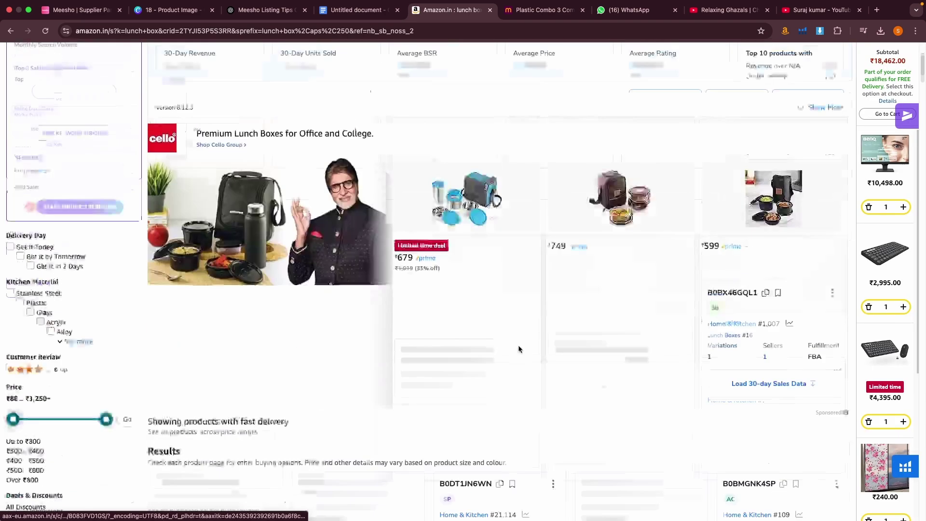
{"action": "scroll", "coordinate": [519, 349], "scroll_direction": "up", "scroll_amount": 3}
{"action": "scroll", "coordinate": [632, 346], "scroll_direction": "down", "scroll_amount": 2}
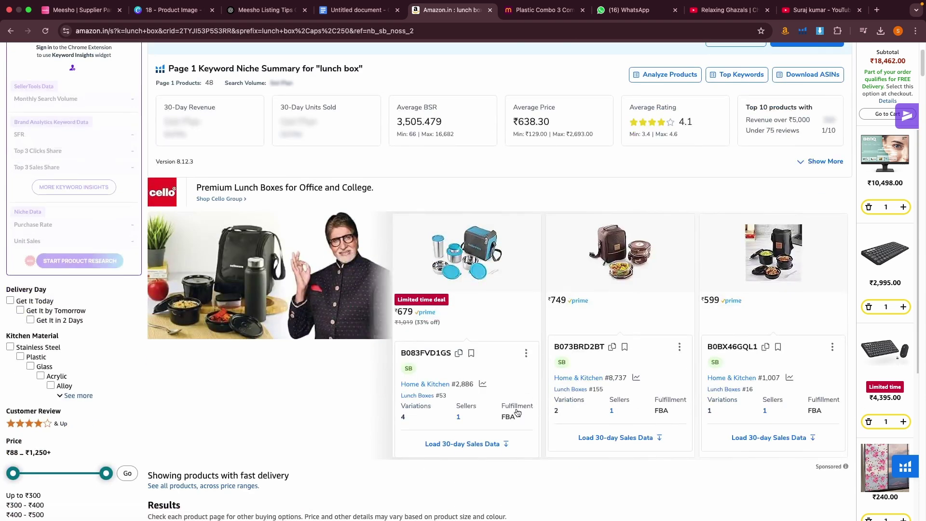
{"action": "scroll", "coordinate": [481, 338], "scroll_direction": "up", "scroll_amount": 2}
{"action": "scroll", "coordinate": [386, 306], "scroll_direction": "down", "scroll_amount": 2}
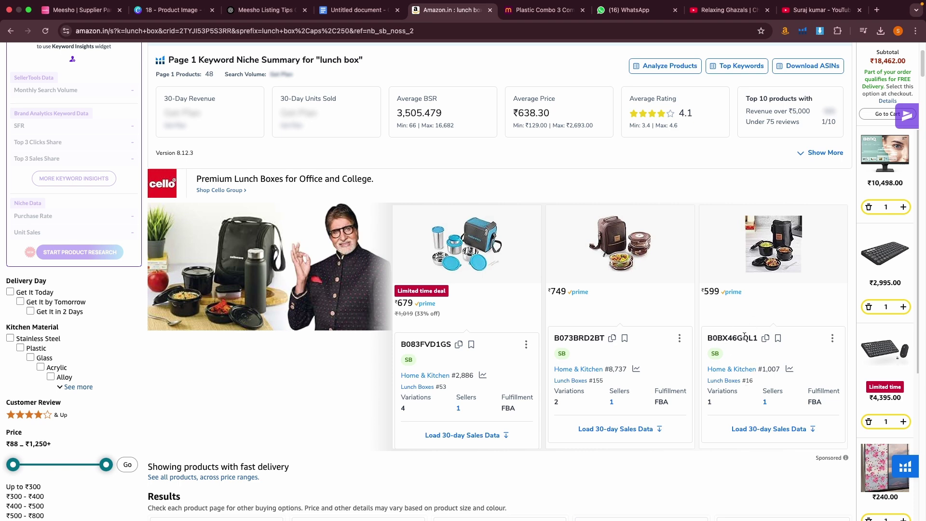
{"action": "scroll", "coordinate": [752, 381], "scroll_direction": "down", "scroll_amount": 5}
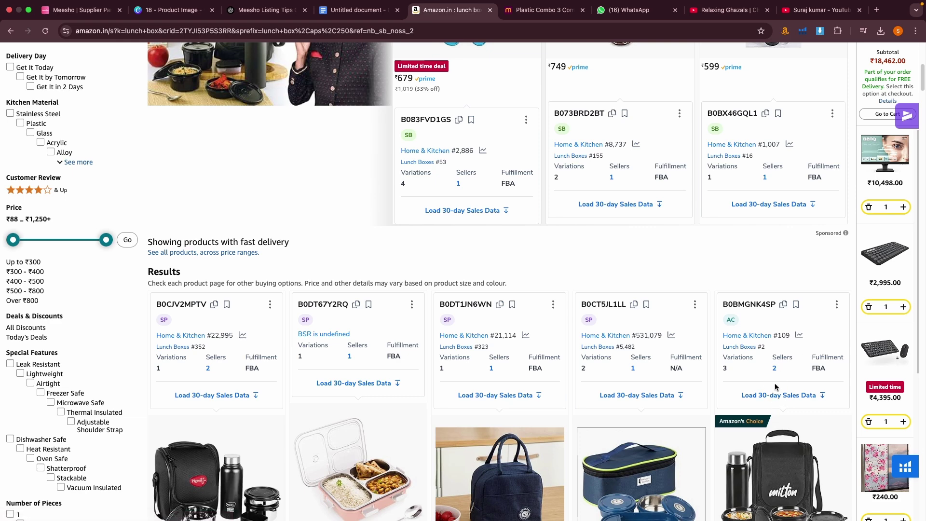
{"action": "scroll", "coordinate": [776, 341], "scroll_direction": "down", "scroll_amount": 5}
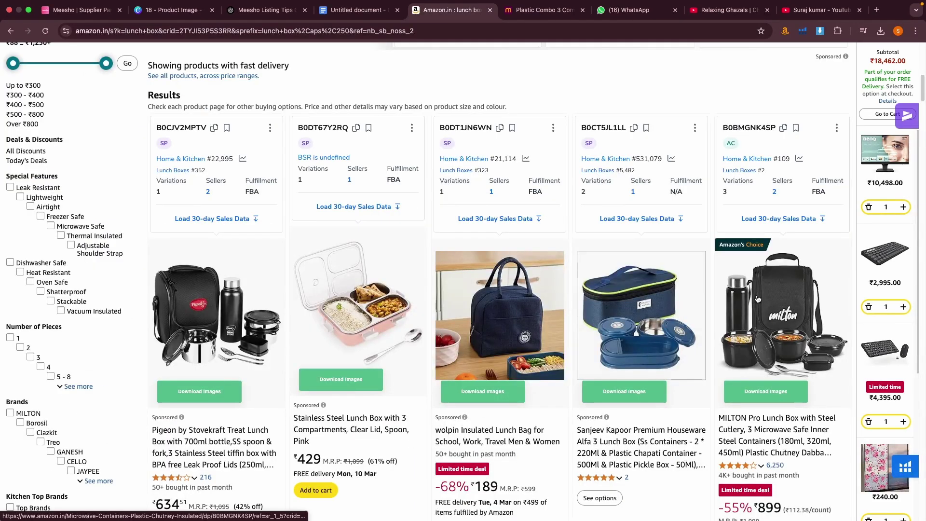
{"action": "scroll", "coordinate": [752, 415], "scroll_direction": "down", "scroll_amount": 1}
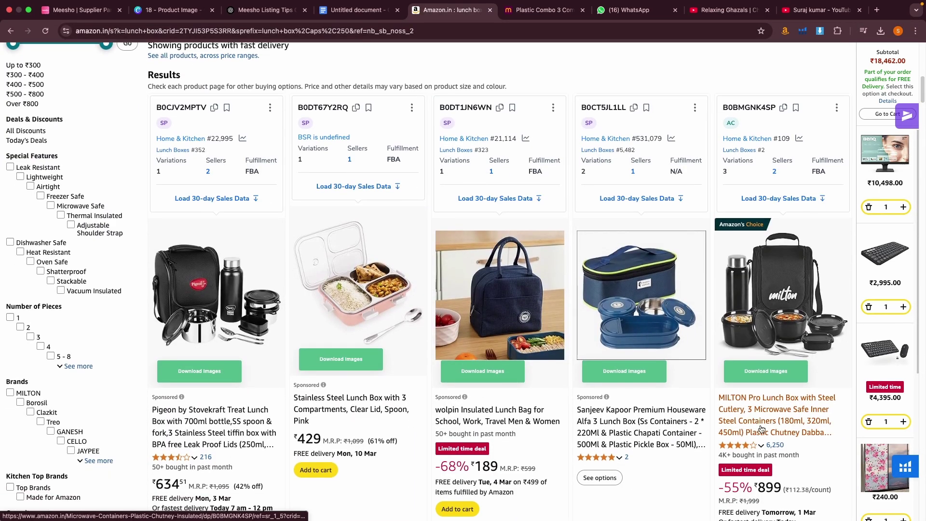
{"action": "left_click", "coordinate": [763, 429]}
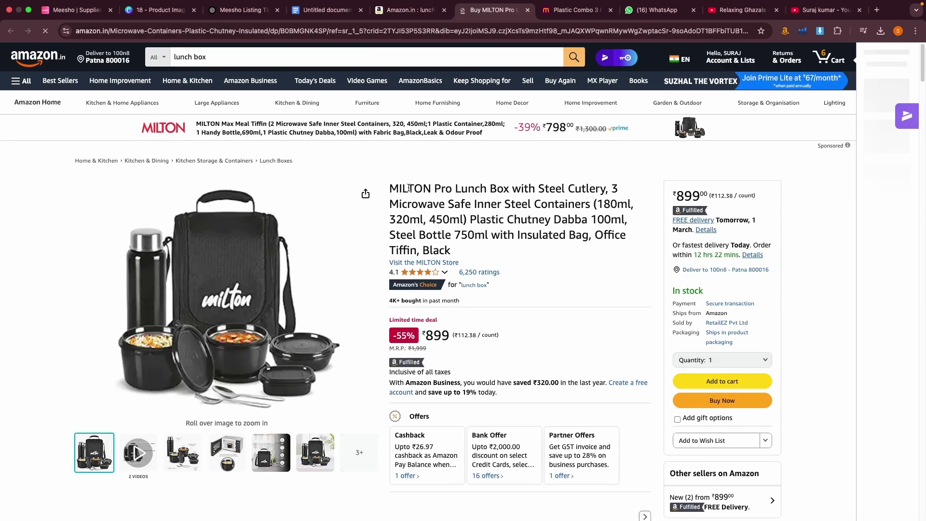
Step: Examine how the MILTON Pro Lunch Box title combines product type, materials, capacities, use and color
{"action": "scroll", "coordinate": [405, 198], "scroll_direction": "down", "scroll_amount": 4}
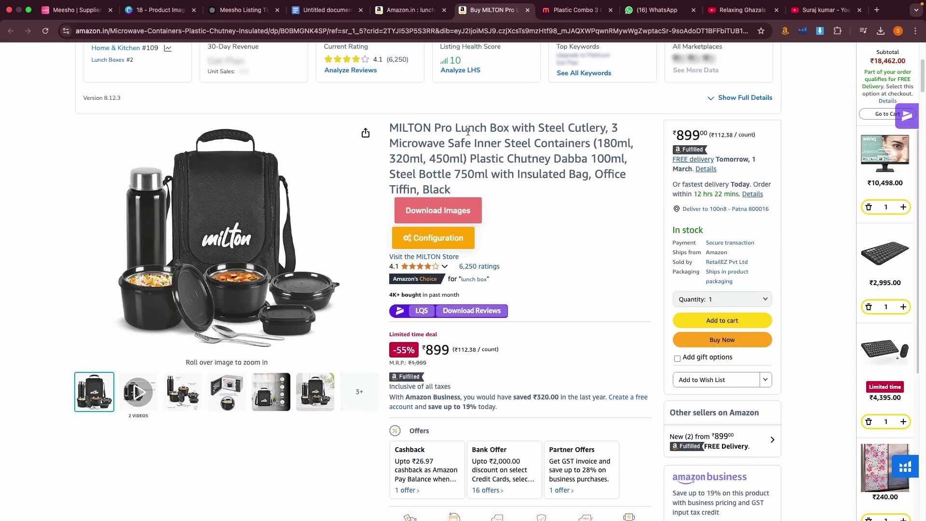
{"action": "left_click_drag", "start_coordinate": [456, 127], "coordinate": [585, 191]}
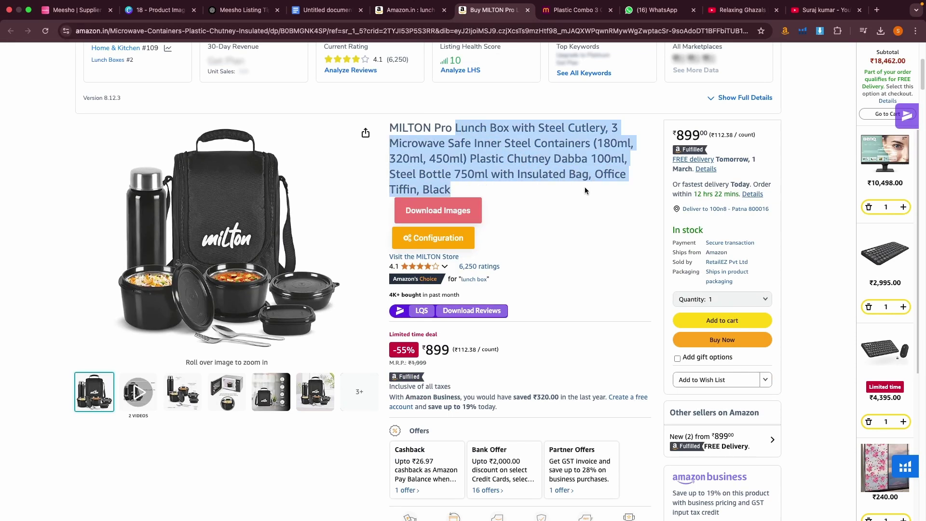
{"action": "left_click", "coordinate": [569, 181]}
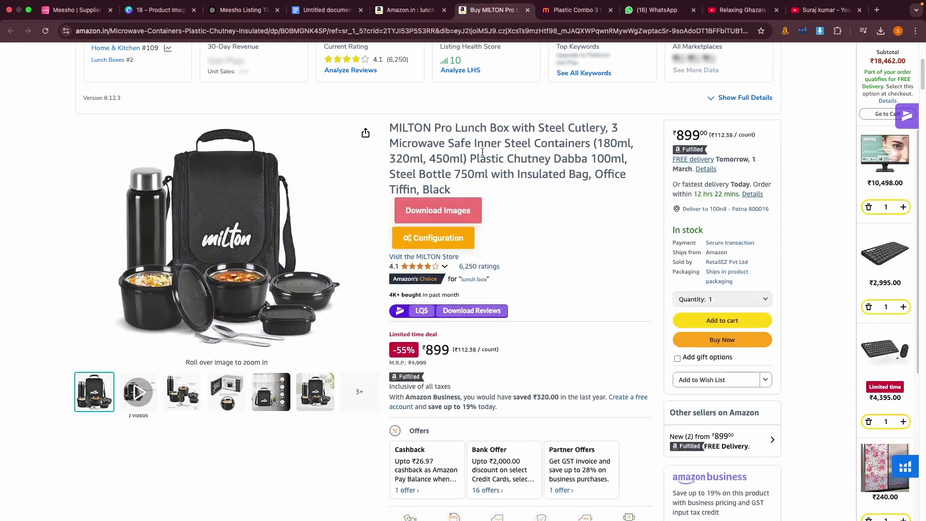
{"action": "left_click_drag", "start_coordinate": [476, 159], "coordinate": [500, 164]}
{"action": "left_click", "coordinate": [549, 192]}
{"action": "scroll", "coordinate": [550, 191], "scroll_direction": "up", "scroll_amount": 5}
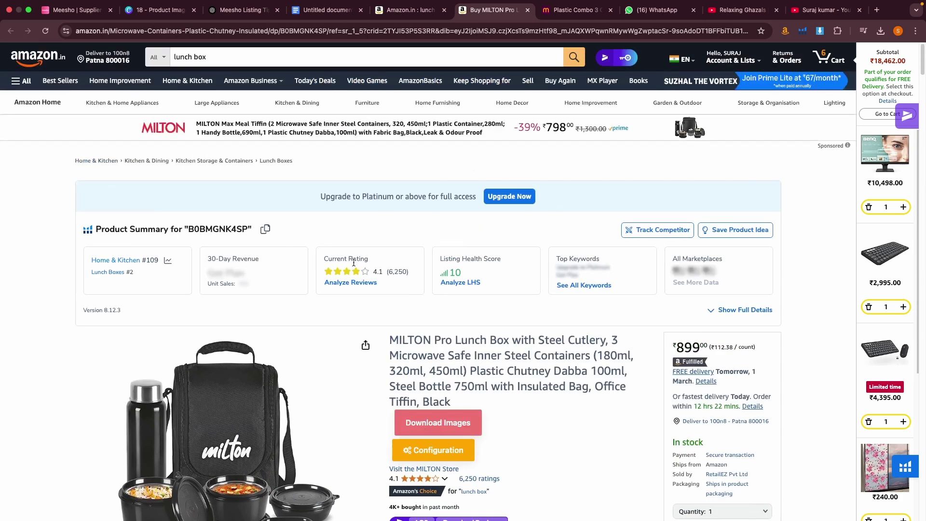
Step: Try to view all top keywords for the MILTON Pro Lunch Box listing, then close the keyword report
{"action": "left_click", "coordinate": [583, 286]}
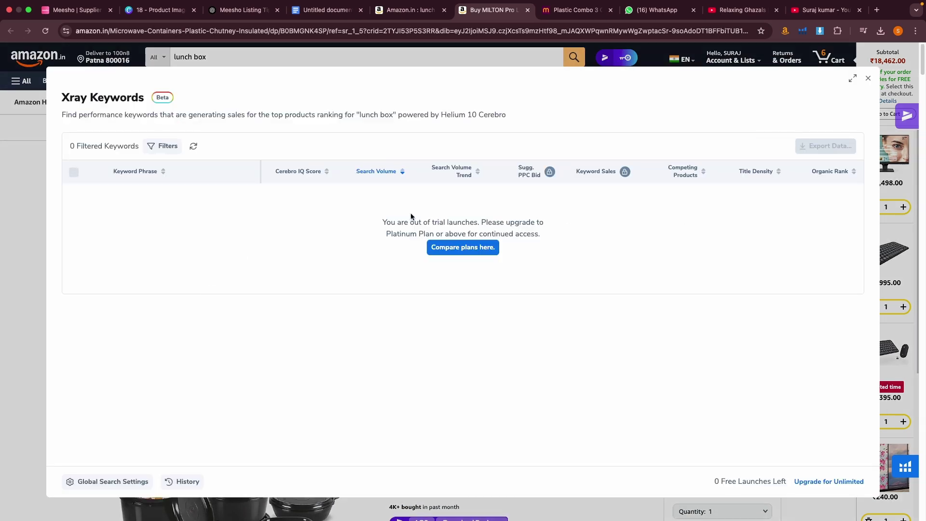
{"action": "left_click", "coordinate": [868, 79]}
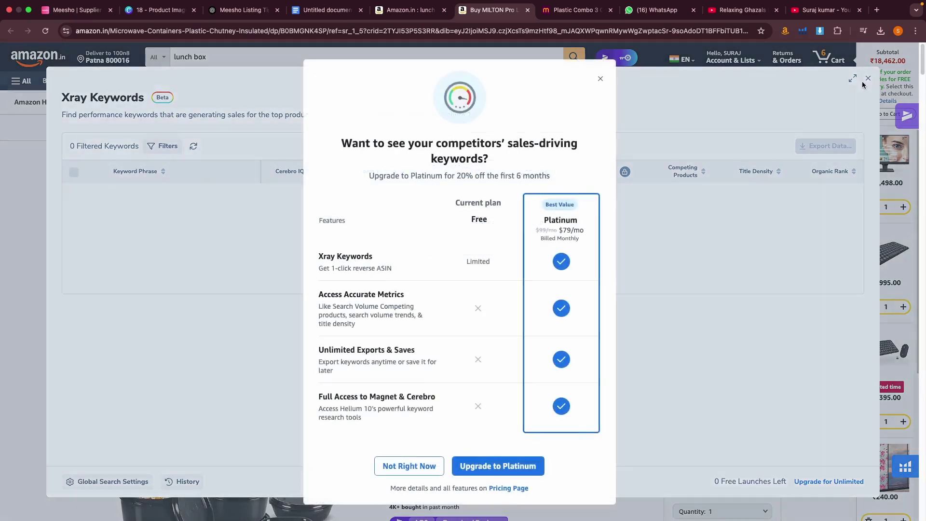
{"action": "left_click", "coordinate": [599, 78]}
{"action": "left_click", "coordinate": [869, 79]}
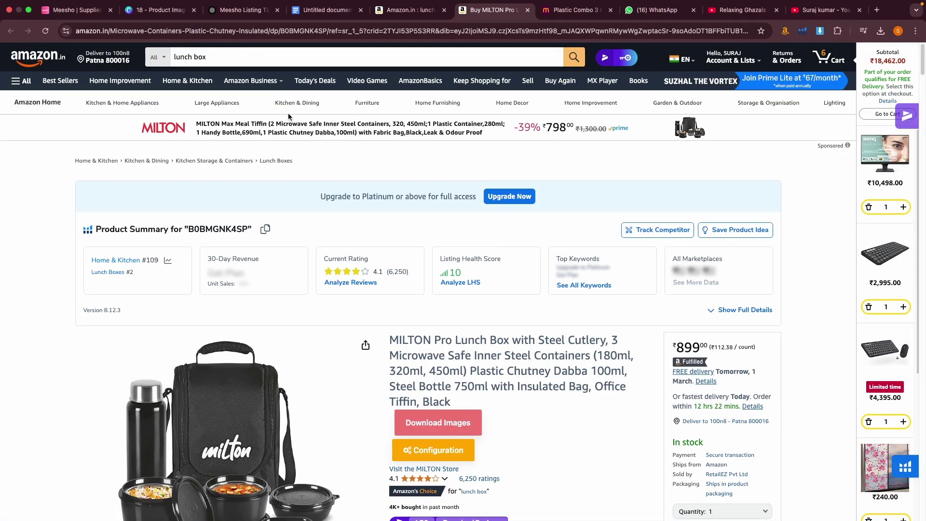
Step: Bring up Amazon's keyword suggestions for "lunch box" and copy the Amazon suggestions and related keywords
{"action": "left_click", "coordinate": [238, 58]}
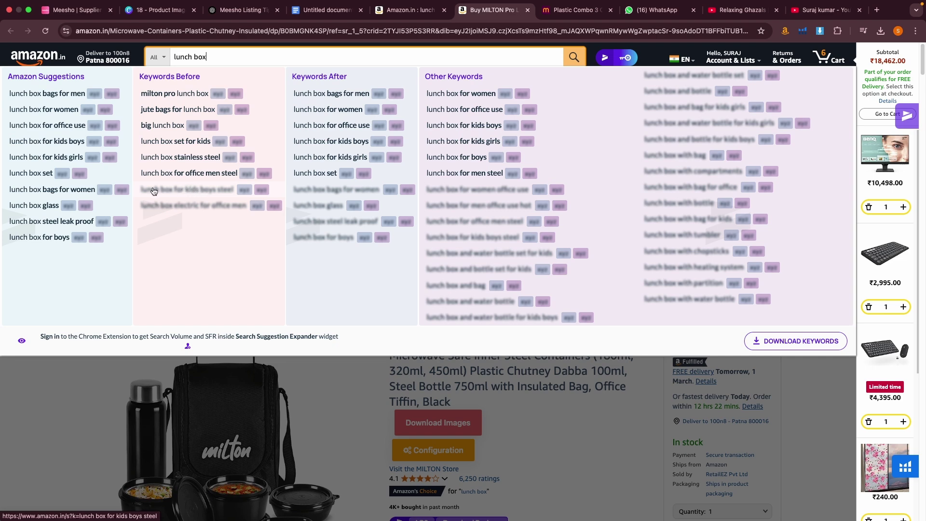
{"action": "left_click", "coordinate": [284, 223]}
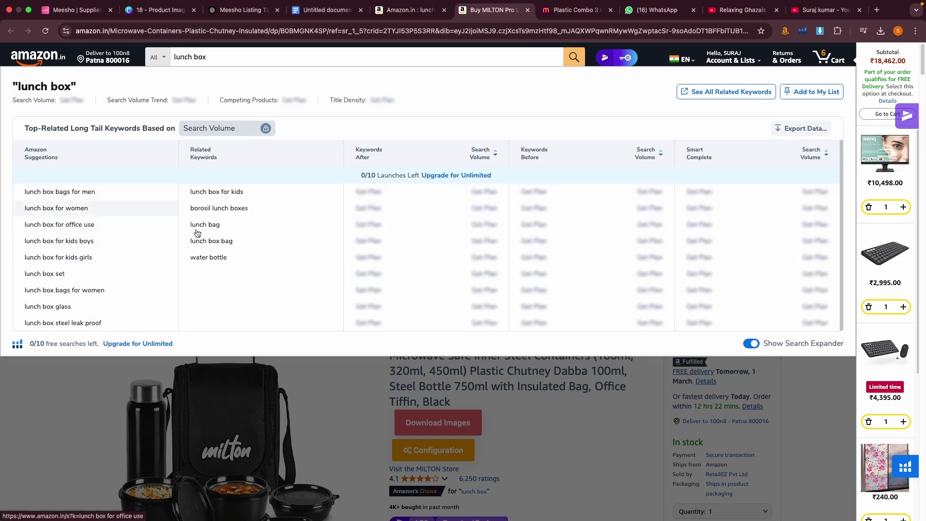
{"action": "left_click_drag", "start_coordinate": [23, 191], "coordinate": [229, 331]}
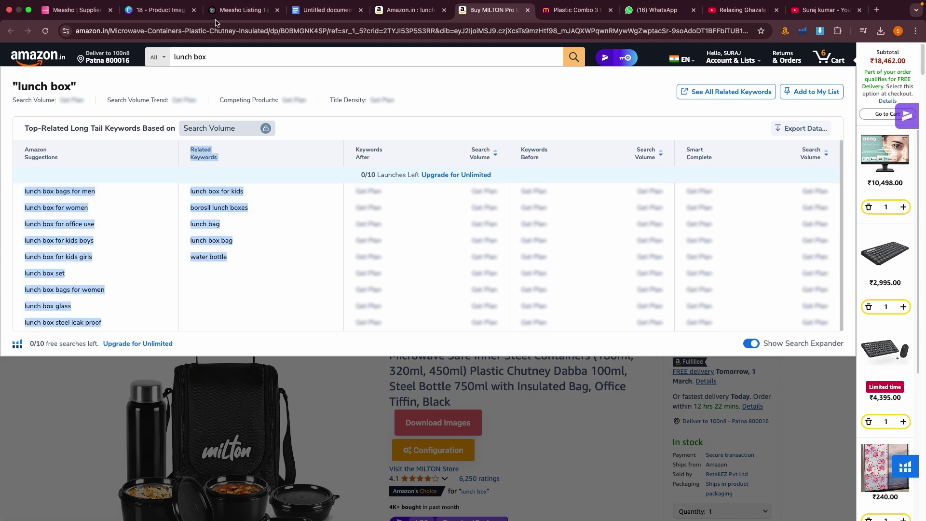
Step: Switch to ChatGPT and send the copied lunch box keyword list in the open chat
{"action": "left_click", "coordinate": [244, 9]}
{"action": "left_click", "coordinate": [456, 458]}
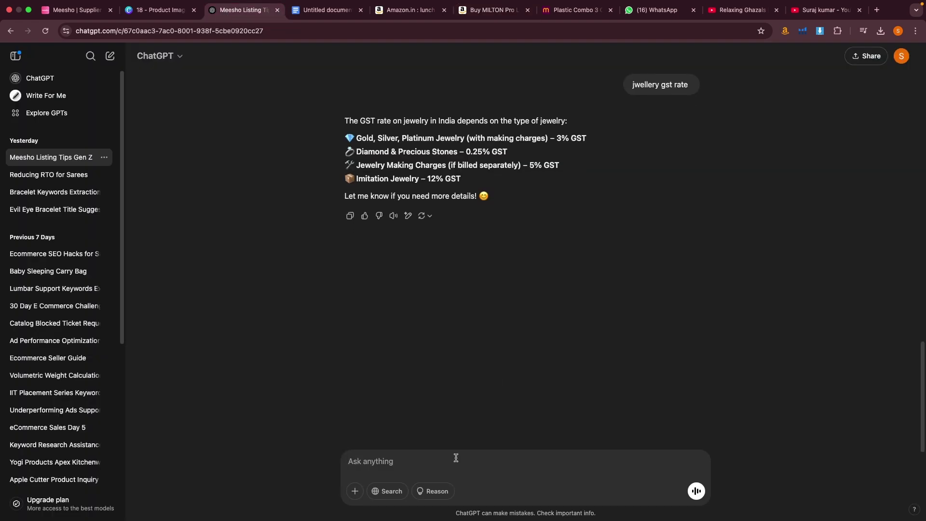
{"action": "key", "text": "super+v"}
{"action": "scroll", "coordinate": [451, 439], "scroll_direction": "up", "scroll_amount": 5}
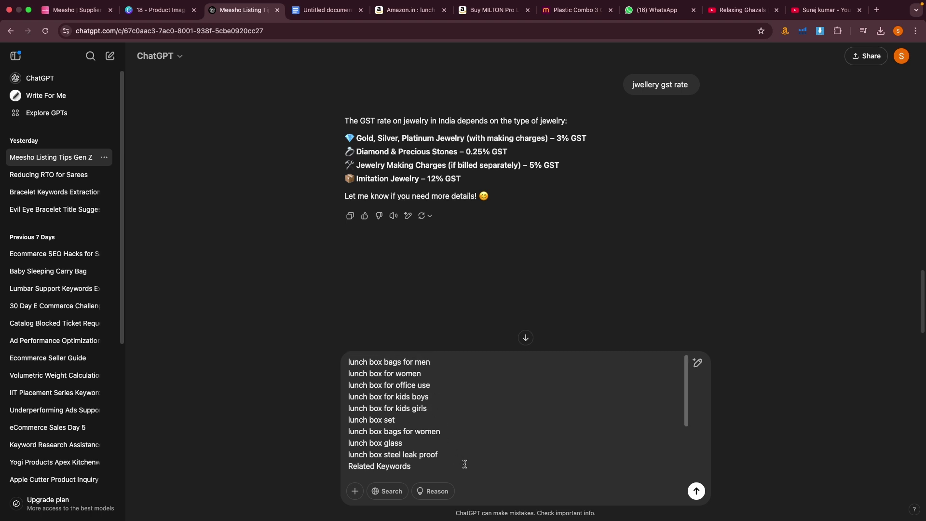
{"action": "scroll", "coordinate": [465, 464], "scroll_direction": "down", "scroll_amount": 5}
{"action": "left_click", "coordinate": [697, 491]}
Step: Copy the lunch box keyword list from the sent chat message and skim the related keywords in the reply
{"action": "scroll", "coordinate": [622, 154], "scroll_direction": "up", "scroll_amount": 10}
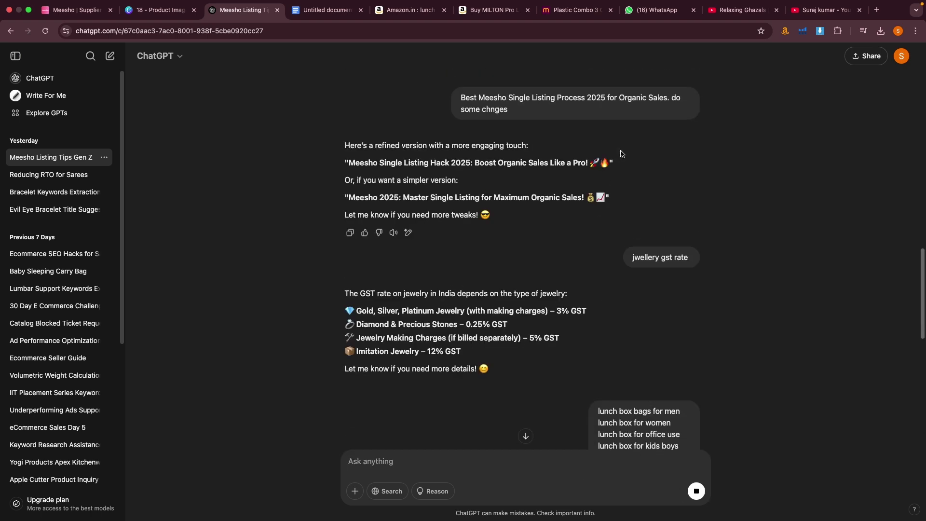
{"action": "scroll", "coordinate": [622, 159], "scroll_direction": "down", "scroll_amount": 5}
{"action": "left_click_drag", "start_coordinate": [599, 189], "coordinate": [668, 365]}
{"action": "key", "text": "super+c"}
{"action": "left_click", "coordinate": [516, 274]}
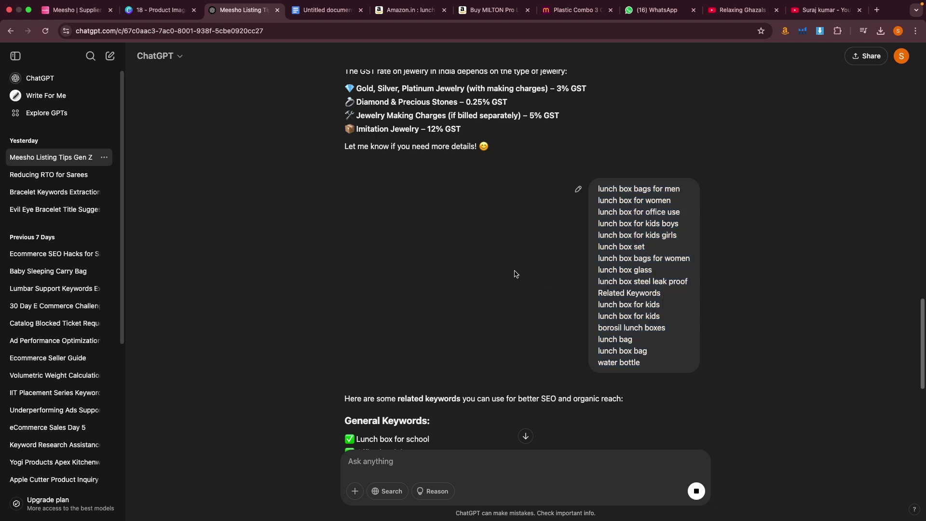
{"action": "scroll", "coordinate": [515, 289], "scroll_direction": "down", "scroll_amount": 7}
{"action": "scroll", "coordinate": [511, 312], "scroll_direction": "down", "scroll_amount": 2}
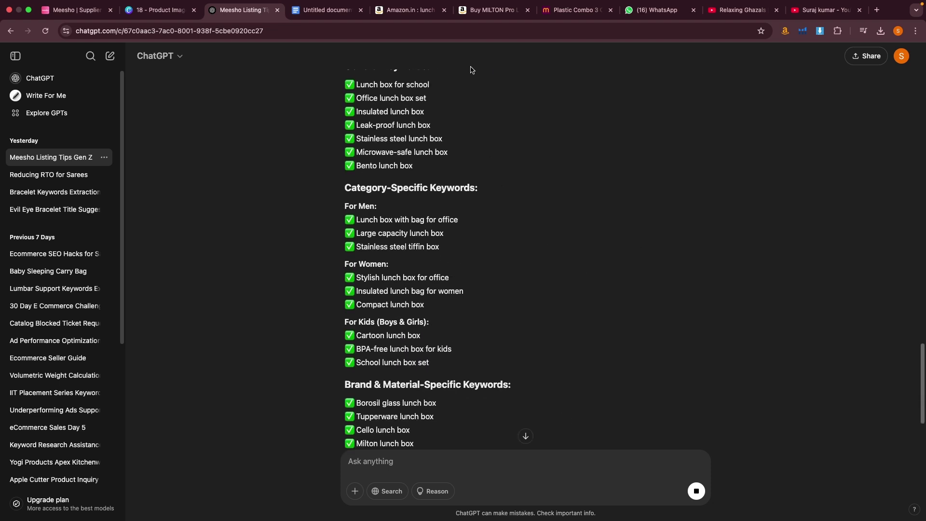
Step: Switch to the blank Google Docs document, paste the keywords and add the missing "l" to the first word
{"action": "left_click", "coordinate": [320, 11]}
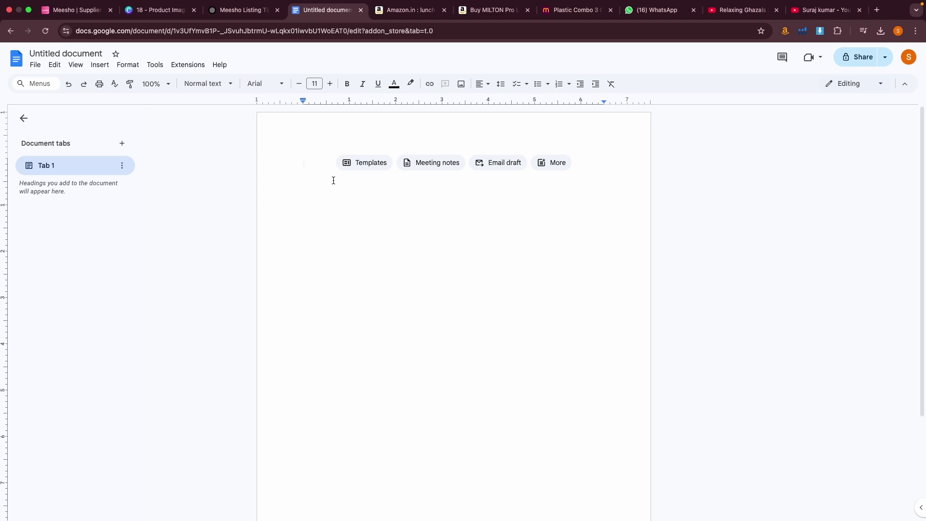
{"action": "key", "text": "super+v"}
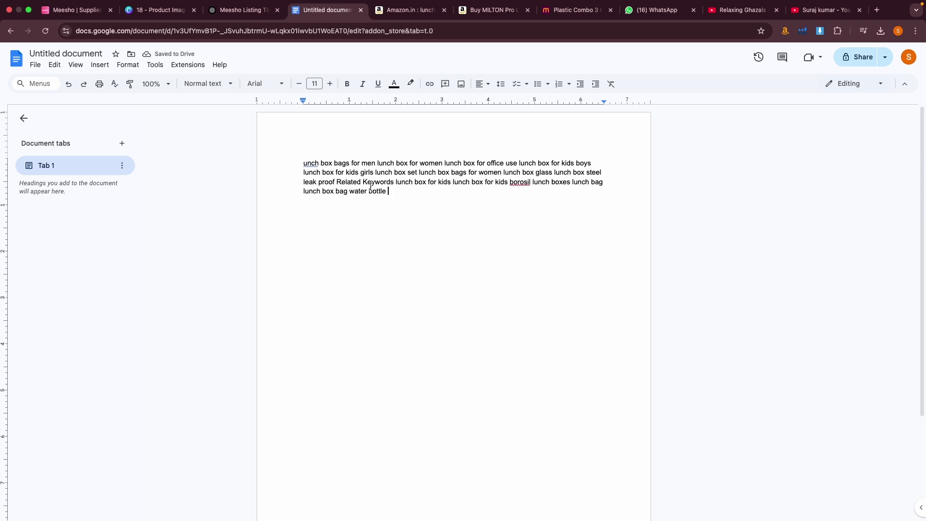
{"action": "left_click_drag", "start_coordinate": [303, 162], "coordinate": [494, 190]}
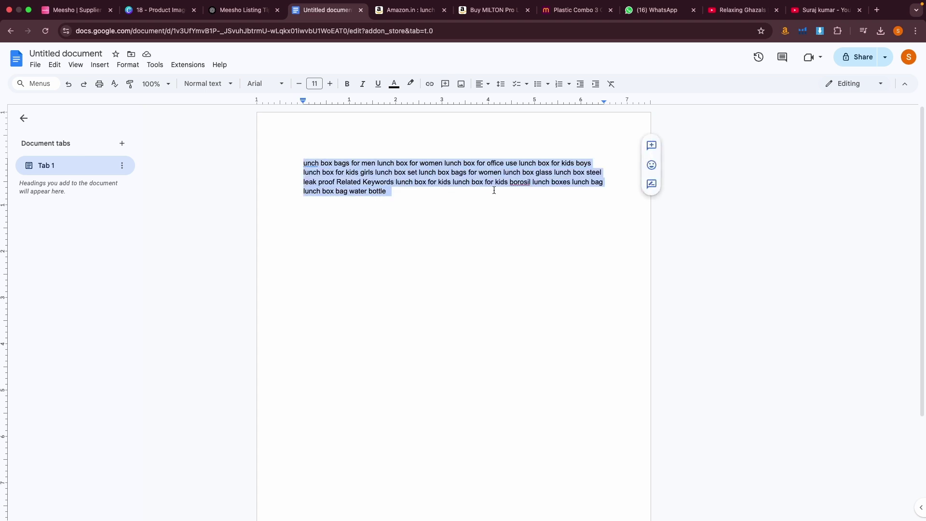
{"action": "left_click", "coordinate": [303, 162]}
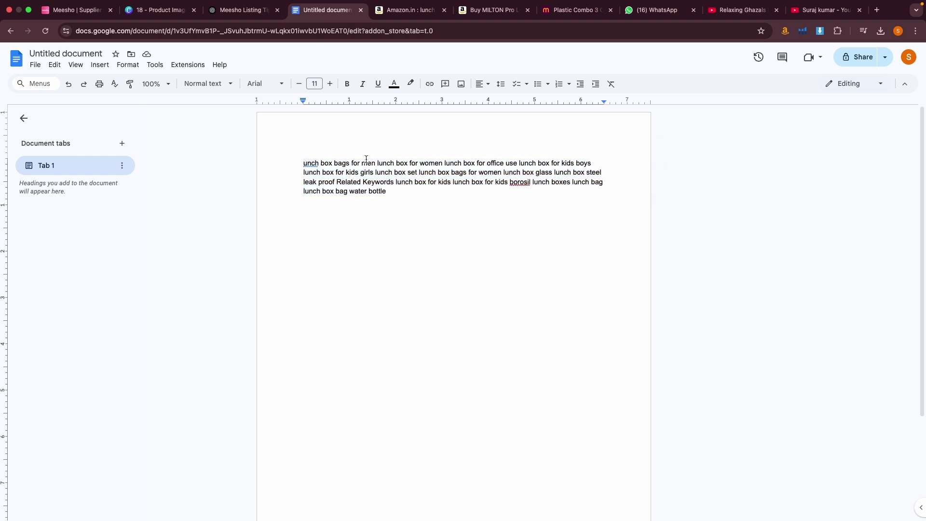
{"action": "type", "text": "l"}
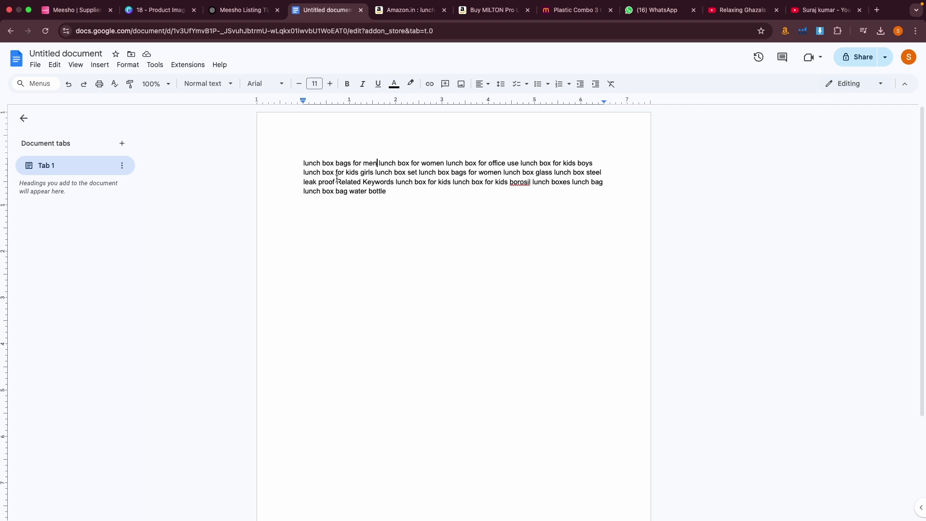
Step: Copy the keywords from "lunch box bags for men" through "lunch box steel leak proof" into the Meesho catalog's product name
{"action": "left_click_drag", "start_coordinate": [335, 181], "coordinate": [288, 142]}
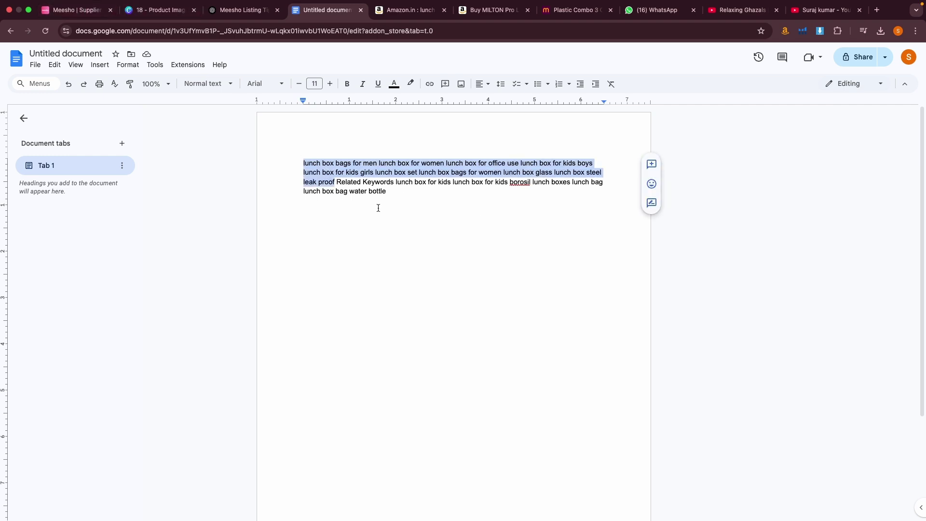
{"action": "left_click", "coordinate": [75, 10]}
{"action": "left_click", "coordinate": [275, 311]}
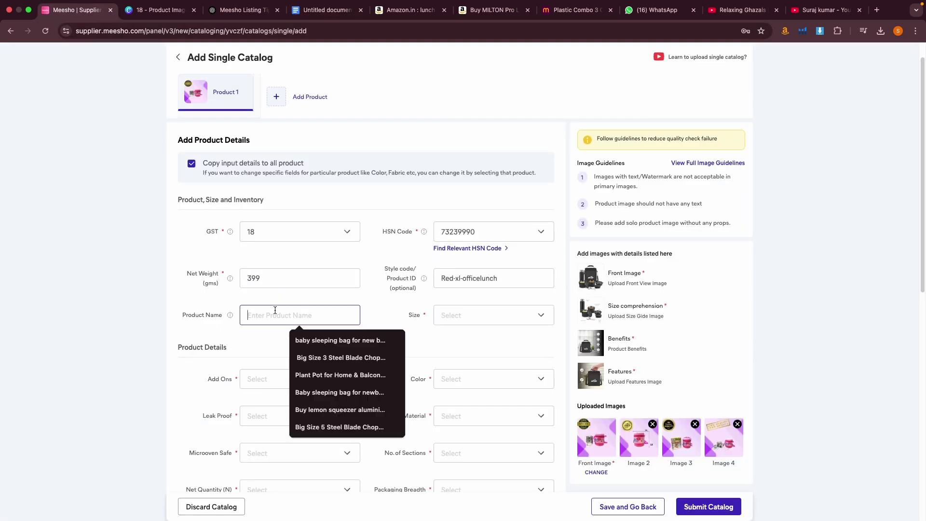
{"action": "key", "text": "super+v"}
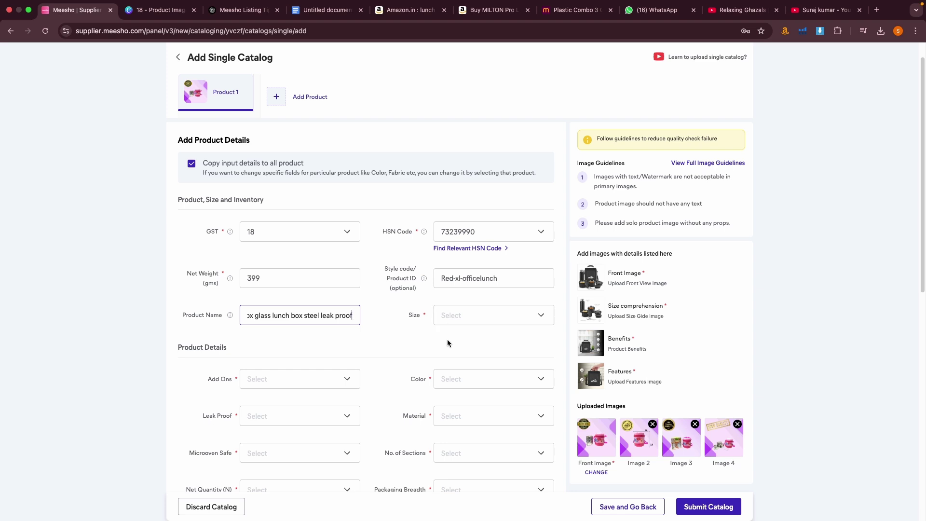
Step: Set the product's size to Free Size and apply it
{"action": "left_click", "coordinate": [467, 320]}
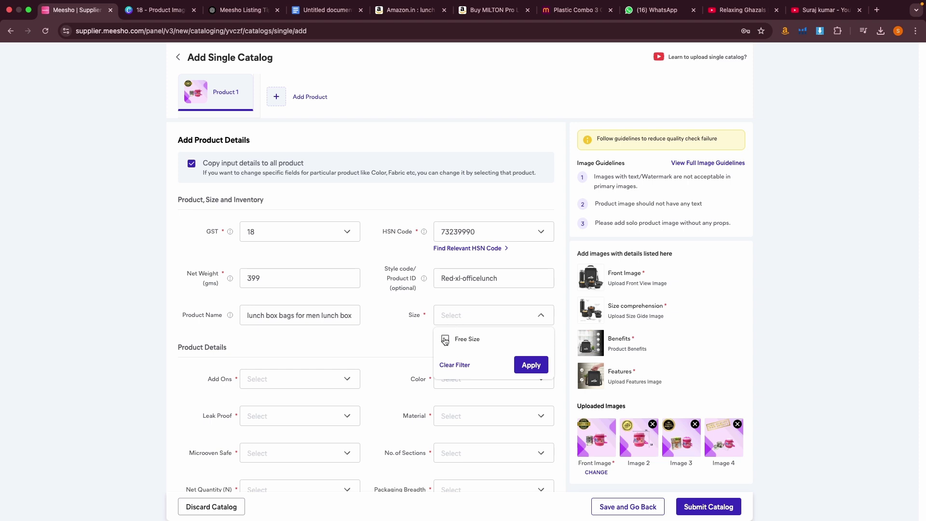
{"action": "left_click", "coordinate": [445, 340]}
{"action": "left_click", "coordinate": [528, 365]}
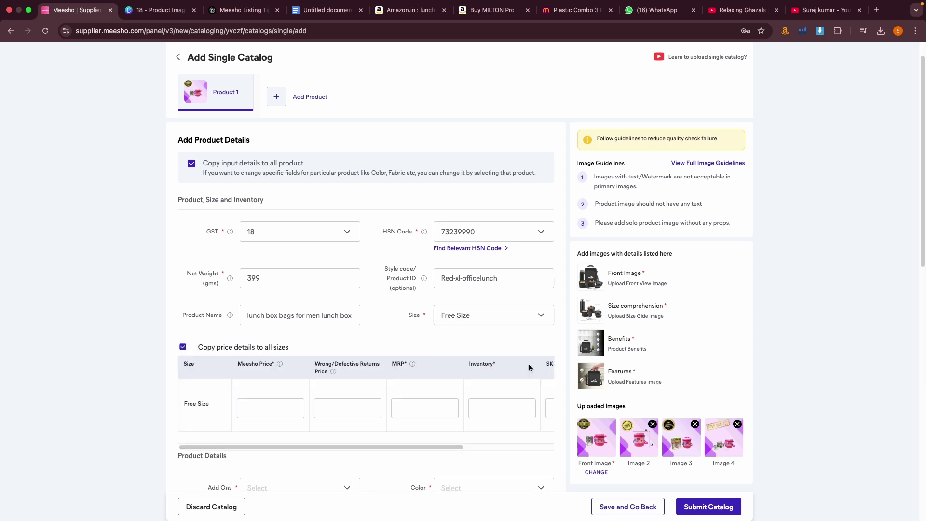
{"action": "scroll", "coordinate": [459, 345], "scroll_direction": "down", "scroll_amount": 5}
{"action": "left_click", "coordinate": [277, 183]}
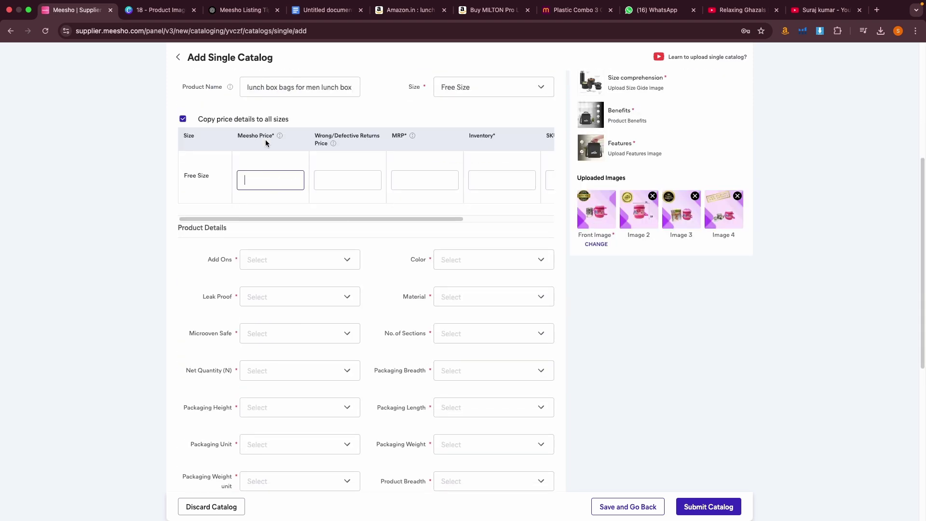
{"action": "mouse_move", "coordinate": [282, 219]}
{"action": "left_mouse_down"}
{"action": "mouse_move", "coordinate": [337, 221]}
{"action": "mouse_move", "coordinate": [283, 221]}
{"action": "left_mouse_up"}
{"action": "scroll", "coordinate": [299, 202], "scroll_direction": "up", "scroll_amount": 5}
{"action": "type", "text": "1"}
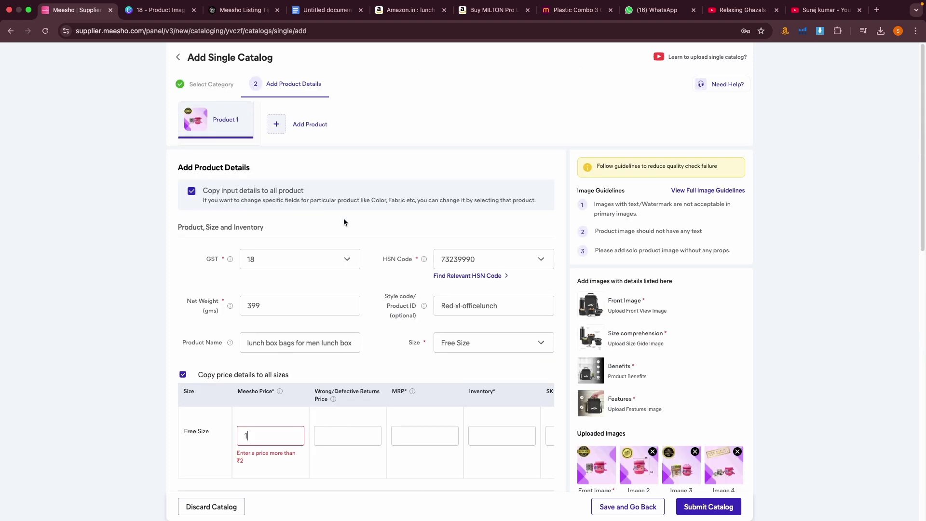
{"action": "scroll", "coordinate": [344, 218], "scroll_direction": "down", "scroll_amount": 2}
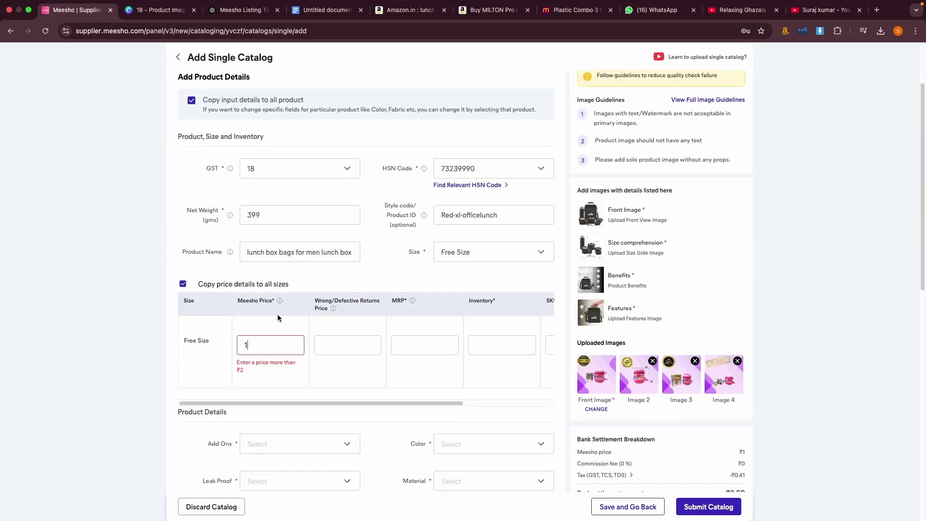
{"action": "key", "text": "BackSpace"}
{"action": "scroll", "coordinate": [323, 331], "scroll_direction": "down", "scroll_amount": 7}
{"action": "scroll", "coordinate": [656, 281], "scroll_direction": "up", "scroll_amount": 6}
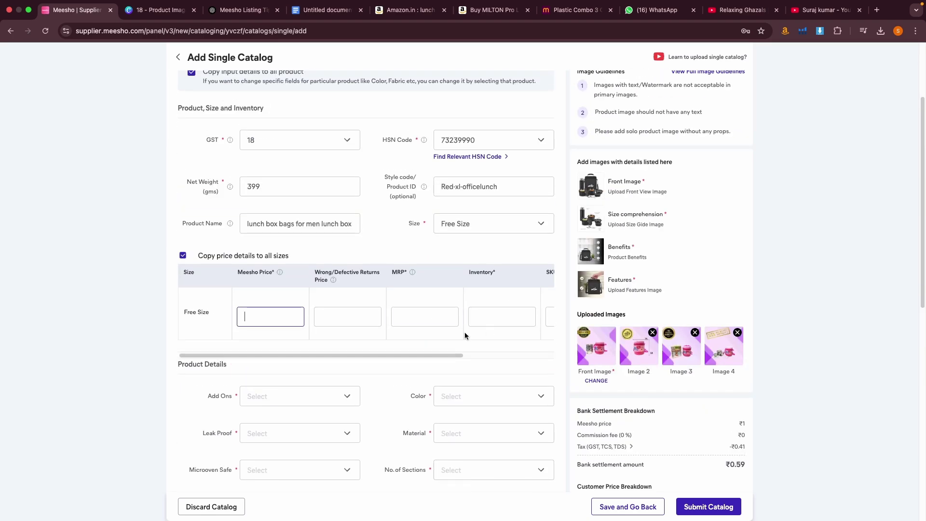
{"action": "left_click_drag", "start_coordinate": [441, 357], "coordinate": [374, 345]}
{"action": "left_click", "coordinate": [320, 317]}
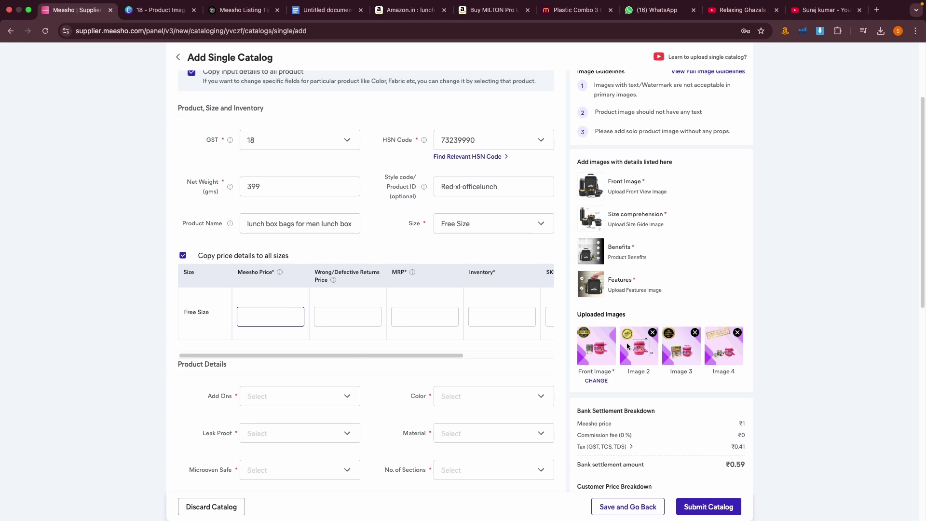
{"action": "left_click", "coordinate": [607, 348]}
Step: Set the Meesho price for Free Size to 399, keeping the suggested wrong/defective returns price
{"action": "left_click", "coordinate": [278, 315]}
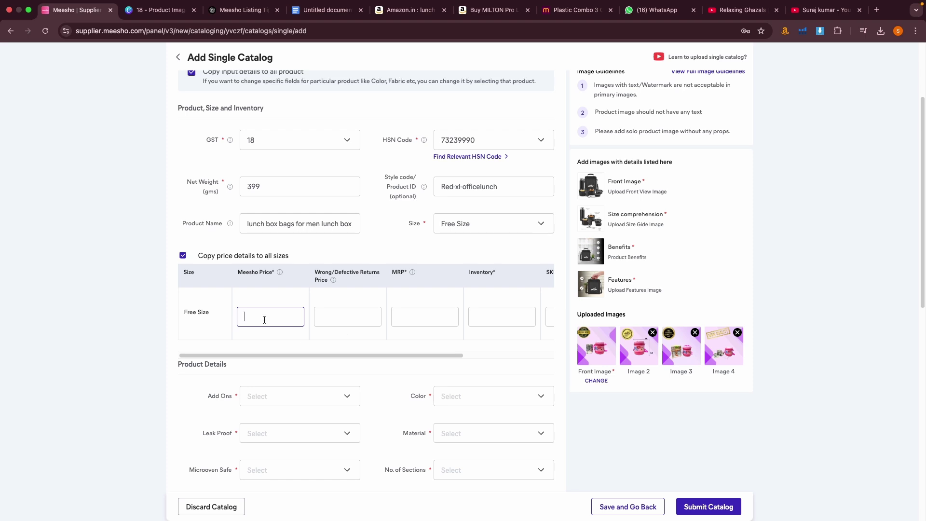
{"action": "type", "text": "399"}
{"action": "key", "text": "Tab"}
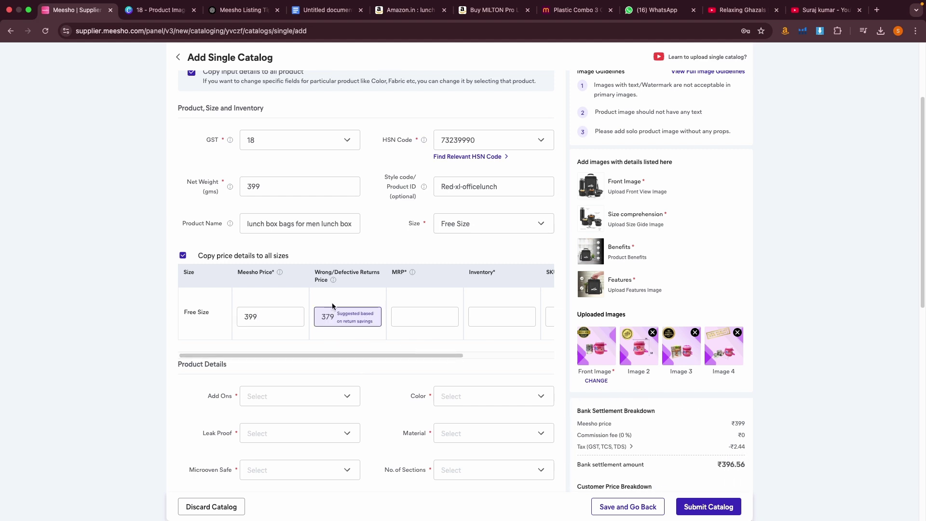
{"action": "left_click", "coordinate": [278, 299]}
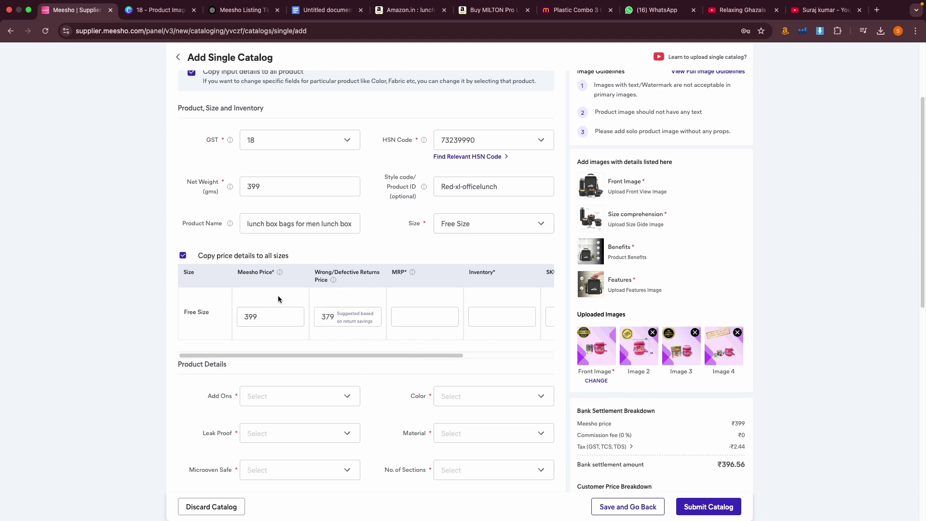
{"action": "left_click", "coordinate": [327, 322]}
Step: Switch to the Meesho combo lunch box listing, review its price breakdown through checkout up to payment, and return without ordering
{"action": "left_click", "coordinate": [570, 9]}
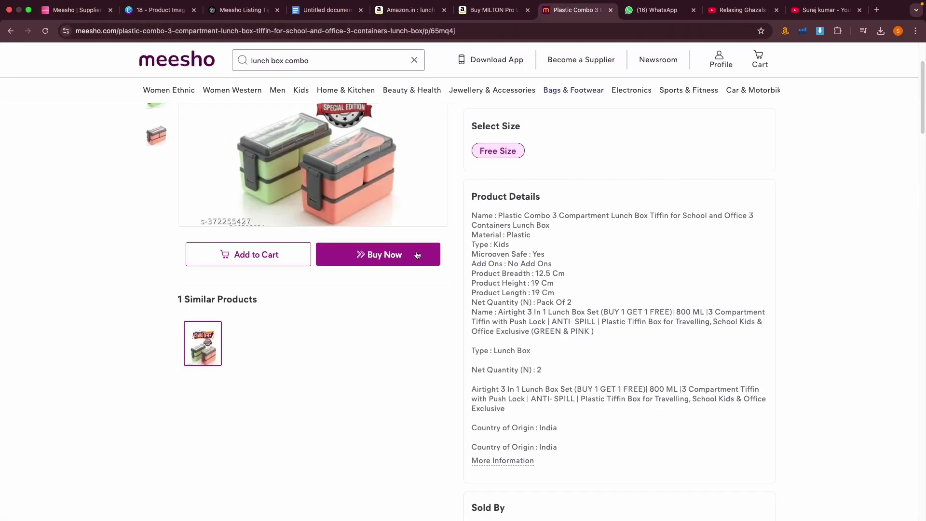
{"action": "scroll", "coordinate": [366, 309], "scroll_direction": "up", "scroll_amount": 3}
{"action": "left_click", "coordinate": [552, 224]}
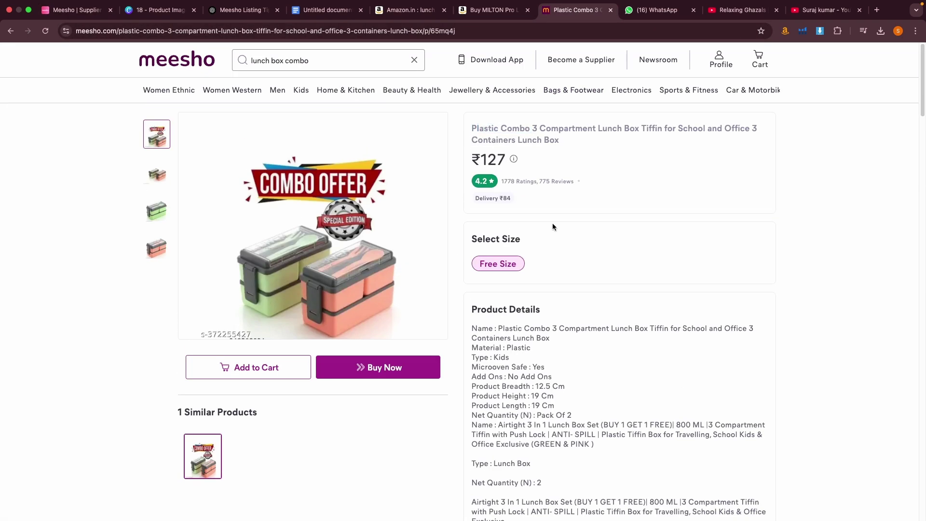
{"action": "left_click", "coordinate": [405, 365]}
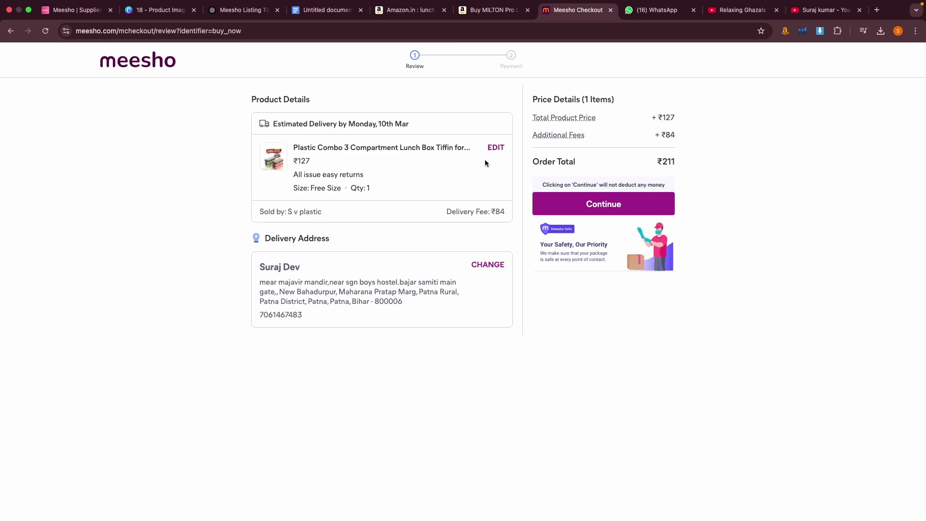
{"action": "left_click", "coordinate": [598, 203]}
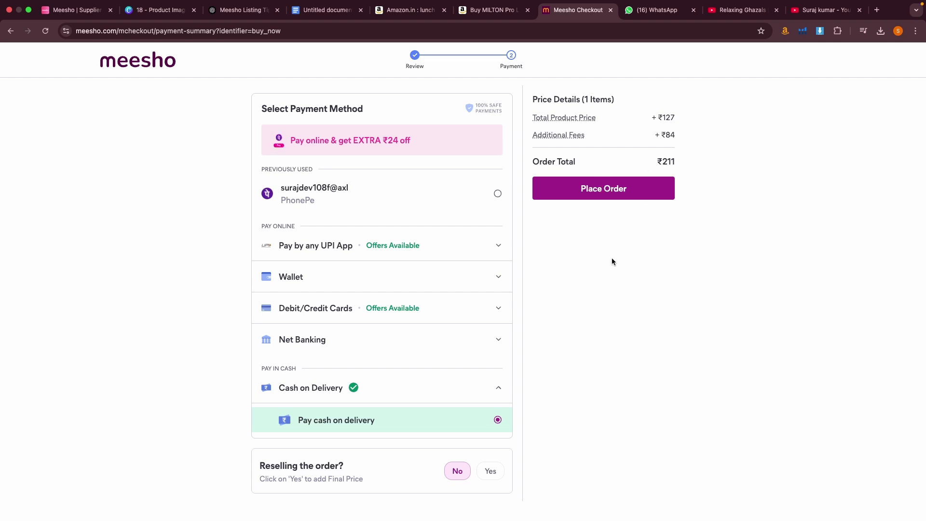
{"action": "left_click", "coordinate": [11, 31]}
{"action": "left_click", "coordinate": [11, 30]}
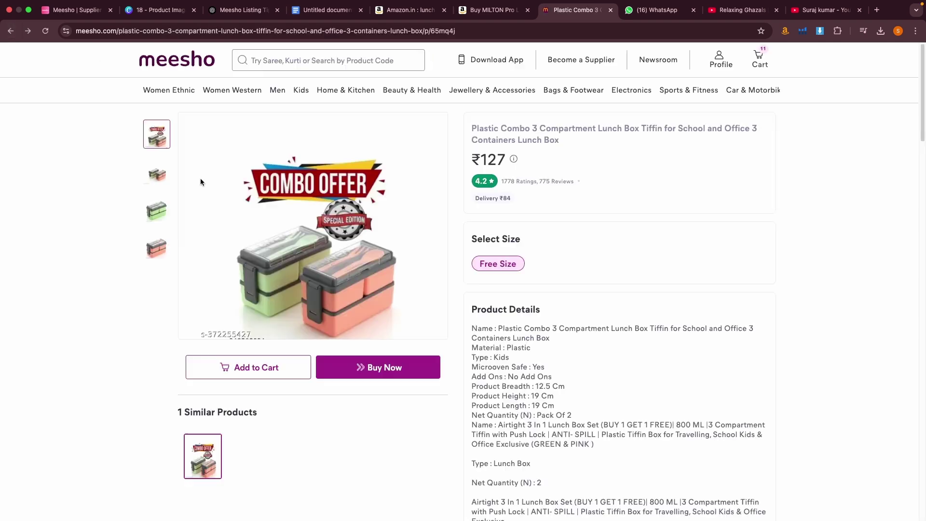
Step: Search Meesho for "lunch box" and review the price and product details of the KIDS SS LUNCHBOX WITH SM ALL CONTAINER listing
{"action": "left_click", "coordinate": [310, 59]}
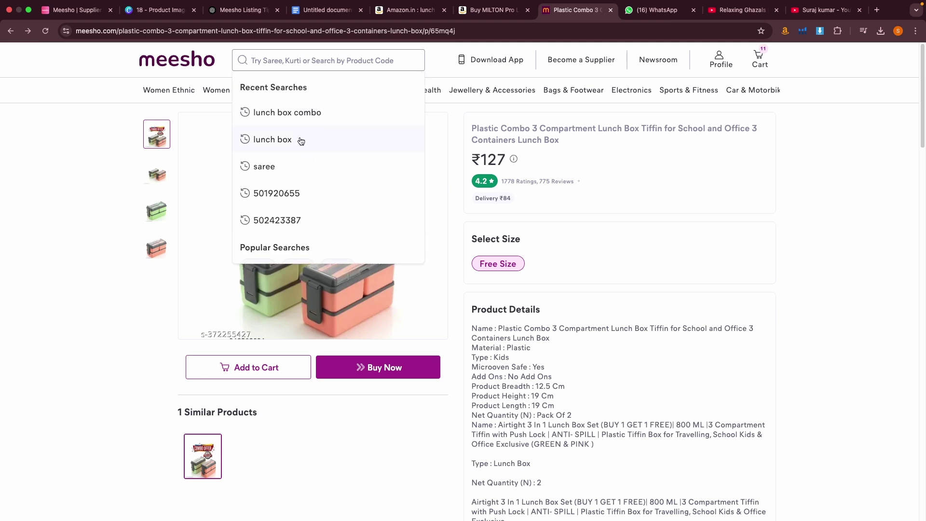
{"action": "left_click", "coordinate": [302, 139]}
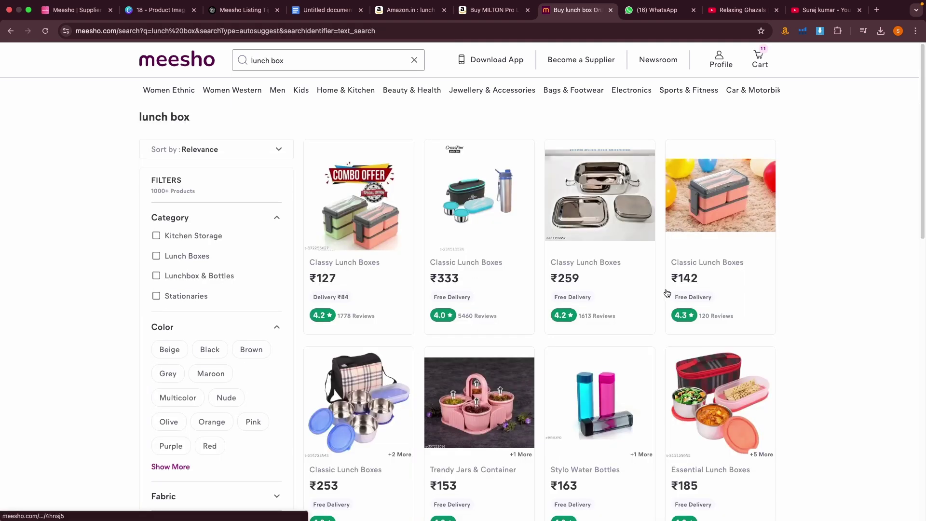
{"action": "left_click", "coordinate": [668, 293]}
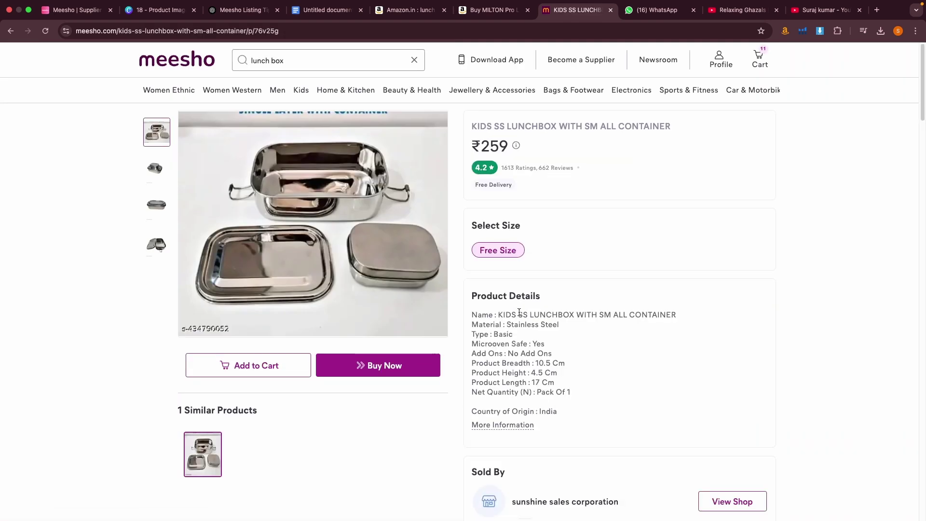
{"action": "scroll", "coordinate": [520, 314], "scroll_direction": "down", "scroll_amount": 1}
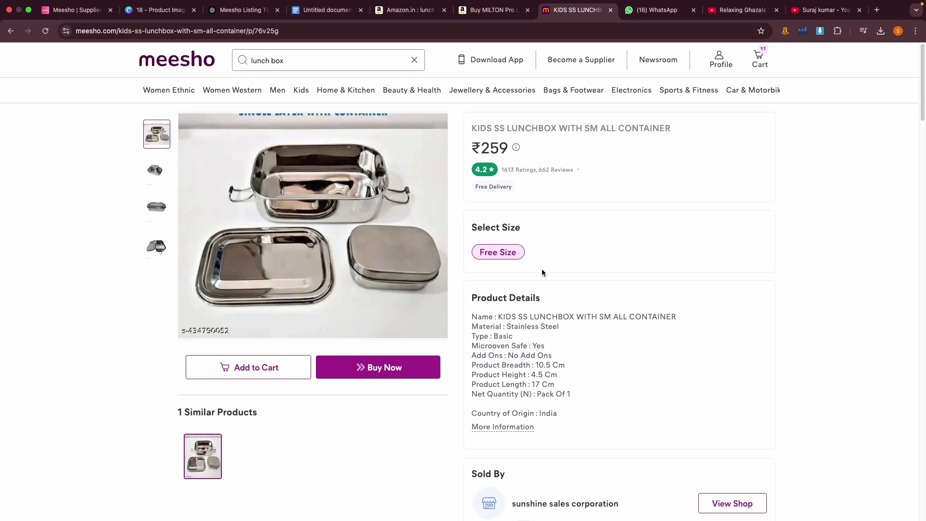
{"action": "scroll", "coordinate": [384, 333], "scroll_direction": "down", "scroll_amount": 5}
{"action": "scroll", "coordinate": [618, 337], "scroll_direction": "up", "scroll_amount": 6}
Step: Switch back to the single catalog form and set the Free Size wrong/defective returns price to 389
{"action": "key", "text": "super+1"}
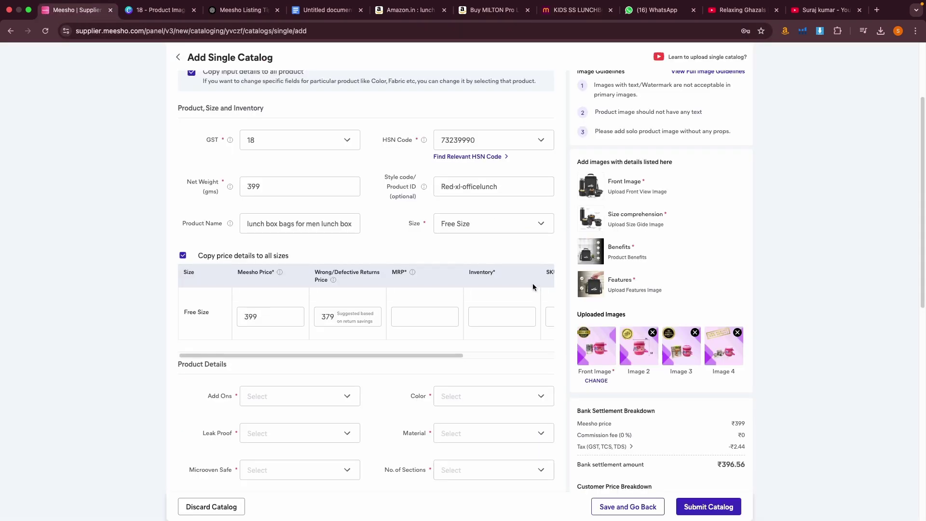
{"action": "left_click", "coordinate": [330, 318]}
{"action": "key", "text": "BackSpace"}
{"action": "left_click_drag", "start_coordinate": [325, 273], "coordinate": [374, 279]}
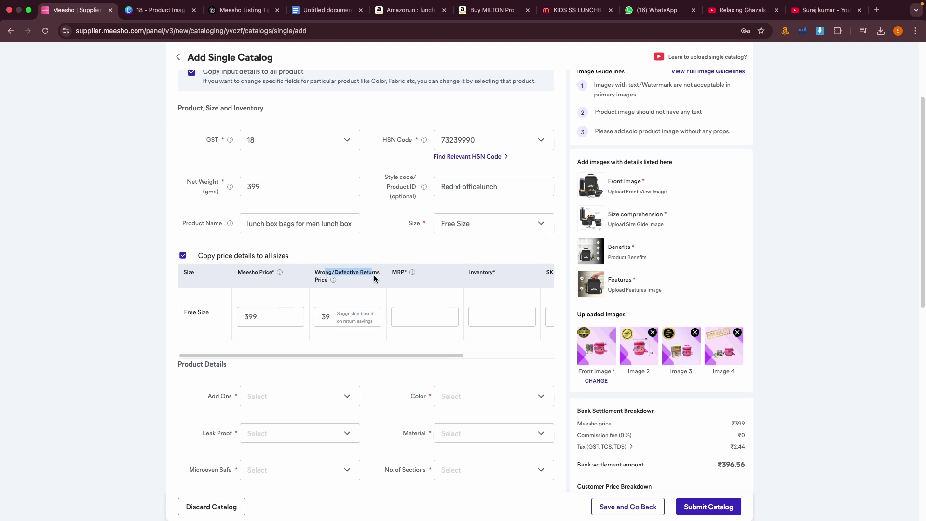
{"action": "left_click", "coordinate": [323, 286]}
{"action": "left_click", "coordinate": [330, 313]}
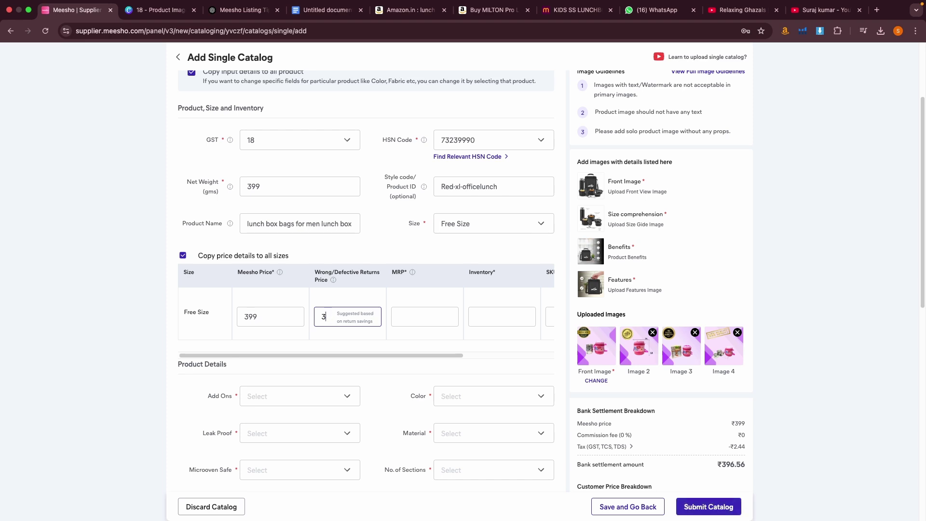
{"action": "type", "text": "89"}
Step: Ask ChatGPT to calculate "389 into 3" and enter 1167 as the MRP for Free Size in the catalog
{"action": "left_click", "coordinate": [410, 316]}
{"action": "left_click", "coordinate": [256, 12]}
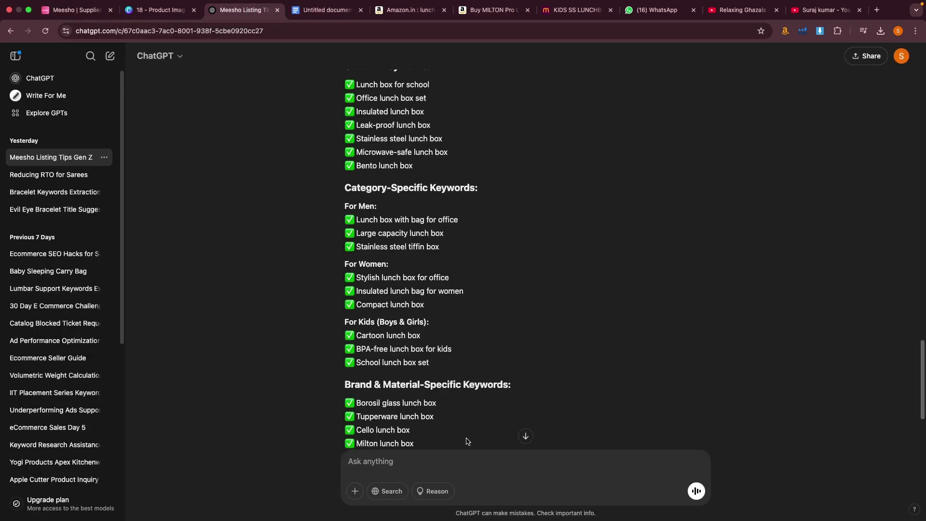
{"action": "left_click", "coordinate": [487, 465]}
{"action": "type", "text": "3"}
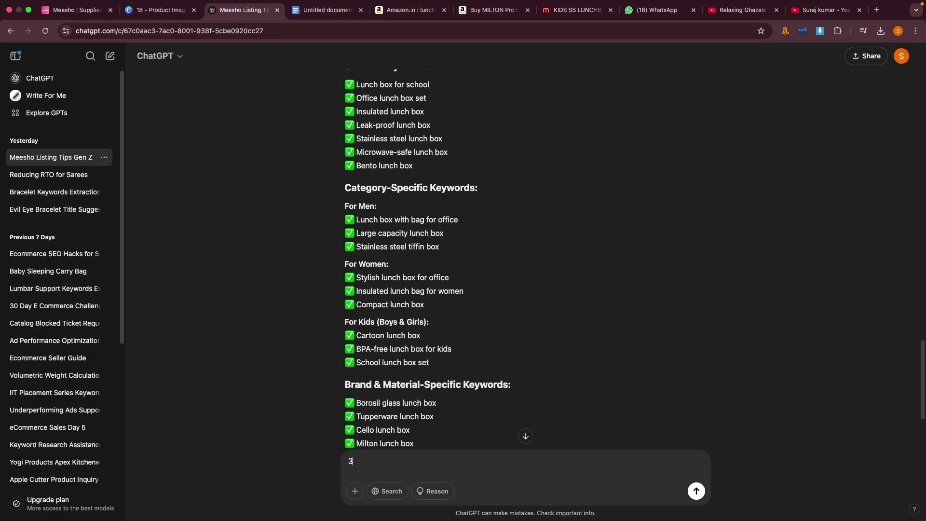
{"action": "type", "text": "89 into 3"}
{"action": "key", "text": "Return"}
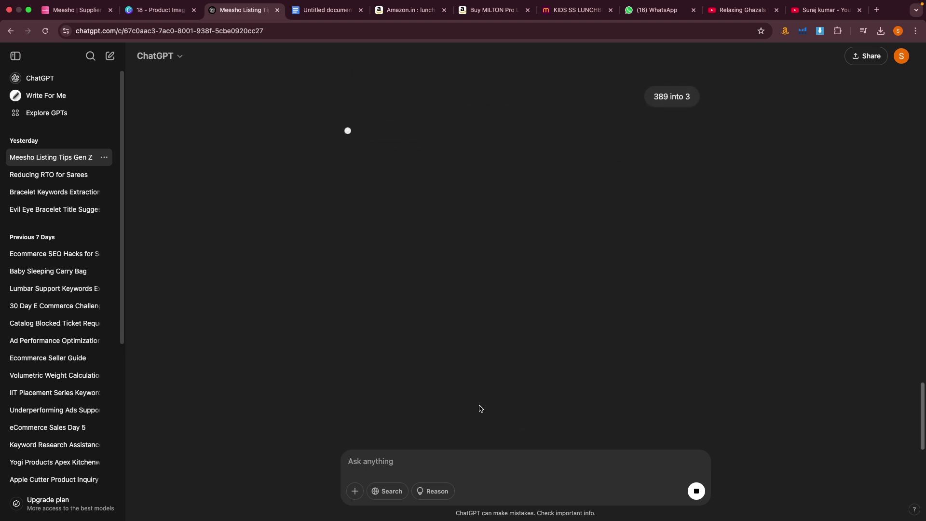
{"action": "left_click", "coordinate": [163, 12]}
{"action": "left_click", "coordinate": [324, 11]}
{"action": "left_click", "coordinate": [263, 11]}
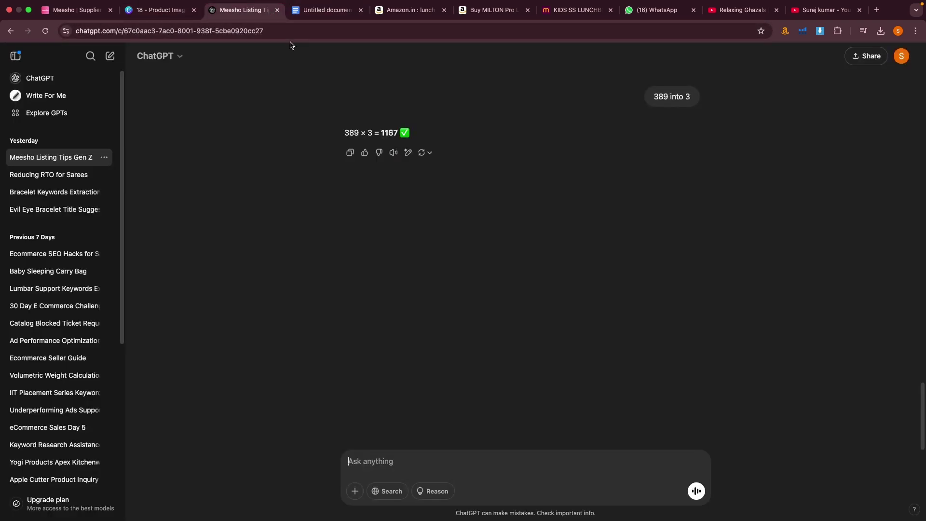
{"action": "left_click", "coordinate": [75, 9]}
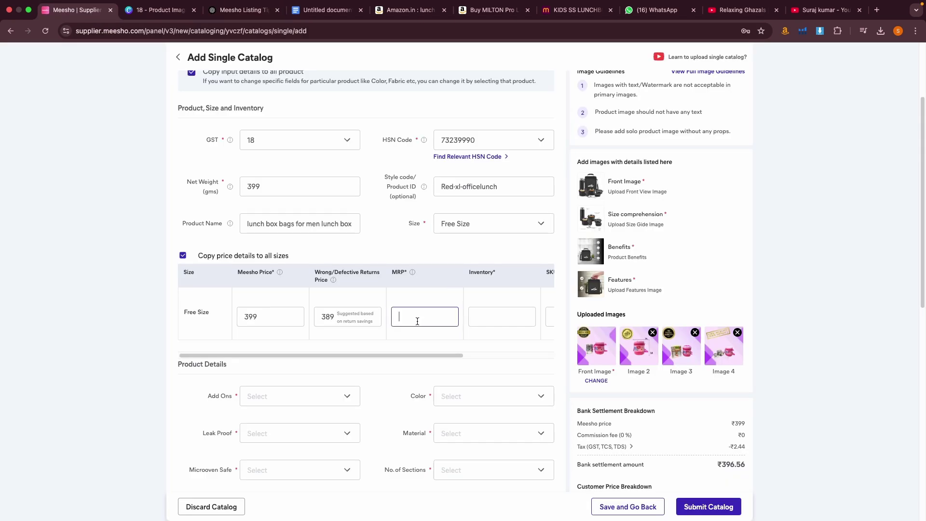
{"action": "type", "text": "1167"}
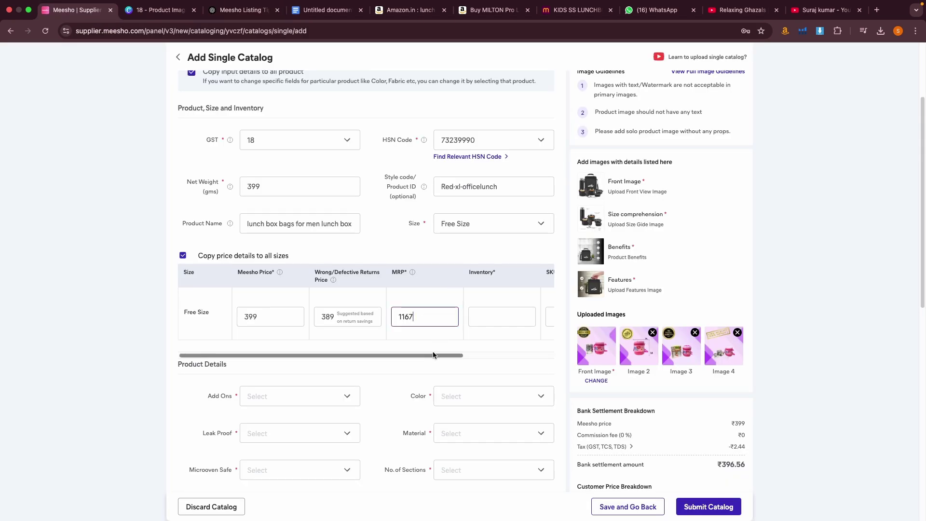
Step: Set the Free Size inventory to 99
{"action": "scroll", "coordinate": [433, 355], "scroll_direction": "right", "scroll_amount": 4}
{"action": "left_click", "coordinate": [396, 319]}
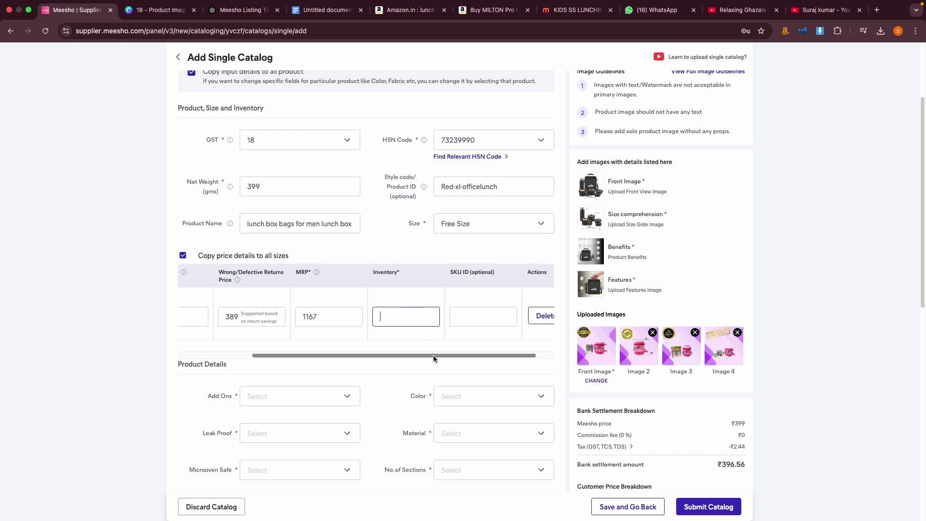
{"action": "scroll", "coordinate": [458, 356], "scroll_direction": "right", "scroll_amount": 1}
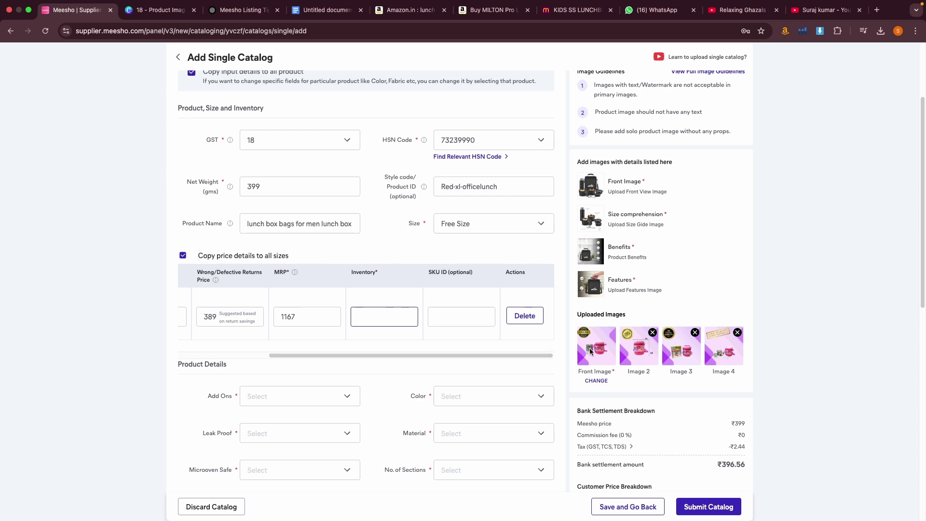
{"action": "type", "text": "10"}
{"action": "key", "text": "BackSpace"}
{"action": "type", "text": "99"}
Step: Check the product's style code and the saved suggestions for the Free Size SKU ID
{"action": "left_click", "coordinate": [452, 317]}
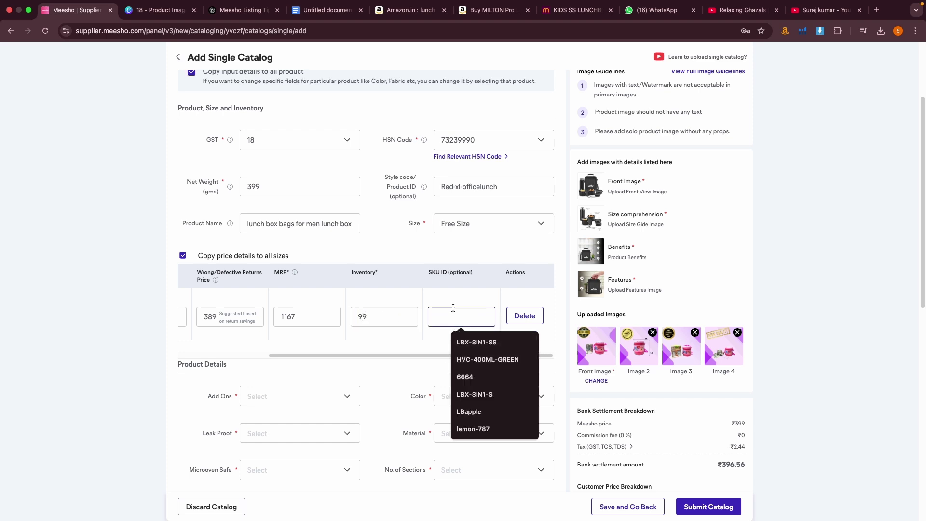
{"action": "left_click", "coordinate": [504, 186]}
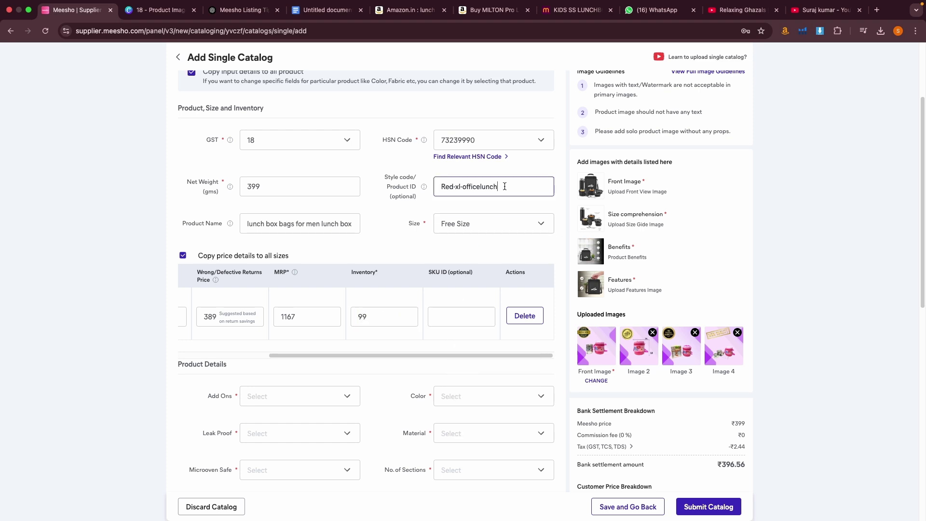
{"action": "triple_click", "coordinate": [505, 187]}
{"action": "left_click", "coordinate": [505, 186]}
{"action": "left_click", "coordinate": [452, 314]}
{"action": "left_click", "coordinate": [451, 313]}
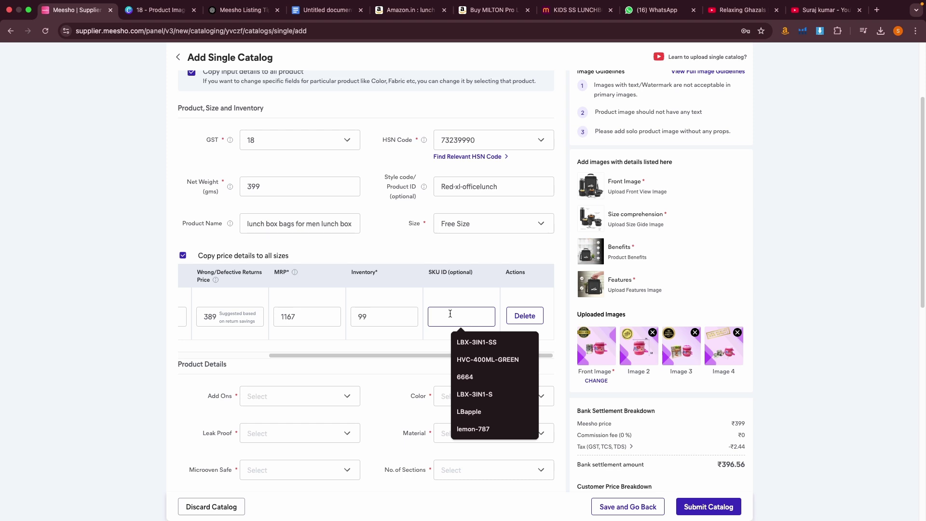
Step: Open the supplier panel's ready-to-ship orders in a new tab, download the second order's label without the manifest, and open the PDF
{"action": "left_click", "coordinate": [877, 10]}
{"action": "left_click", "coordinate": [389, 225]}
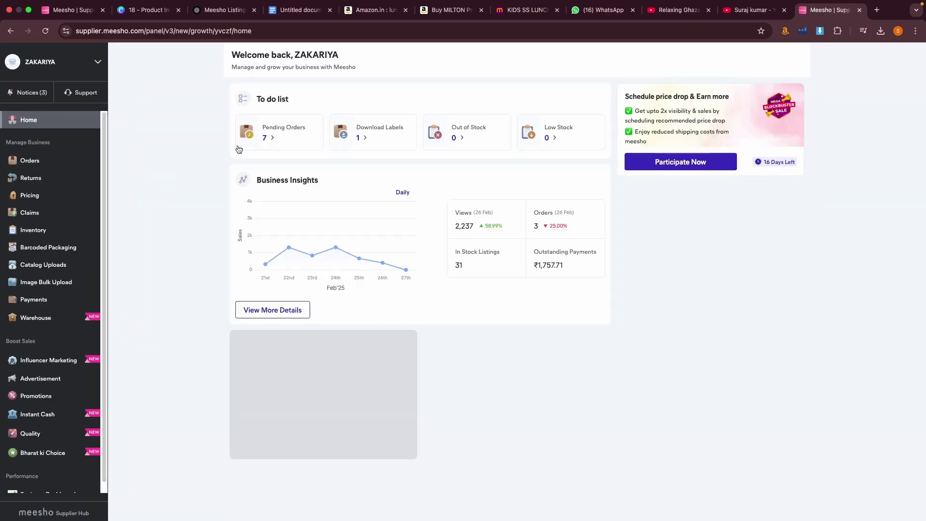
{"action": "left_click", "coordinate": [358, 140]}
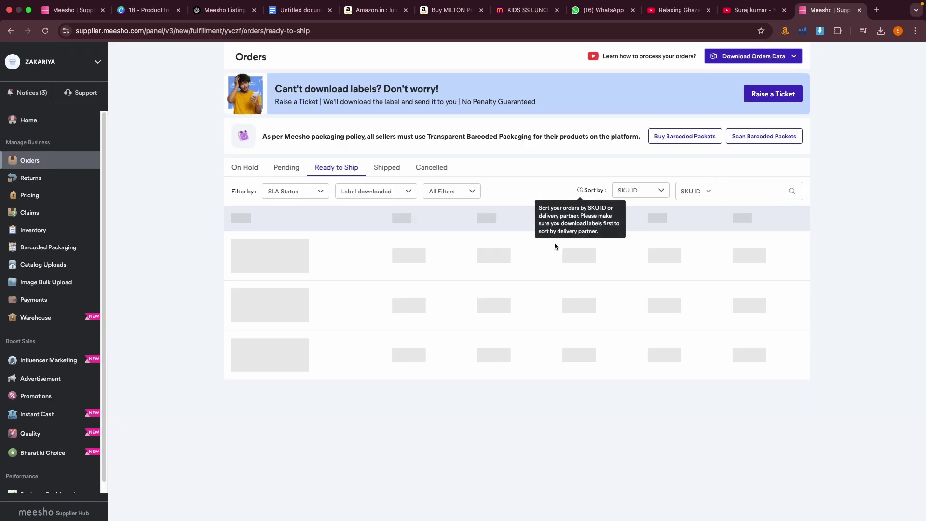
{"action": "left_click", "coordinate": [786, 293]}
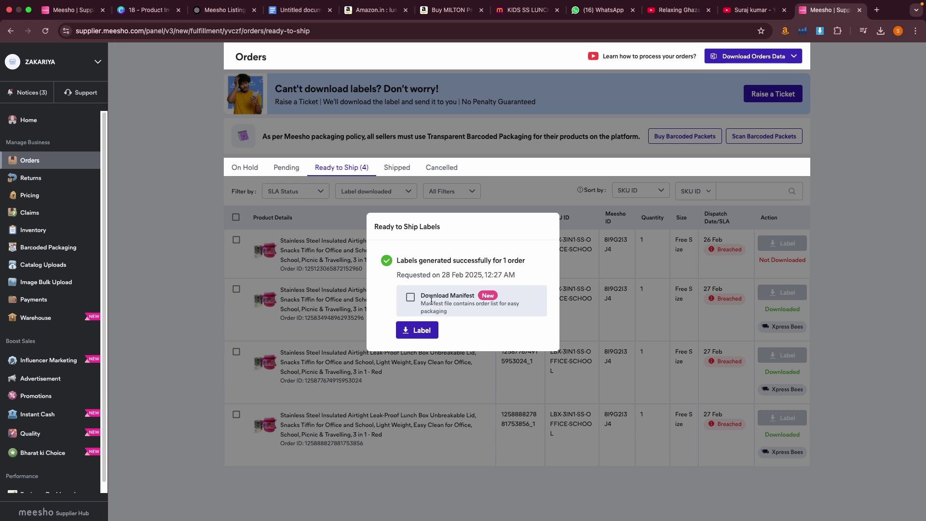
{"action": "left_click", "coordinate": [418, 331]}
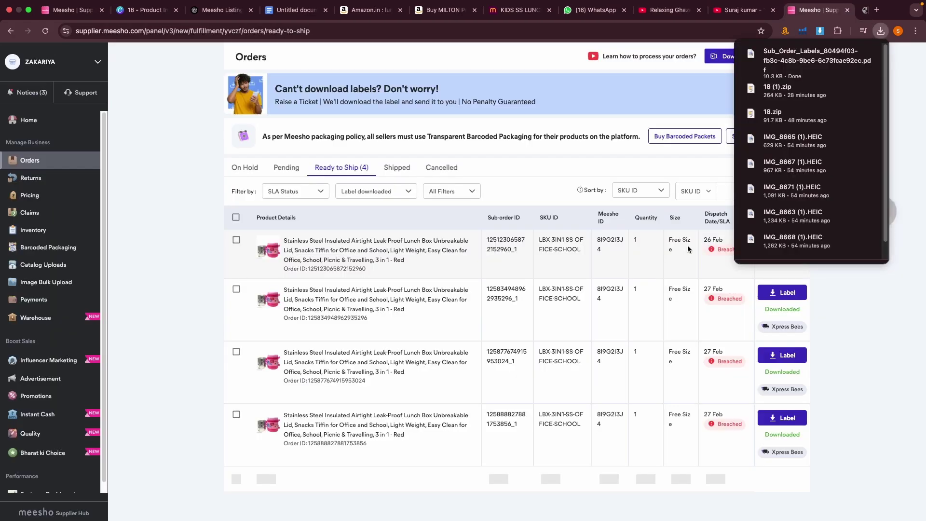
{"action": "left_click", "coordinate": [847, 53]}
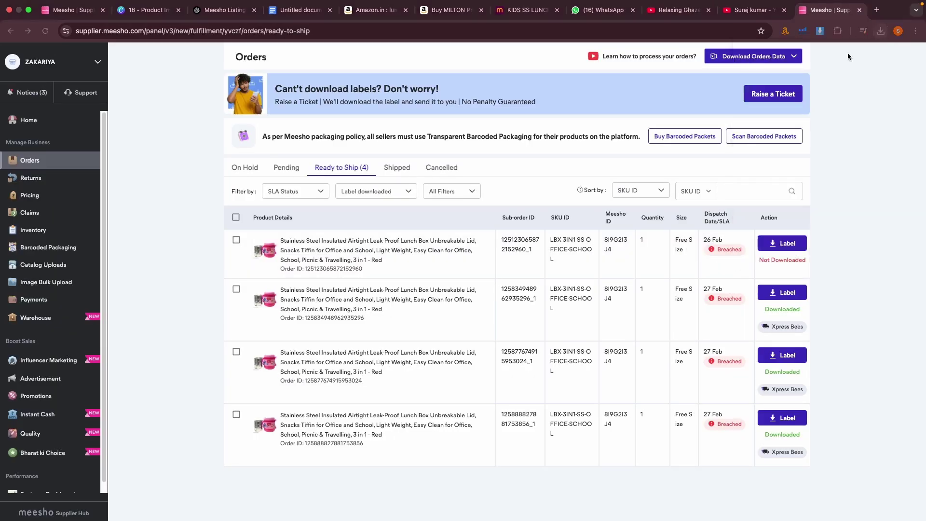
{"action": "double_click", "coordinate": [381, 300]}
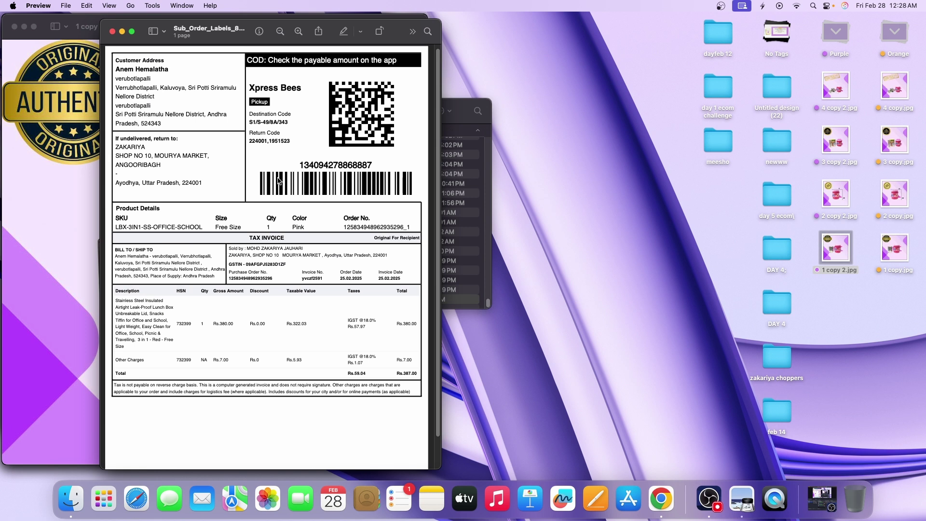
Step: Examine the SKU in the product details of the order label
{"action": "mouse_move", "coordinate": [115, 227]}
{"action": "left_mouse_down"}
{"action": "mouse_move", "coordinate": [210, 227]}
{"action": "mouse_move", "coordinate": [119, 226]}
{"action": "left_mouse_up"}
{"action": "left_click", "coordinate": [193, 226]}
{"action": "left_click", "coordinate": [140, 227]}
{"action": "left_click_drag", "start_coordinate": [119, 227], "coordinate": [166, 223]}
{"action": "left_click", "coordinate": [164, 221]}
Step: Return to the catalog form and set the Free Size SKU ID to LBX-36IN1-SS, based on the saved LBX-3IN1-SS entry
{"action": "left_click", "coordinate": [662, 499]}
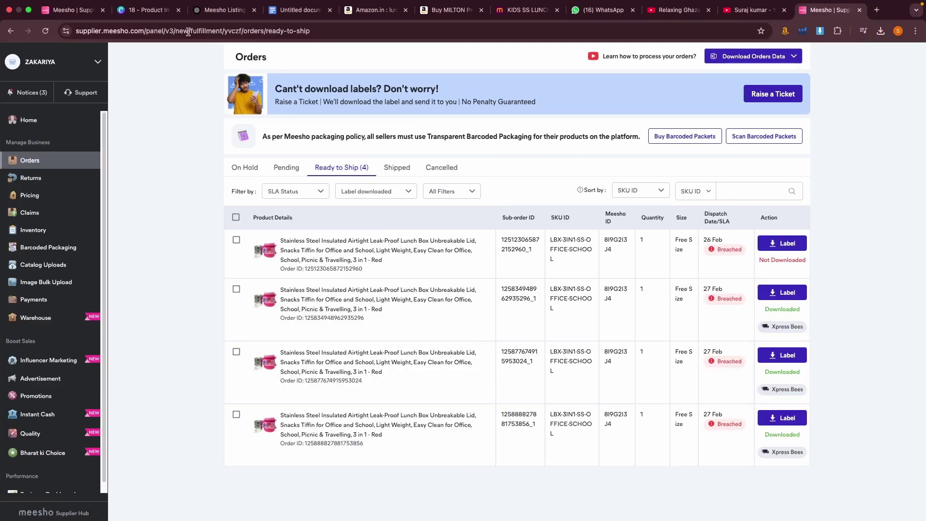
{"action": "left_click", "coordinate": [68, 10]}
{"action": "left_click", "coordinate": [451, 317]}
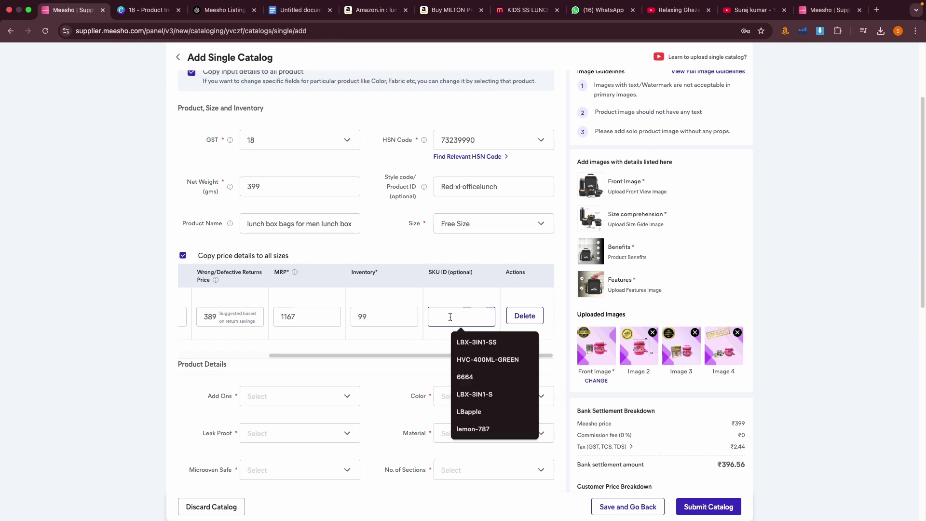
{"action": "key", "text": "Down"}
{"action": "key", "text": "Return"}
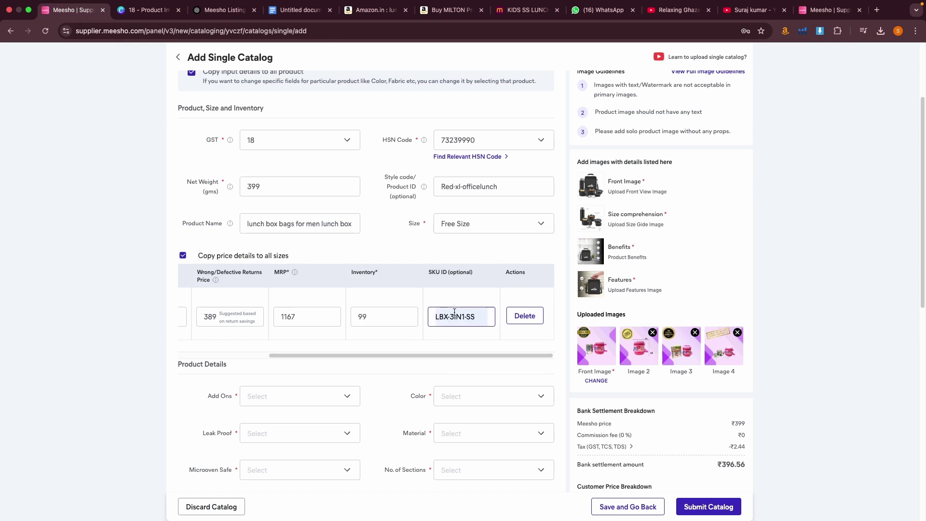
{"action": "type", "text": "6"}
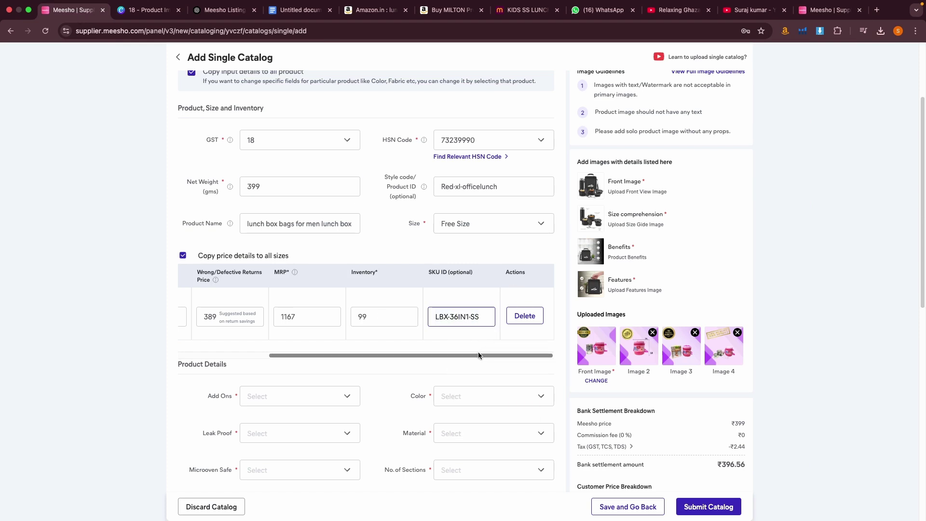
Step: Set Add Ons to No Add Ons in the catalog's product details
{"action": "scroll", "coordinate": [513, 346], "scroll_direction": "down", "scroll_amount": 2}
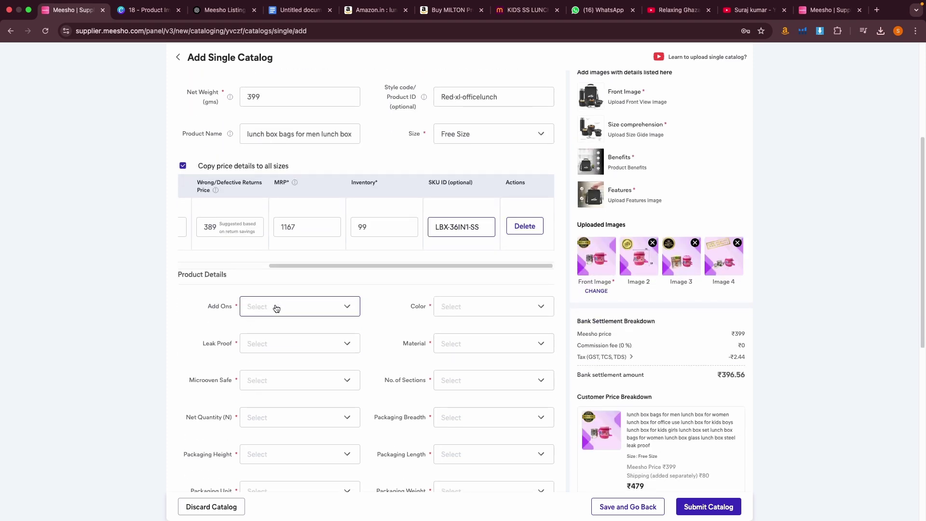
{"action": "left_click_drag", "start_coordinate": [198, 269], "coordinate": [238, 275]}
{"action": "left_click", "coordinate": [242, 279]}
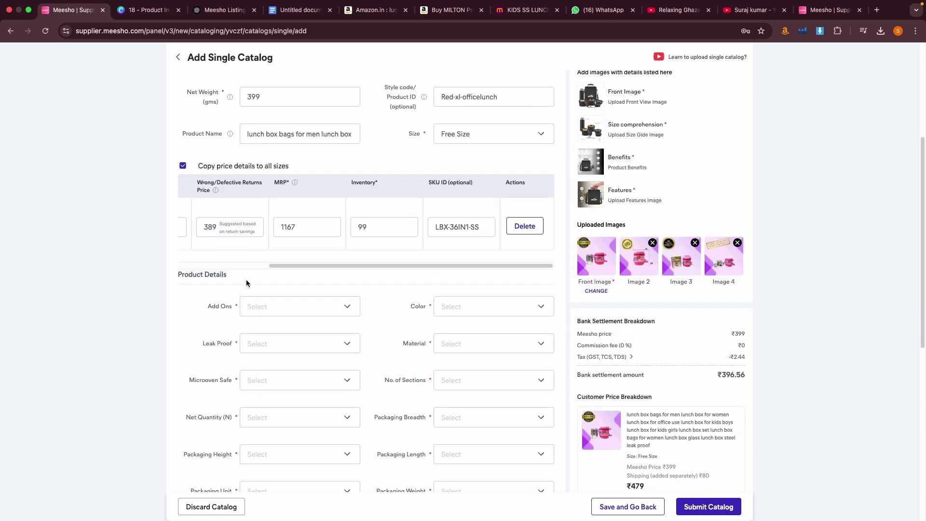
{"action": "left_click_drag", "start_coordinate": [222, 308], "coordinate": [250, 308]}
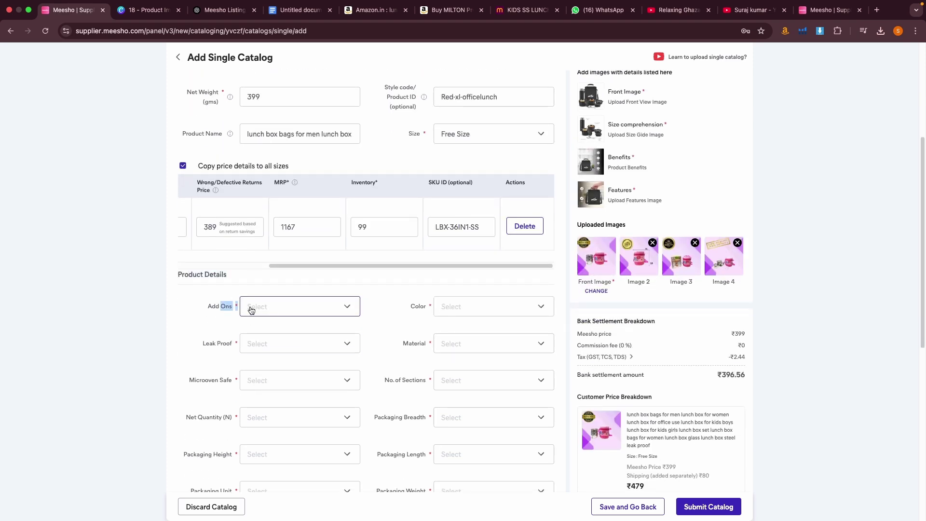
{"action": "left_click", "coordinate": [296, 312]}
{"action": "left_click", "coordinate": [316, 294]}
{"action": "scroll", "coordinate": [320, 293], "scroll_direction": "up", "scroll_amount": 4}
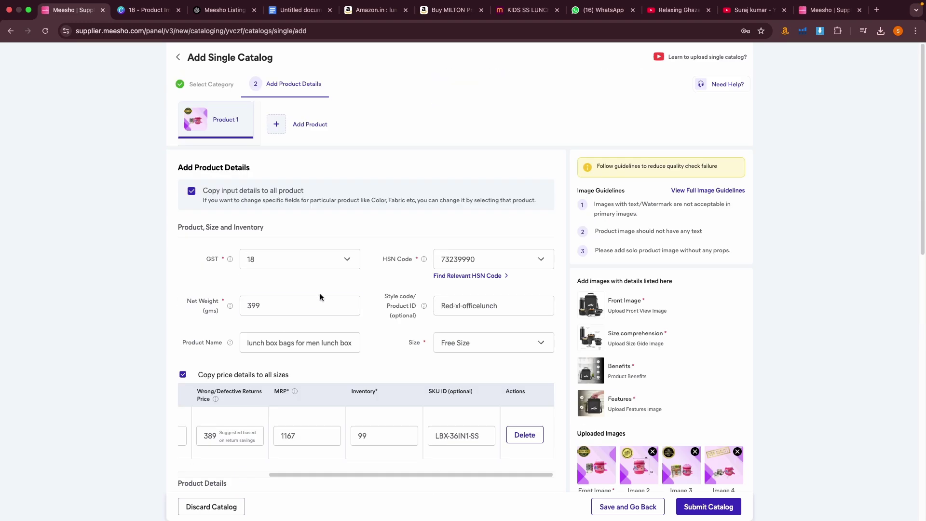
{"action": "scroll", "coordinate": [325, 297], "scroll_direction": "down", "scroll_amount": 10}
{"action": "scroll", "coordinate": [326, 296], "scroll_direction": "up", "scroll_amount": 7}
{"action": "scroll", "coordinate": [248, 320], "scroll_direction": "down", "scroll_amount": 2}
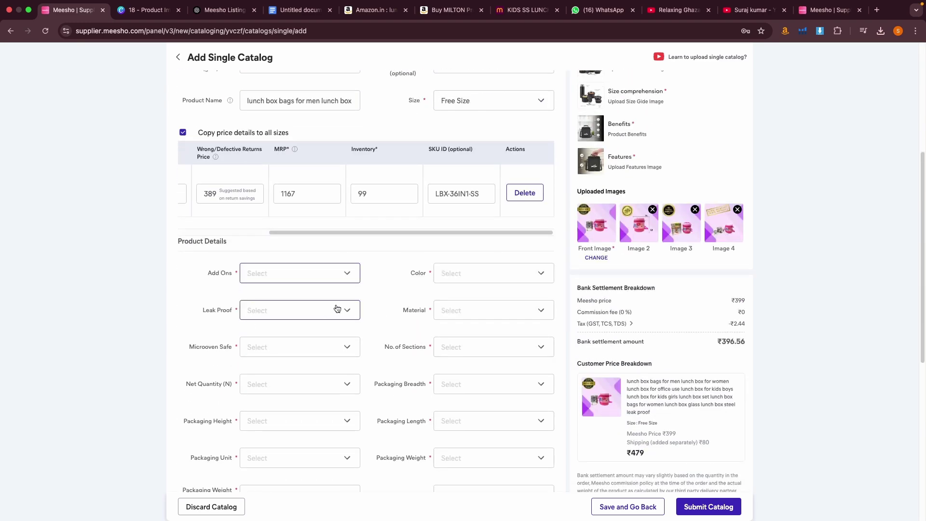
{"action": "left_click", "coordinate": [282, 278]}
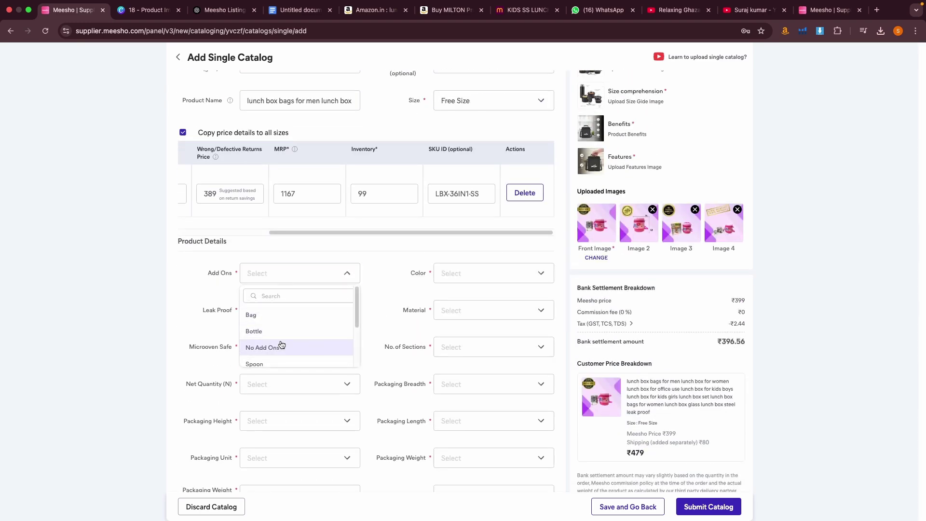
{"action": "left_click", "coordinate": [285, 345]}
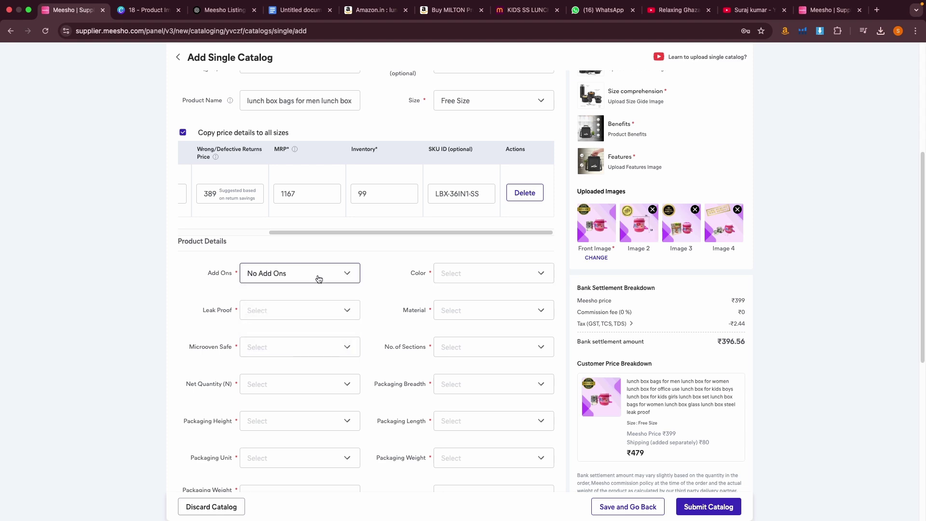
{"action": "left_click", "coordinate": [316, 275]}
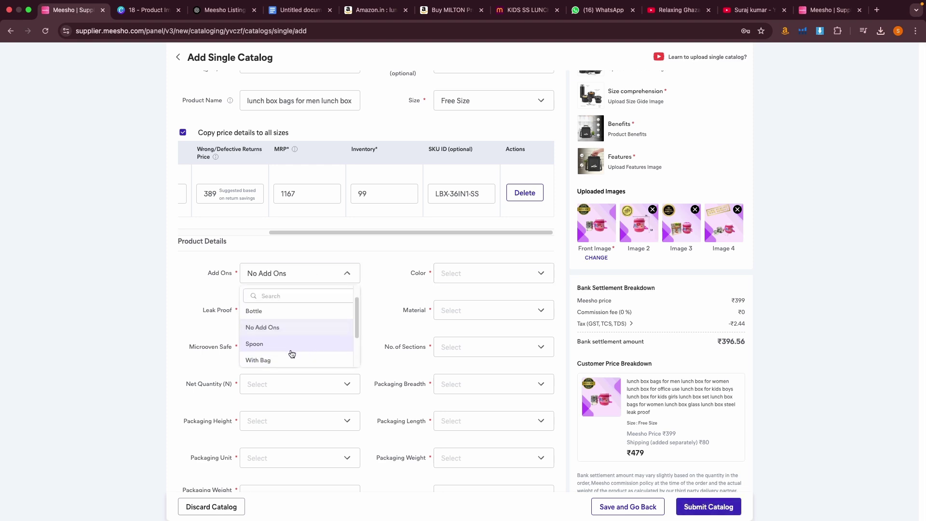
{"action": "scroll", "coordinate": [299, 349], "scroll_direction": "up", "scroll_amount": 1}
{"action": "left_click", "coordinate": [402, 323]}
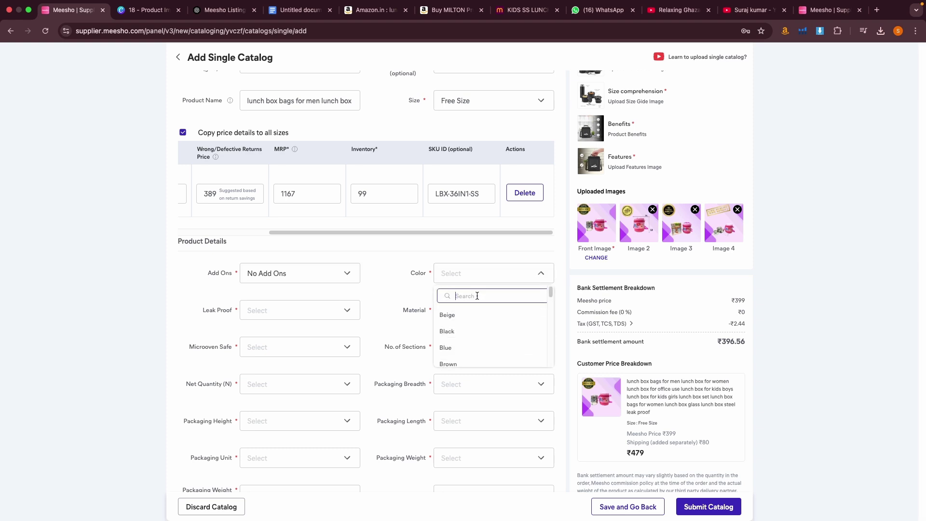
Step: Set the Color to Pink and the Material to Stainless Steel in the product details
{"action": "type", "text": "pin"}
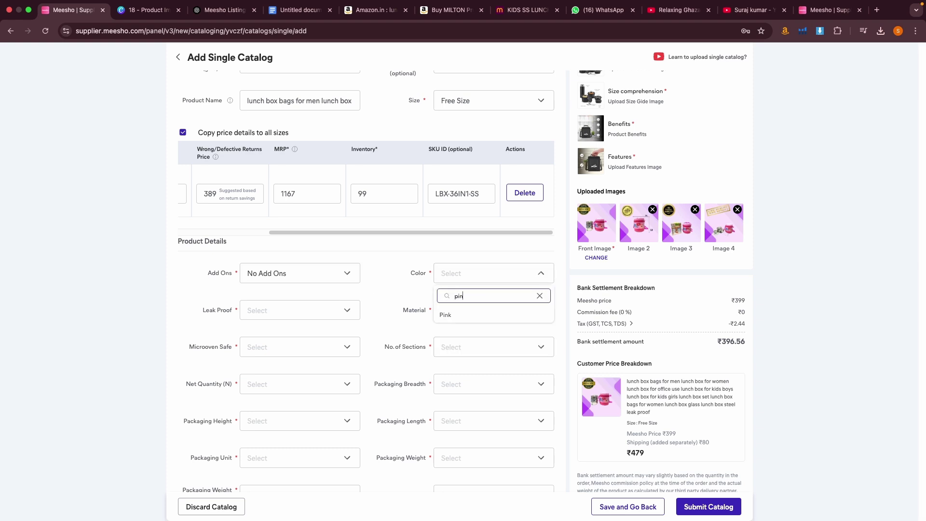
{"action": "left_click", "coordinate": [488, 332]}
{"action": "left_click", "coordinate": [510, 273]}
{"action": "type", "text": "pi"}
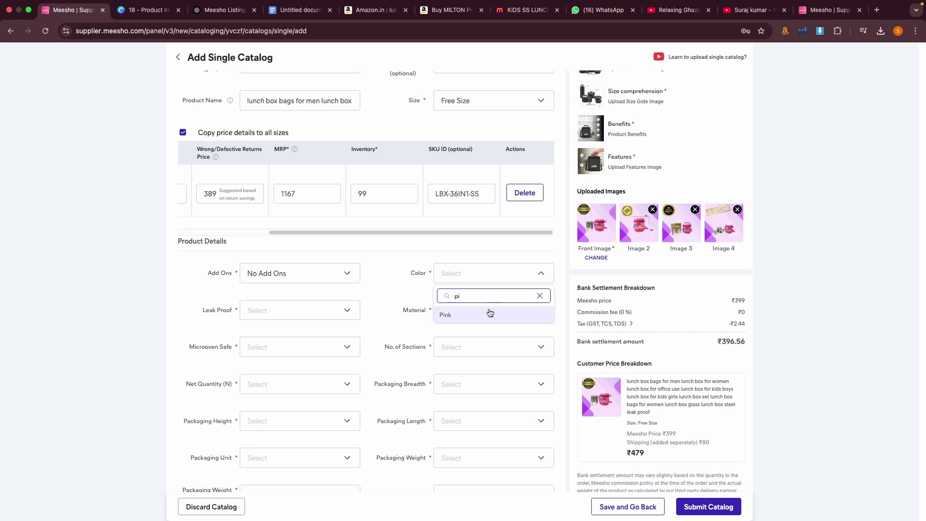
{"action": "left_click", "coordinate": [490, 313]}
{"action": "left_click", "coordinate": [492, 309]}
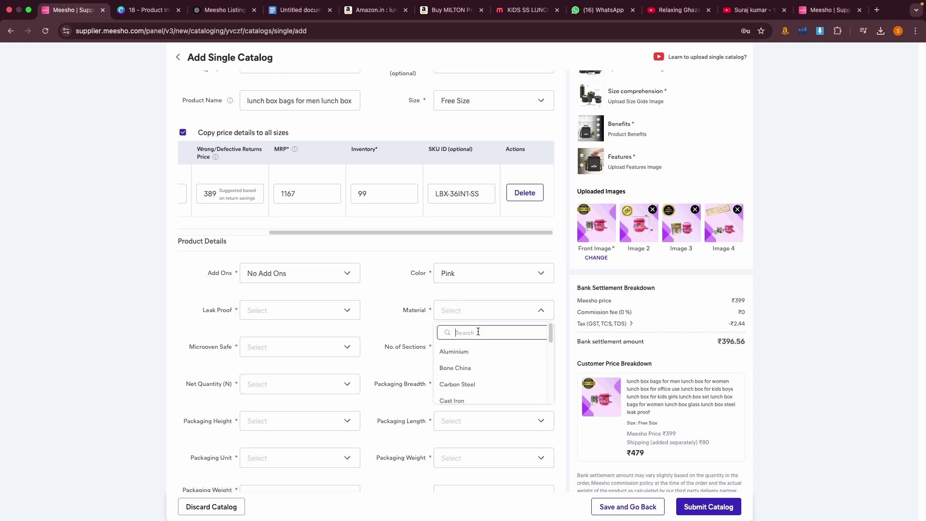
{"action": "type", "text": "sta"}
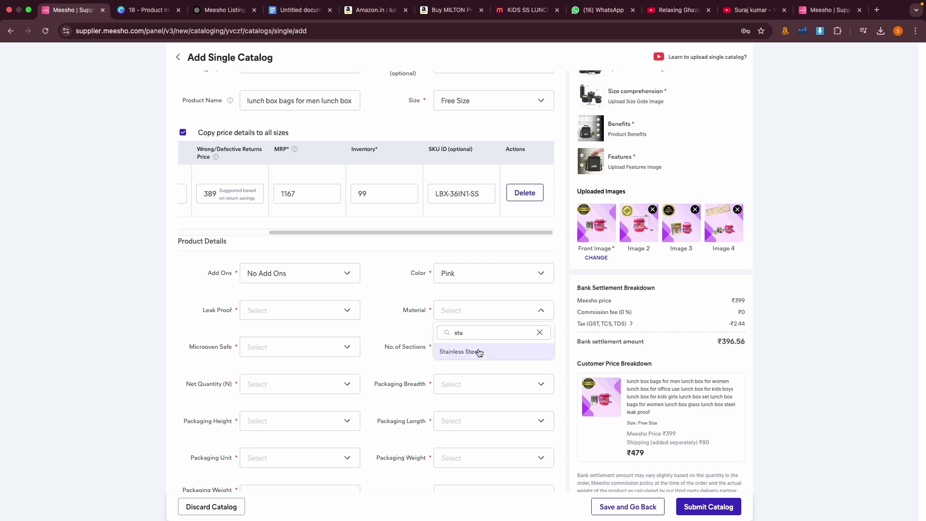
{"action": "left_click", "coordinate": [470, 352]}
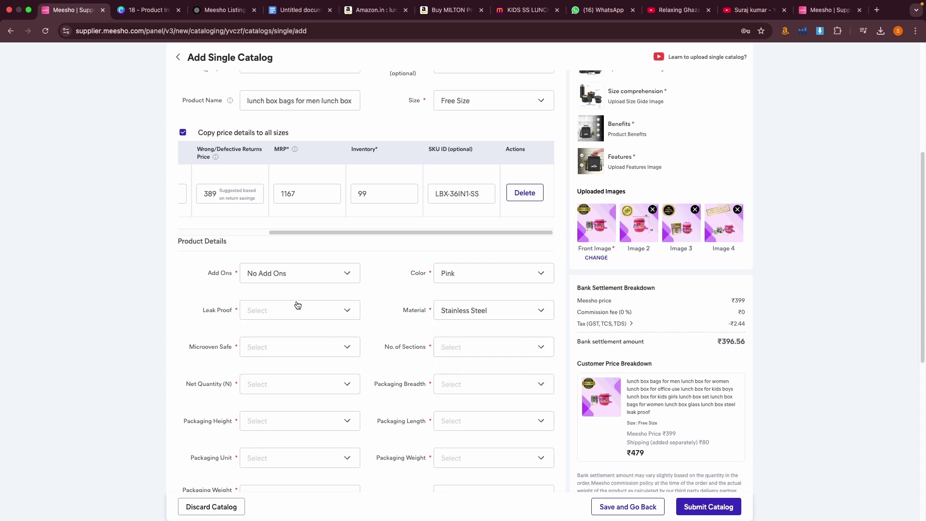
Step: Set Leak Proof to Yes, Microoven Safe to No, No. of Sections to 3, Packaging Breadth to 16 and Net Quantity to Pack Of 1
{"action": "left_click", "coordinate": [296, 309]}
{"action": "left_click", "coordinate": [270, 366]}
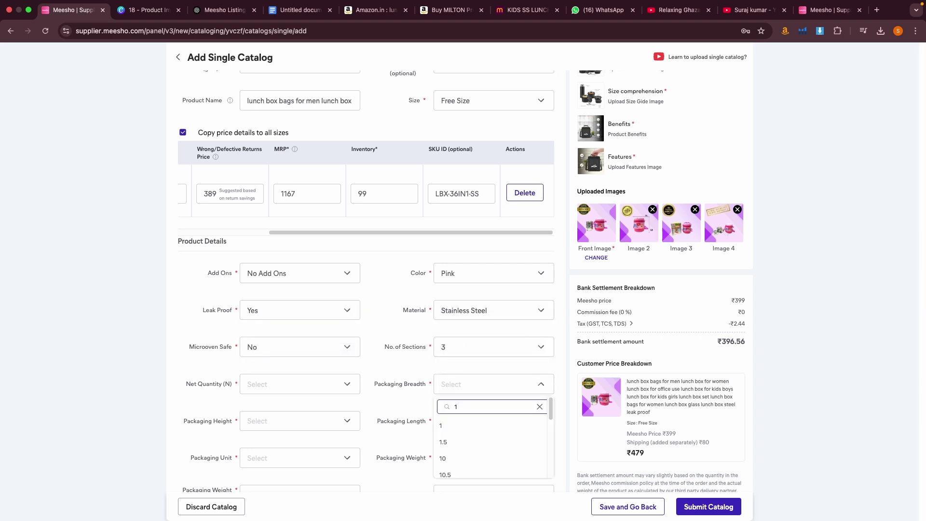
{"action": "type", "text": "6"}
{"action": "left_click", "coordinate": [480, 425]}
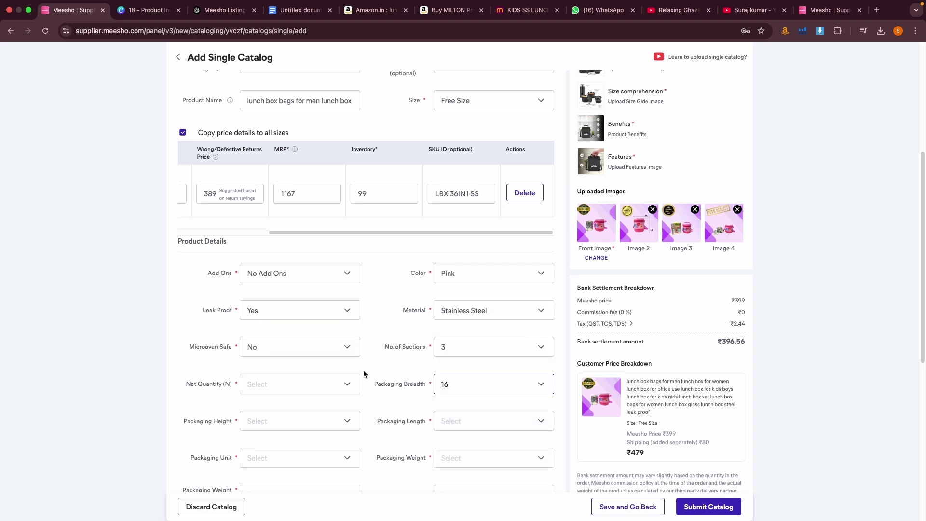
{"action": "left_click", "coordinate": [311, 380]}
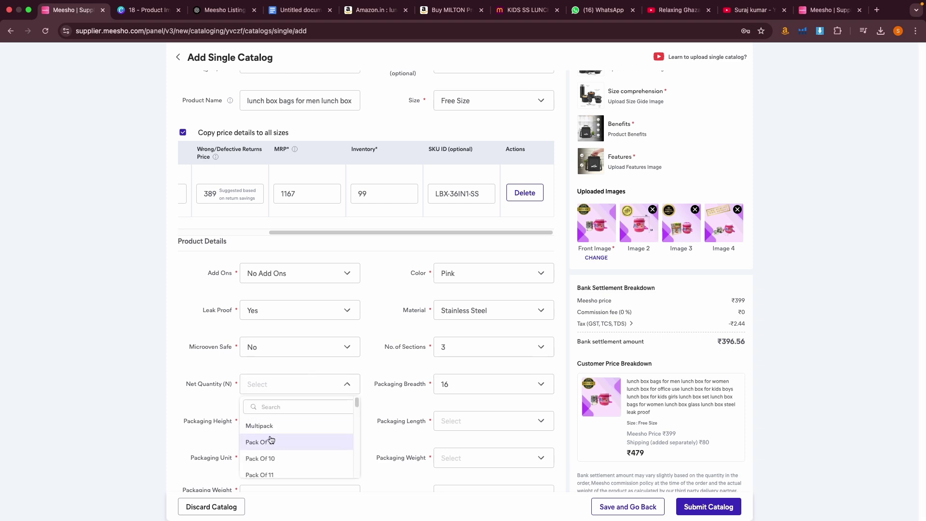
{"action": "left_click", "coordinate": [264, 442]}
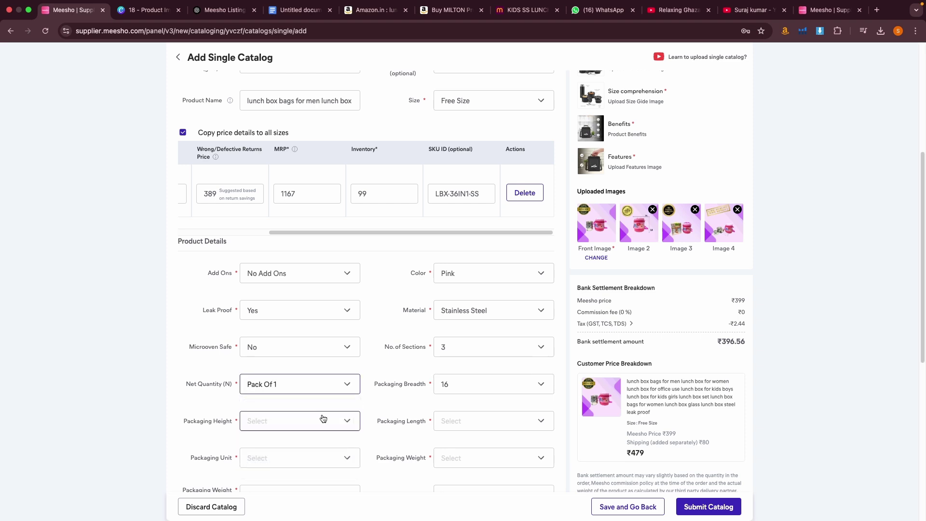
Step: Set the Packaging Height to 16 and the Packaging Length to 18
{"action": "left_click", "coordinate": [294, 424]}
{"action": "left_click", "coordinate": [289, 443]}
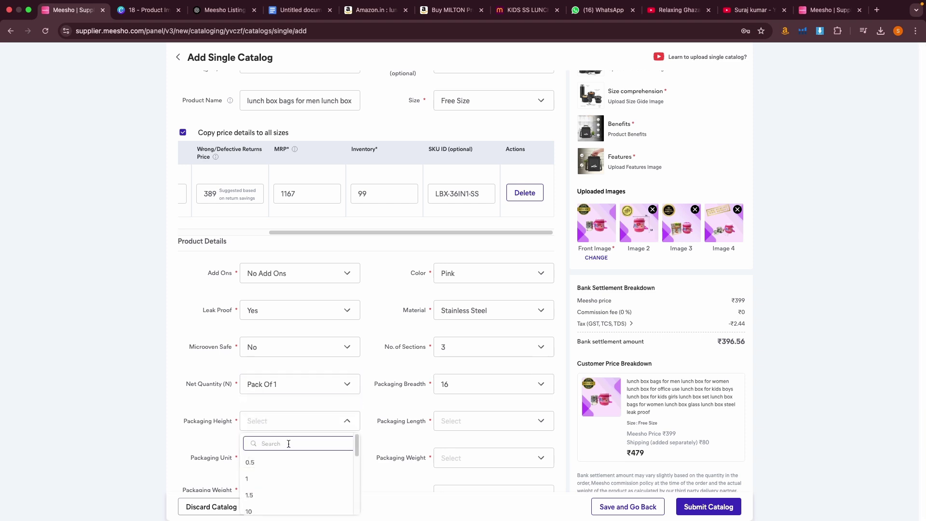
{"action": "type", "text": "16"}
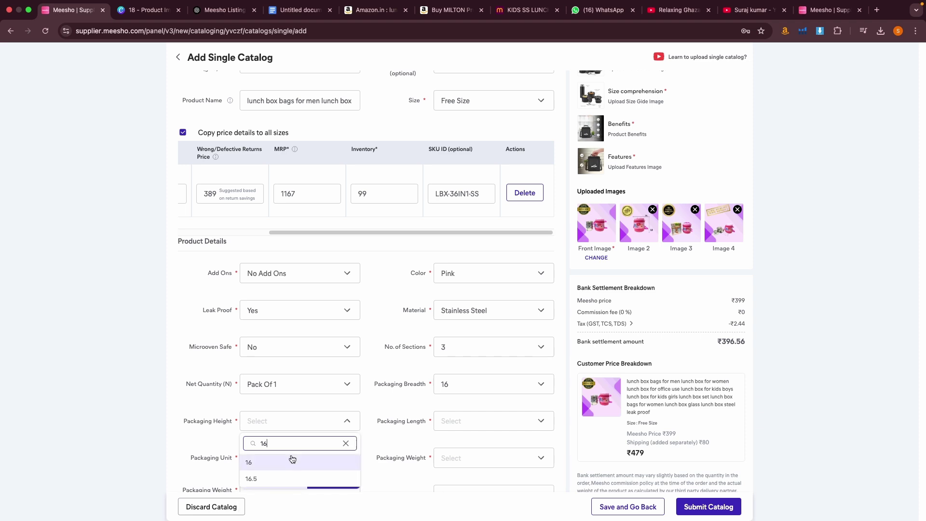
{"action": "left_click", "coordinate": [293, 462]}
{"action": "left_click", "coordinate": [463, 424]}
{"action": "left_click", "coordinate": [468, 443]}
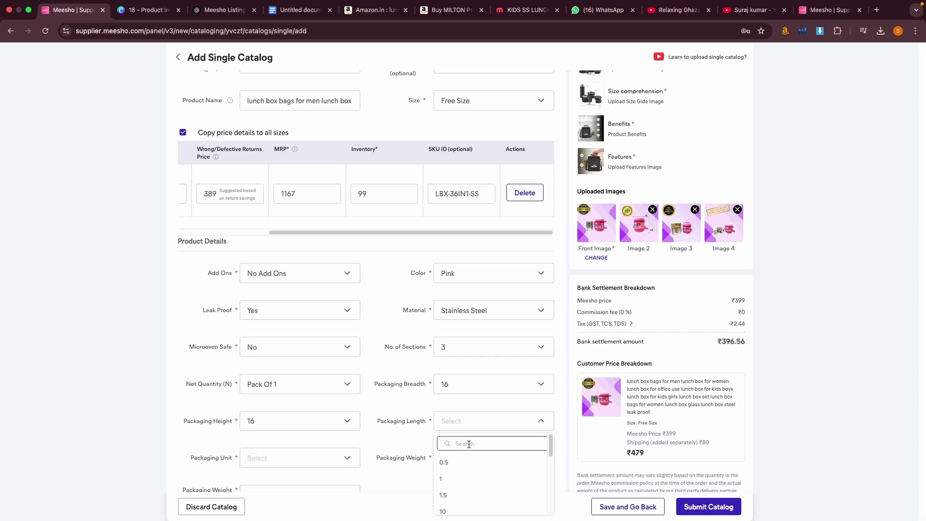
{"action": "type", "text": "18"}
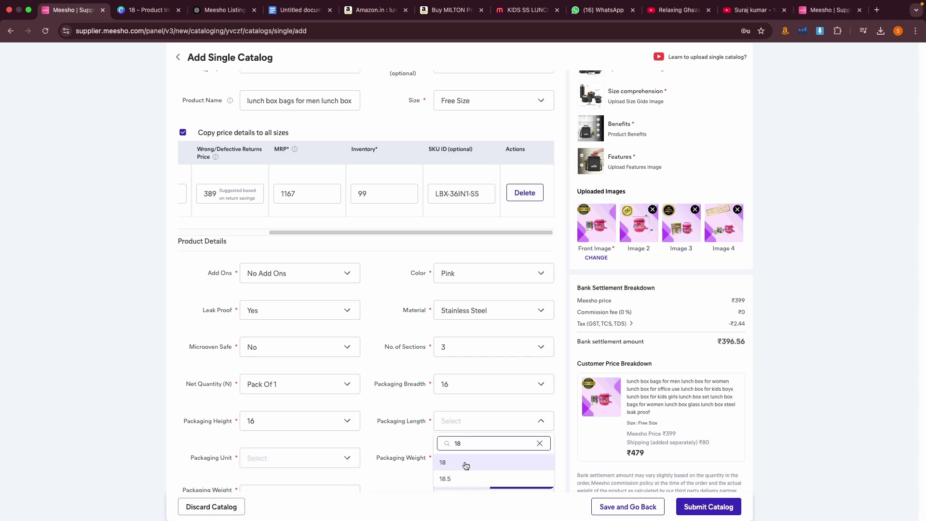
{"action": "left_click", "coordinate": [466, 463]}
Step: Set the Packaging Unit to Cm, leaving the Packaging Weight unselected
{"action": "left_click", "coordinate": [483, 450]}
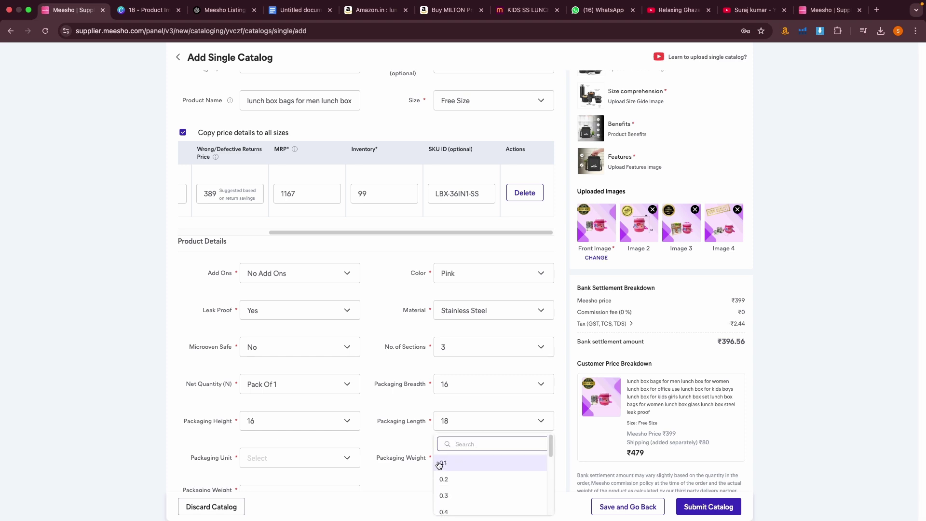
{"action": "key", "text": "Escape"}
{"action": "left_click", "coordinate": [311, 463]}
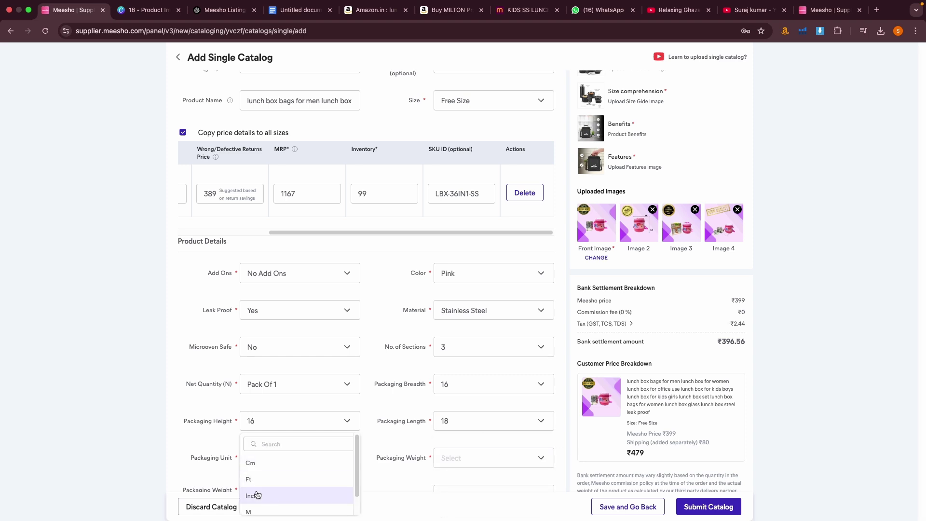
{"action": "left_click", "coordinate": [263, 465]}
Step: Search the Packaging Weight options for 400 and 500
{"action": "scroll", "coordinate": [453, 463], "scroll_direction": "down", "scroll_amount": 1}
{"action": "left_click", "coordinate": [476, 438]}
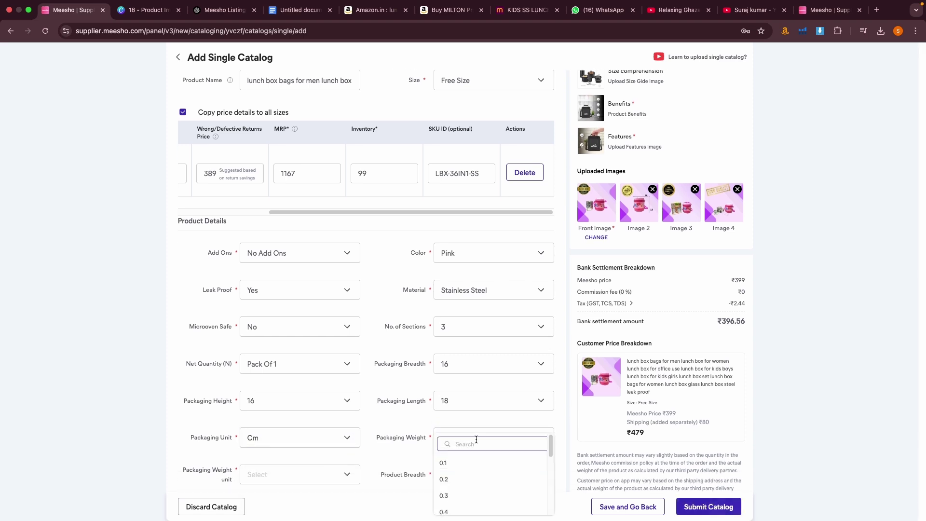
{"action": "type", "text": "400"}
{"action": "key", "text": "BackSpace"}
{"action": "key", "text": "BackSpace"}
{"action": "key", "text": "BackSpace"}
{"action": "type", "text": "500"}
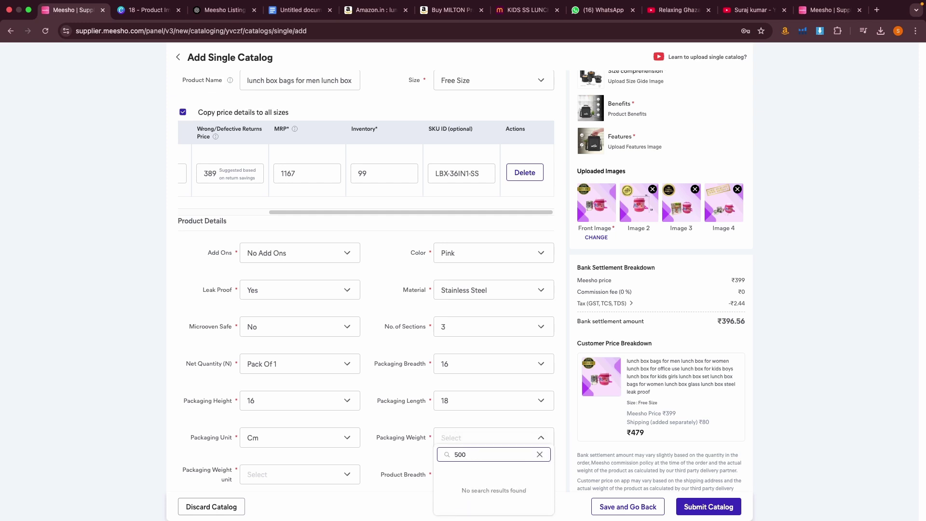
{"action": "key", "text": "BackSpace"}
{"action": "key", "text": "BackSpace"}
{"action": "key", "text": "BackSpace"}
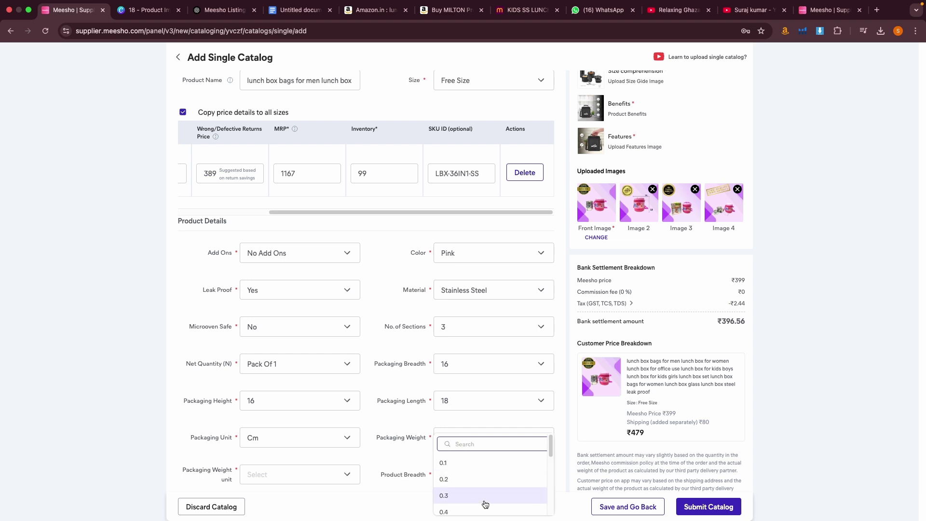
{"action": "left_click", "coordinate": [513, 420]}
{"action": "scroll", "coordinate": [502, 436], "scroll_direction": "down", "scroll_amount": 1}
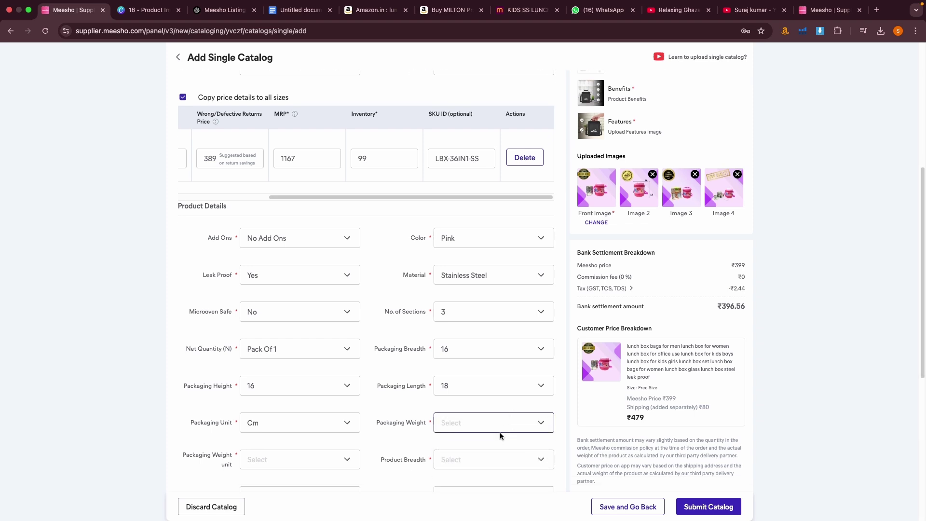
{"action": "left_click", "coordinate": [505, 423]}
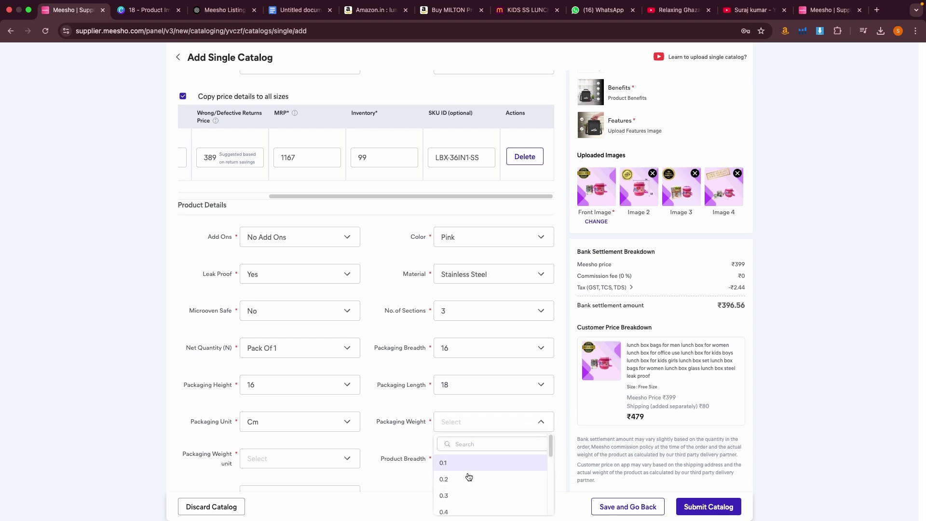
Step: Switch to the ChatGPT conversation and ask for 400 g in kg
{"action": "left_click", "coordinate": [225, 10]}
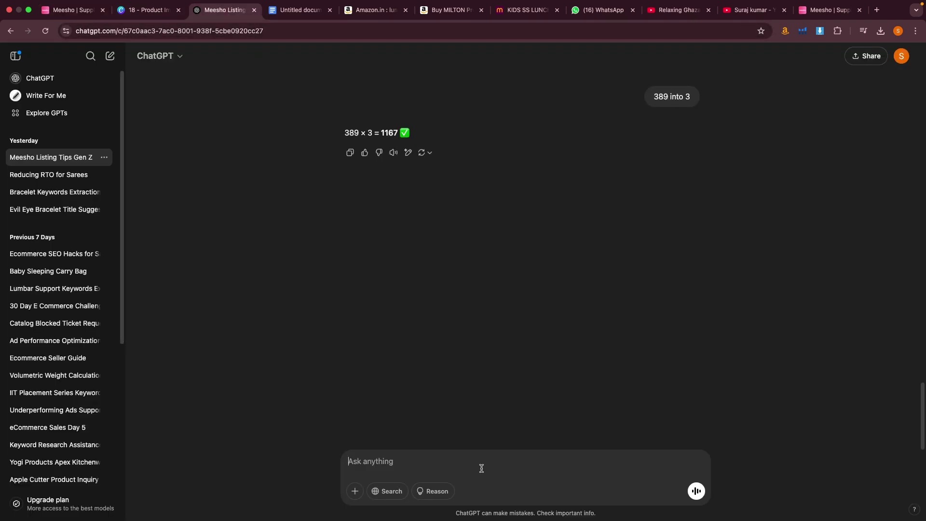
{"action": "type", "text": "4"}
{"action": "key", "text": "BackSpace"}
{"action": "type", "text": "400 g in kg"}
{"action": "key", "text": "Return"}
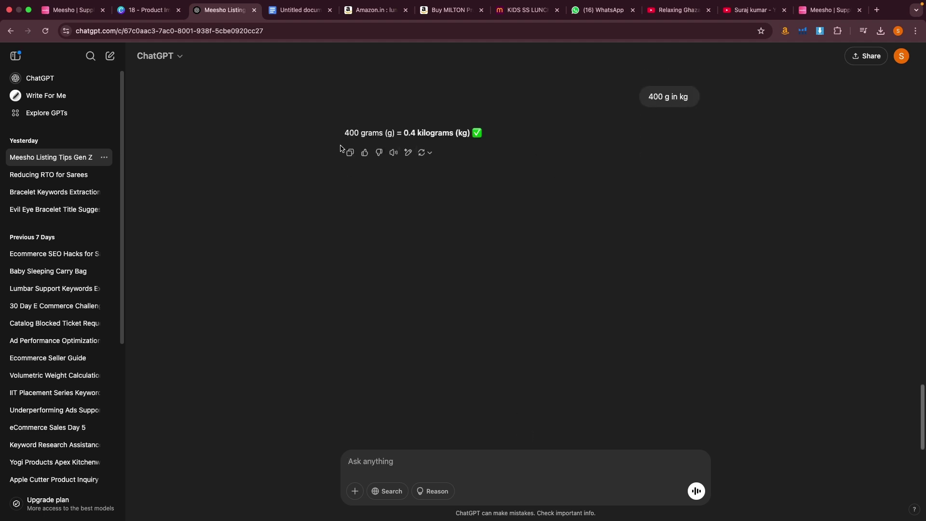
{"action": "mouse_move", "coordinate": [398, 136]}
{"action": "left_mouse_down"}
{"action": "mouse_move", "coordinate": [430, 135]}
{"action": "mouse_move", "coordinate": [415, 134]}
{"action": "left_mouse_up"}
{"action": "left_click", "coordinate": [443, 135]}
Step: Return to the catalog form and set the Packaging Weight to 0.4 with Kg as its unit
{"action": "left_click", "coordinate": [85, 14]}
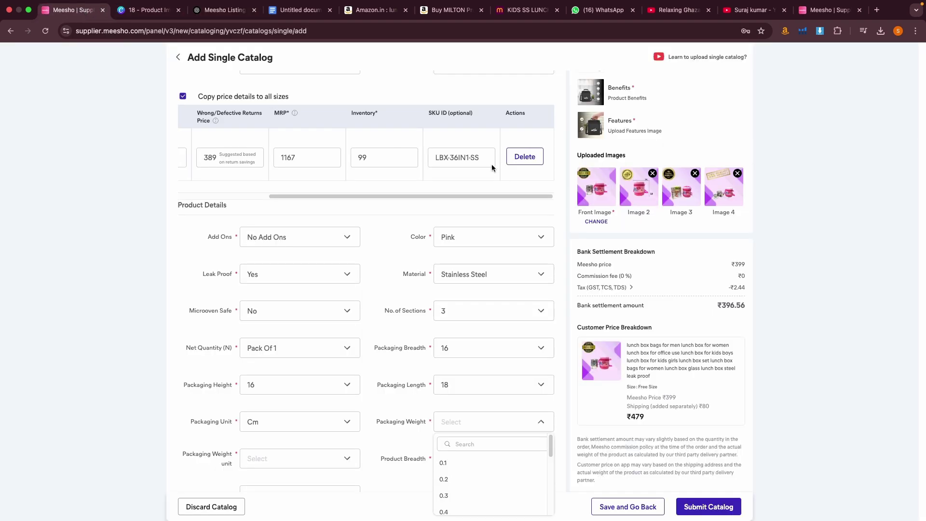
{"action": "left_click", "coordinate": [480, 442]}
{"action": "type", "text": "0.4"}
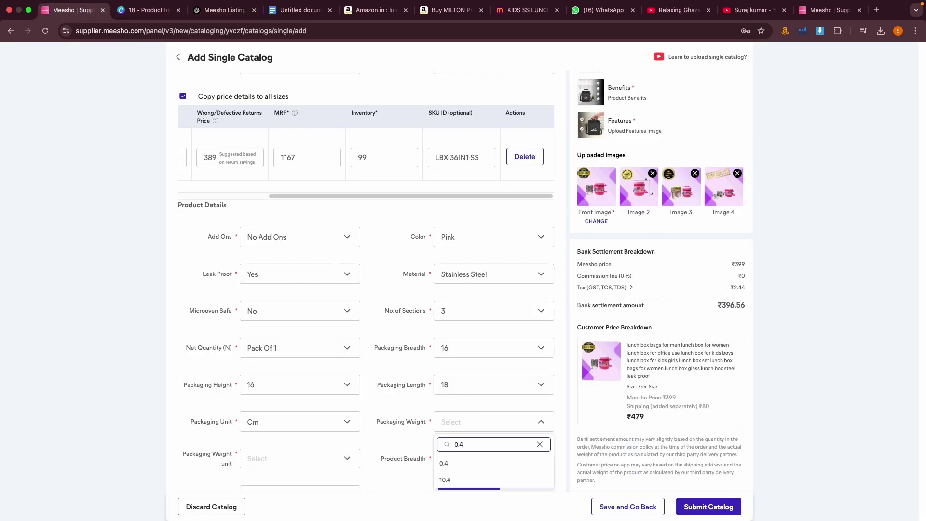
{"action": "left_click", "coordinate": [486, 463]}
{"action": "scroll", "coordinate": [506, 416], "scroll_direction": "down", "scroll_amount": 3}
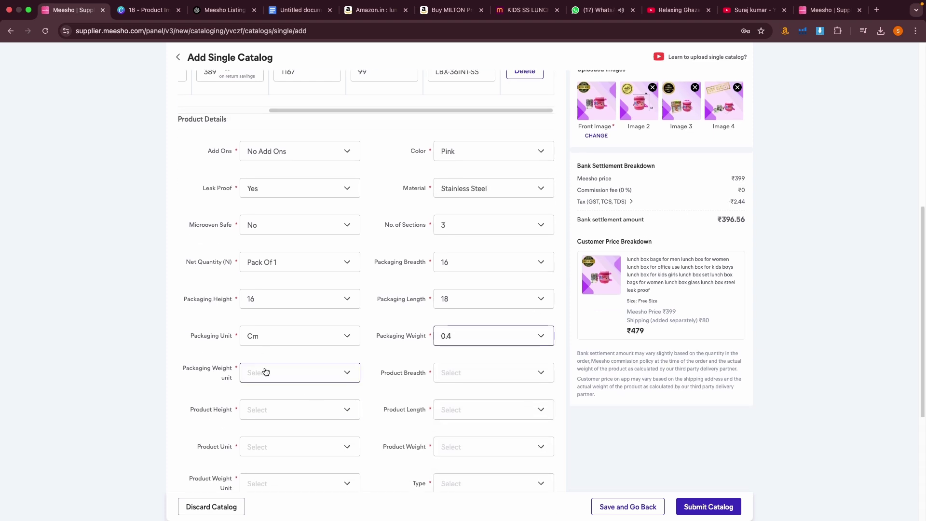
{"action": "left_click", "coordinate": [265, 372]}
{"action": "left_click", "coordinate": [276, 431]}
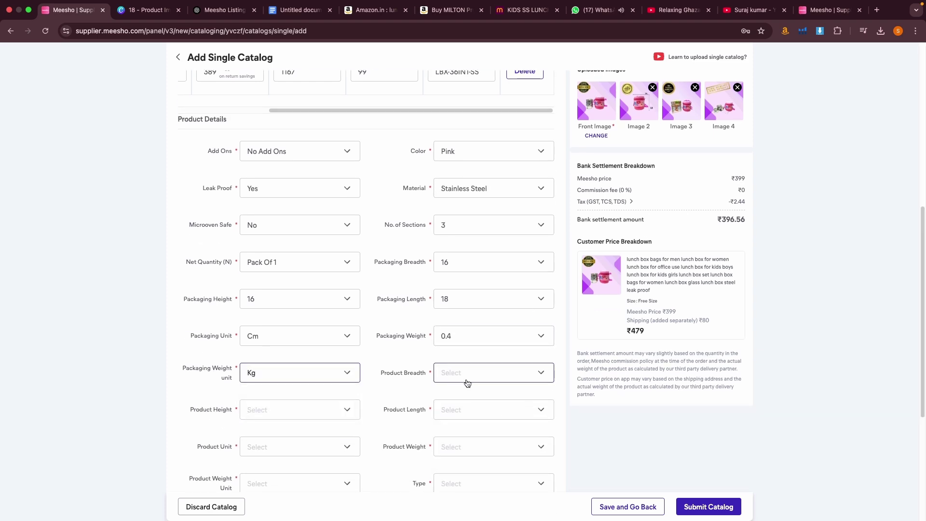
Step: Set the Product Breadth to 16.5 and the Product Length to 18
{"action": "left_click", "coordinate": [463, 372]}
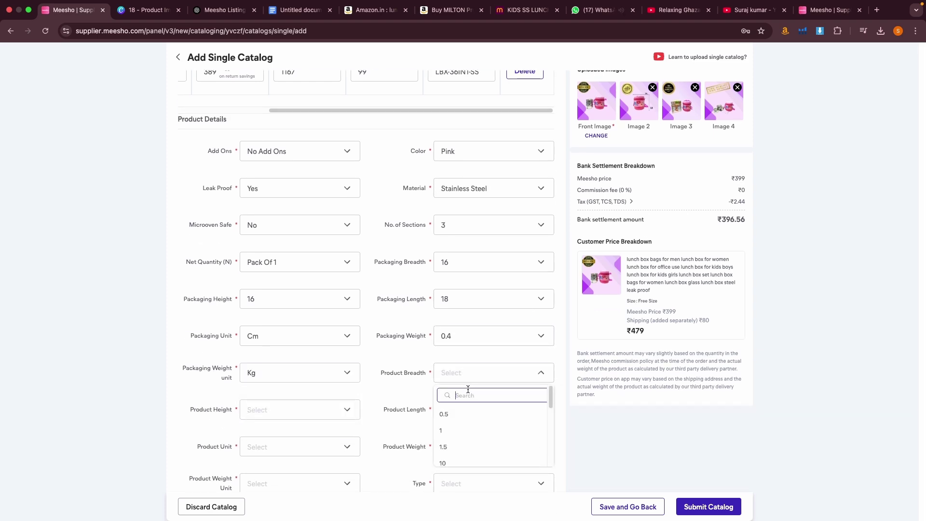
{"action": "type", "text": "16"}
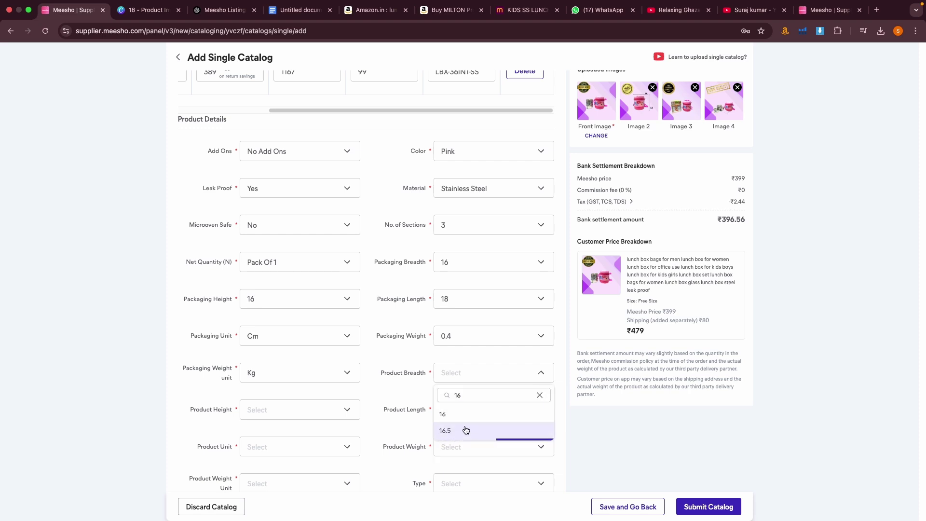
{"action": "left_click", "coordinate": [467, 430]}
{"action": "left_click", "coordinate": [482, 407]}
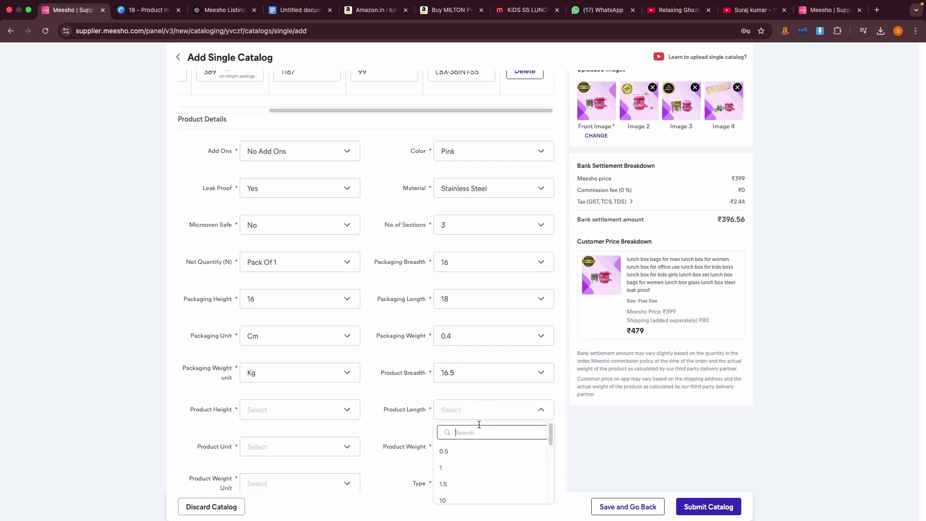
{"action": "type", "text": "18"}
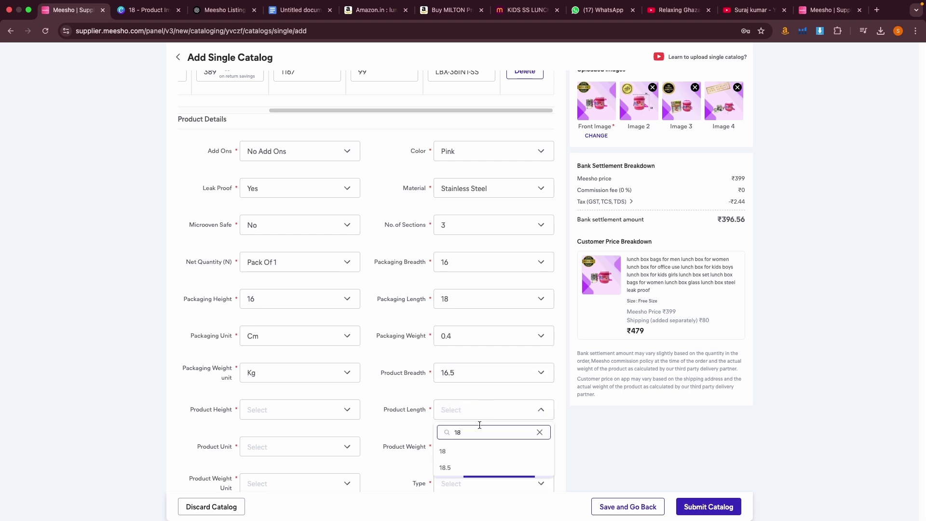
{"action": "left_click", "coordinate": [475, 452]}
Step: Set the Product Height to 16 in the product details
{"action": "left_click", "coordinate": [343, 411]}
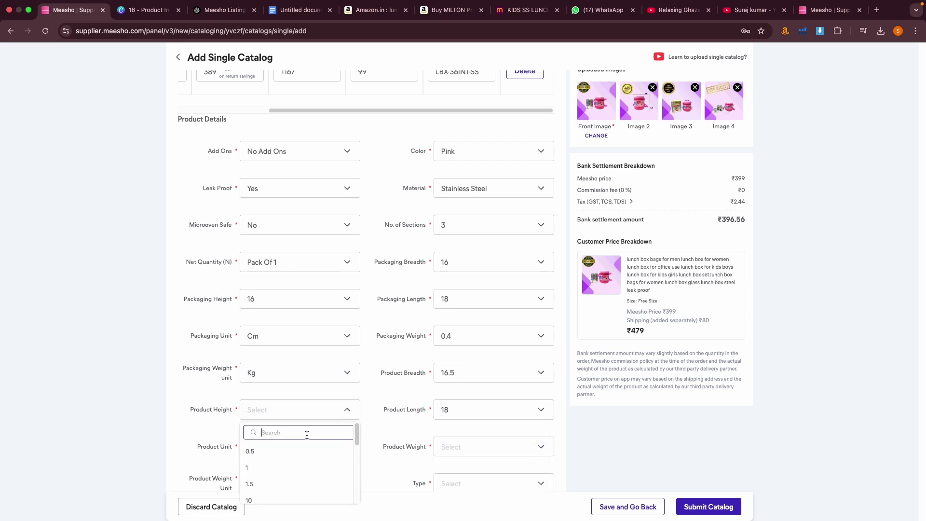
{"action": "type", "text": "16"}
{"action": "left_click", "coordinate": [306, 450]}
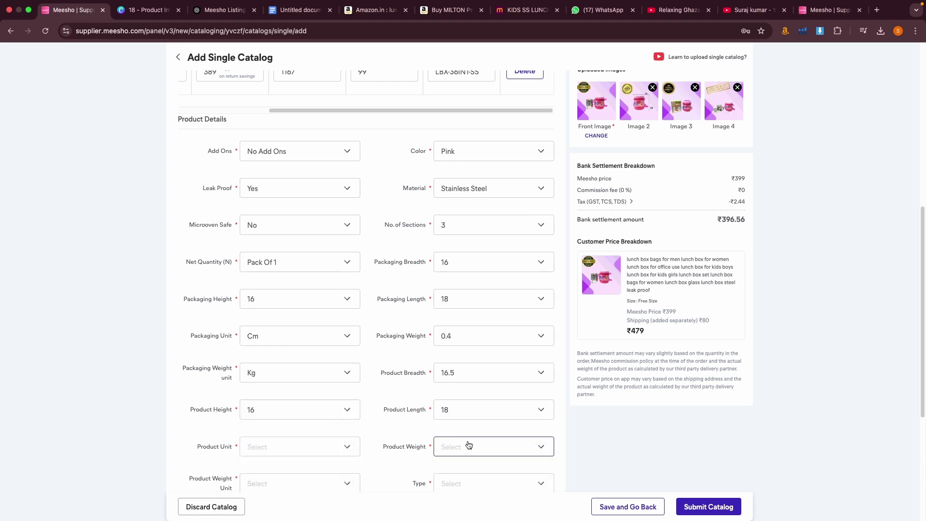
Step: Set the Product Weight to 0.4 and the Product Unit to Cm in the product details
{"action": "left_click", "coordinate": [467, 445]}
{"action": "left_click", "coordinate": [489, 440]}
{"action": "type", "text": "0"}
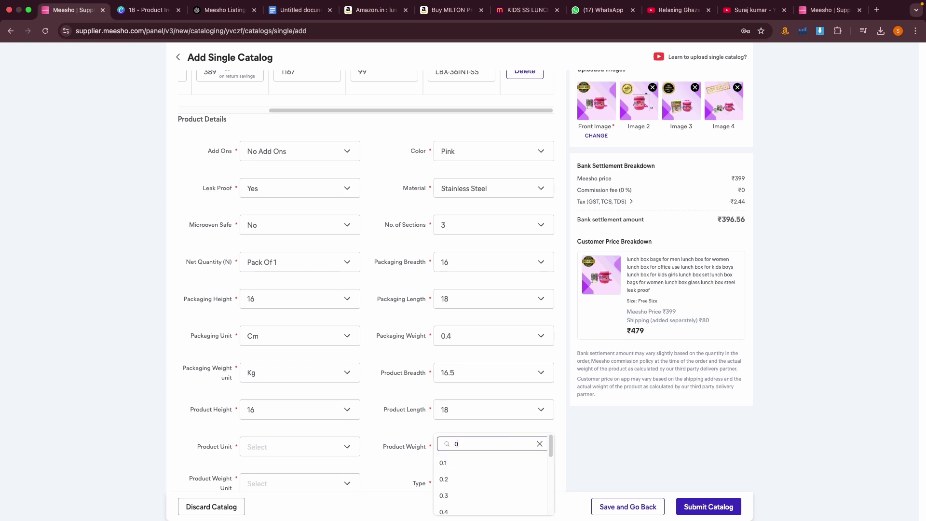
{"action": "type", "text": ".4"}
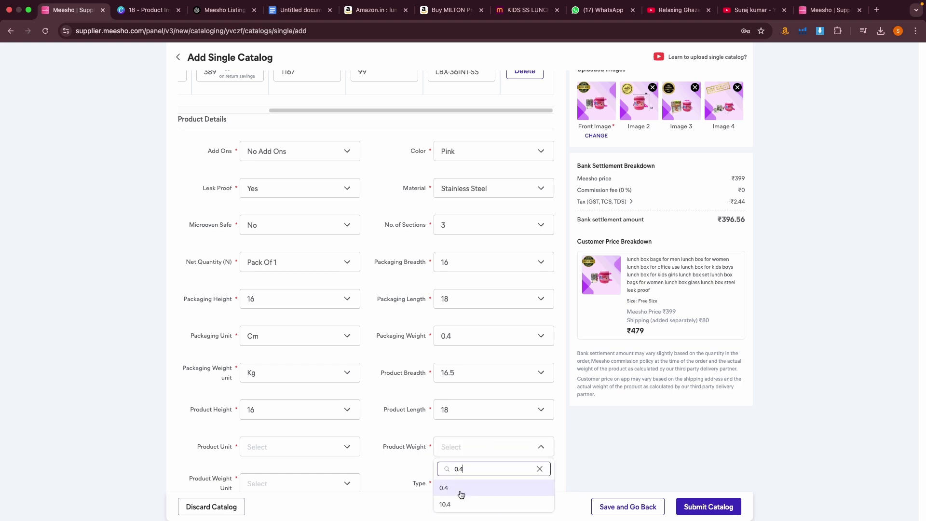
{"action": "left_click", "coordinate": [458, 490]}
{"action": "left_click", "coordinate": [304, 447]}
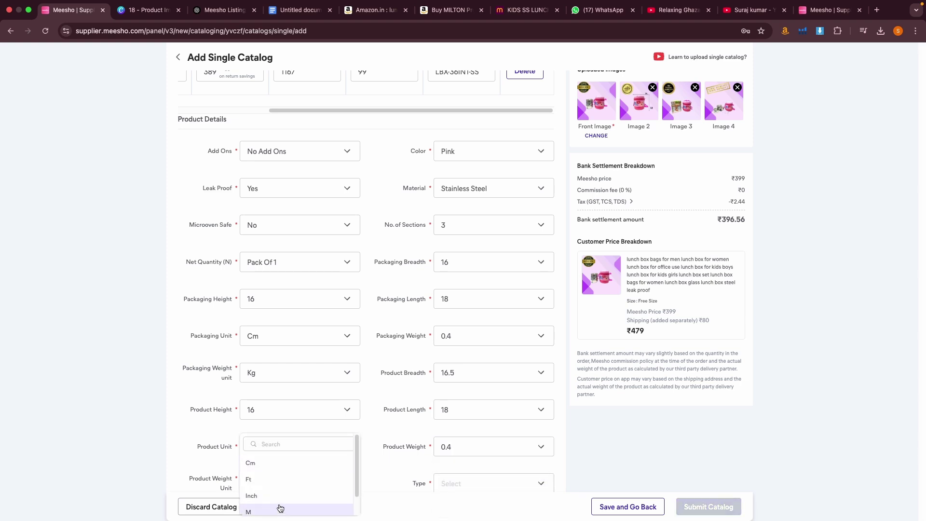
{"action": "left_click", "coordinate": [296, 473]}
{"action": "scroll", "coordinate": [290, 430], "scroll_direction": "down", "scroll_amount": 3}
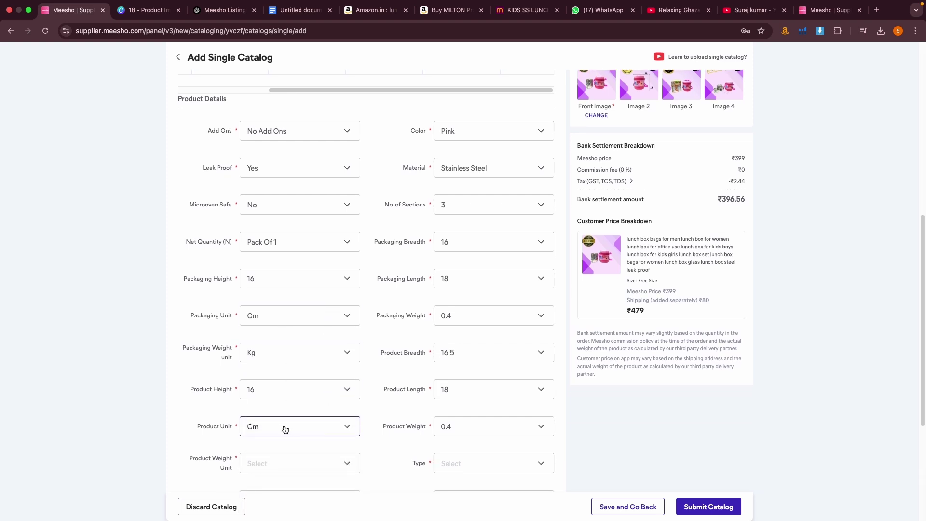
Step: Set the Product Weight Unit to Kg and the lunch box Type to Insulator
{"action": "left_click", "coordinate": [318, 368]}
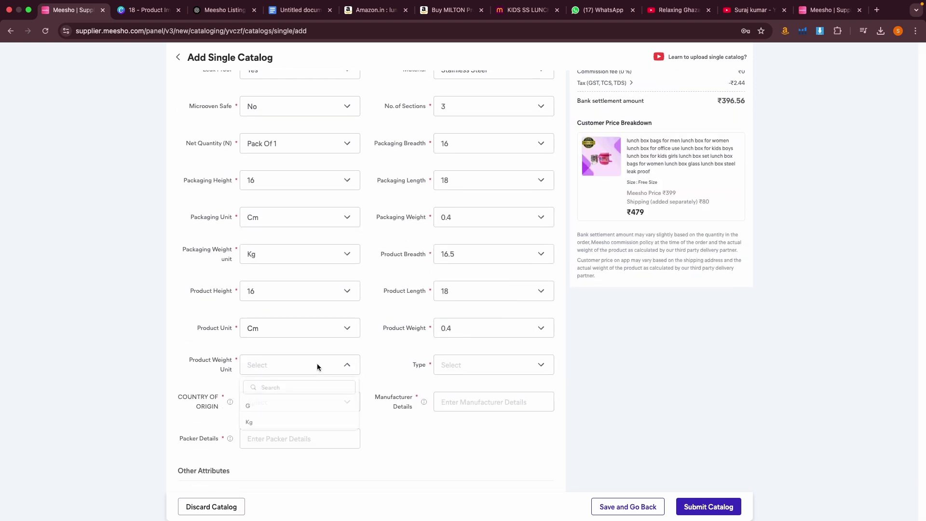
{"action": "left_click", "coordinate": [270, 421]}
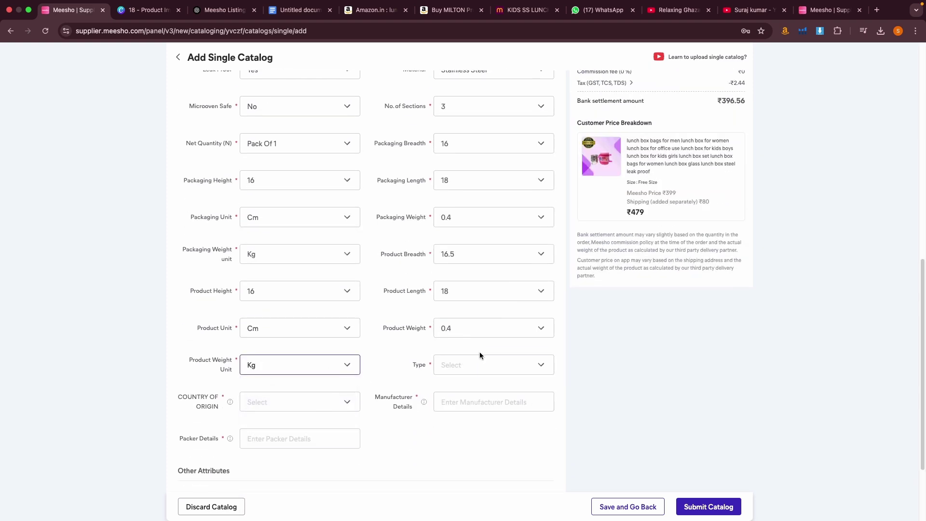
{"action": "left_click", "coordinate": [534, 366]}
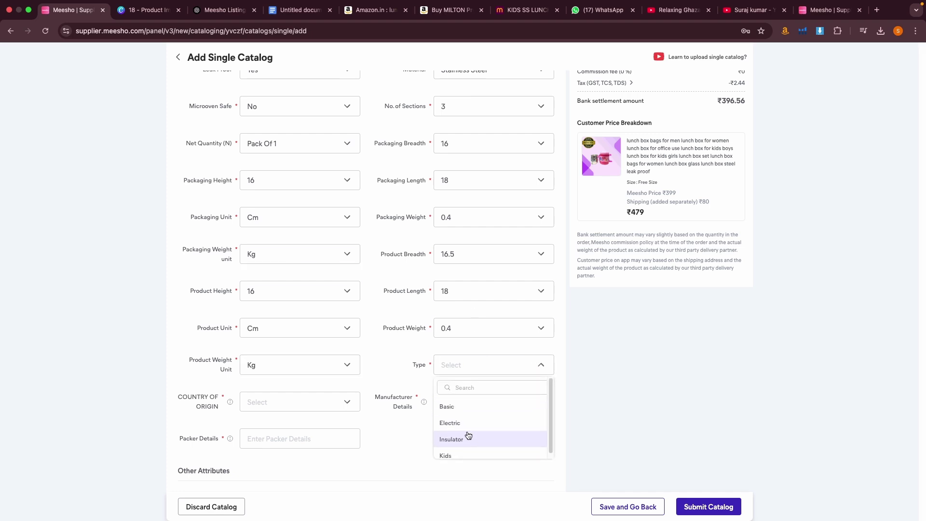
{"action": "left_click", "coordinate": [454, 440]}
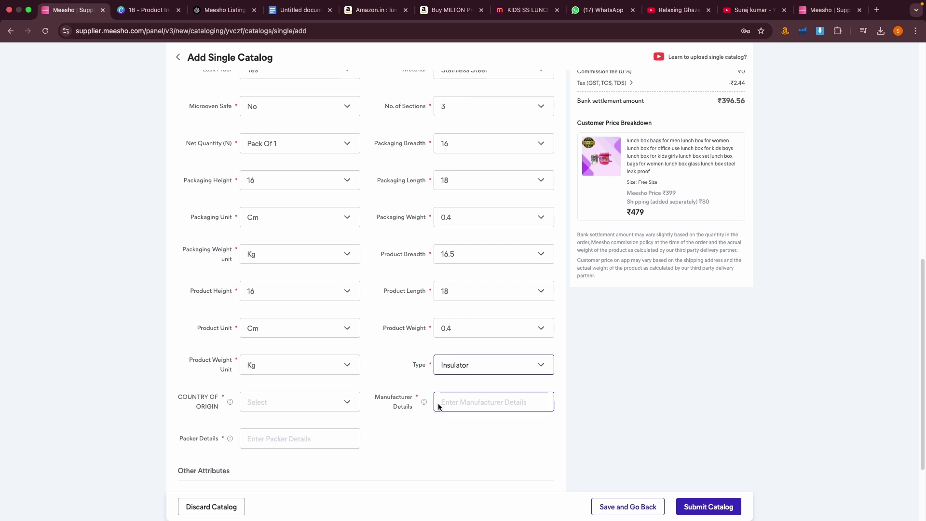
Step: Fill in the Manufacturer Details with the saved name and location entry, and set the Country of Origin to India
{"action": "left_click", "coordinate": [452, 404]}
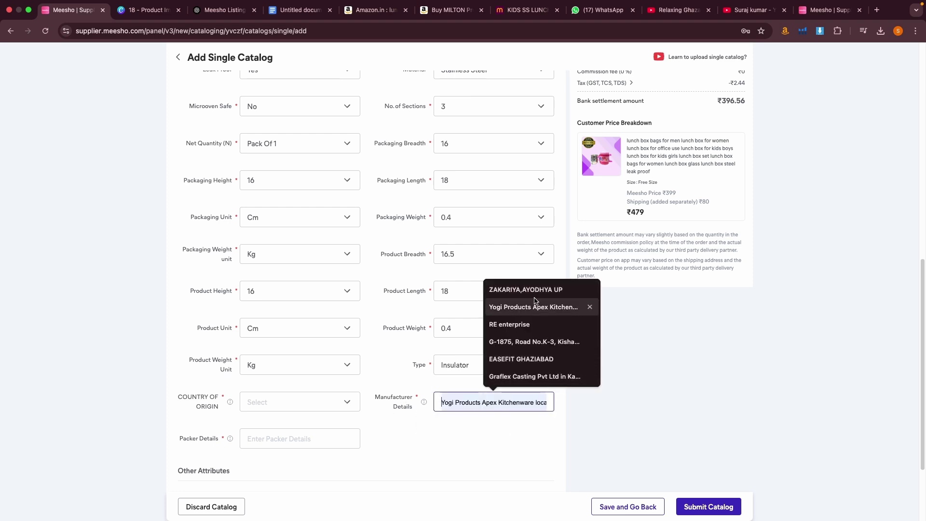
{"action": "left_click", "coordinate": [539, 290]}
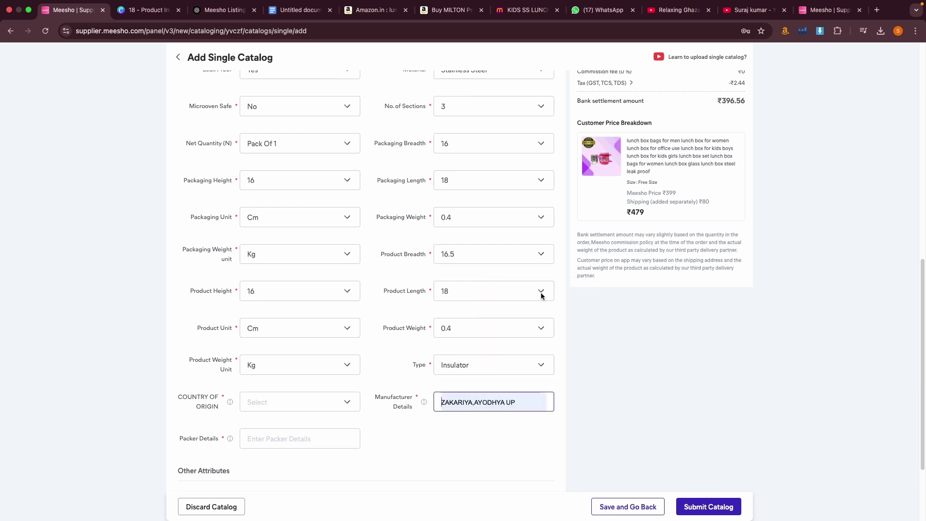
{"action": "scroll", "coordinate": [532, 386], "scroll_direction": "down", "scroll_amount": 3}
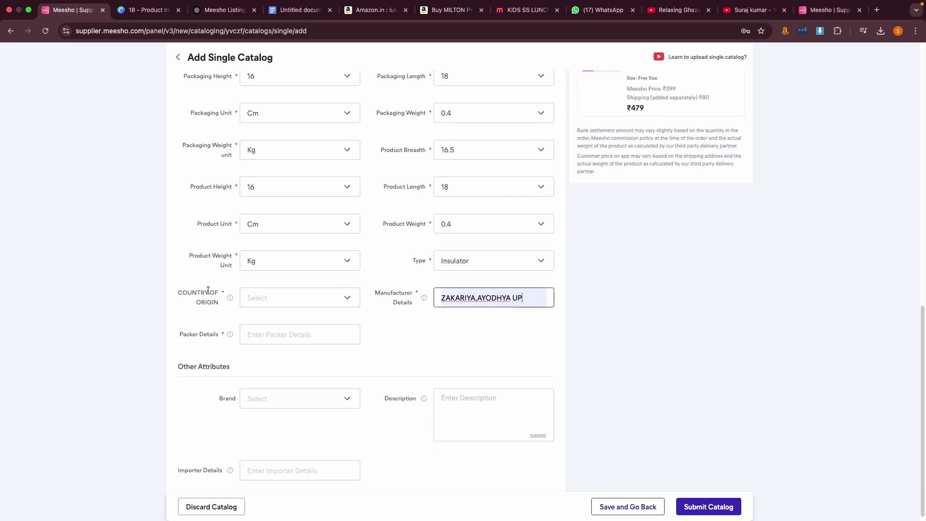
{"action": "left_click", "coordinate": [268, 298]}
{"action": "left_click", "coordinate": [264, 339]}
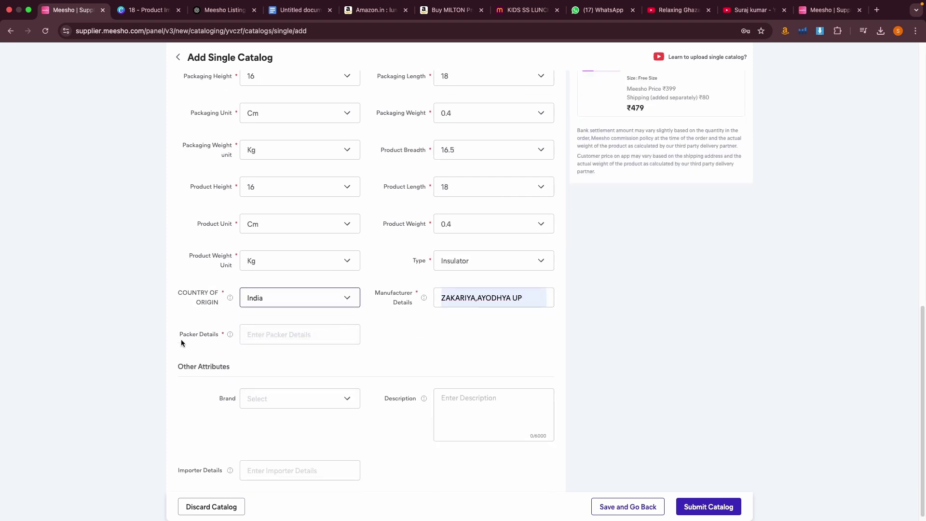
Step: Fill in the Packer Details and Importer Details with the same saved entry as the Manufacturer Details
{"action": "left_click", "coordinate": [245, 333]}
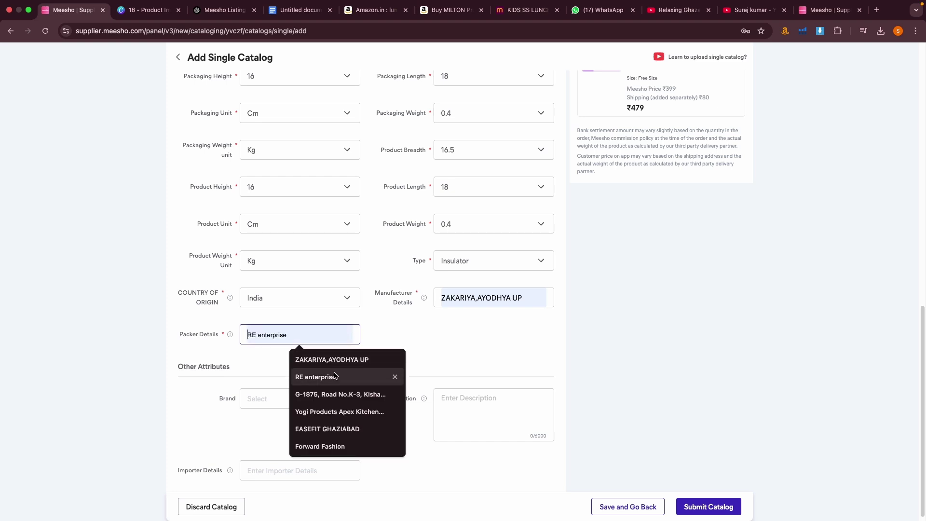
{"action": "left_click", "coordinate": [322, 361]}
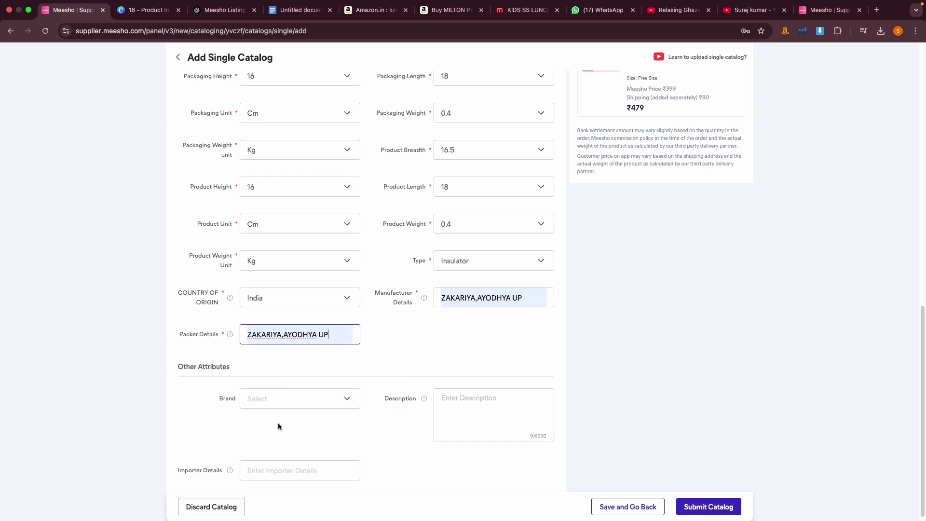
{"action": "scroll", "coordinate": [285, 432], "scroll_direction": "down", "scroll_amount": 1}
{"action": "left_click", "coordinate": [277, 458]}
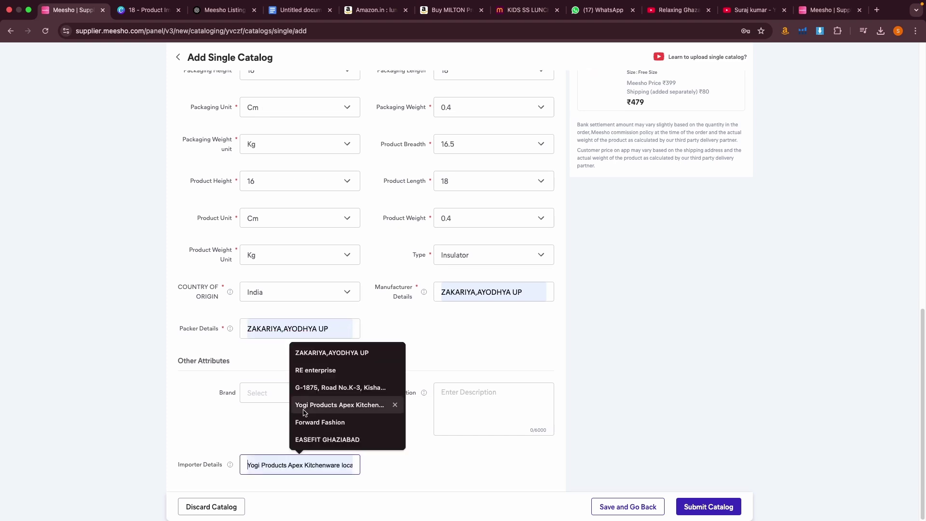
{"action": "left_click", "coordinate": [340, 359]}
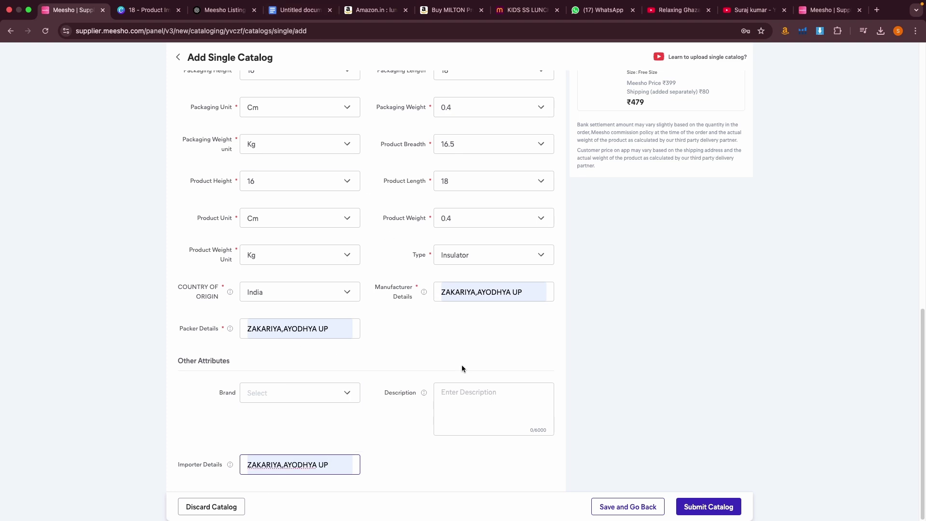
Step: Check the earlier keywords in the ChatGPT conversation, and copy the highlighted "lunch box" keyword suggestions from the Amazon product page
{"action": "left_click", "coordinate": [474, 399]}
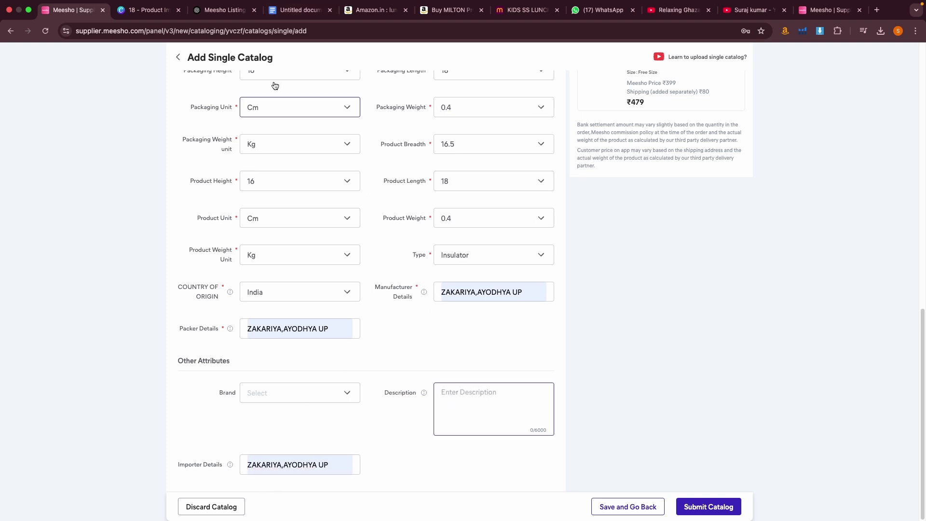
{"action": "left_click", "coordinate": [225, 9]}
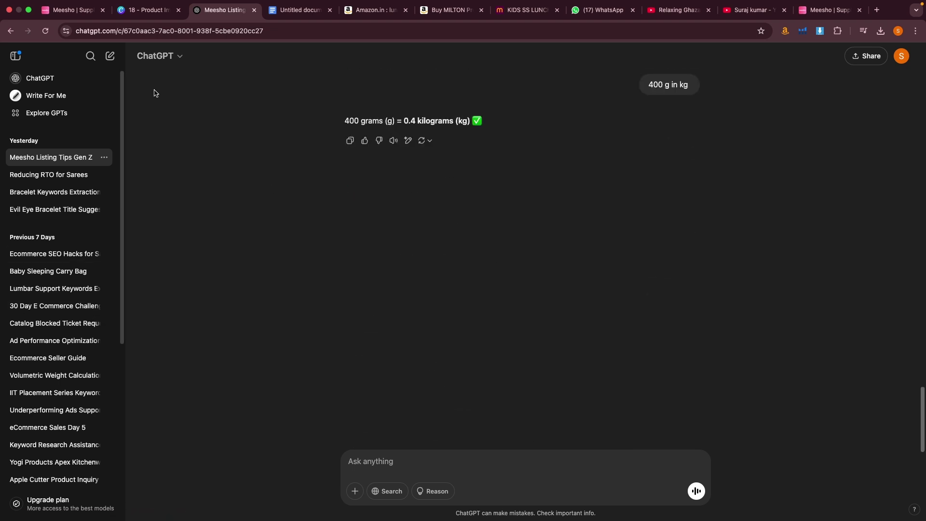
{"action": "scroll", "coordinate": [395, 260], "scroll_direction": "up", "scroll_amount": 10}
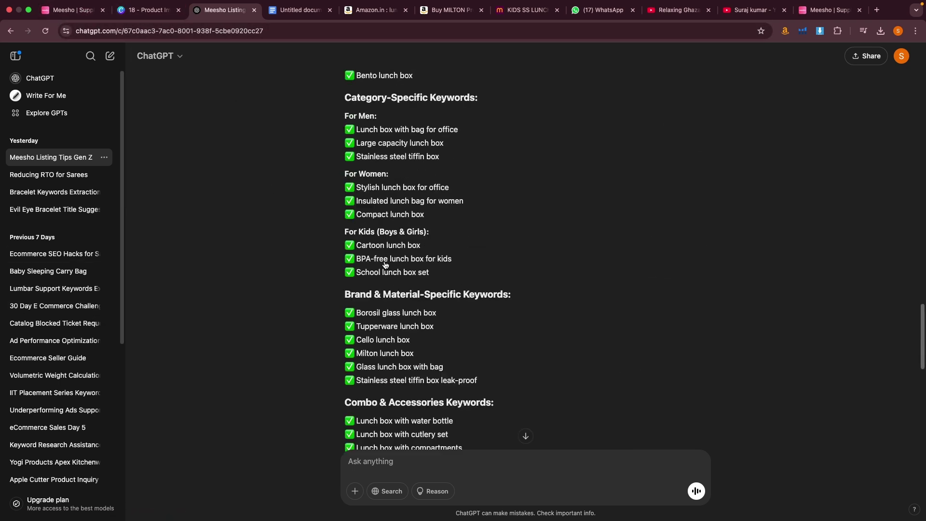
{"action": "scroll", "coordinate": [383, 262], "scroll_direction": "down", "scroll_amount": 15}
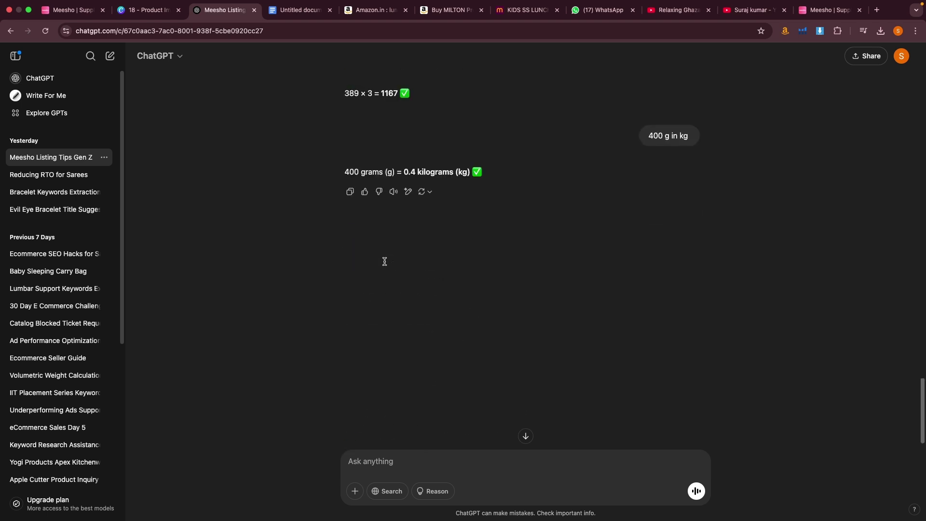
{"action": "left_click", "coordinate": [424, 12]}
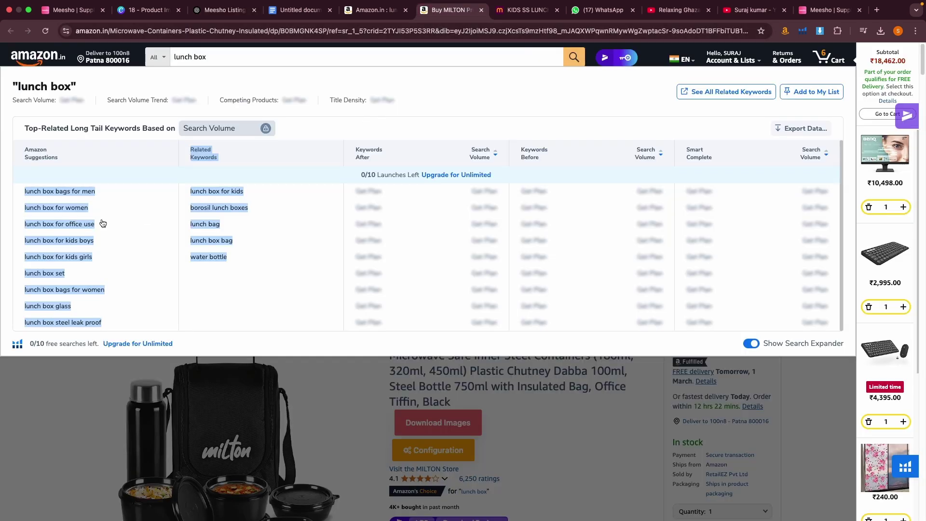
{"action": "right_click", "coordinate": [65, 207]}
{"action": "left_click", "coordinate": [94, 286]}
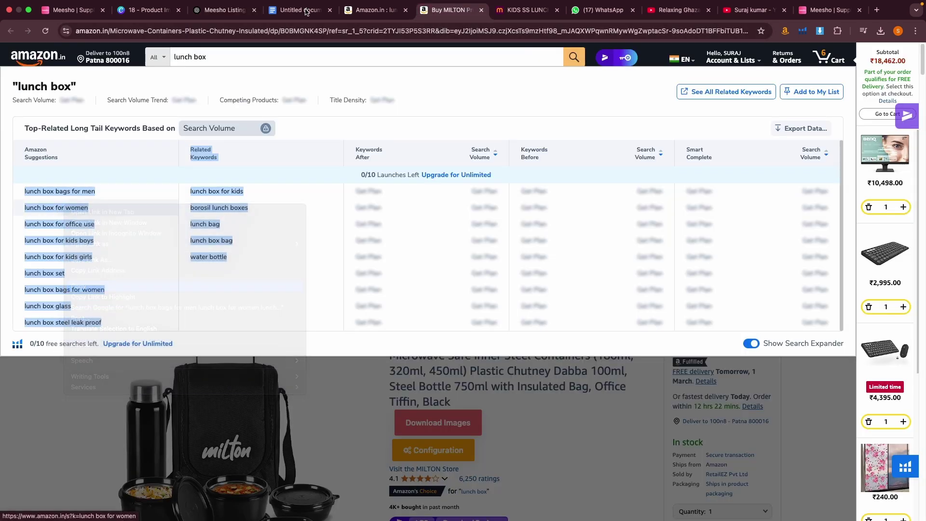
Step: Switch to ChatGPT and send the copied lunch box keywords with the request "generate 100 similar tags"
{"action": "left_click", "coordinate": [227, 10]}
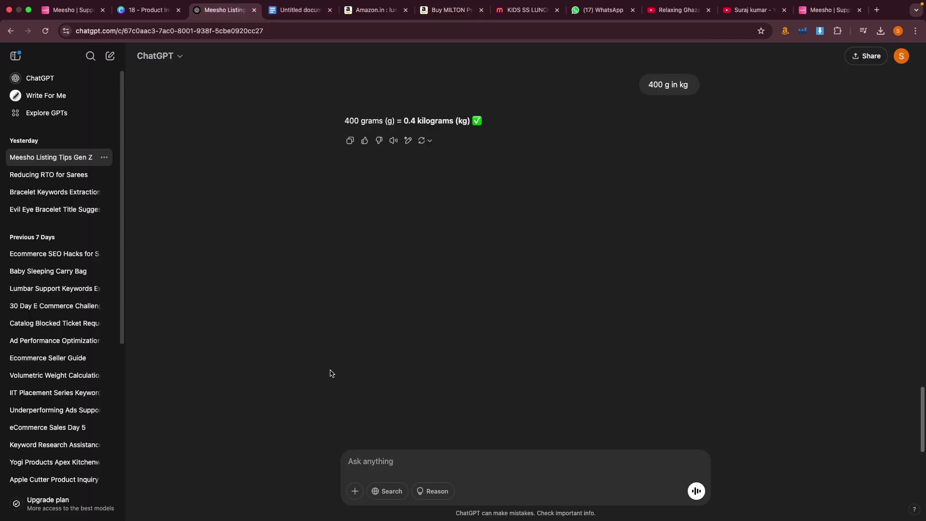
{"action": "left_click", "coordinate": [399, 458]}
{"action": "key", "text": "super+v"}
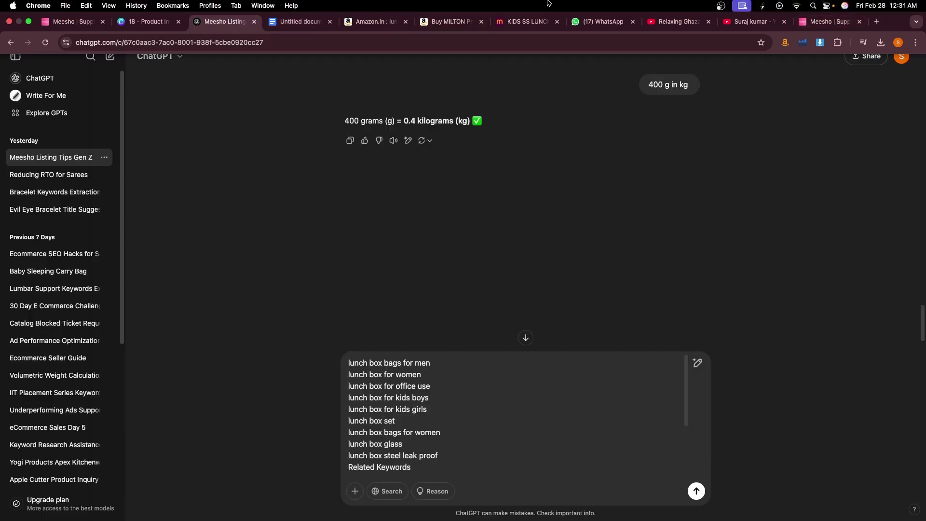
{"action": "scroll", "coordinate": [514, 467], "scroll_direction": "down", "scroll_amount": 3}
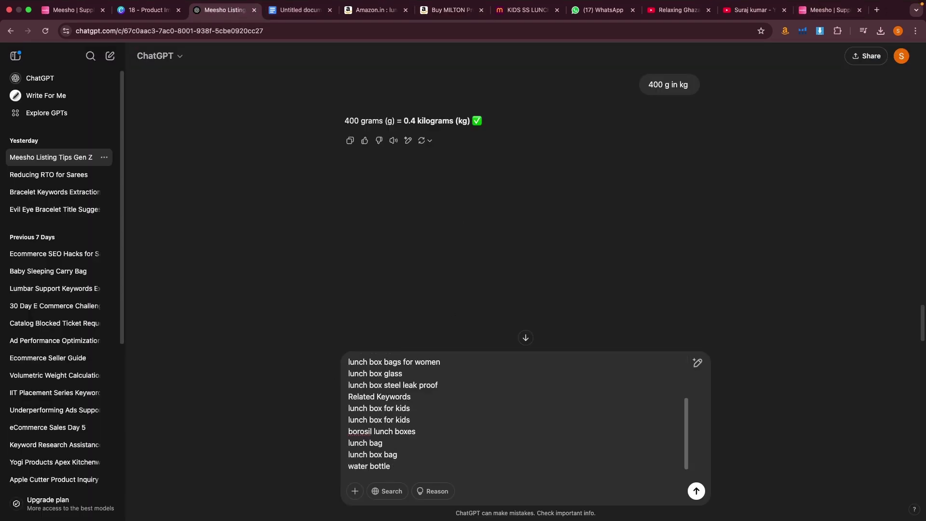
{"action": "type", "text": "generate 100 similar tags"}
{"action": "key", "text": "Return"}
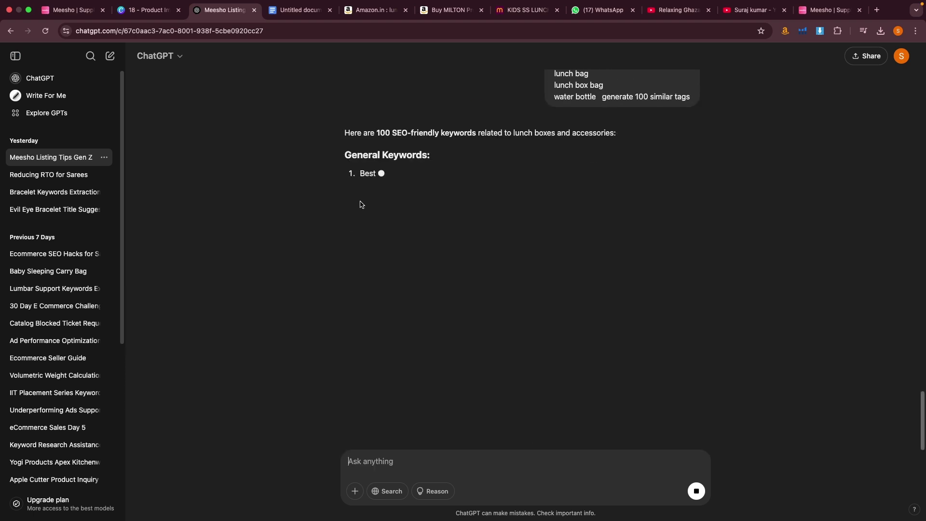
Step: Draft a follow-up message asking ChatGPT to put the tags in a paragraph separated with commas
{"action": "left_click", "coordinate": [458, 464]}
{"action": "type", "text": "mak"}
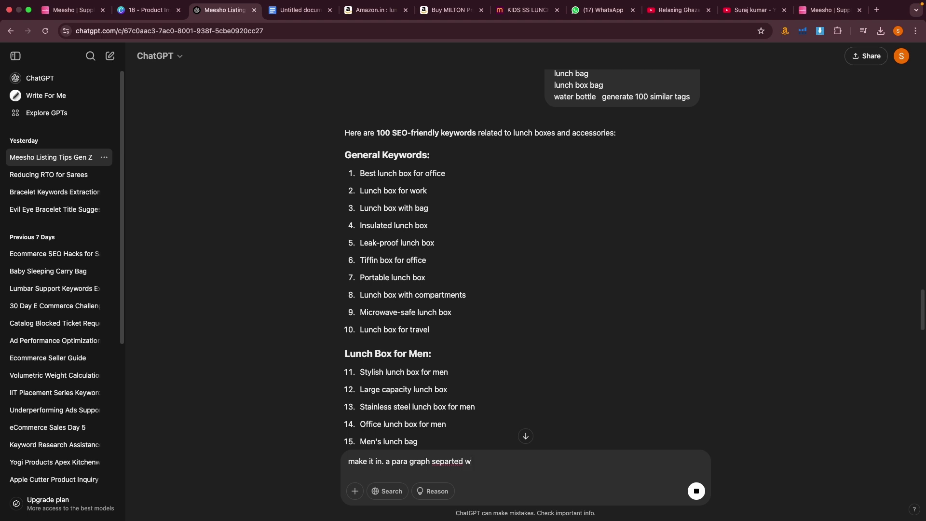
{"action": "type", "text": "omma"}
Step: Switch to the Meesho catalog form and review the Product Name and the Description field
{"action": "left_click", "coordinate": [82, 14]}
{"action": "left_click", "coordinate": [280, 285]}
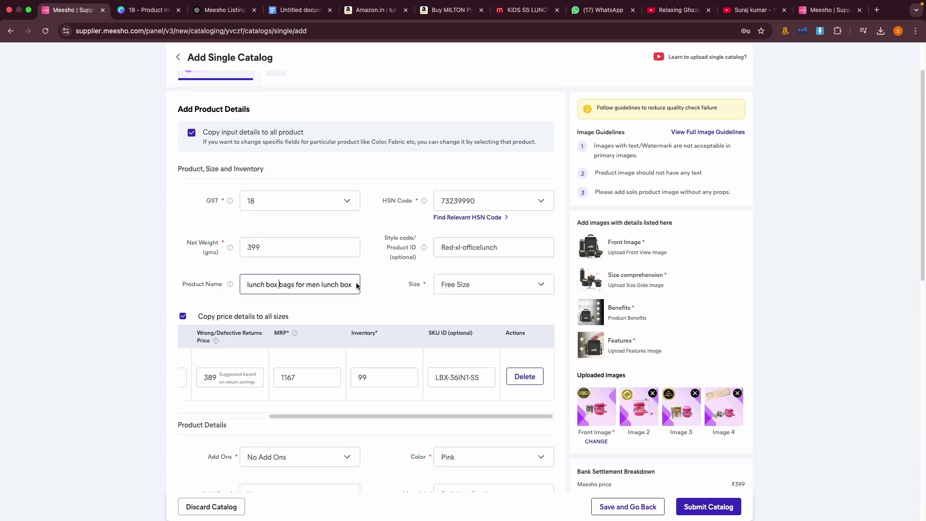
{"action": "scroll", "coordinate": [410, 318], "scroll_direction": "down", "scroll_amount": 10}
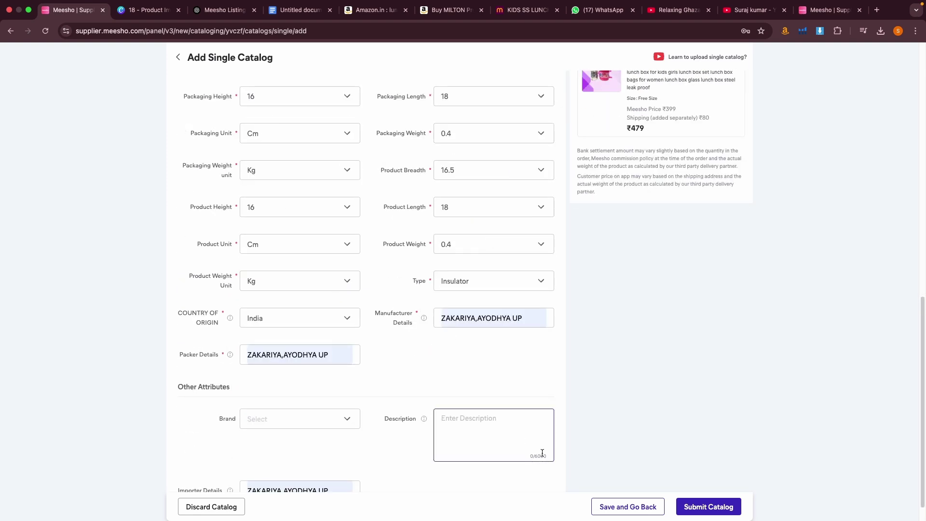
Step: Return to the ChatGPT conversation and send the drafted request for a comma-separated paragraph
{"action": "left_click", "coordinate": [224, 10]}
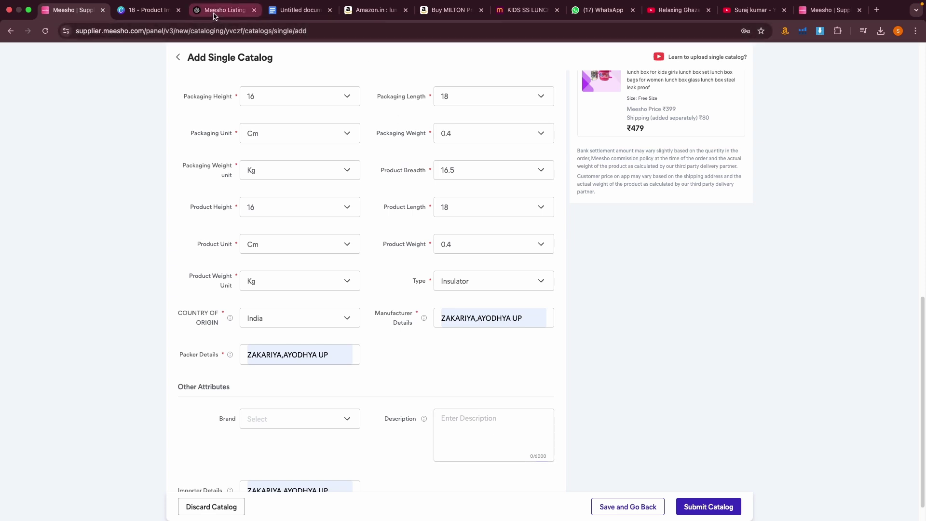
{"action": "scroll", "coordinate": [538, 338], "scroll_direction": "down", "scroll_amount": 20}
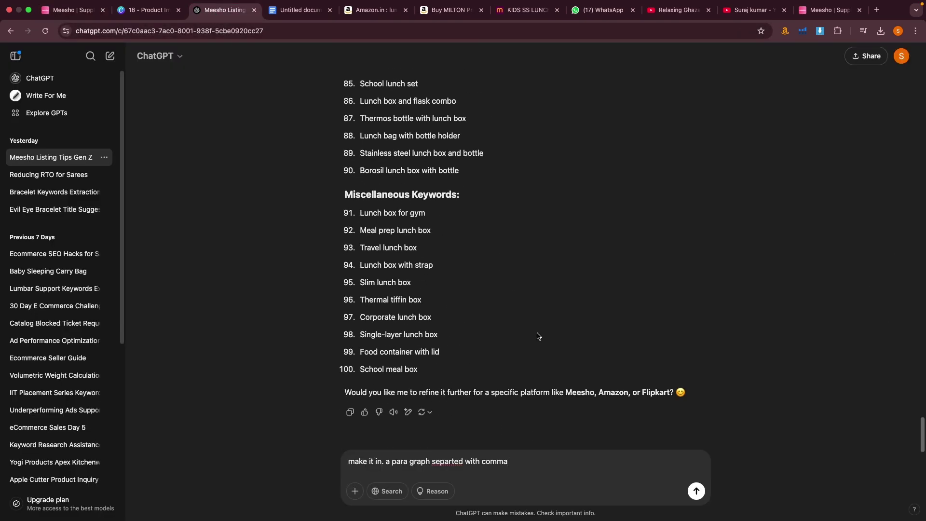
{"action": "left_click", "coordinate": [695, 490]}
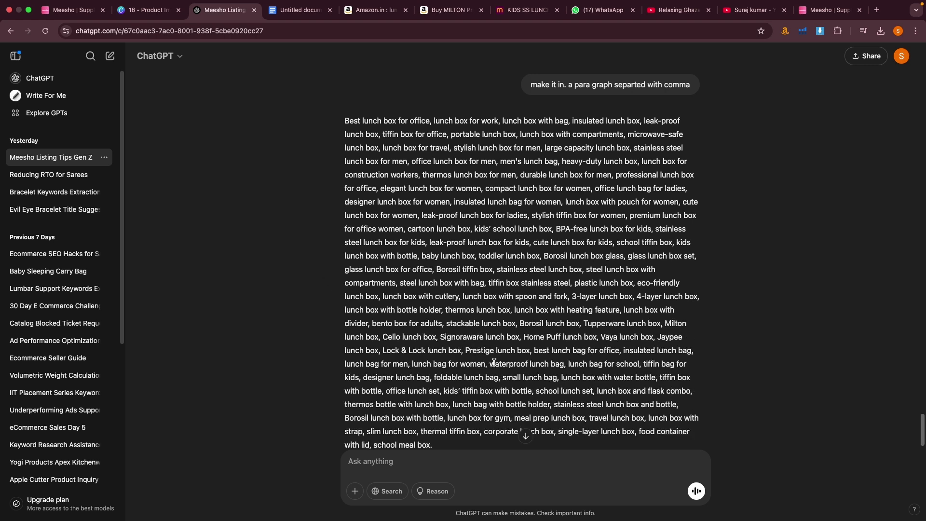
Step: Copy the comma-separated lunch box keyword paragraph from ChatGPT and paste it into the Description field of the Meesho catalog form
{"action": "scroll", "coordinate": [362, 143], "scroll_direction": "down", "scroll_amount": 3}
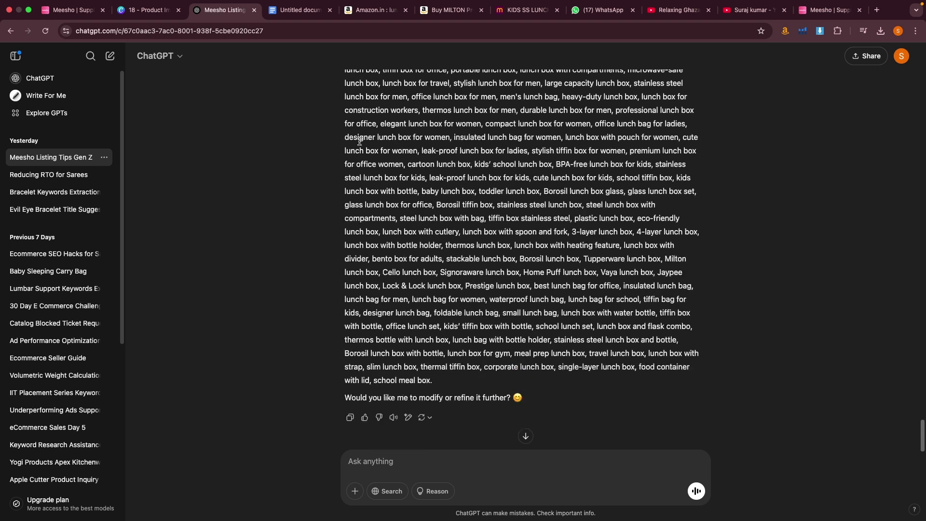
{"action": "scroll", "coordinate": [325, 174], "scroll_direction": "up", "scroll_amount": 3}
{"action": "left_click_drag", "start_coordinate": [339, 143], "coordinate": [466, 380]}
{"action": "right_click", "coordinate": [441, 287]}
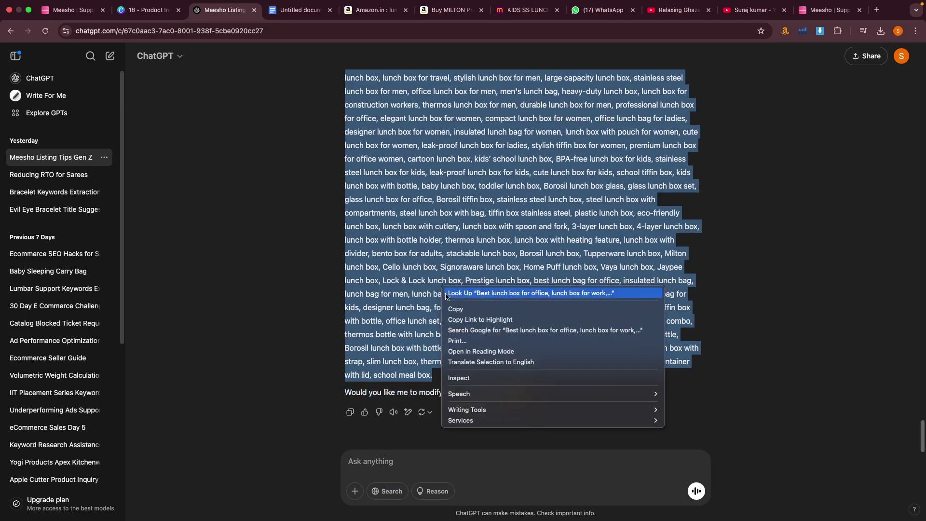
{"action": "left_click", "coordinate": [454, 313]}
{"action": "key", "text": "super+1"}
{"action": "right_click", "coordinate": [465, 420]}
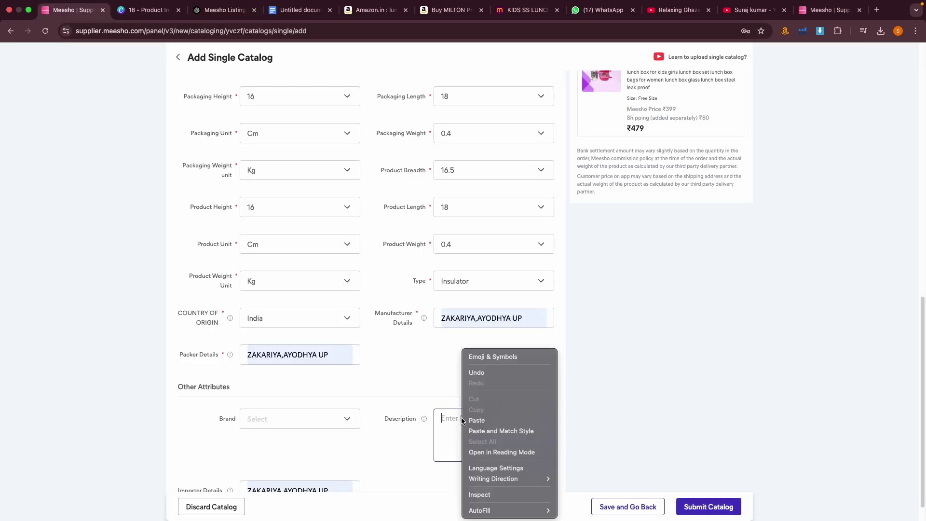
{"action": "left_click", "coordinate": [478, 420]}
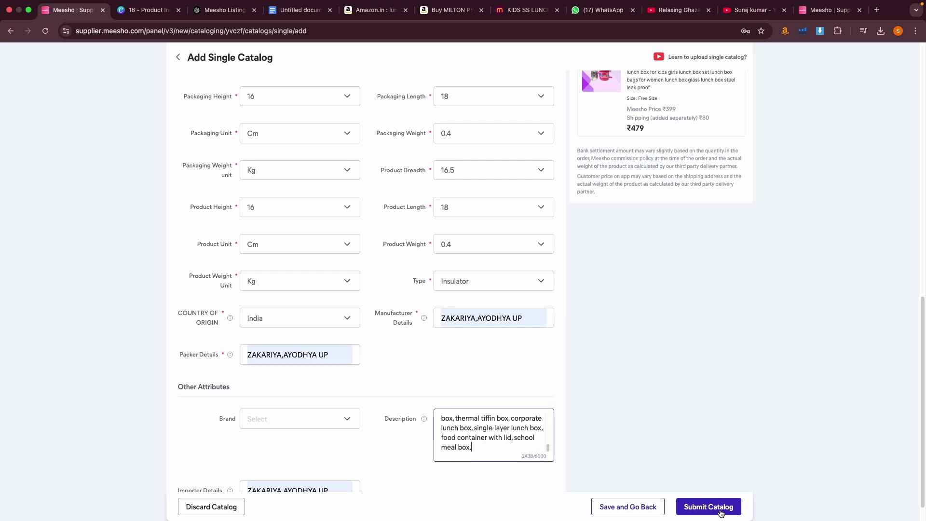
Step: Review the completed catalog form and the shipping charge in the Customer Price Breakdown
{"action": "scroll", "coordinate": [708, 461], "scroll_direction": "up", "scroll_amount": 10}
{"action": "scroll", "coordinate": [626, 398], "scroll_direction": "down", "scroll_amount": 5}
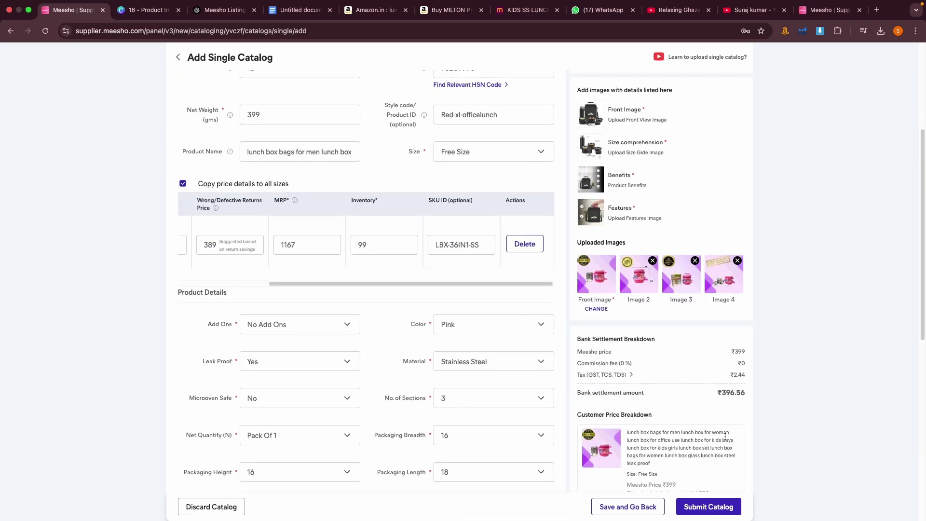
{"action": "scroll", "coordinate": [688, 475], "scroll_direction": "down", "scroll_amount": 1}
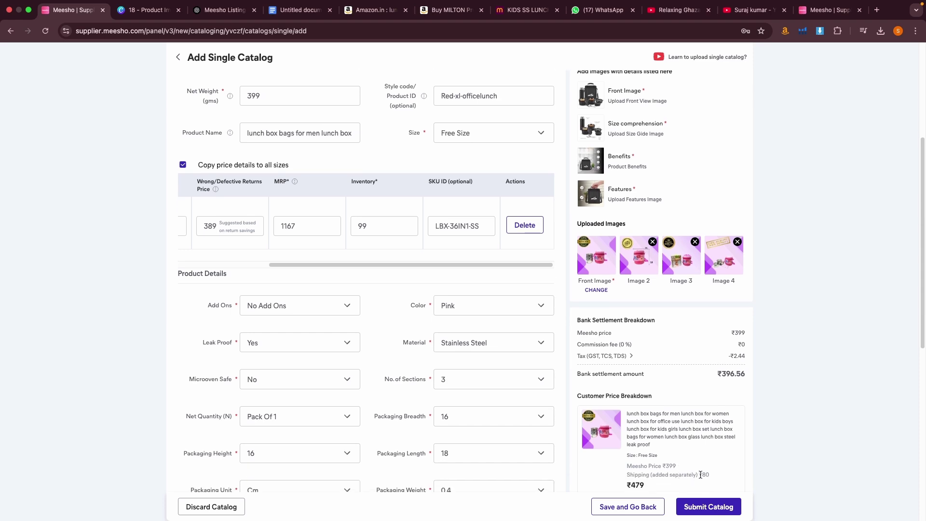
{"action": "left_click", "coordinate": [708, 476]}
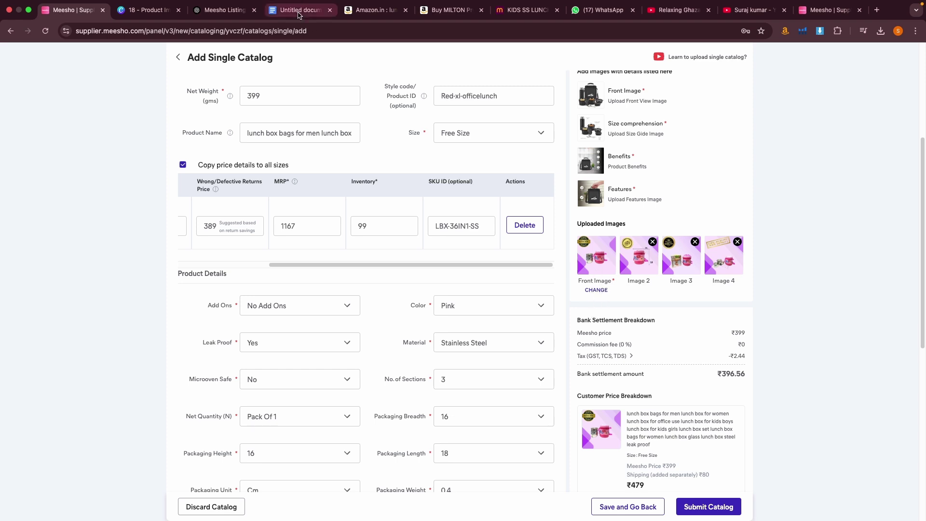
Step: Switch to the Canva product image design and configure its download as JPG with quality 13
{"action": "left_click", "coordinate": [147, 10]}
{"action": "scroll", "coordinate": [630, 157], "scroll_direction": "up", "scroll_amount": 5}
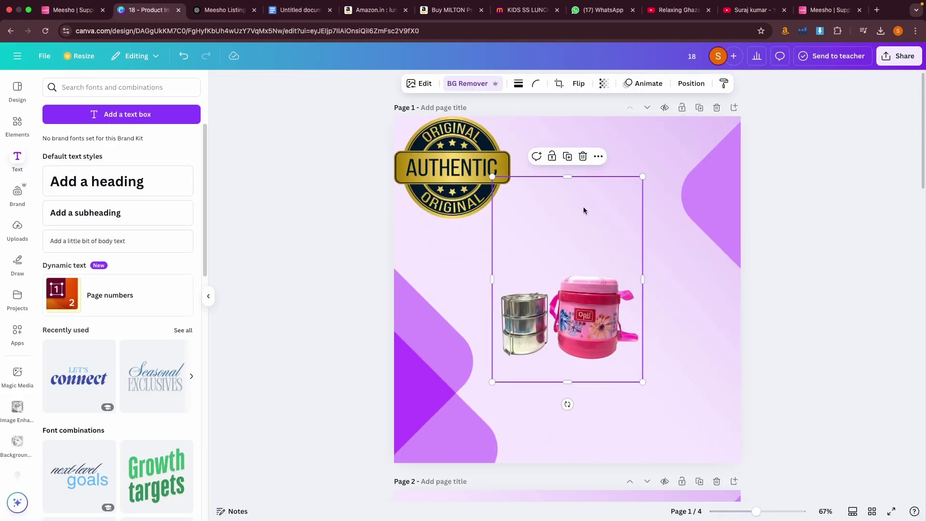
{"action": "left_click", "coordinate": [685, 178]}
{"action": "left_click", "coordinate": [898, 56]}
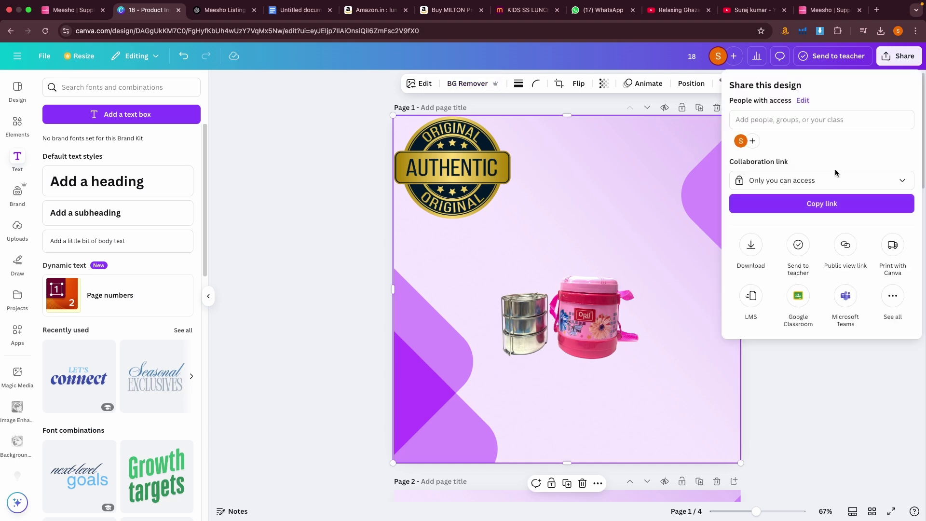
{"action": "left_click", "coordinate": [757, 244]}
{"action": "left_click", "coordinate": [762, 127]}
{"action": "left_click", "coordinate": [766, 159]}
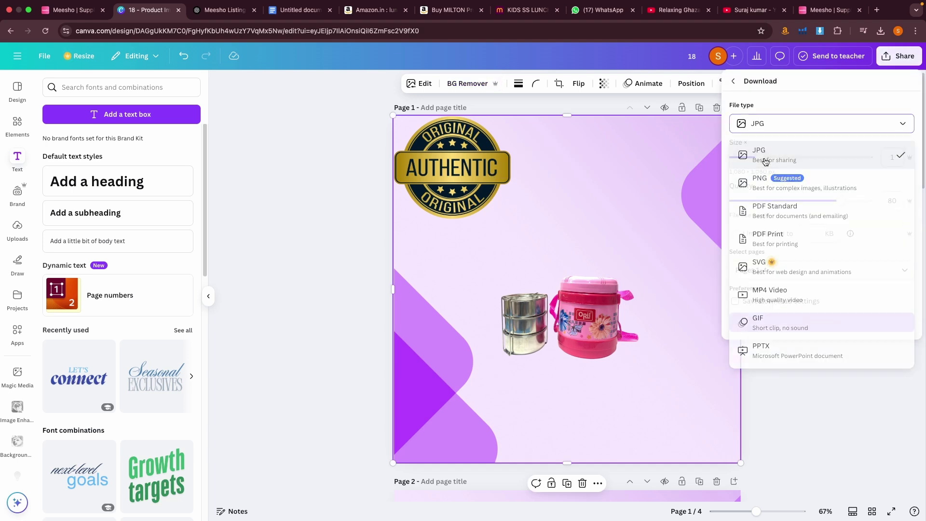
{"action": "left_click", "coordinate": [749, 200]}
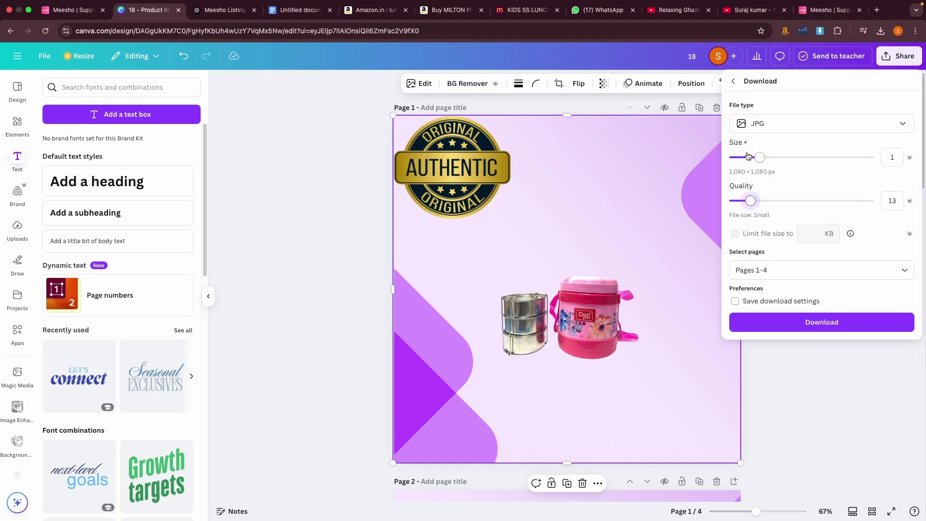
{"action": "left_click", "coordinate": [741, 234]}
Step: Restrict the download to Page 1 only and download the image
{"action": "left_click", "coordinate": [771, 270]}
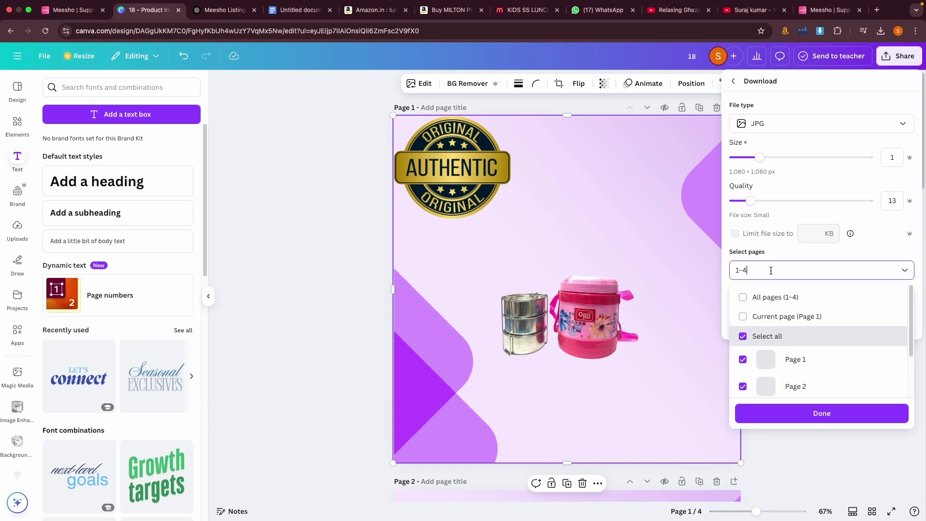
{"action": "left_click", "coordinate": [742, 337]}
{"action": "left_click", "coordinate": [739, 365]}
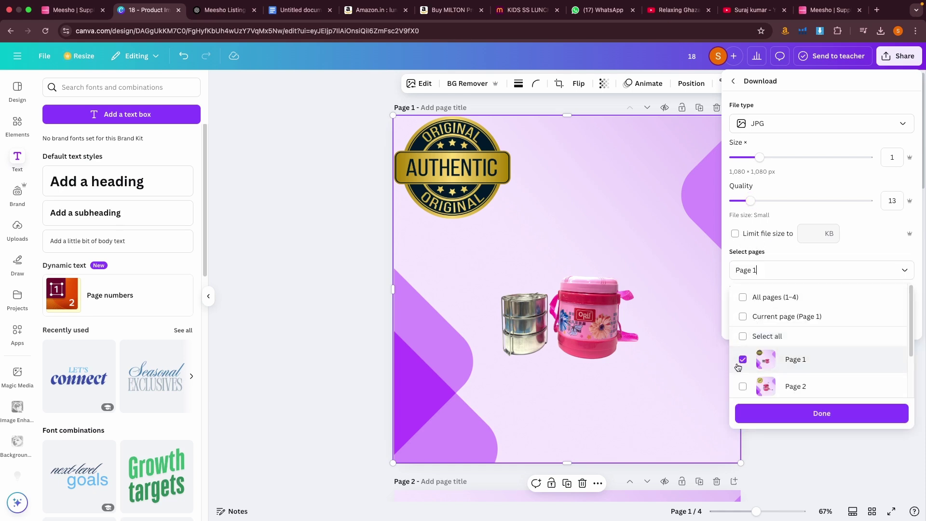
{"action": "left_click", "coordinate": [794, 414]}
{"action": "left_click", "coordinate": [796, 323]}
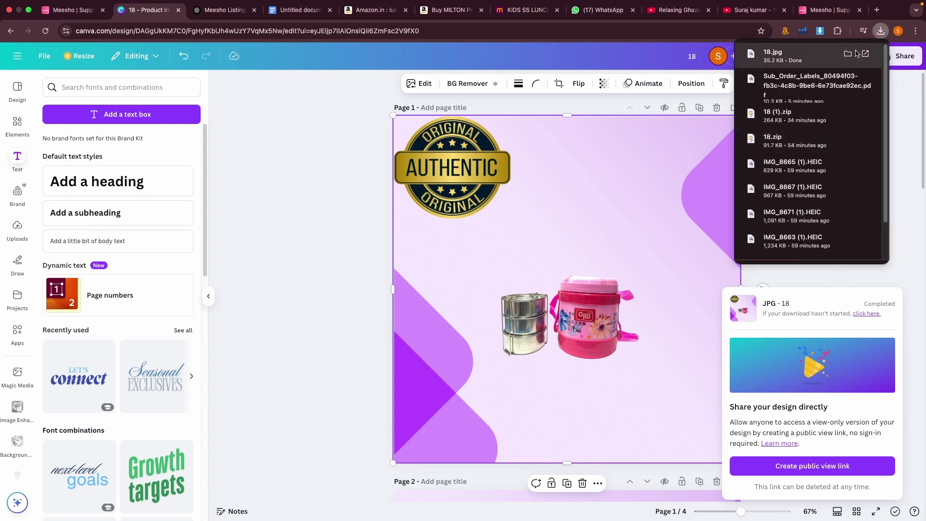
Step: Open the downloaded 18.jpg to inspect the image, and return to the Meesho catalog form
{"action": "left_click", "coordinate": [854, 54]}
{"action": "double_click", "coordinate": [398, 299]}
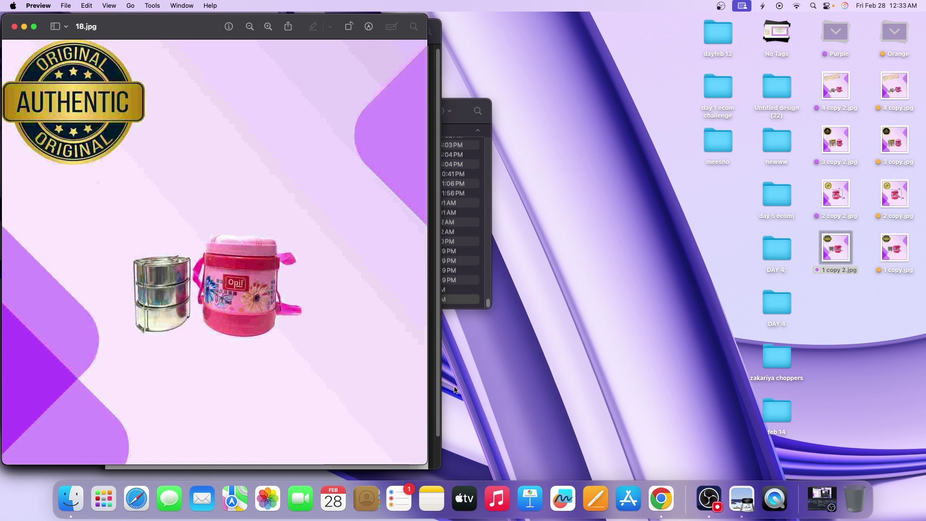
{"action": "left_click", "coordinate": [661, 498]}
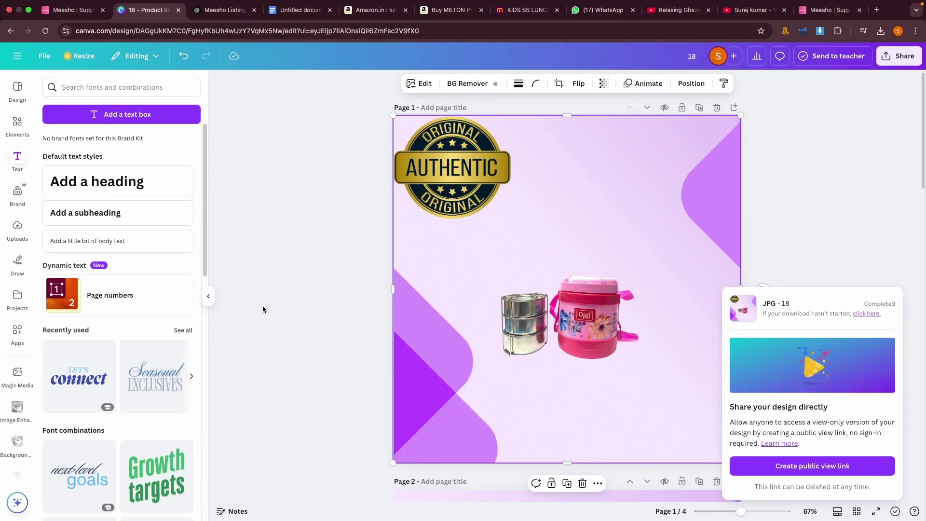
{"action": "left_click", "coordinate": [73, 9]}
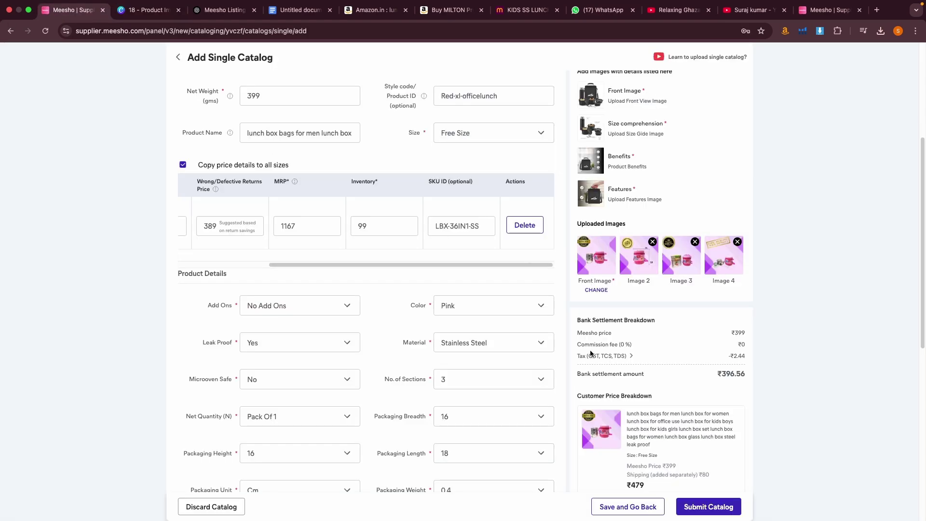
Step: Leave the front image selection and preview 4 copy.jpg and 2 copy.jpg from the desktop
{"action": "left_click", "coordinate": [597, 291]}
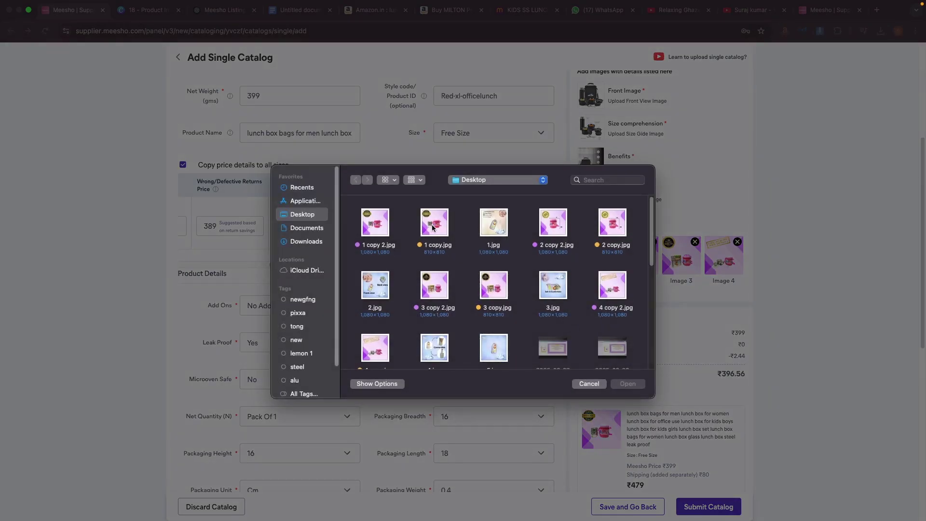
{"action": "left_click", "coordinate": [589, 384]}
{"action": "left_click", "coordinate": [29, 10]}
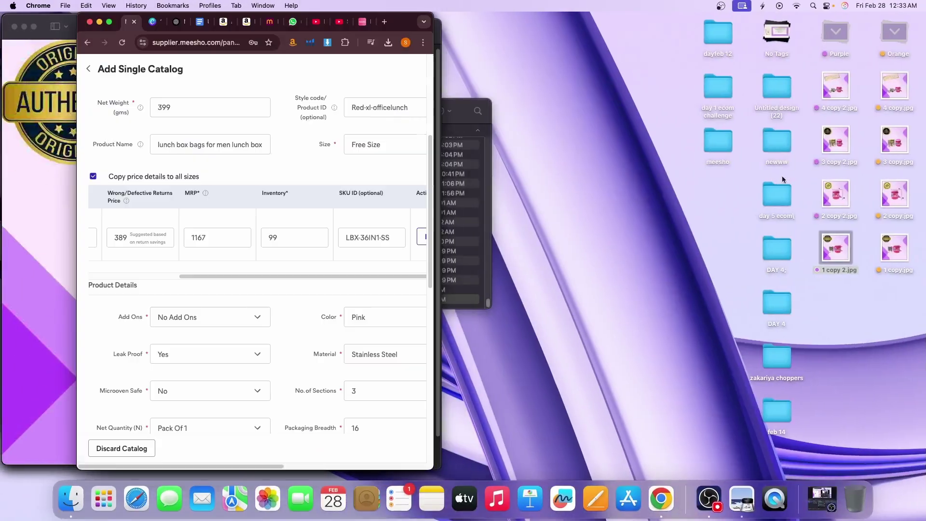
{"action": "double_click", "coordinate": [895, 87]}
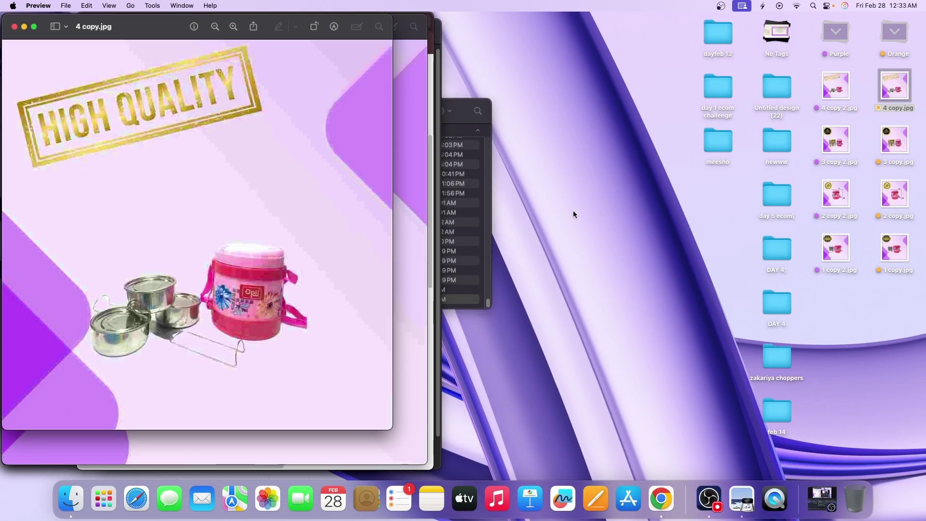
{"action": "double_click", "coordinate": [902, 208]}
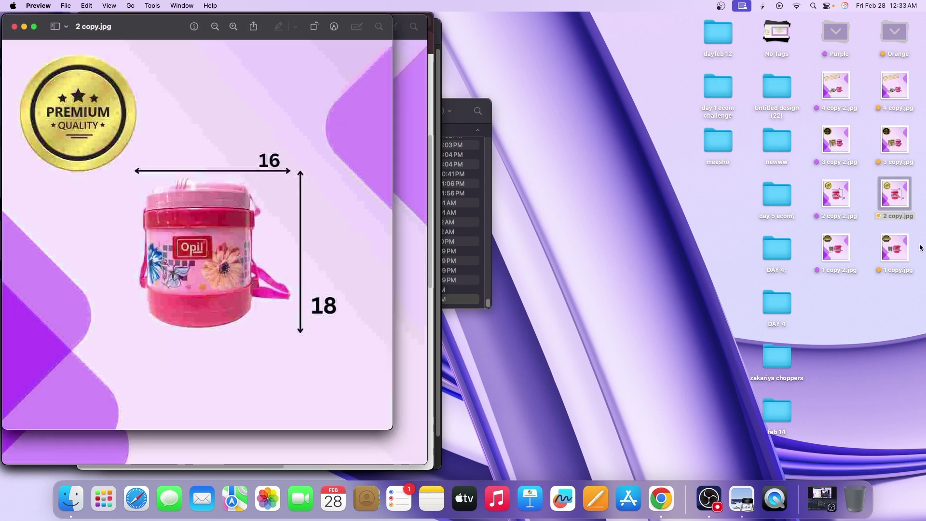
Step: Rename the desktop image 1 copy.jpg as lunvhc.jpg
{"action": "right_click", "coordinate": [893, 254]}
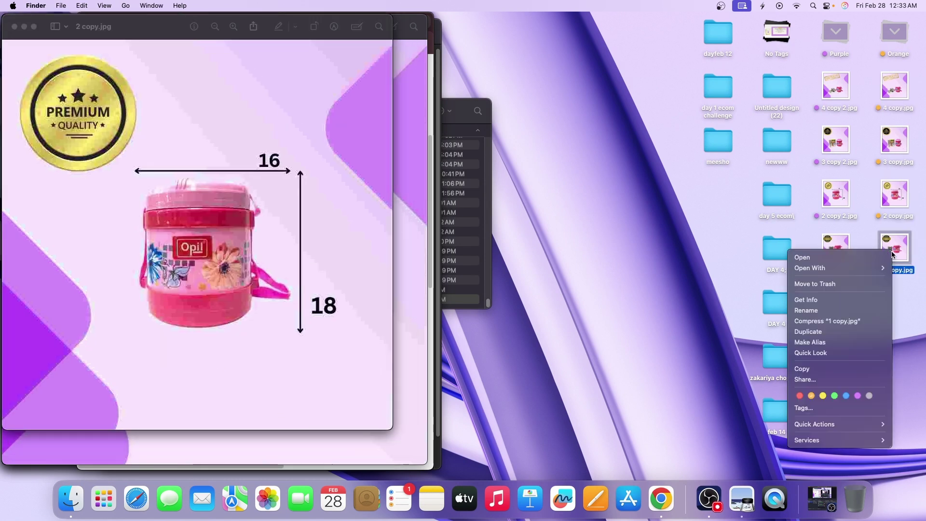
{"action": "left_click", "coordinate": [838, 311]}
{"action": "type", "text": "lun"}
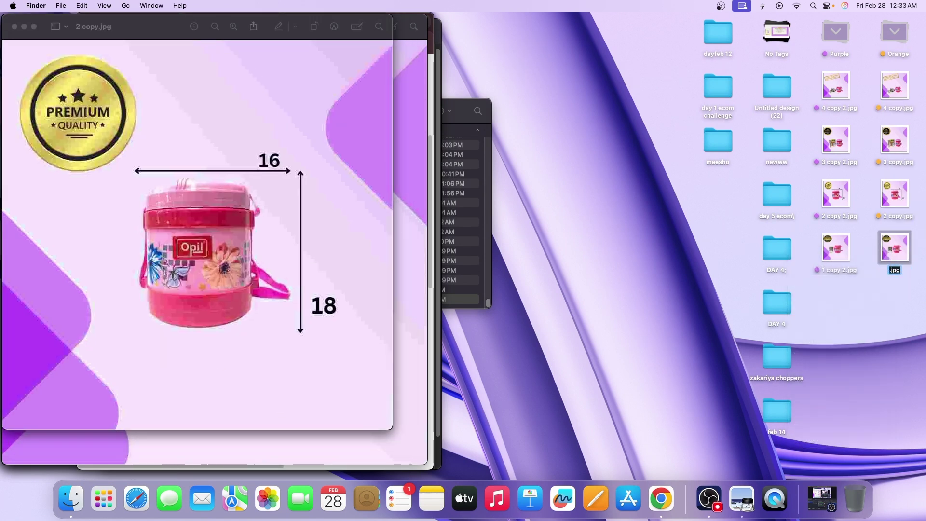
{"action": "type", "text": "vhc"}
{"action": "key", "text": "Return"}
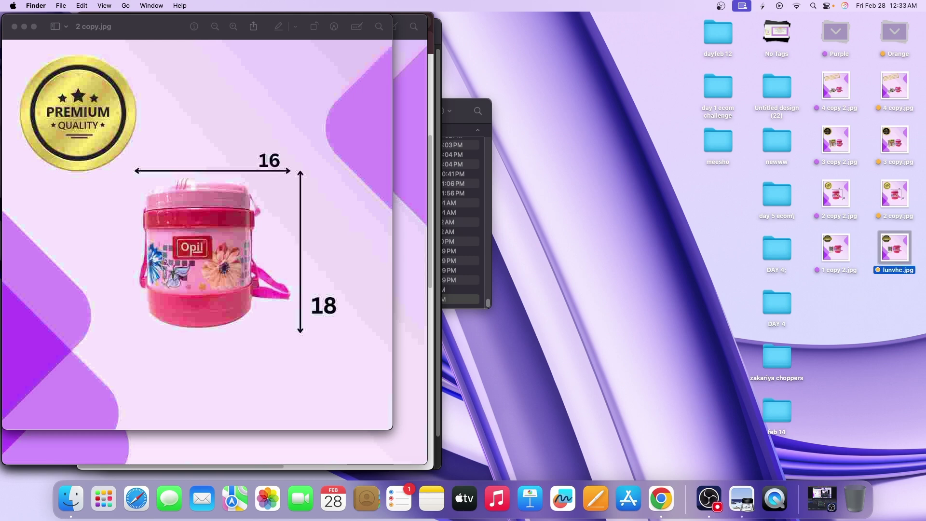
Step: Return to the full-screen Meesho catalog form and replace the front image with lunvhc.jpg from the desktop
{"action": "left_click", "coordinate": [430, 456]}
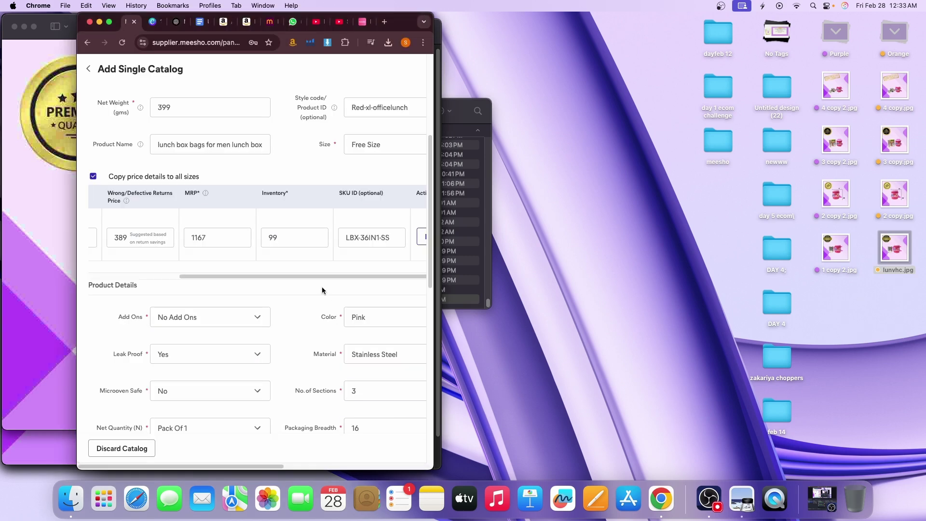
{"action": "left_click", "coordinate": [107, 27]}
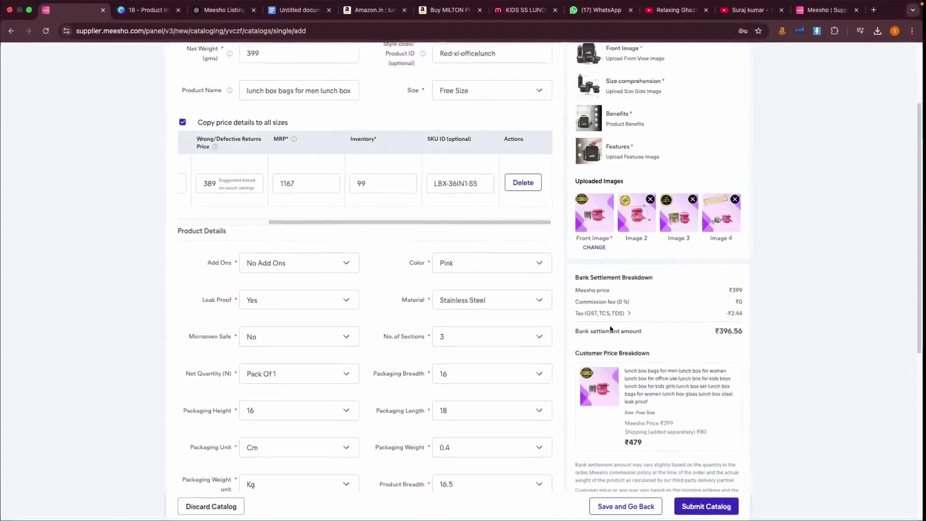
{"action": "left_click", "coordinate": [578, 278]}
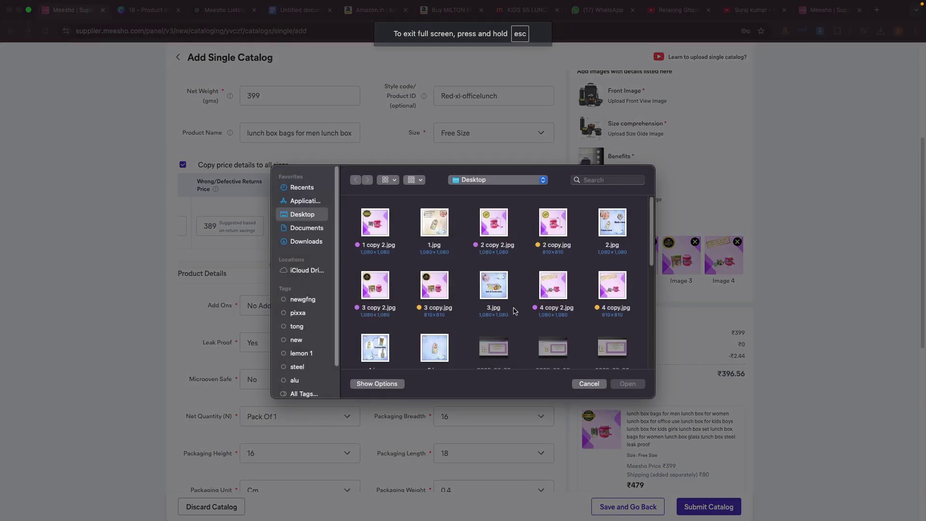
{"action": "scroll", "coordinate": [564, 321], "scroll_direction": "down", "scroll_amount": 5}
{"action": "scroll", "coordinate": [565, 324], "scroll_direction": "down", "scroll_amount": 3}
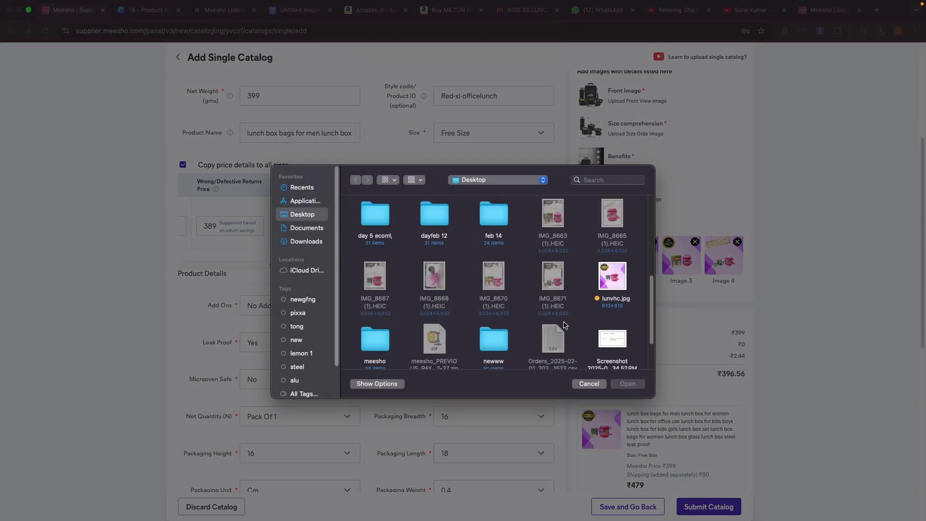
{"action": "left_click", "coordinate": [623, 287]}
{"action": "left_click", "coordinate": [627, 384]}
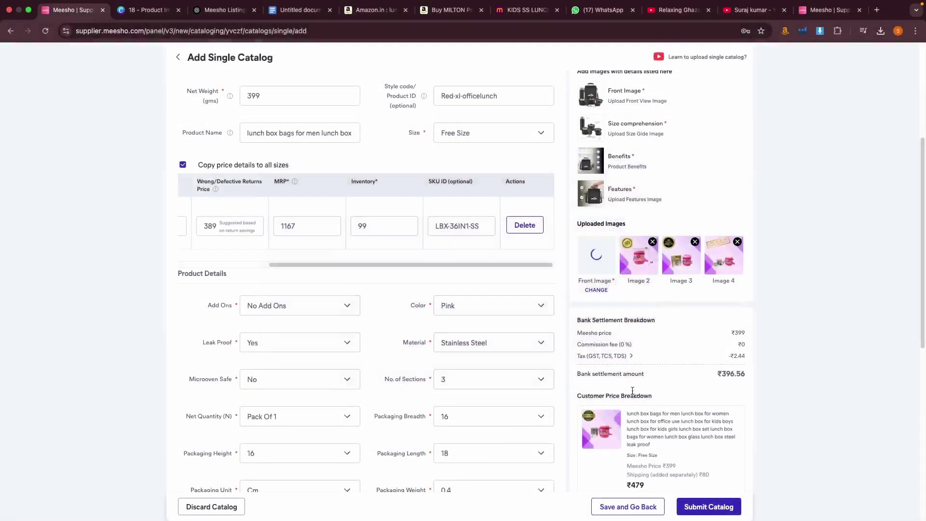
{"action": "scroll", "coordinate": [220, 284], "scroll_direction": "up", "scroll_amount": 5}
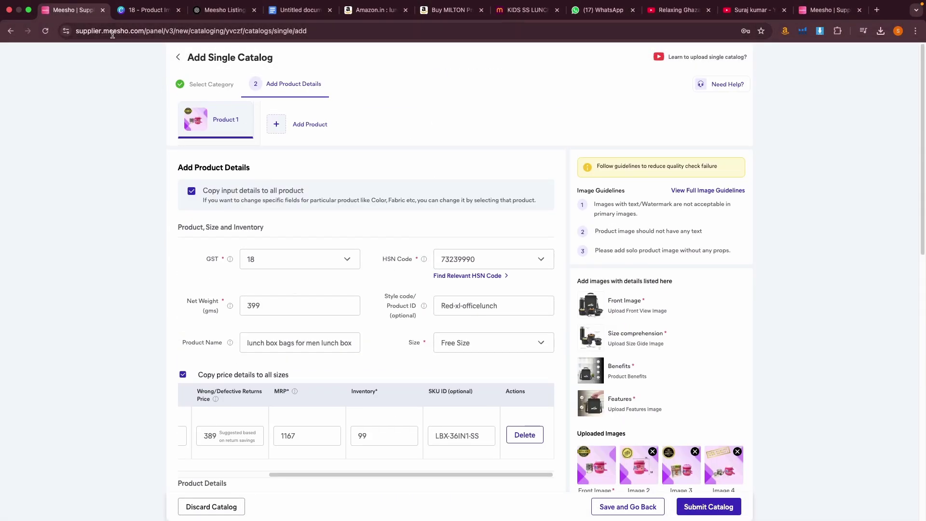
{"action": "left_click", "coordinate": [276, 127]}
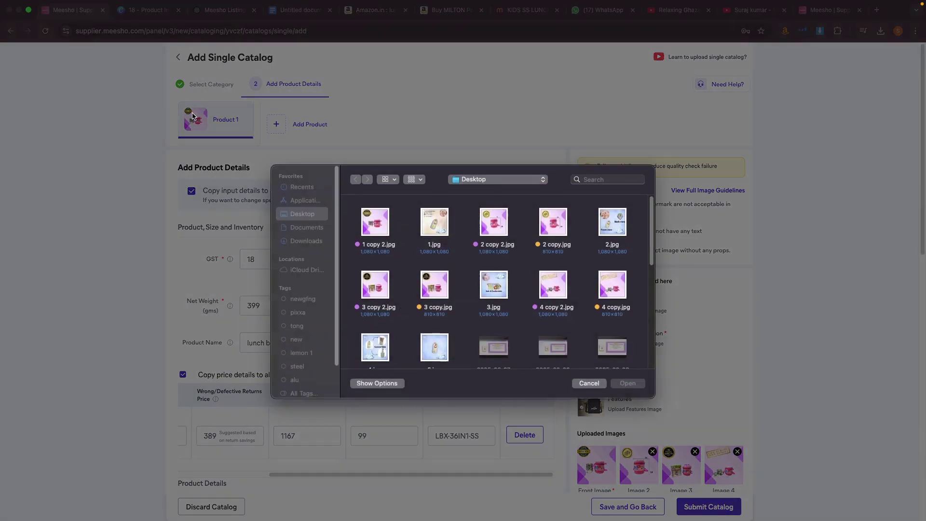
{"action": "left_click", "coordinate": [591, 384]}
Step: Check the shipping charge in the Customer Price Breakdown with the replaced front image
{"action": "scroll", "coordinate": [575, 375], "scroll_direction": "down", "scroll_amount": 7}
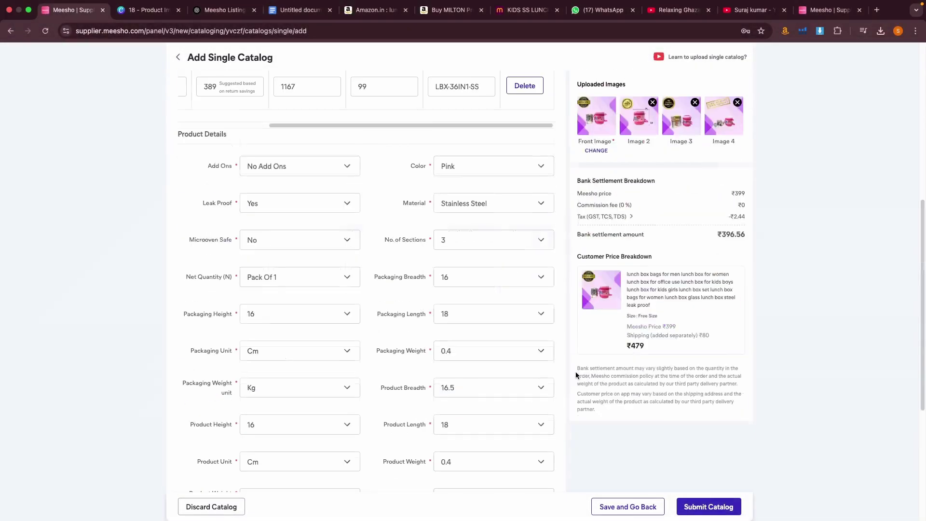
{"action": "double_click", "coordinate": [704, 337]}
{"action": "scroll", "coordinate": [709, 331], "scroll_direction": "up", "scroll_amount": 7}
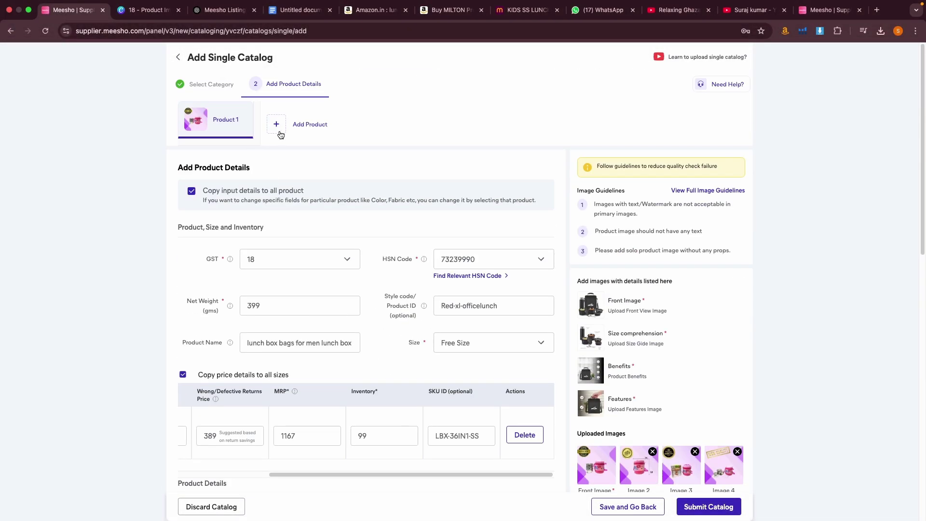
Step: Add a second product to the catalog using 1 copy 2.jpg as its front image, and open its details form
{"action": "left_click", "coordinate": [278, 131]}
{"action": "left_click", "coordinate": [368, 212]}
{"action": "left_click", "coordinate": [622, 384]}
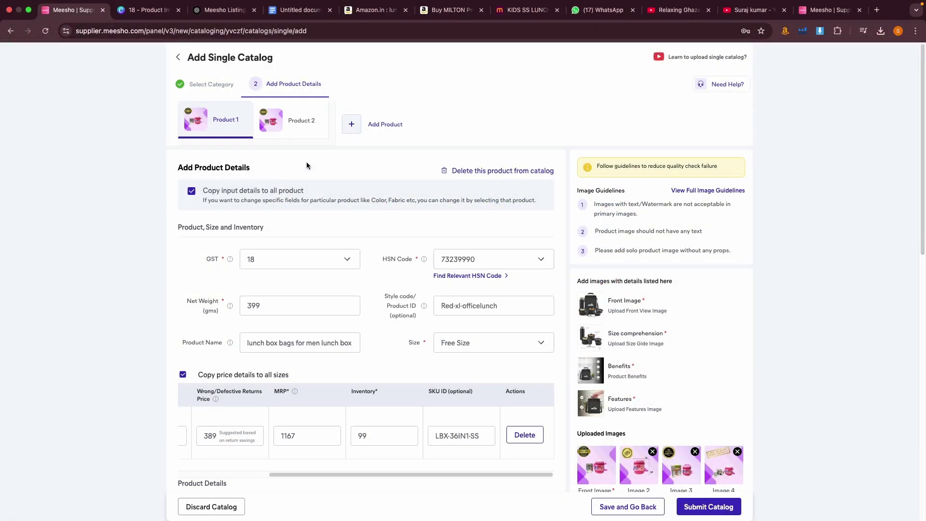
{"action": "left_click", "coordinate": [285, 121]}
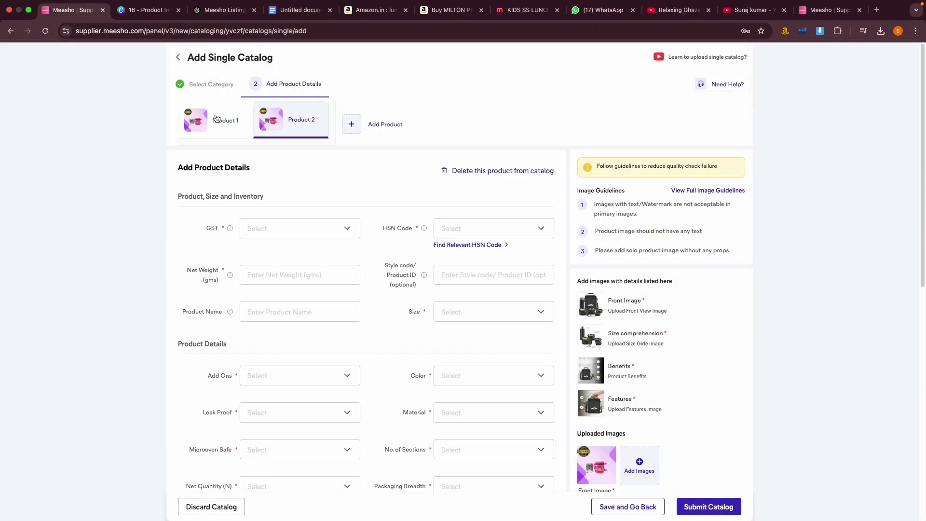
Step: Replace Product 1's front image with lunvhc.jpg from the desktop
{"action": "left_click", "coordinate": [246, 126]}
{"action": "scroll", "coordinate": [467, 232], "scroll_direction": "down", "scroll_amount": 5}
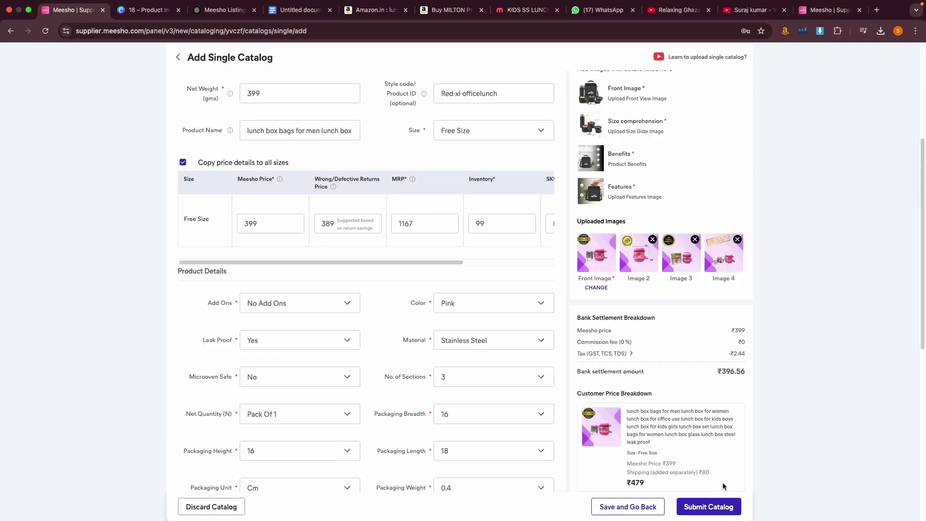
{"action": "left_click", "coordinate": [598, 288]}
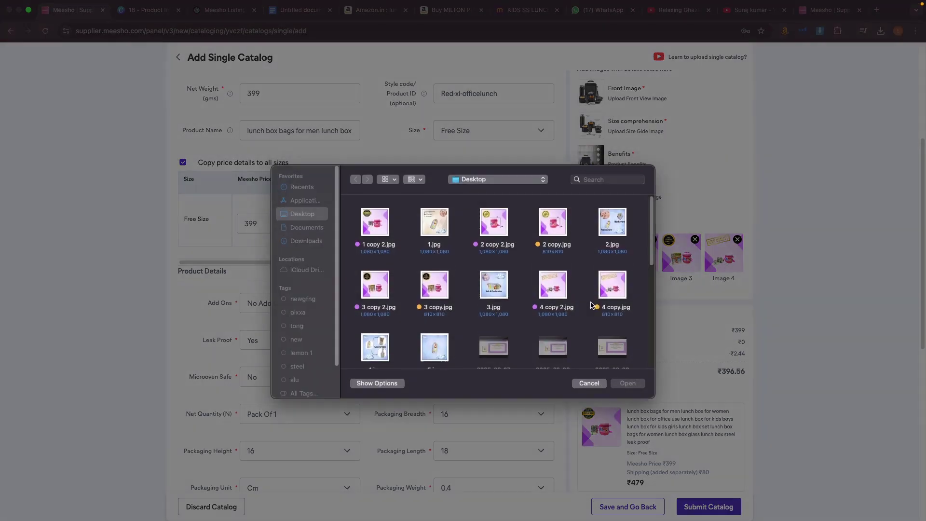
{"action": "left_click", "coordinate": [618, 287]}
{"action": "scroll", "coordinate": [615, 261], "scroll_direction": "down", "scroll_amount": 10}
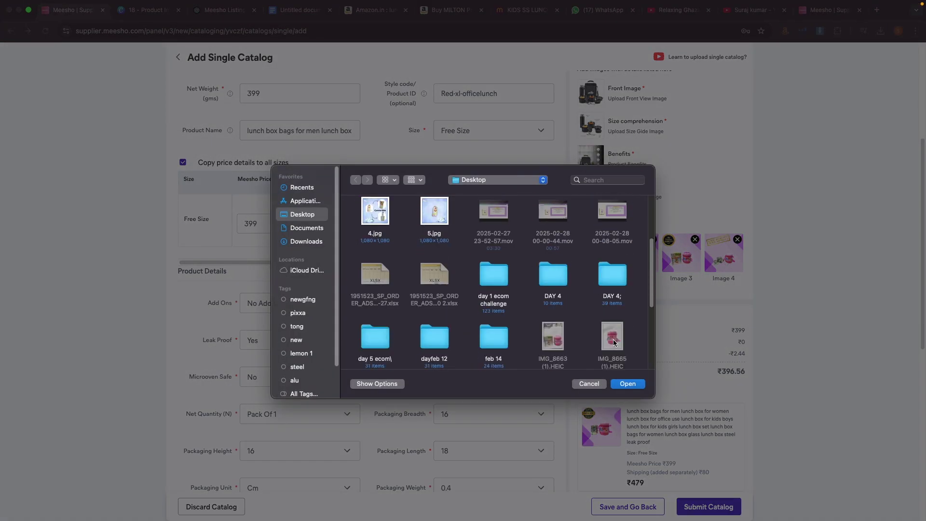
{"action": "left_click", "coordinate": [610, 229]}
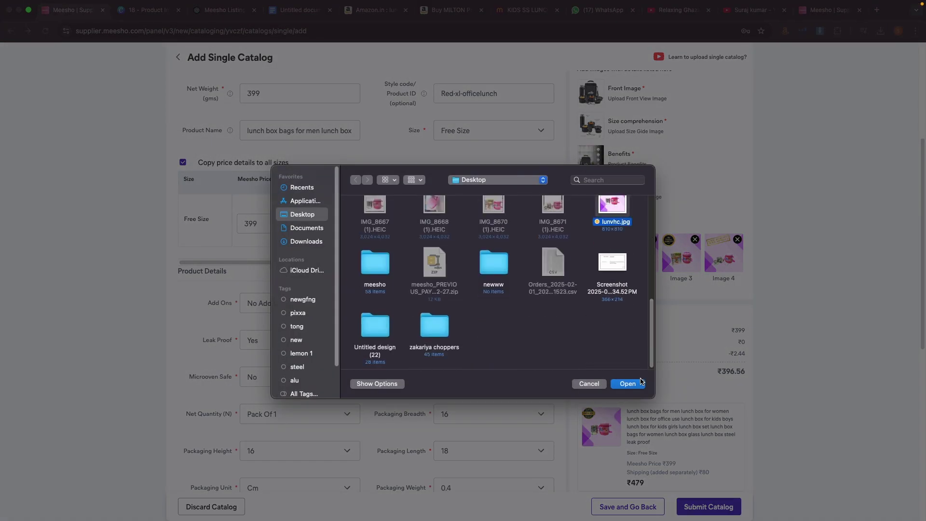
{"action": "left_click", "coordinate": [641, 382]}
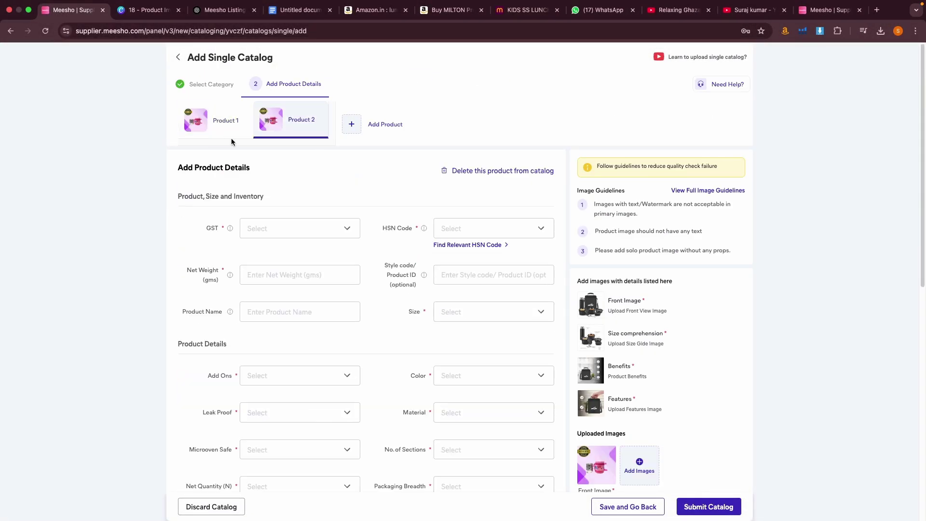
Step: Check Product 1's shipping charge in the Customer Price Breakdown with the new front image
{"action": "left_click", "coordinate": [218, 127]}
{"action": "scroll", "coordinate": [693, 428], "scroll_direction": "down", "scroll_amount": 2}
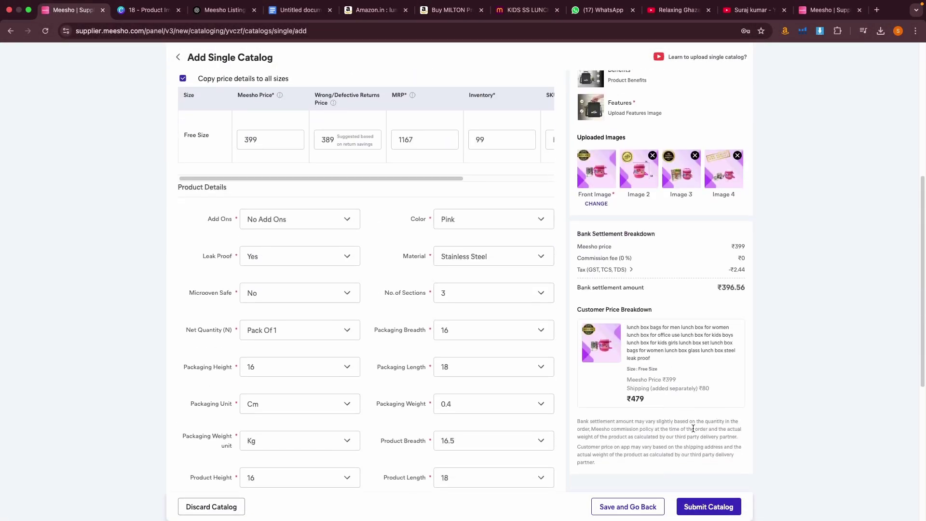
{"action": "scroll", "coordinate": [347, 284], "scroll_direction": "up", "scroll_amount": 6}
Step: Set Product 1's packaging breadth to 15.5 and packaging length to 17.5, with Kg as the packaging weight unit
{"action": "scroll", "coordinate": [294, 270], "scroll_direction": "down", "scroll_amount": 10}
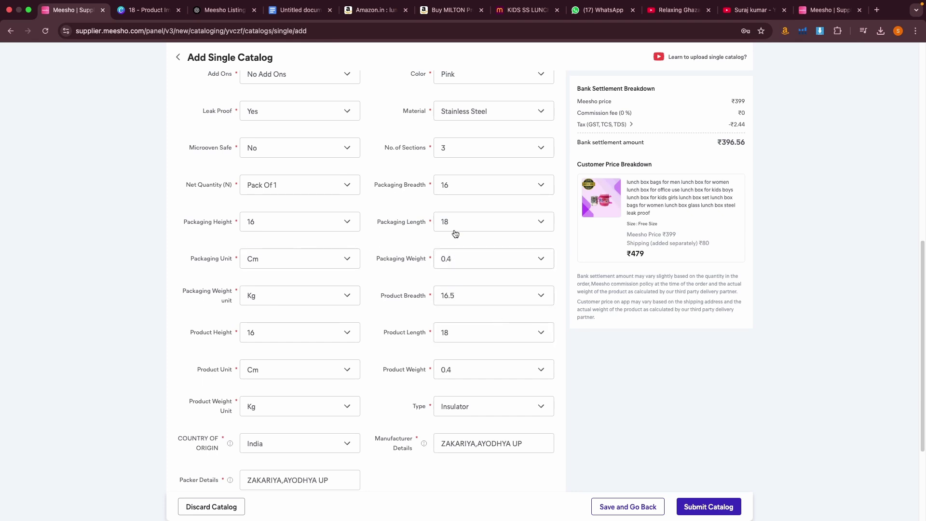
{"action": "left_click", "coordinate": [468, 185]}
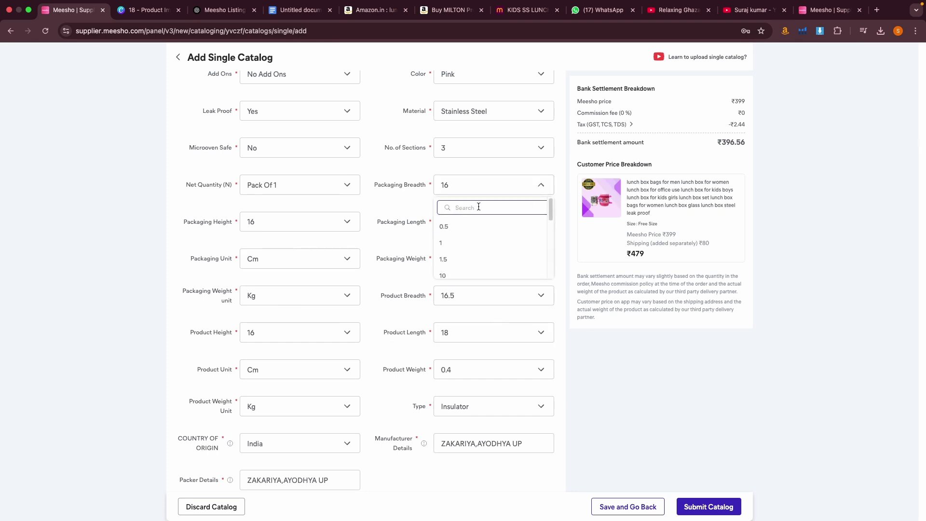
{"action": "type", "text": "15"}
{"action": "left_click", "coordinate": [477, 244]}
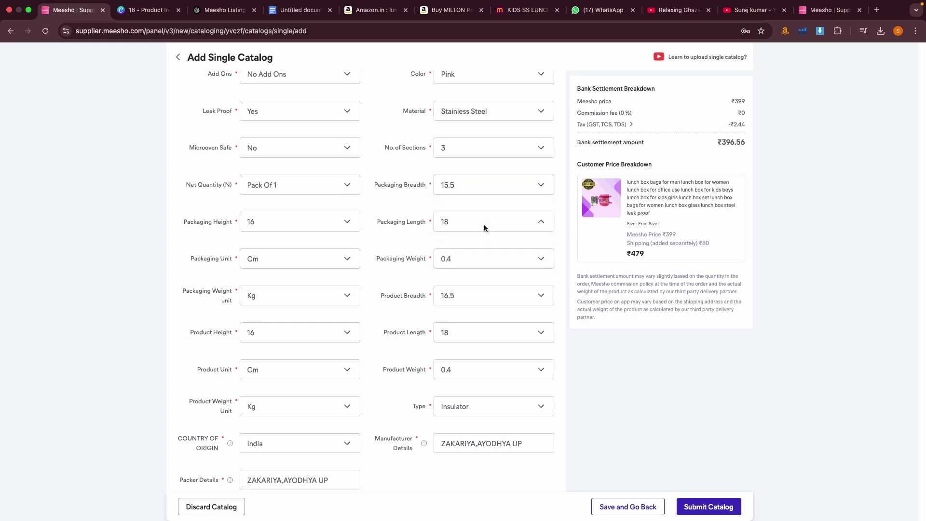
{"action": "left_click", "coordinate": [468, 221]}
{"action": "left_click", "coordinate": [469, 221]}
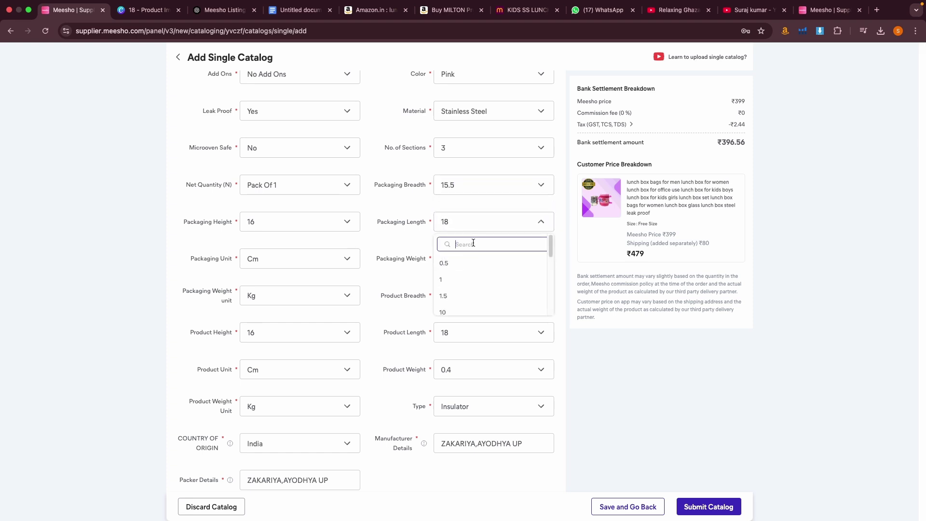
{"action": "type", "text": "17"}
{"action": "left_click", "coordinate": [471, 276]}
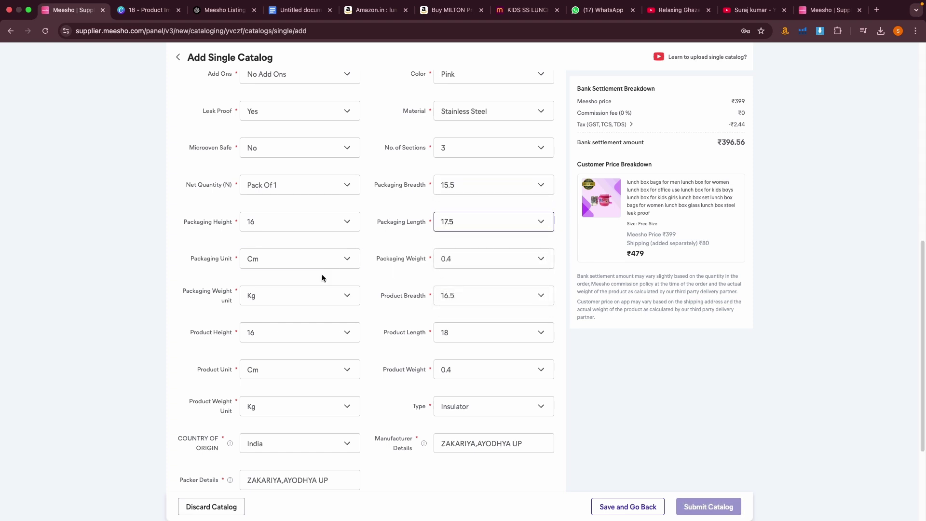
{"action": "left_click", "coordinate": [296, 296]}
{"action": "left_click", "coordinate": [289, 357]}
Step: Check whether the changed packaging dimensions affect Product 1's shipping charge in the Customer Price Breakdown
{"action": "scroll", "coordinate": [396, 314], "scroll_direction": "up", "scroll_amount": 15}
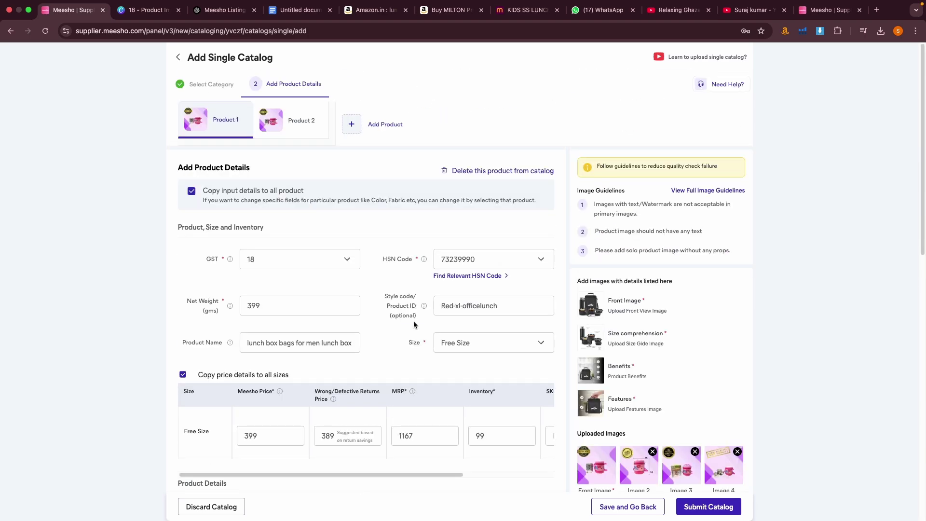
{"action": "scroll", "coordinate": [414, 324], "scroll_direction": "down", "scroll_amount": 7}
{"action": "scroll", "coordinate": [415, 325], "scroll_direction": "up", "scroll_amount": 7}
{"action": "left_click", "coordinate": [275, 126]}
{"action": "left_click", "coordinate": [224, 127]}
{"action": "scroll", "coordinate": [289, 206], "scroll_direction": "down", "scroll_amount": 3}
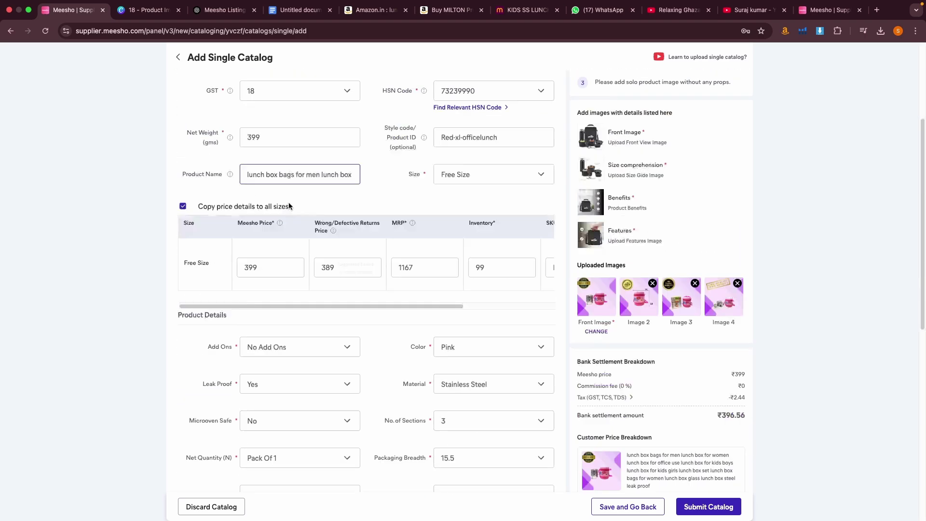
{"action": "scroll", "coordinate": [289, 206], "scroll_direction": "down", "scroll_amount": 2}
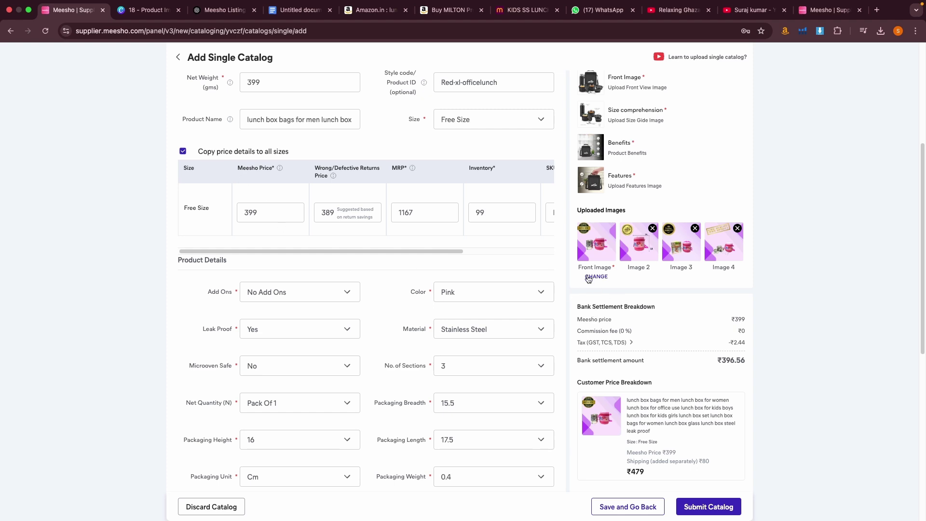
{"action": "left_click_drag", "start_coordinate": [703, 464], "coordinate": [723, 465]}
{"action": "scroll", "coordinate": [611, 318], "scroll_direction": "up", "scroll_amount": 8}
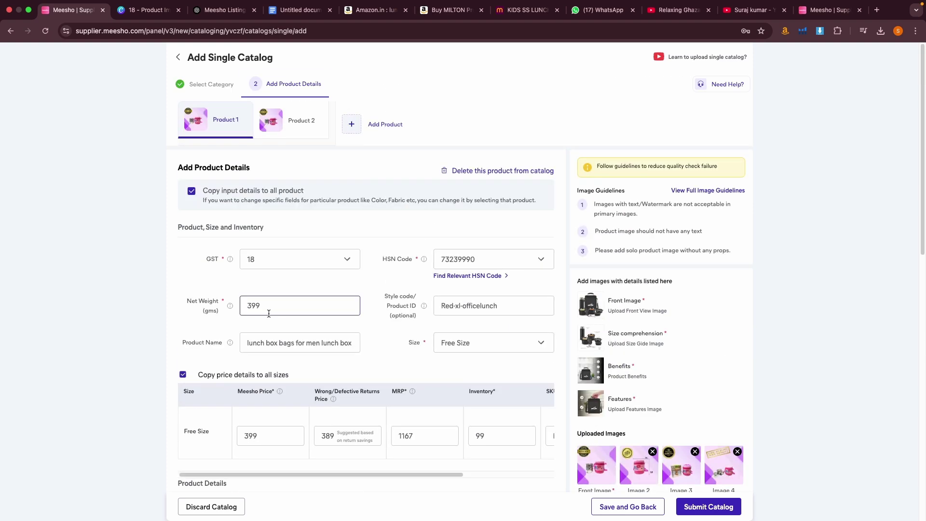
{"action": "scroll", "coordinate": [584, 345], "scroll_direction": "down", "scroll_amount": 8}
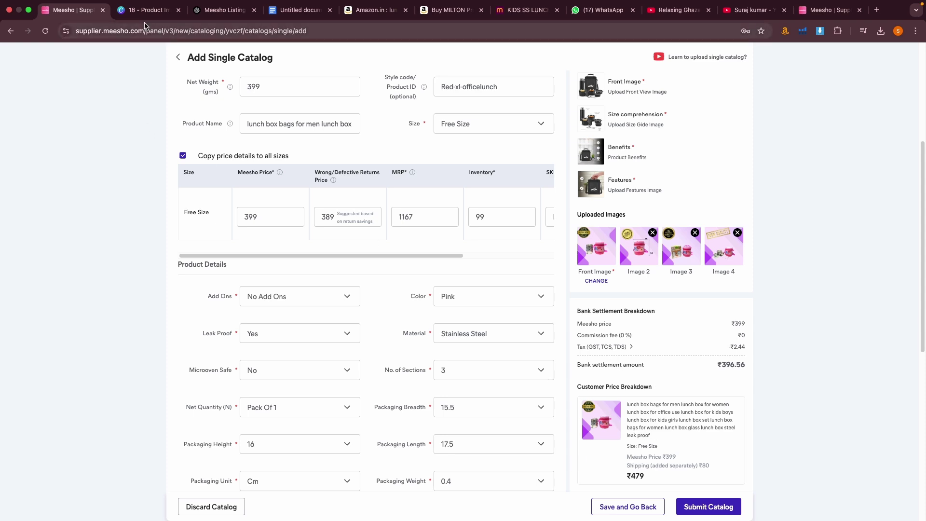
Step: View the front image design in Canva, then return to the Meesho form and examine Product 1's front image and shipping charge
{"action": "left_click", "coordinate": [147, 16]}
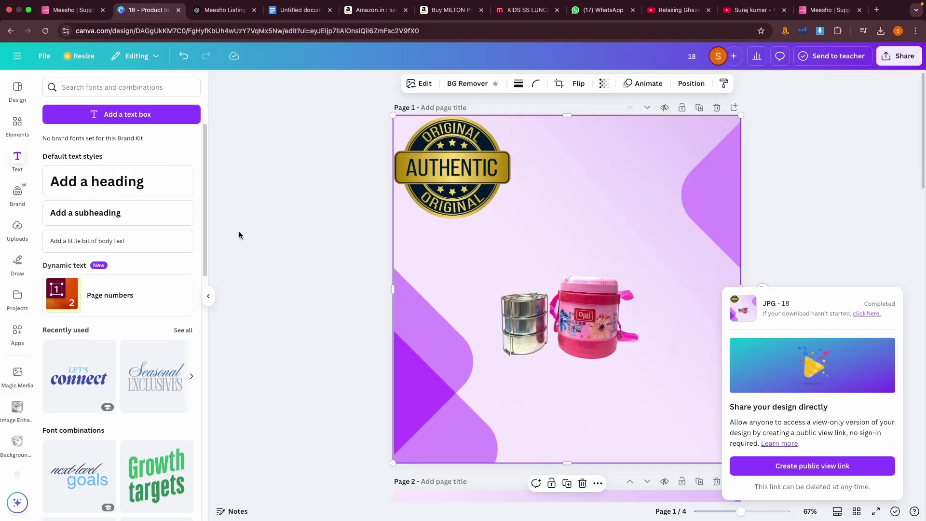
{"action": "left_click", "coordinate": [53, 10]}
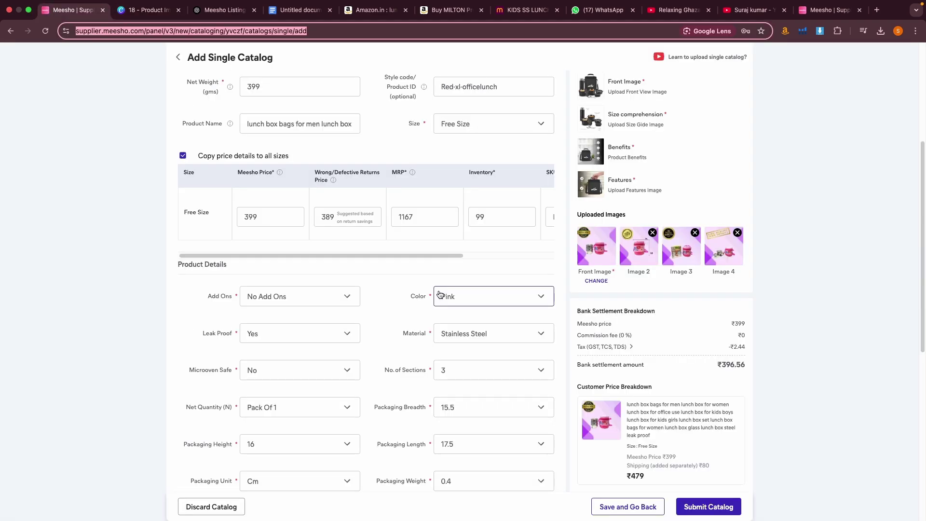
{"action": "scroll", "coordinate": [511, 331], "scroll_direction": "down", "scroll_amount": 1}
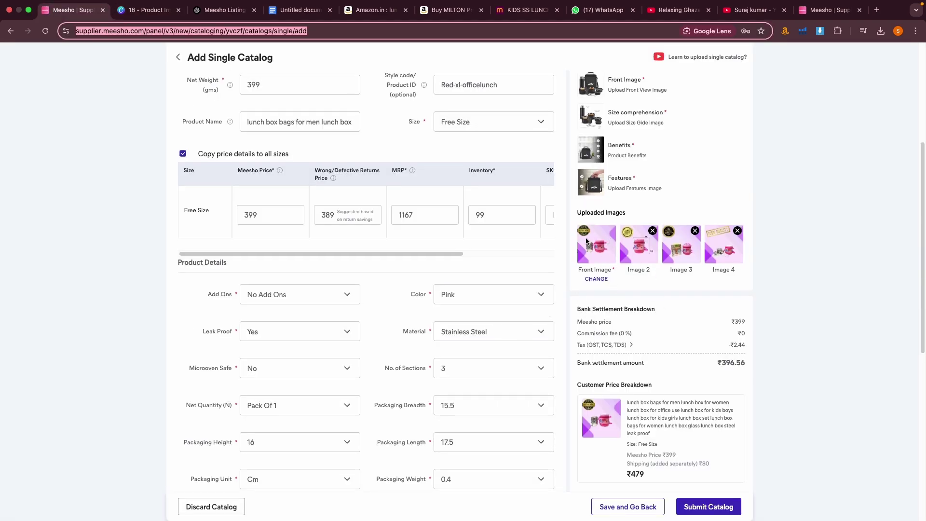
{"action": "left_click", "coordinate": [611, 256]}
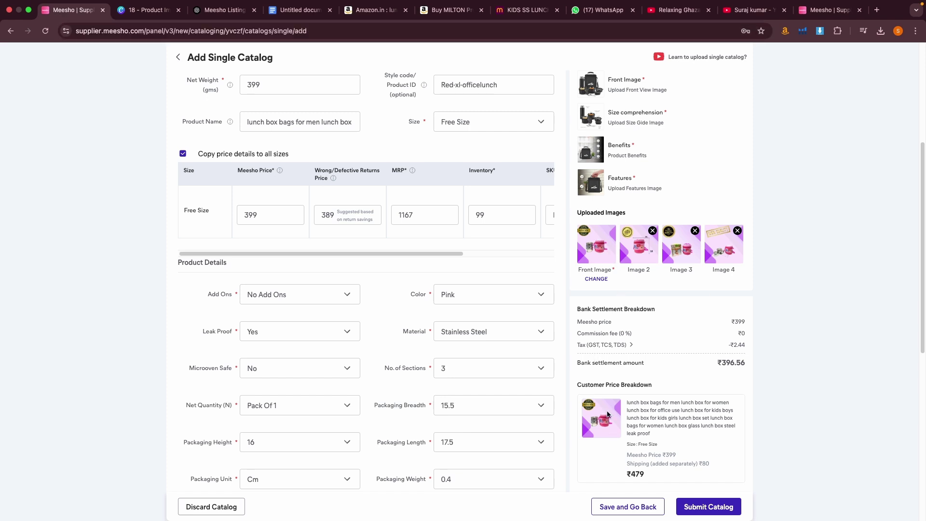
Step: Delete Product 2 from the catalog and confirm the deletion
{"action": "scroll", "coordinate": [606, 411], "scroll_direction": "up", "scroll_amount": 5}
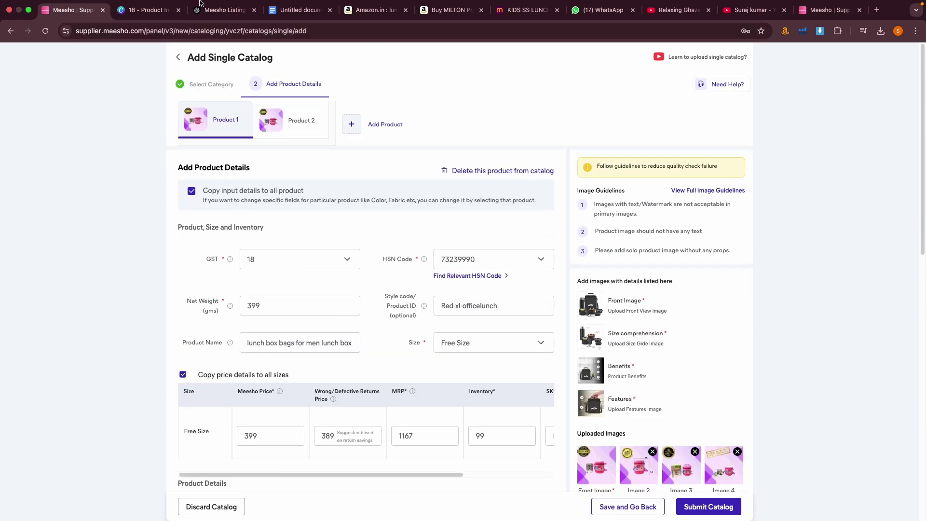
{"action": "left_click", "coordinate": [263, 116]}
{"action": "left_click", "coordinate": [475, 172]}
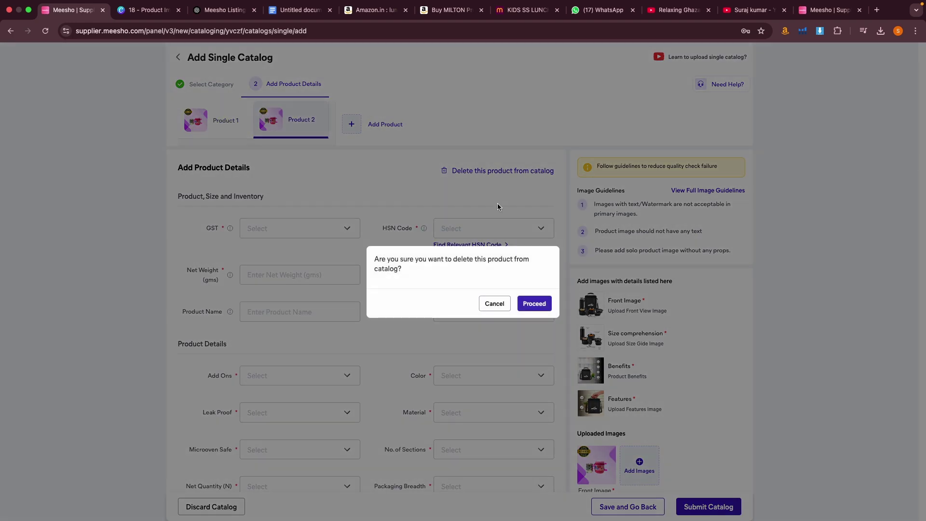
{"action": "left_click", "coordinate": [534, 303]}
Step: Submit the catalog and review the flagged brand keywords in the product name and description
{"action": "scroll", "coordinate": [492, 252], "scroll_direction": "down", "scroll_amount": 15}
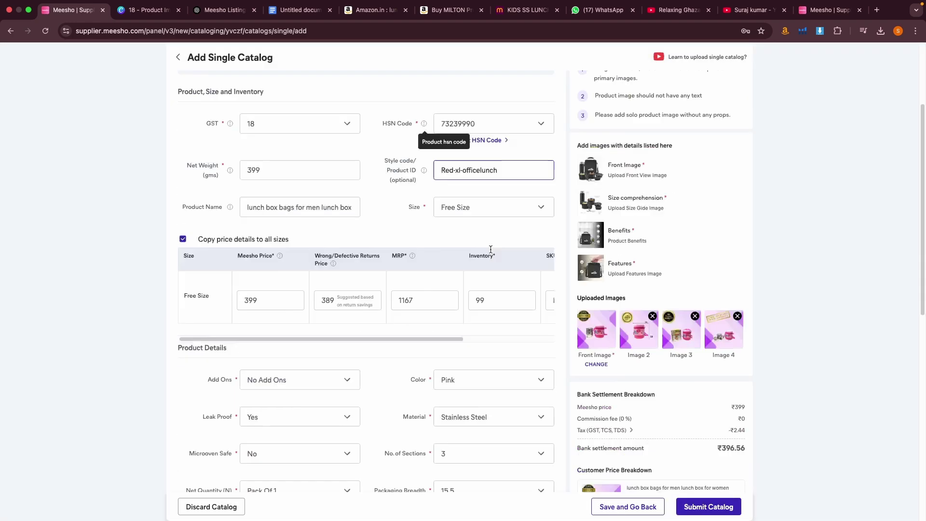
{"action": "left_click", "coordinate": [719, 507]}
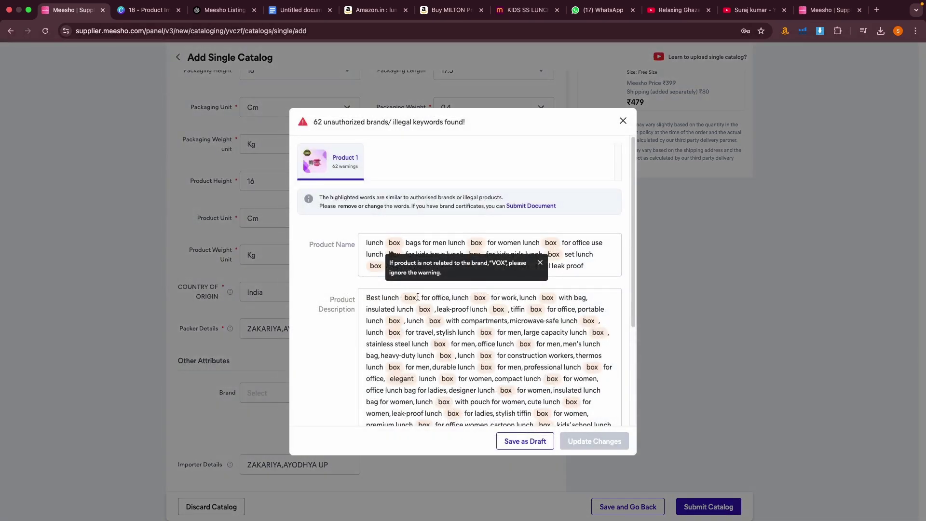
{"action": "scroll", "coordinate": [418, 297], "scroll_direction": "down", "scroll_amount": 3}
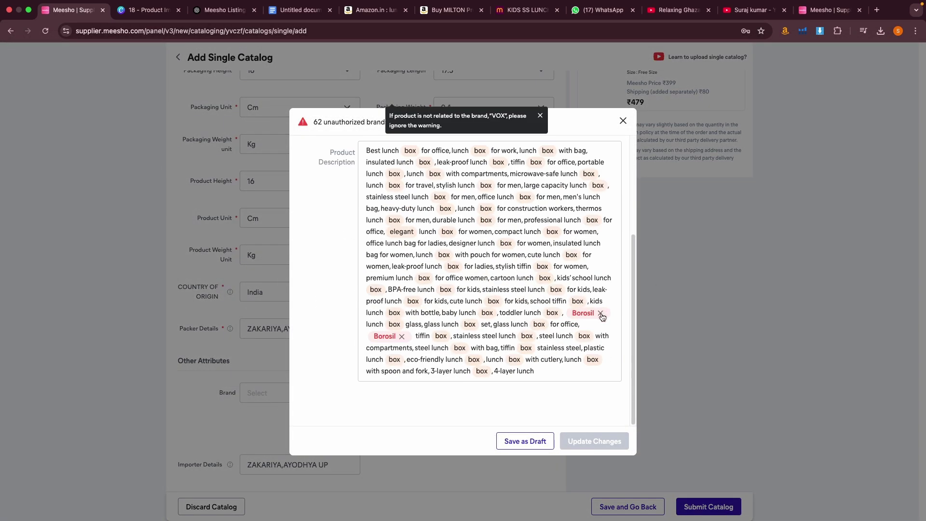
{"action": "scroll", "coordinate": [477, 293], "scroll_direction": "up", "scroll_amount": 3}
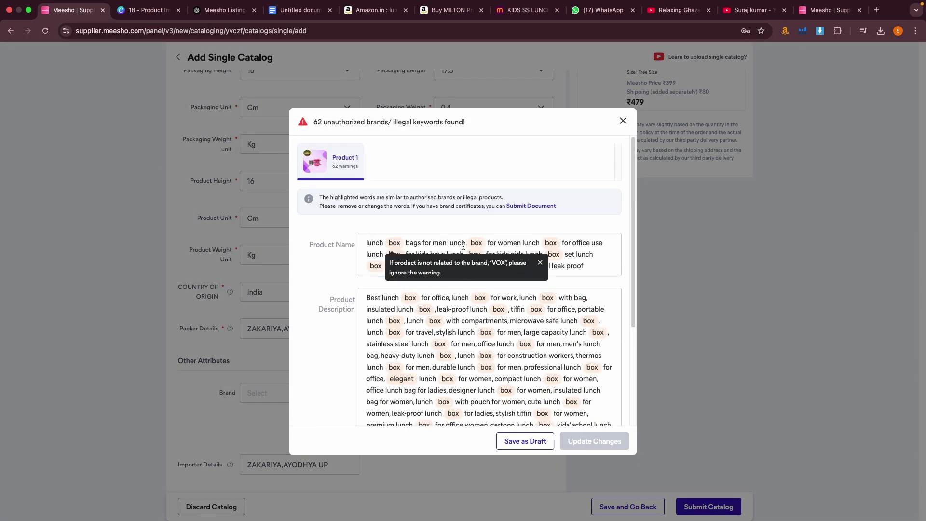
Step: Add a dot in or next to every flagged word "box" in the product name, such as "b.ox"
{"action": "left_click", "coordinate": [475, 242]}
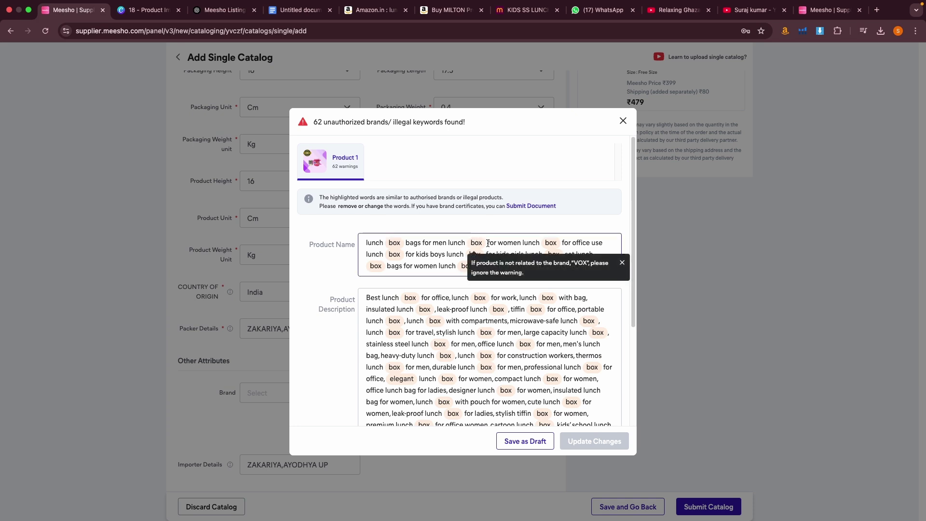
{"action": "type", "text": "."}
{"action": "left_click", "coordinate": [391, 243]}
{"action": "type", "text": "."}
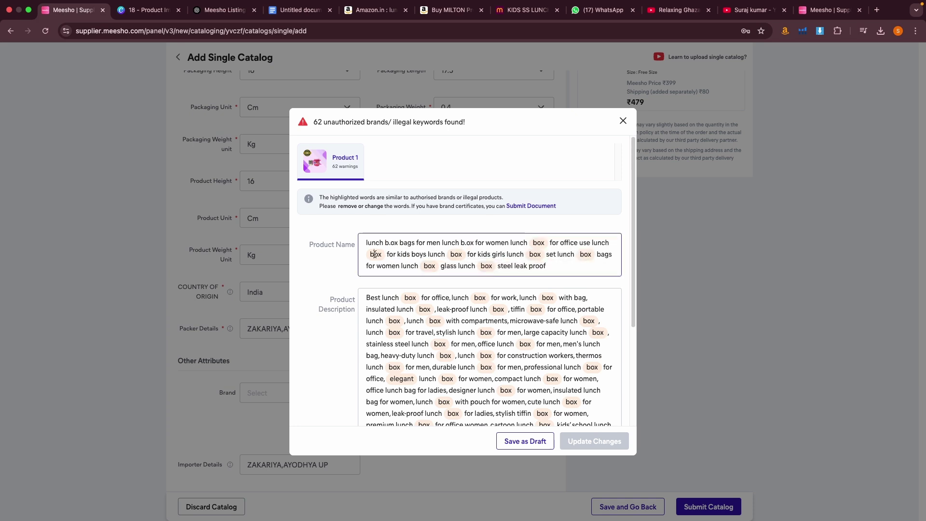
{"action": "left_click", "coordinate": [375, 253]}
{"action": "type", "text": "."}
{"action": "left_click", "coordinate": [445, 254]}
{"action": "type", "text": "."}
{"action": "left_click", "coordinate": [418, 266]}
{"action": "type", "text": "."}
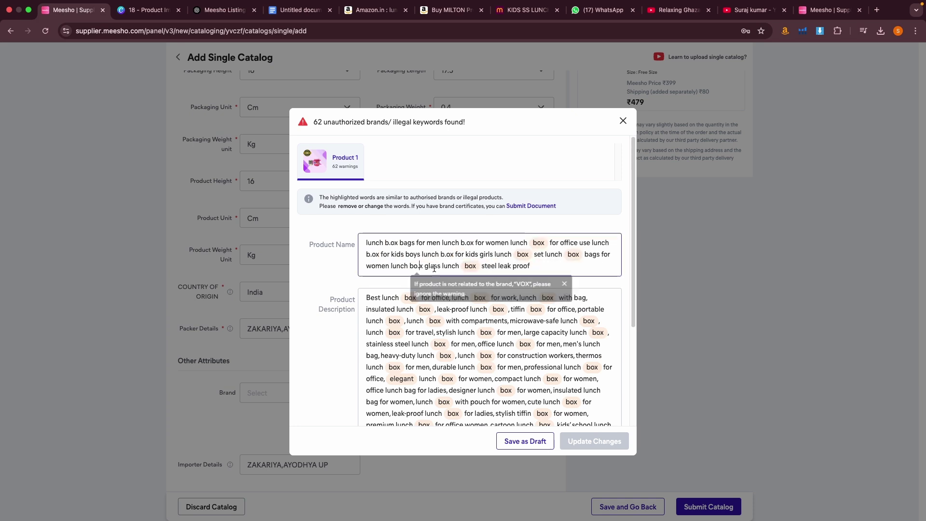
{"action": "left_click", "coordinate": [465, 266]}
{"action": "type", "text": "."}
{"action": "left_click", "coordinate": [544, 243]}
{"action": "type", "text": "."}
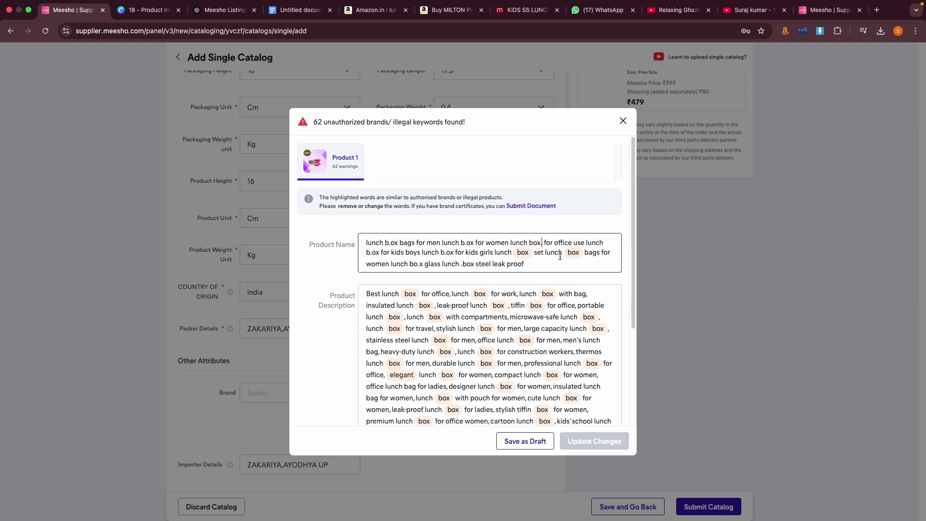
{"action": "left_click", "coordinate": [572, 252]}
{"action": "type", "text": "."}
{"action": "left_click", "coordinate": [518, 252]}
{"action": "type", "text": "."}
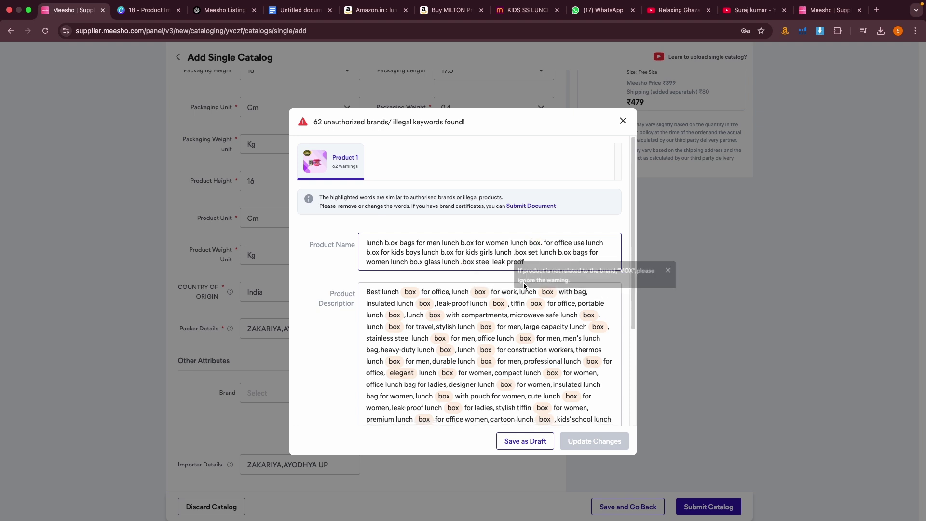
Step: Remove both Borosil mentions from the product description and apply the keyword changes
{"action": "scroll", "coordinate": [523, 285], "scroll_direction": "down", "scroll_amount": 5}
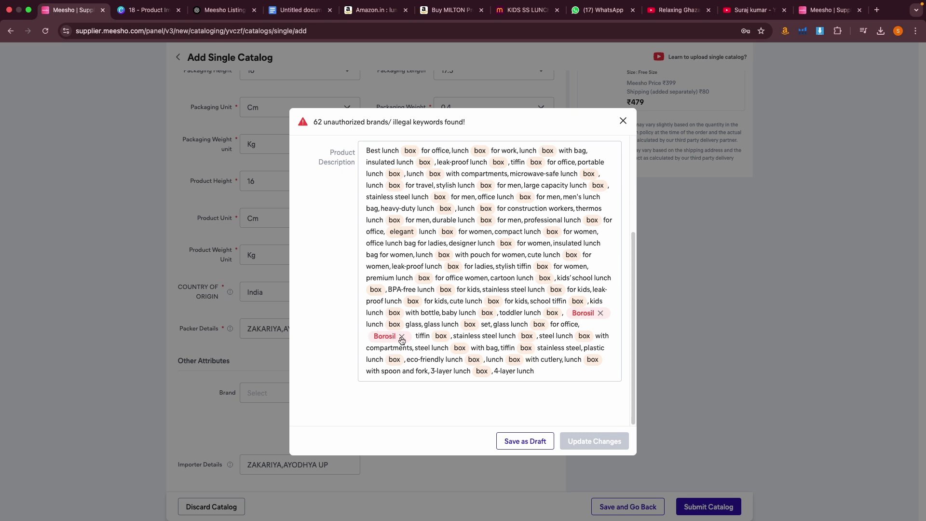
{"action": "left_click", "coordinate": [402, 336]}
{"action": "left_click", "coordinate": [601, 314]}
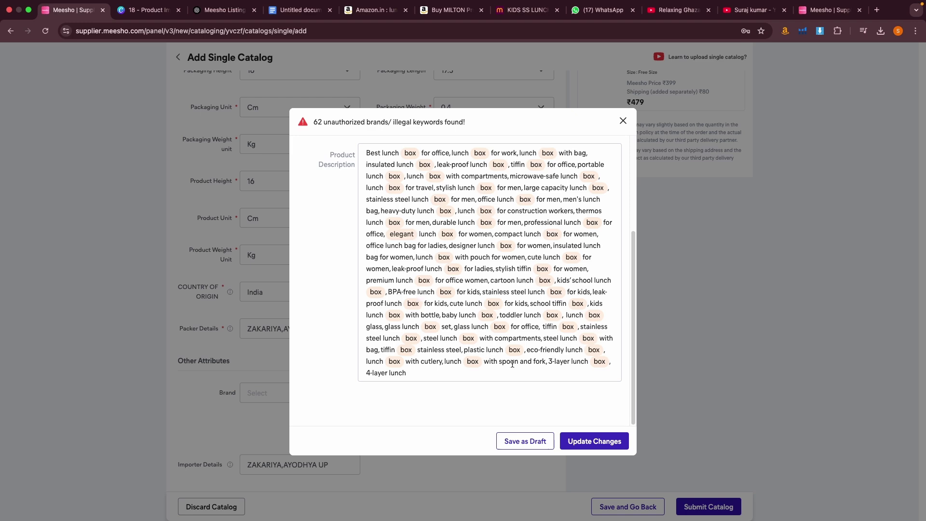
{"action": "scroll", "coordinate": [480, 283], "scroll_direction": "up", "scroll_amount": 5}
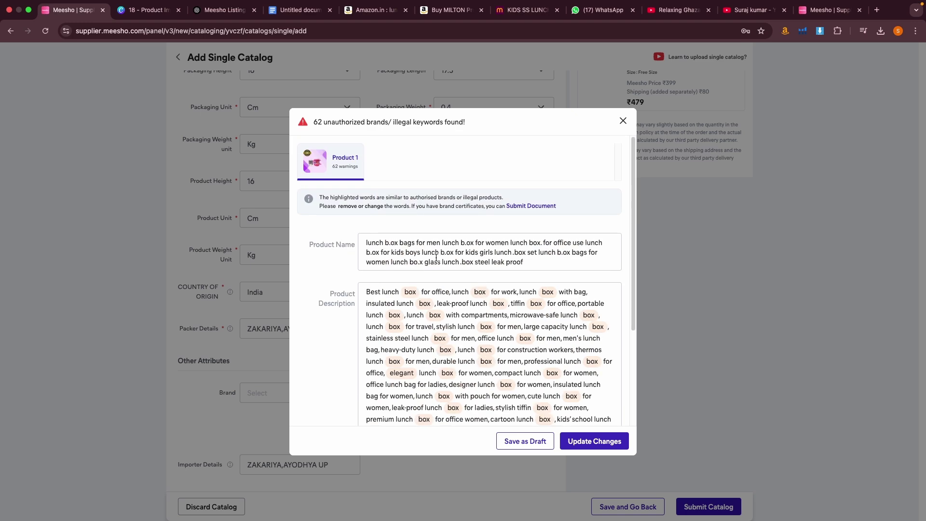
{"action": "left_click", "coordinate": [612, 442]}
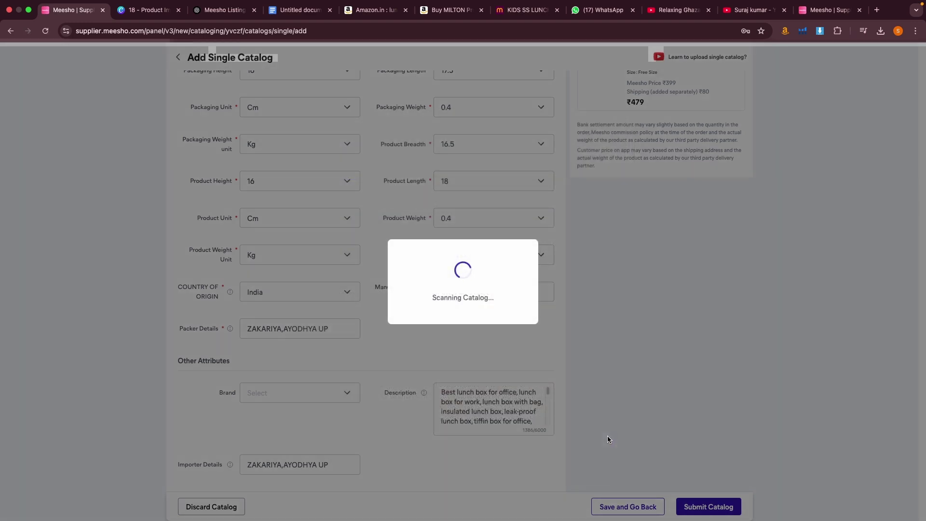
Step: Complete the catalog submission, skip the price recommendation and dismiss the suggestions for increasing catalog visibility
{"action": "left_click", "coordinate": [535, 304]}
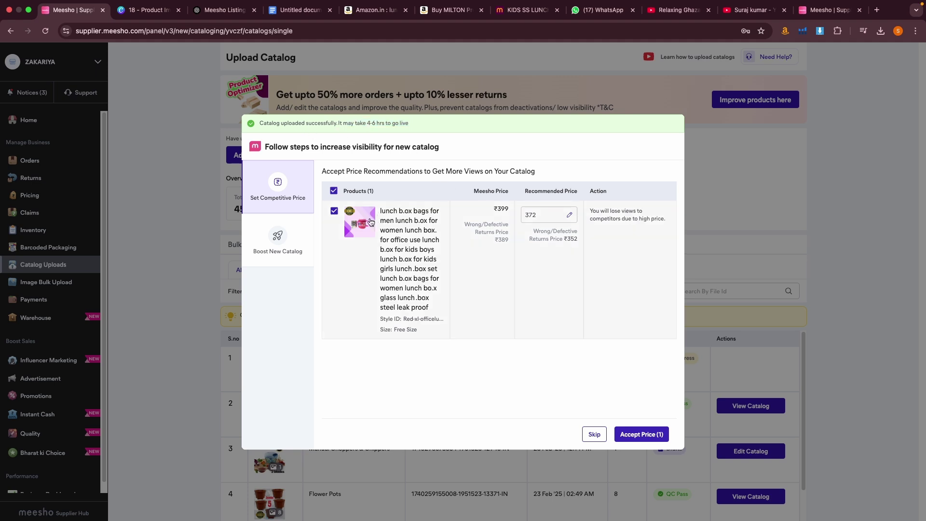
{"action": "left_click", "coordinate": [604, 431]}
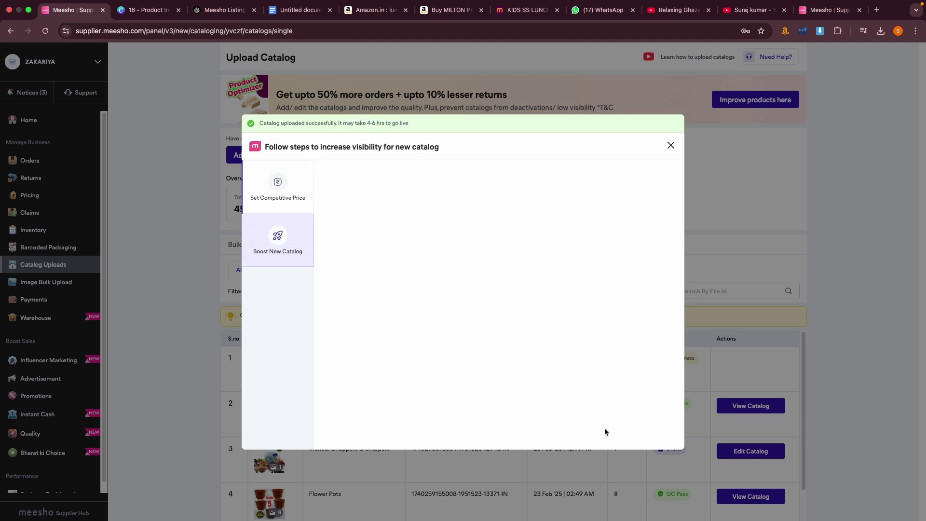
{"action": "left_click", "coordinate": [670, 145]}
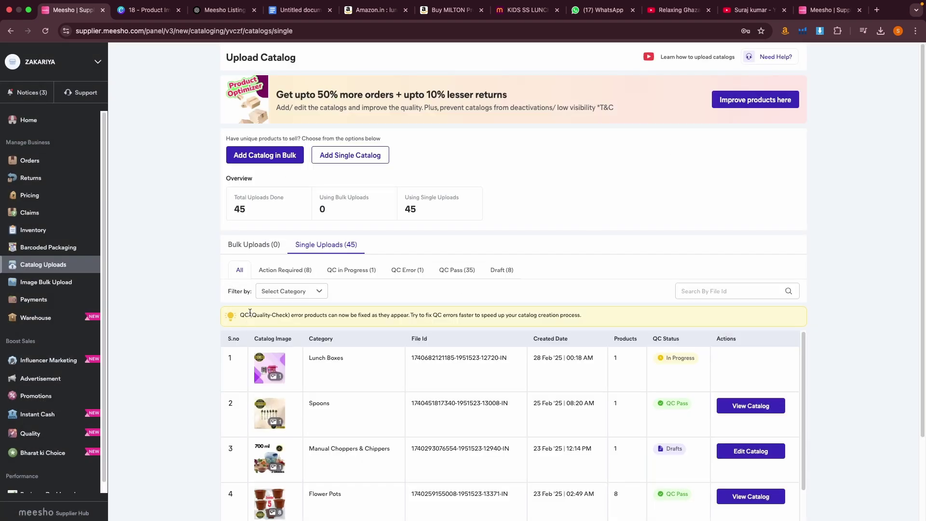
Step: View the uploaded Lunch Boxes catalog's image and the product image of the first pending order
{"action": "left_click", "coordinate": [268, 373]}
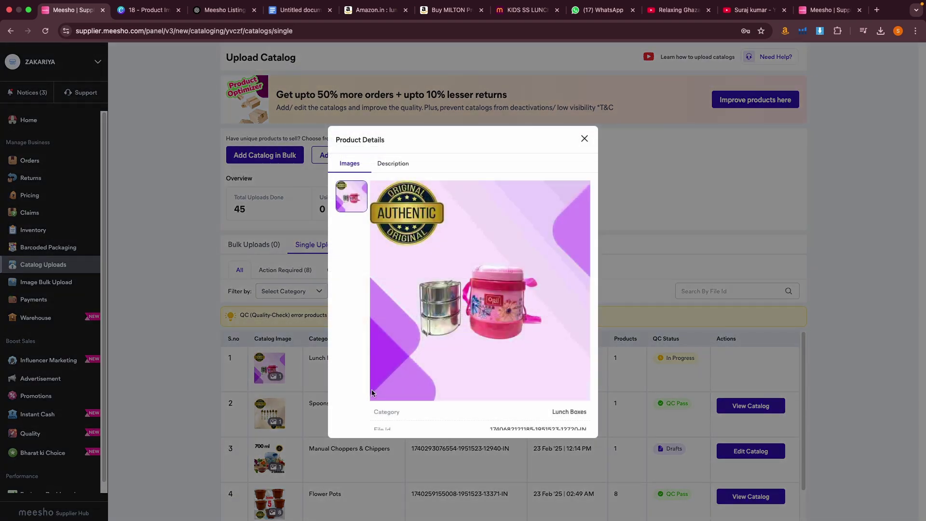
{"action": "left_click", "coordinate": [584, 139]}
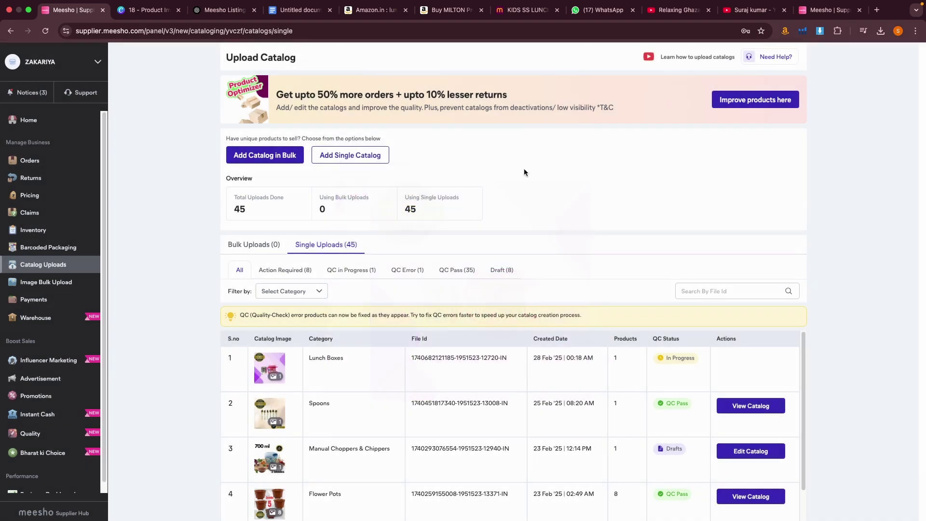
{"action": "left_click", "coordinate": [53, 212]}
{"action": "left_click", "coordinate": [53, 195]}
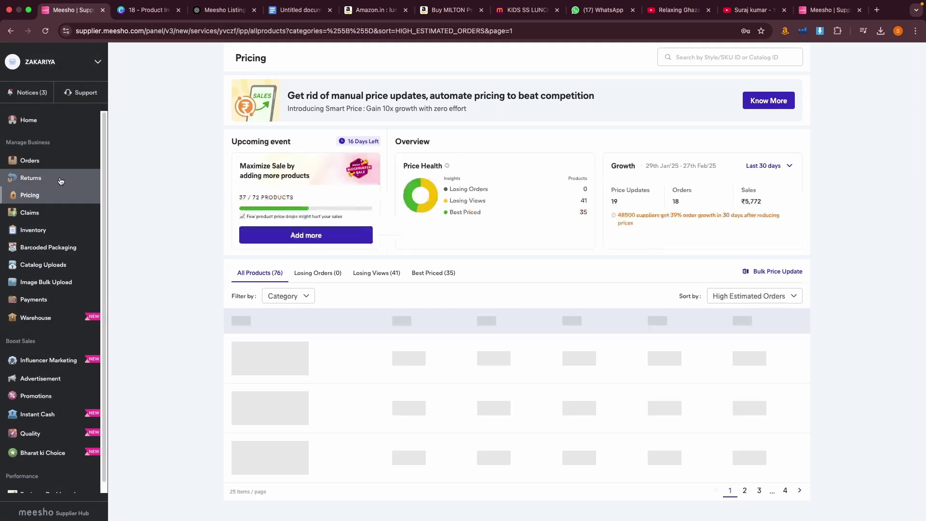
{"action": "left_click", "coordinate": [61, 178]}
{"action": "left_click", "coordinate": [62, 161]}
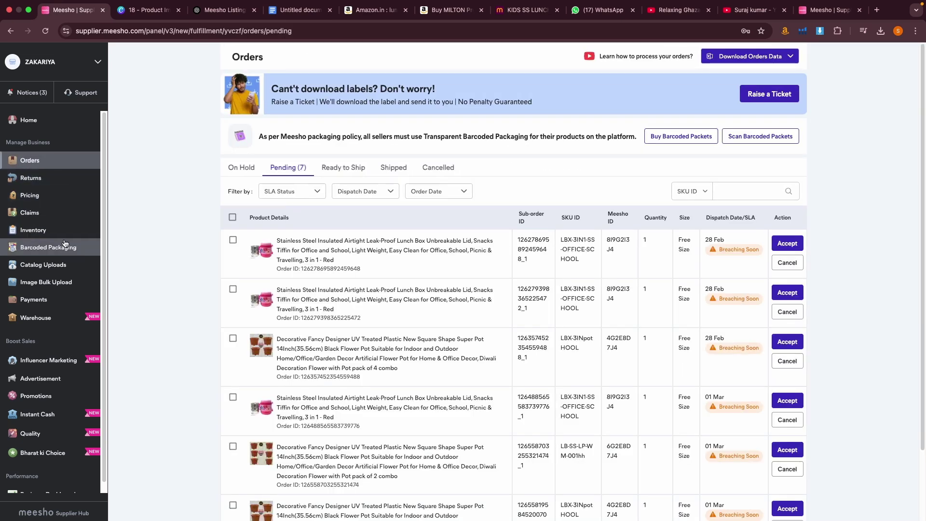
{"action": "left_click", "coordinate": [261, 250]}
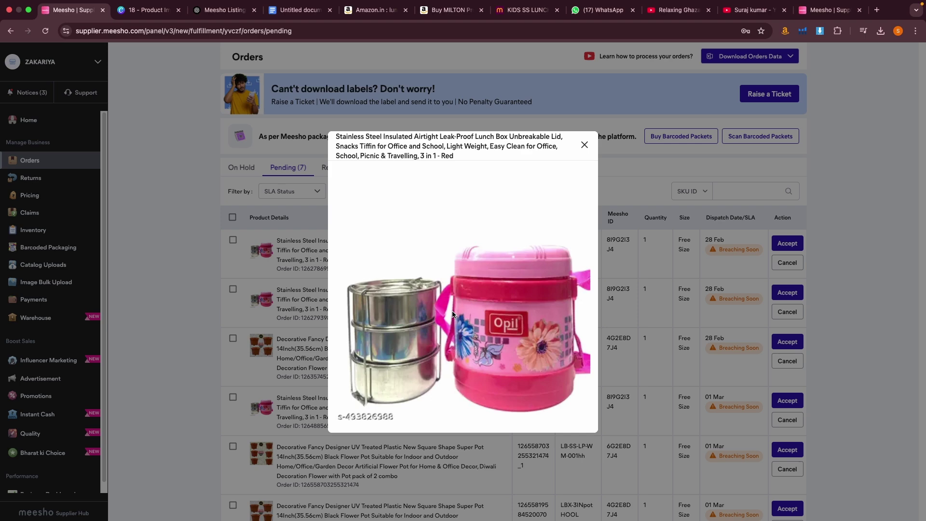
Step: Switch to the Meesho store to repeat the recent search for 502423387, and return to the orders, closing the product image
{"action": "left_click", "coordinate": [528, 10]}
{"action": "left_click", "coordinate": [413, 60]}
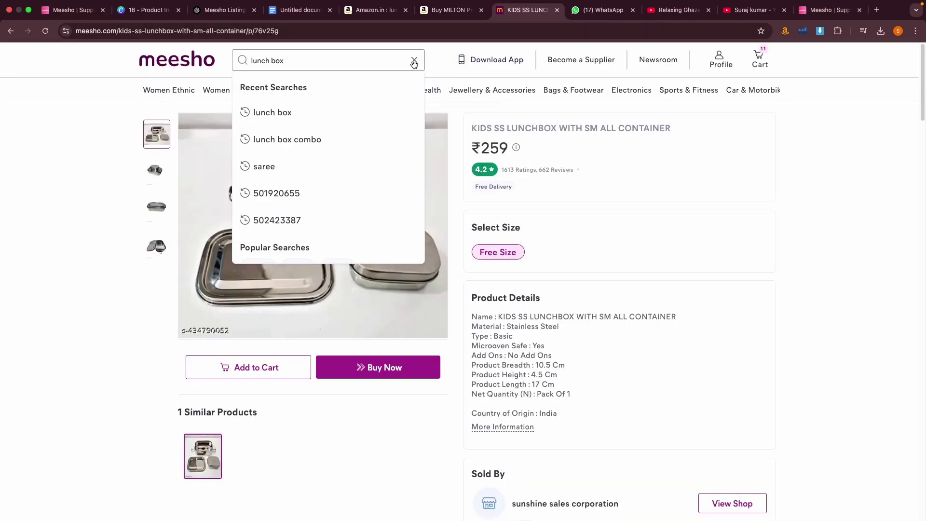
{"action": "left_click", "coordinate": [312, 217]}
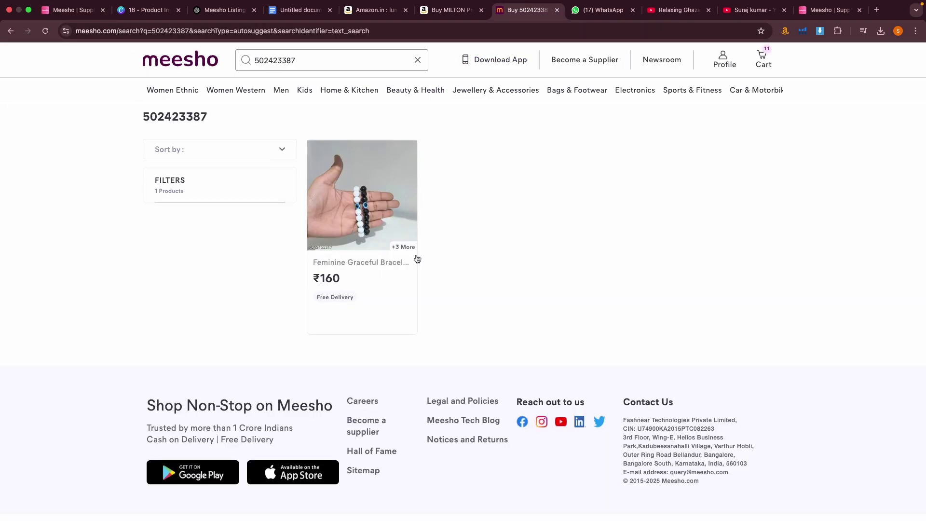
{"action": "left_click", "coordinate": [418, 59]}
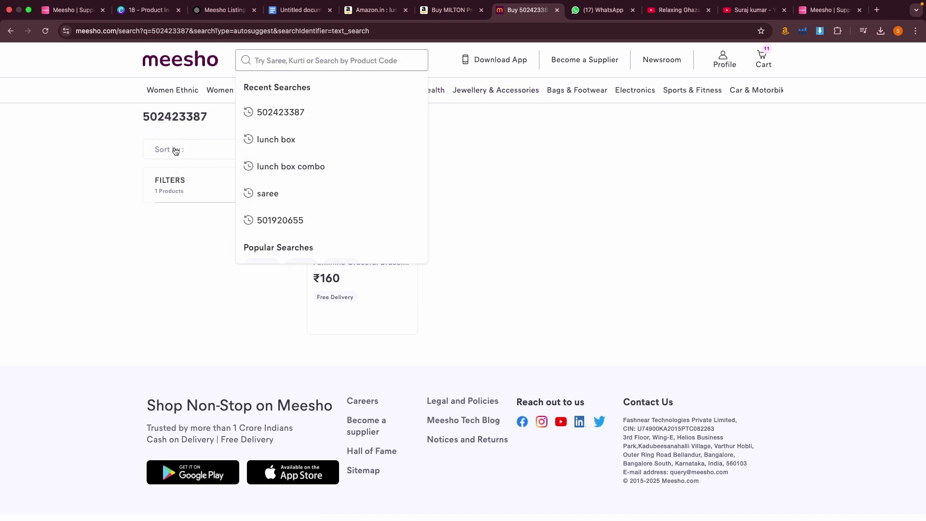
{"action": "left_click", "coordinate": [86, 10]}
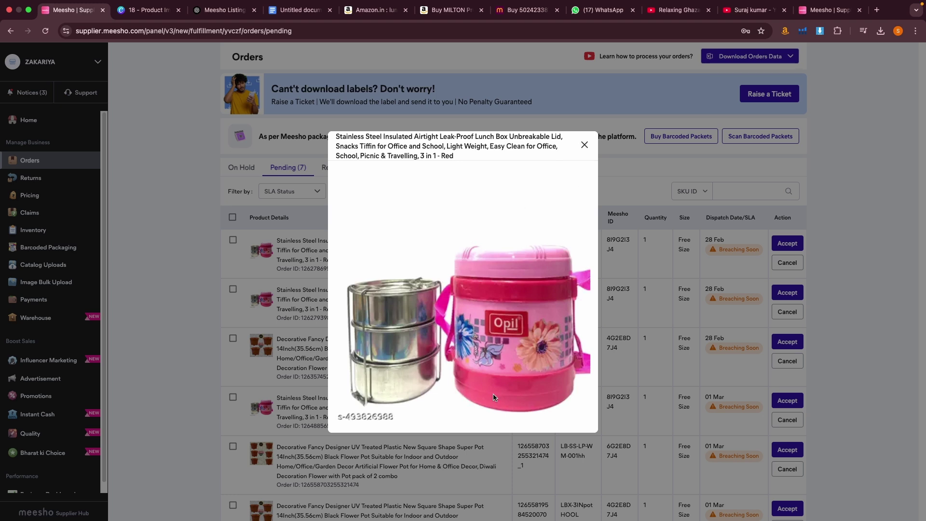
{"action": "left_click", "coordinate": [584, 145]}
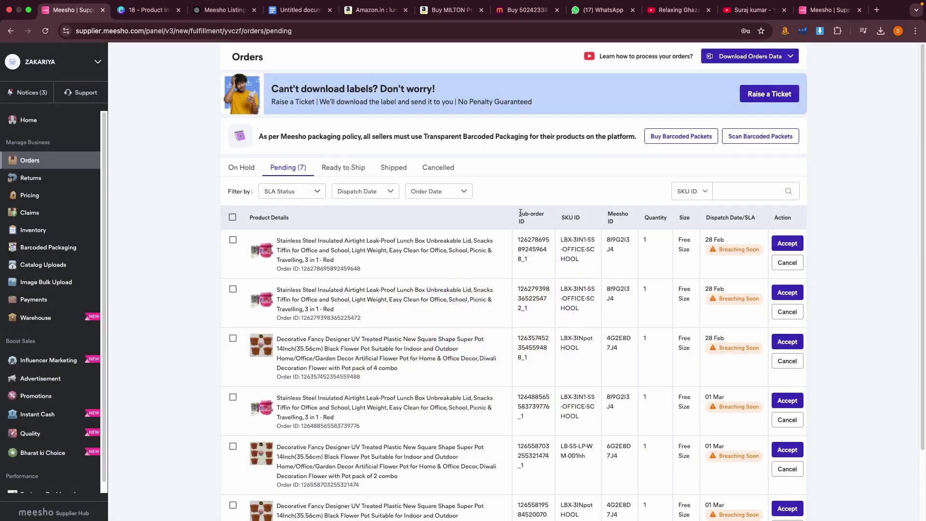
Step: Check the on-hold orders and return to the supplier home dashboard, leaving full-screen mode
{"action": "left_click", "coordinate": [236, 168]}
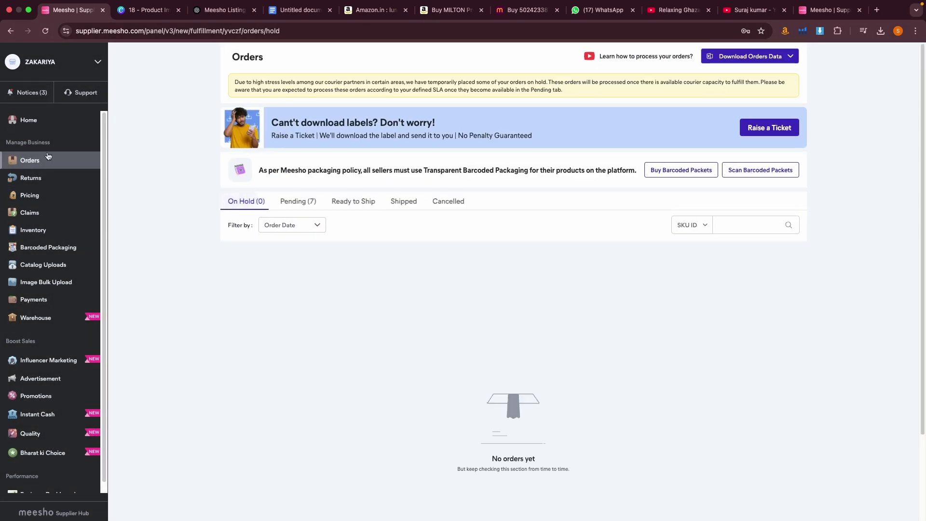
{"action": "left_click", "coordinate": [50, 123]}
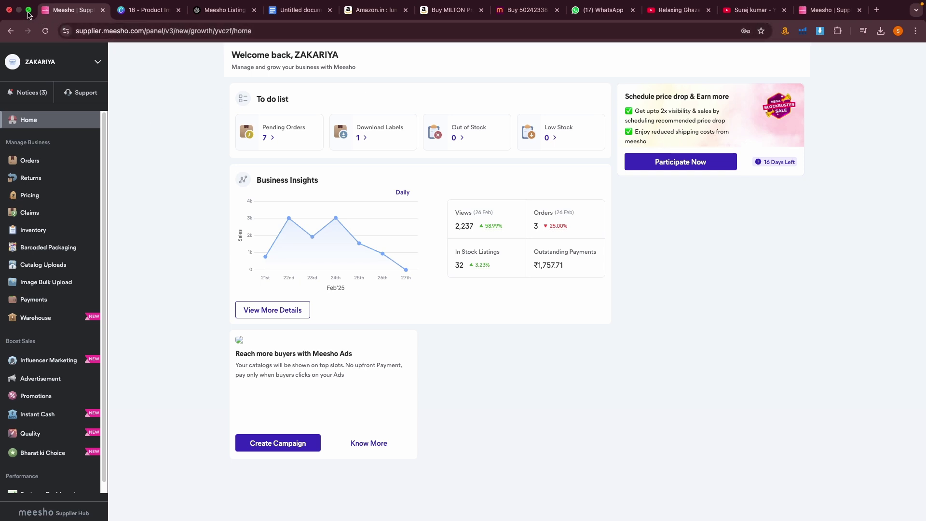
{"action": "mouse_move", "coordinate": [29, 14]}
{"action": "left_click", "coordinate": [53, 28]}
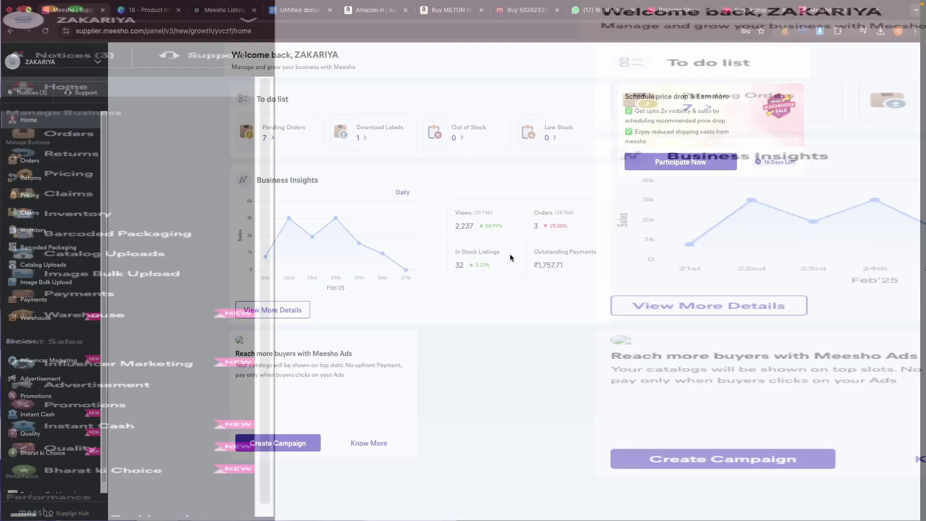